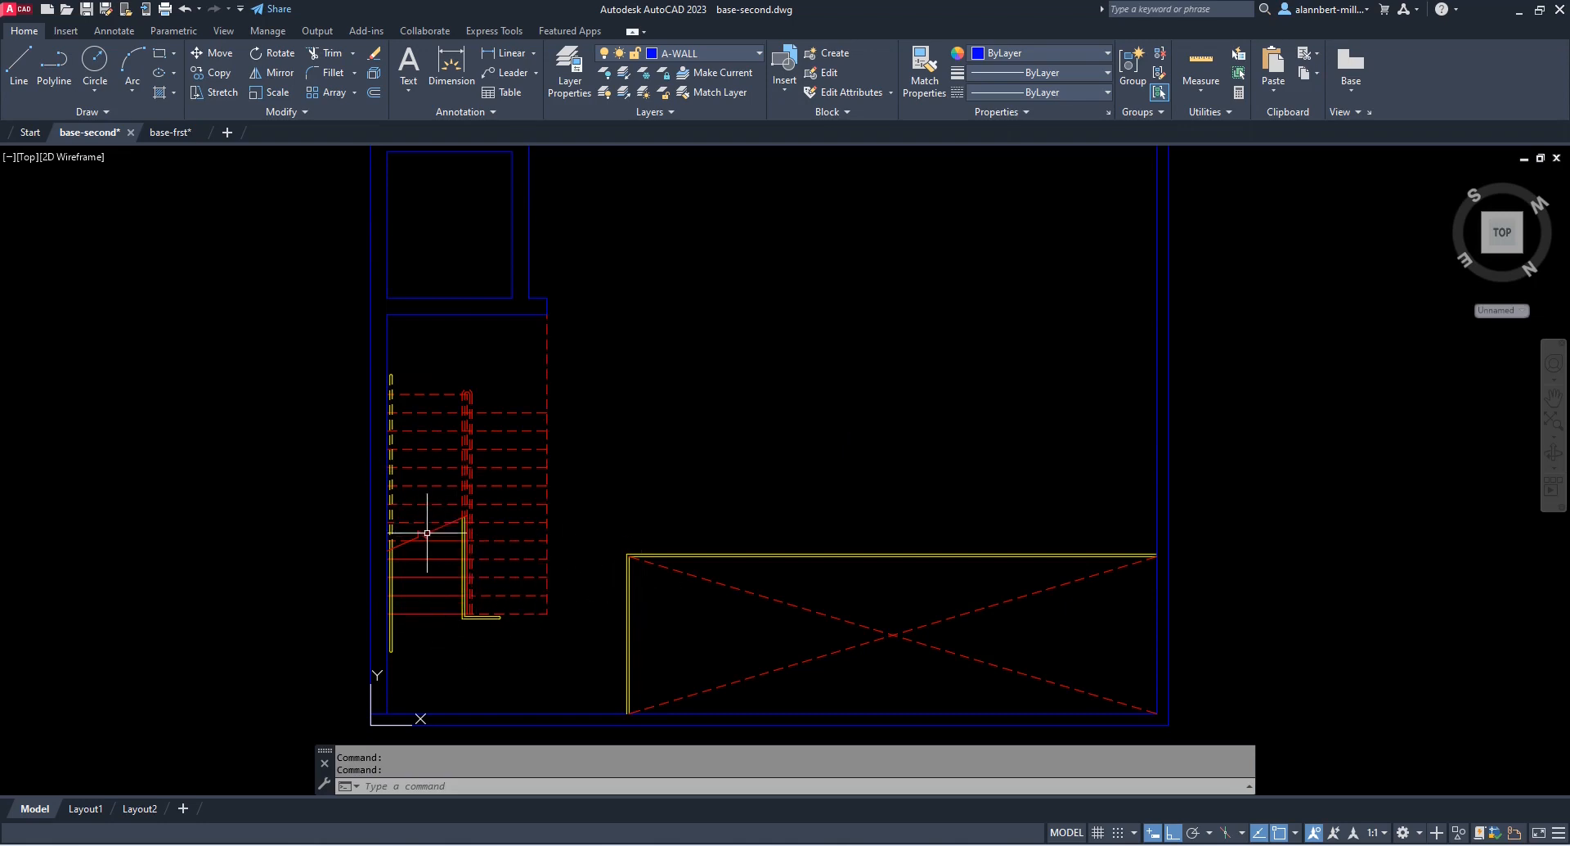
Set the linetype of all the staircase and handrail lines to Continuous
{"action": "scroll", "coordinate": [433, 646], "scroll_direction": "up", "scroll_amount": 2}
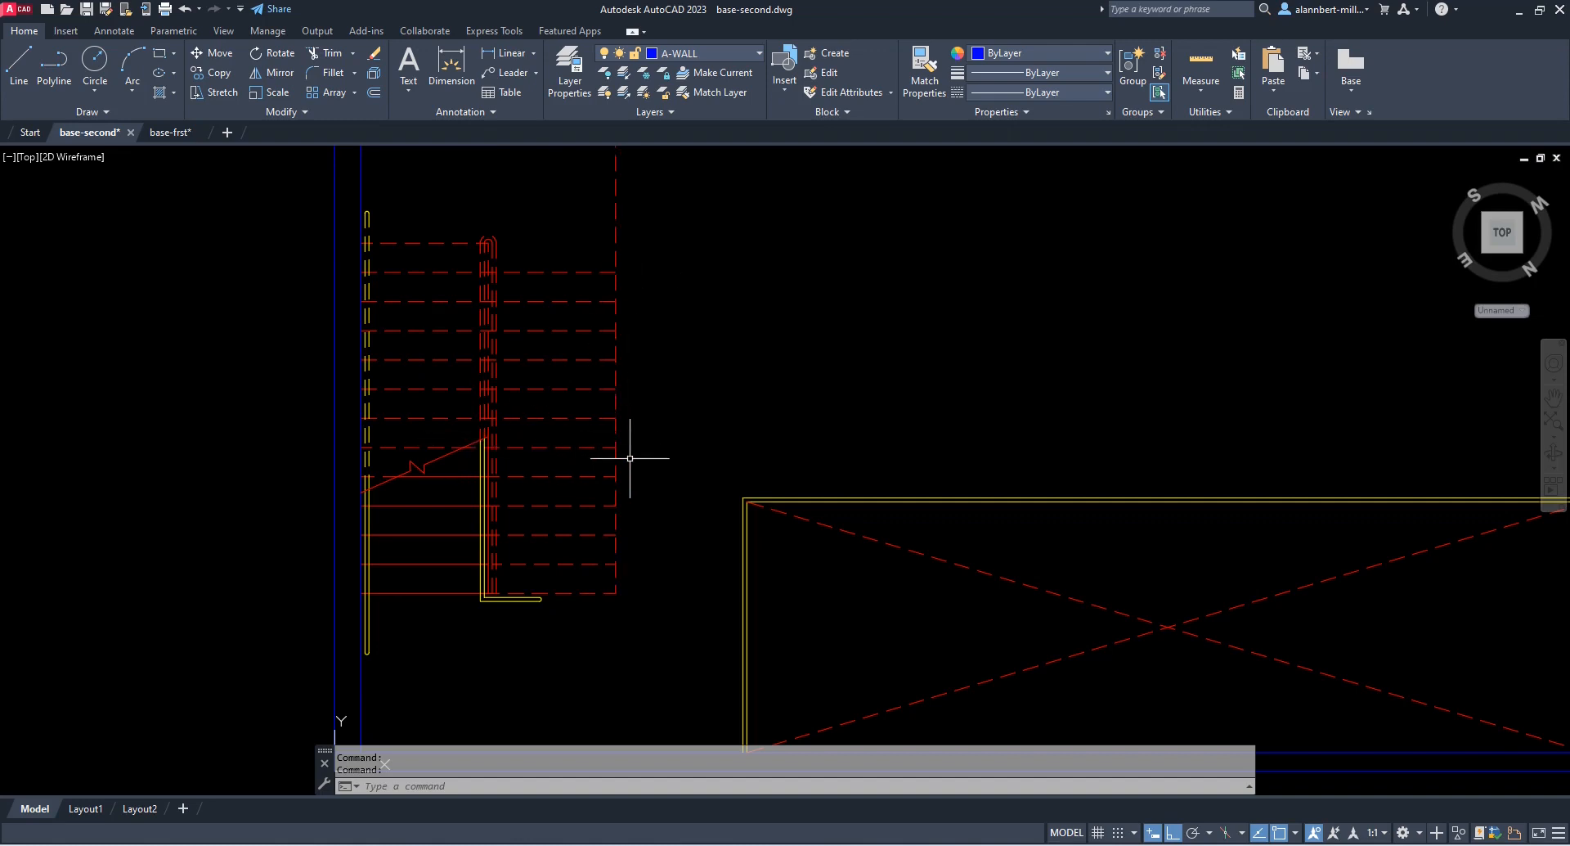
{"action": "scroll", "coordinate": [623, 515], "scroll_direction": "down", "scroll_amount": 2}
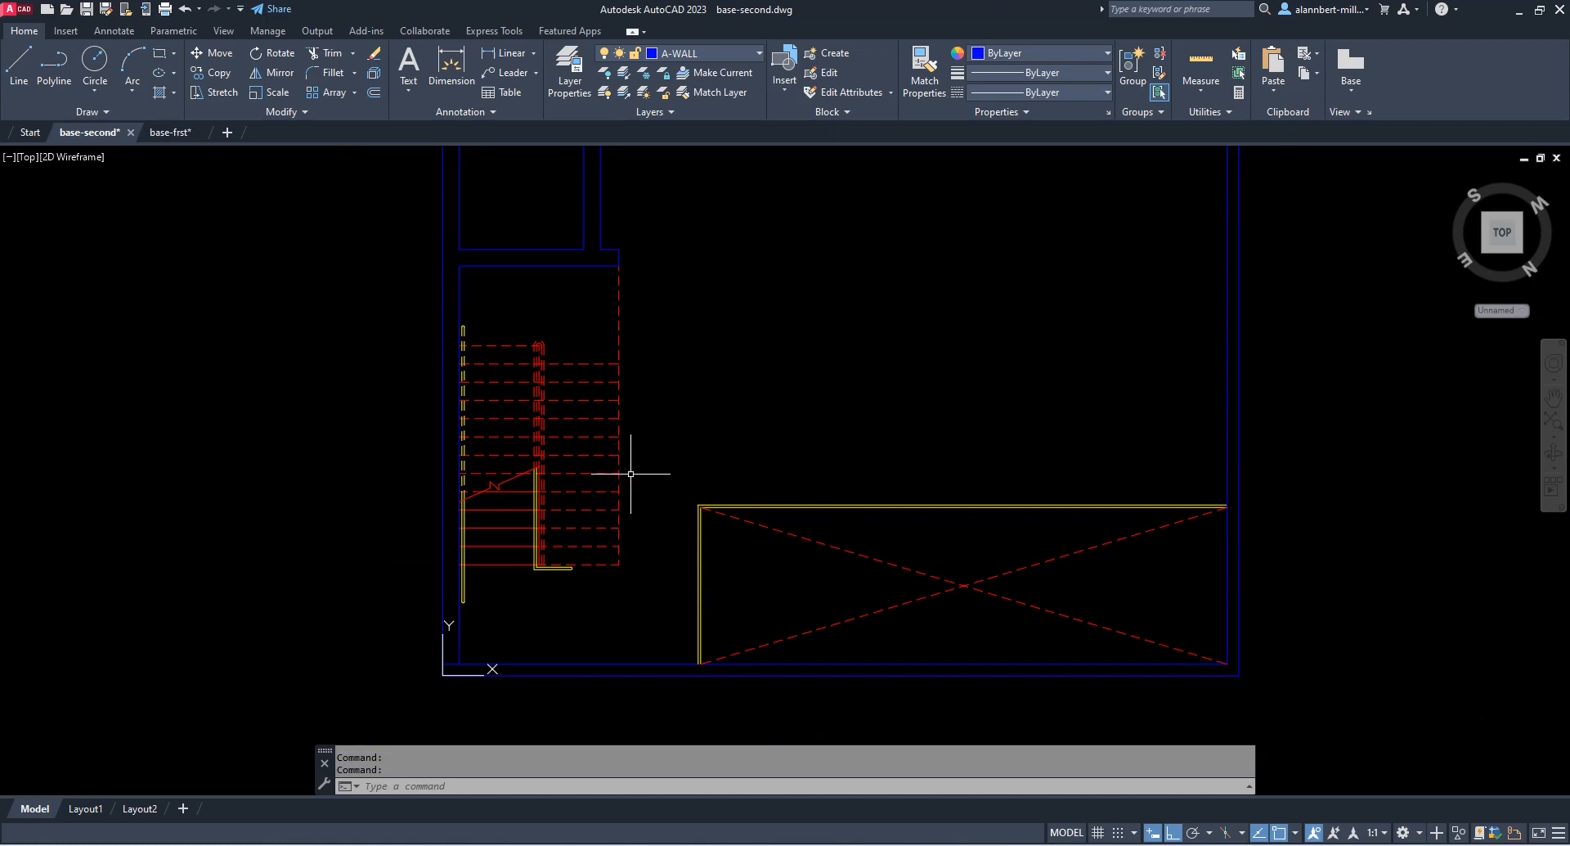
{"action": "scroll", "coordinate": [630, 474], "scroll_direction": "up", "scroll_amount": 2}
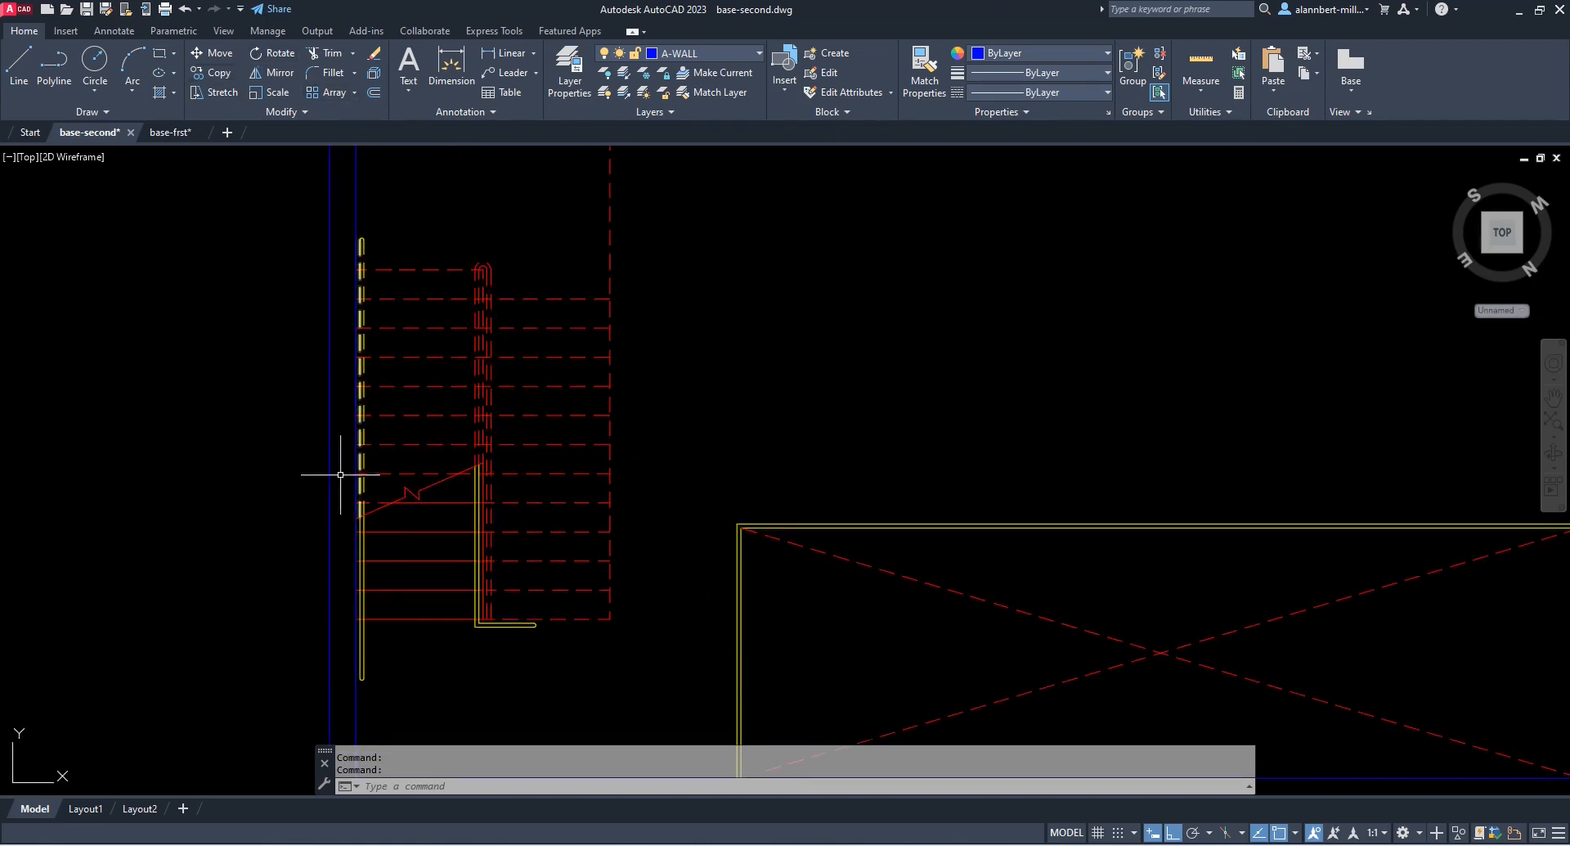
{"action": "scroll", "coordinate": [369, 592], "scroll_direction": "down", "scroll_amount": 2}
{"action": "left_click", "coordinate": [328, 668]}
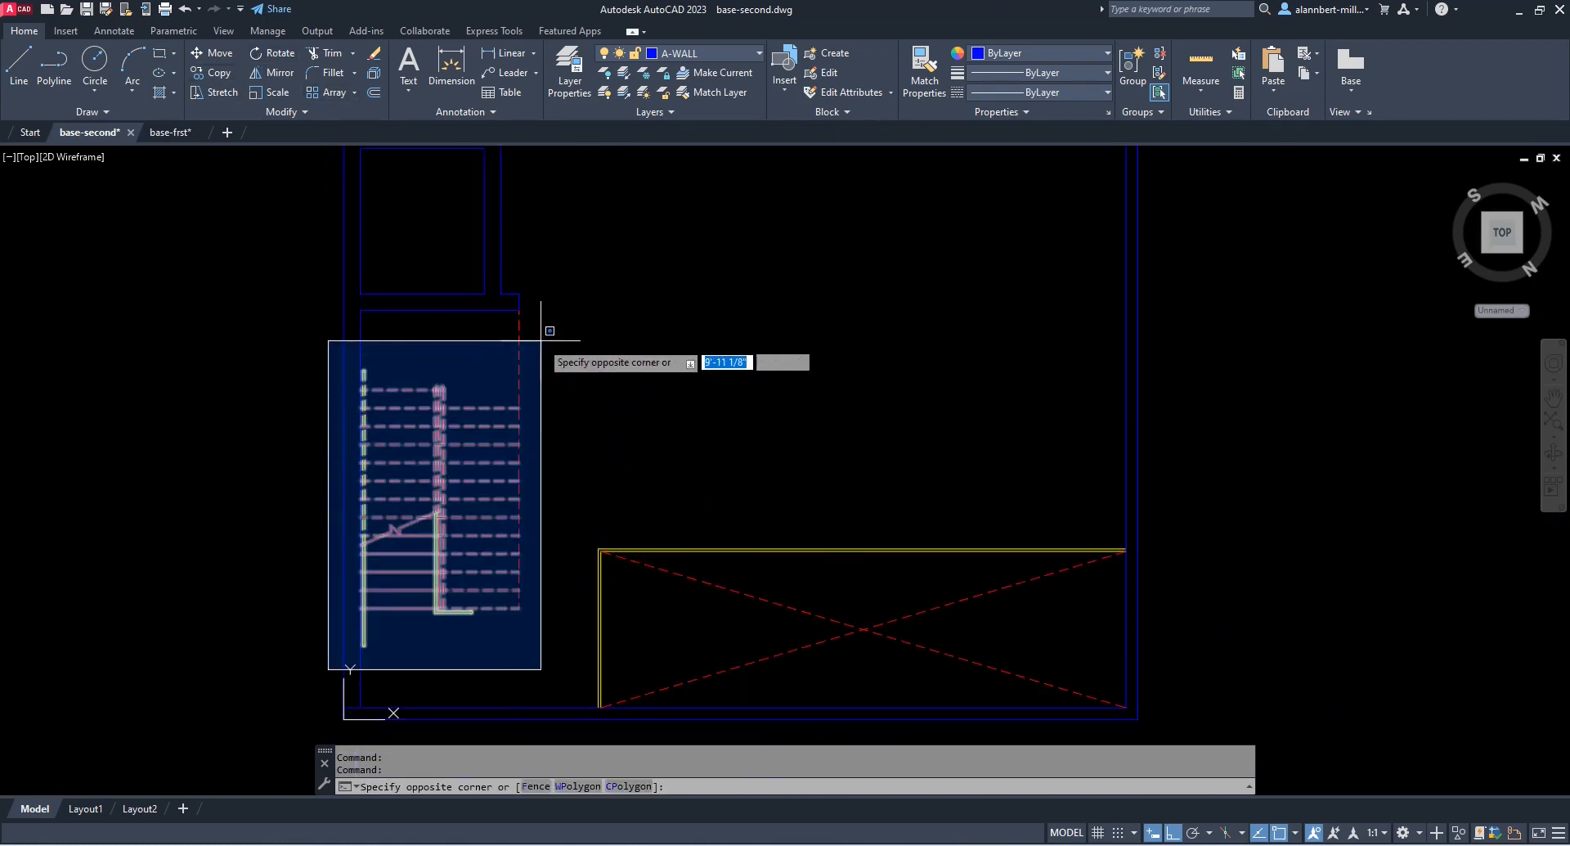
{"action": "left_click", "coordinate": [532, 309]}
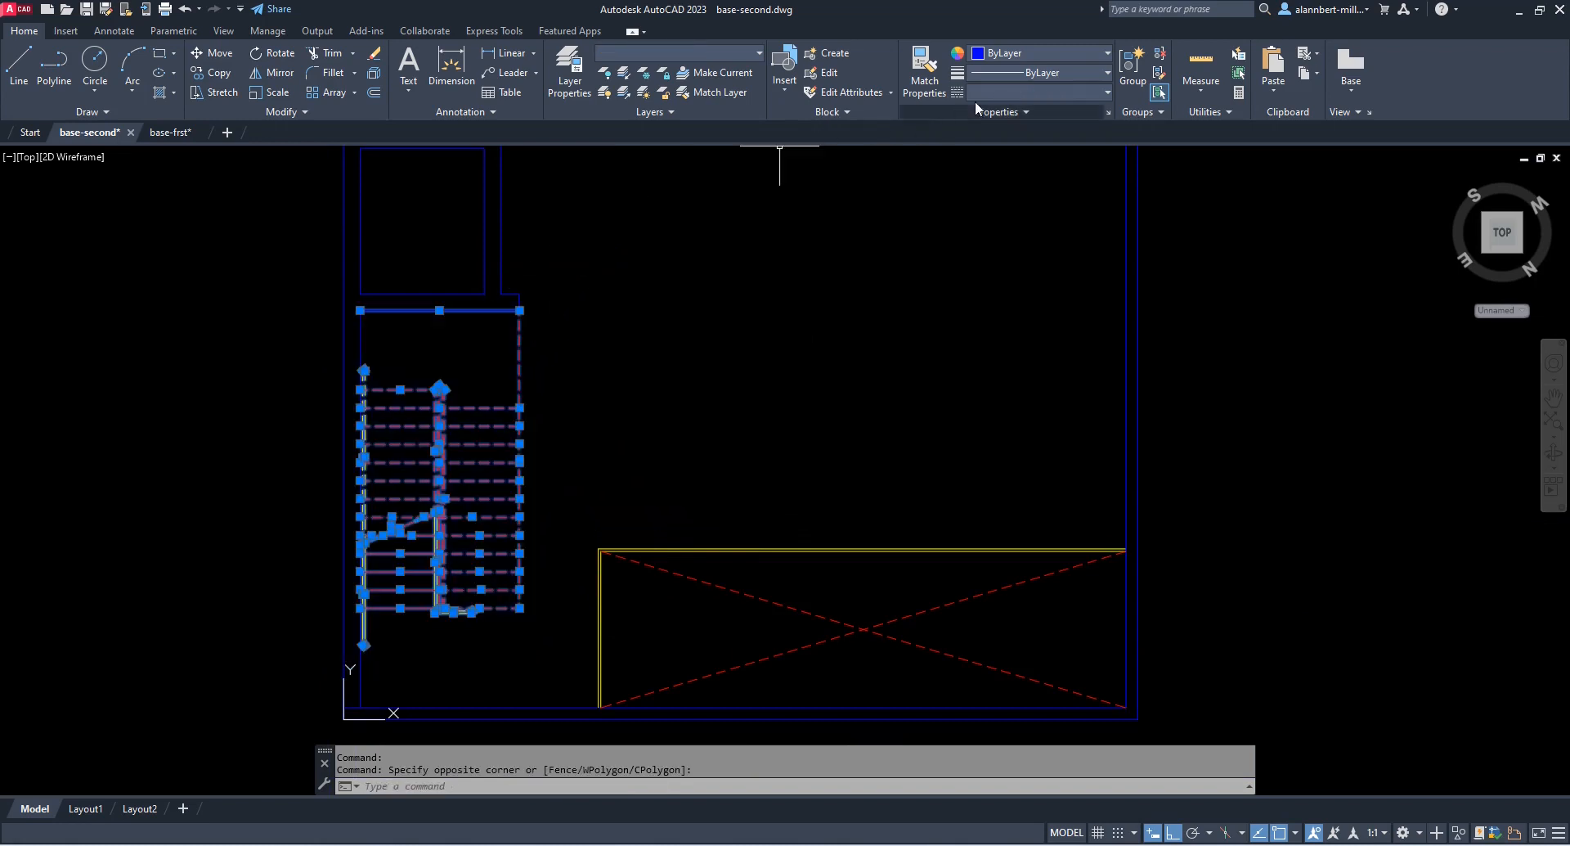
{"action": "left_click", "coordinate": [1007, 86]}
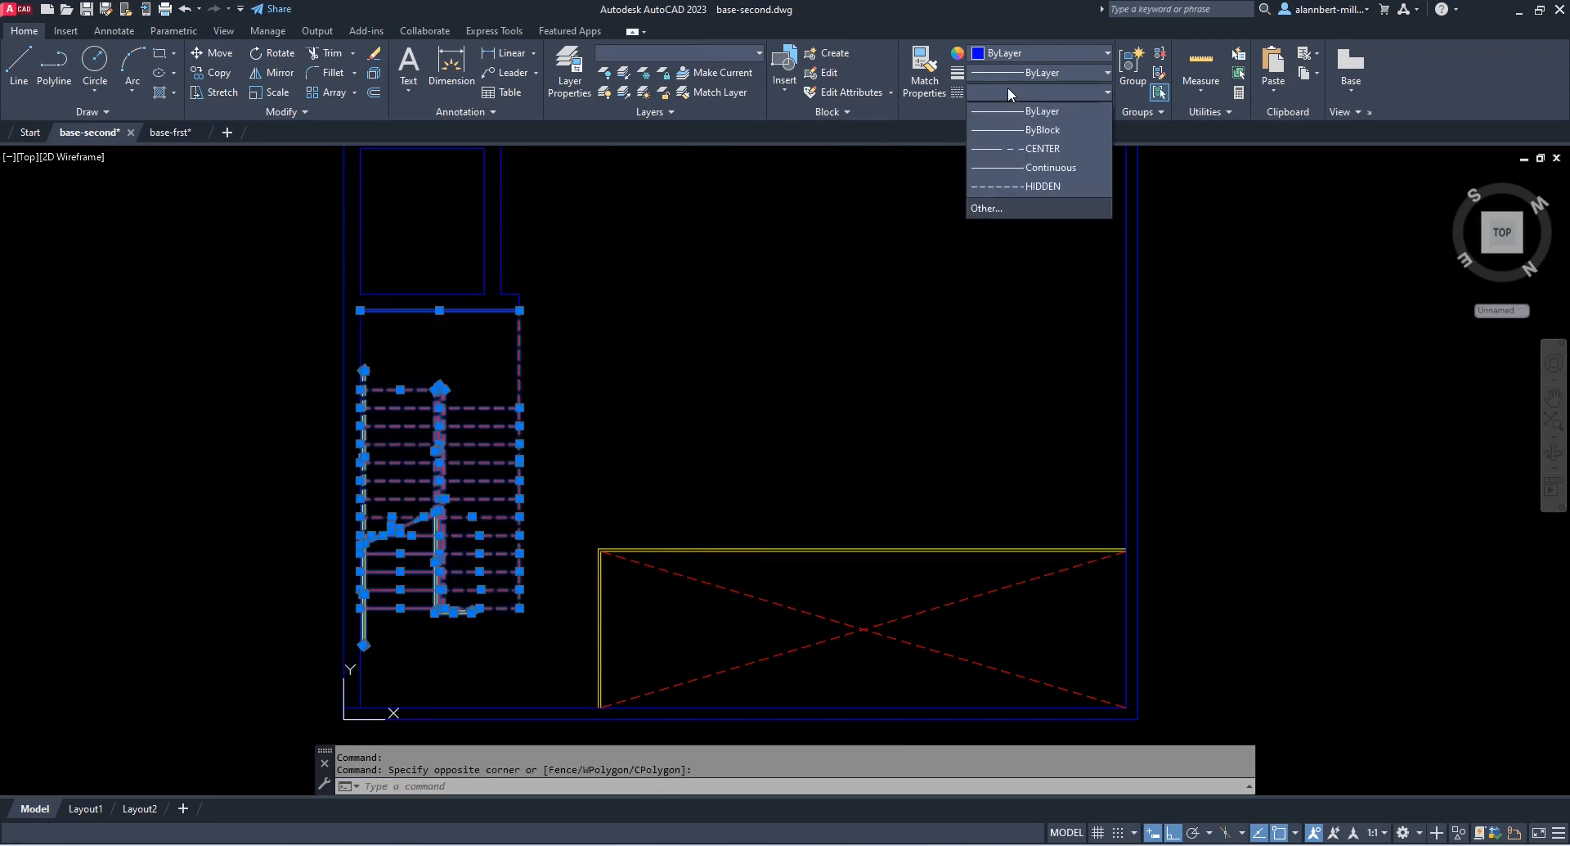
{"action": "left_click", "coordinate": [1021, 166]}
{"action": "key", "text": "Escape"}
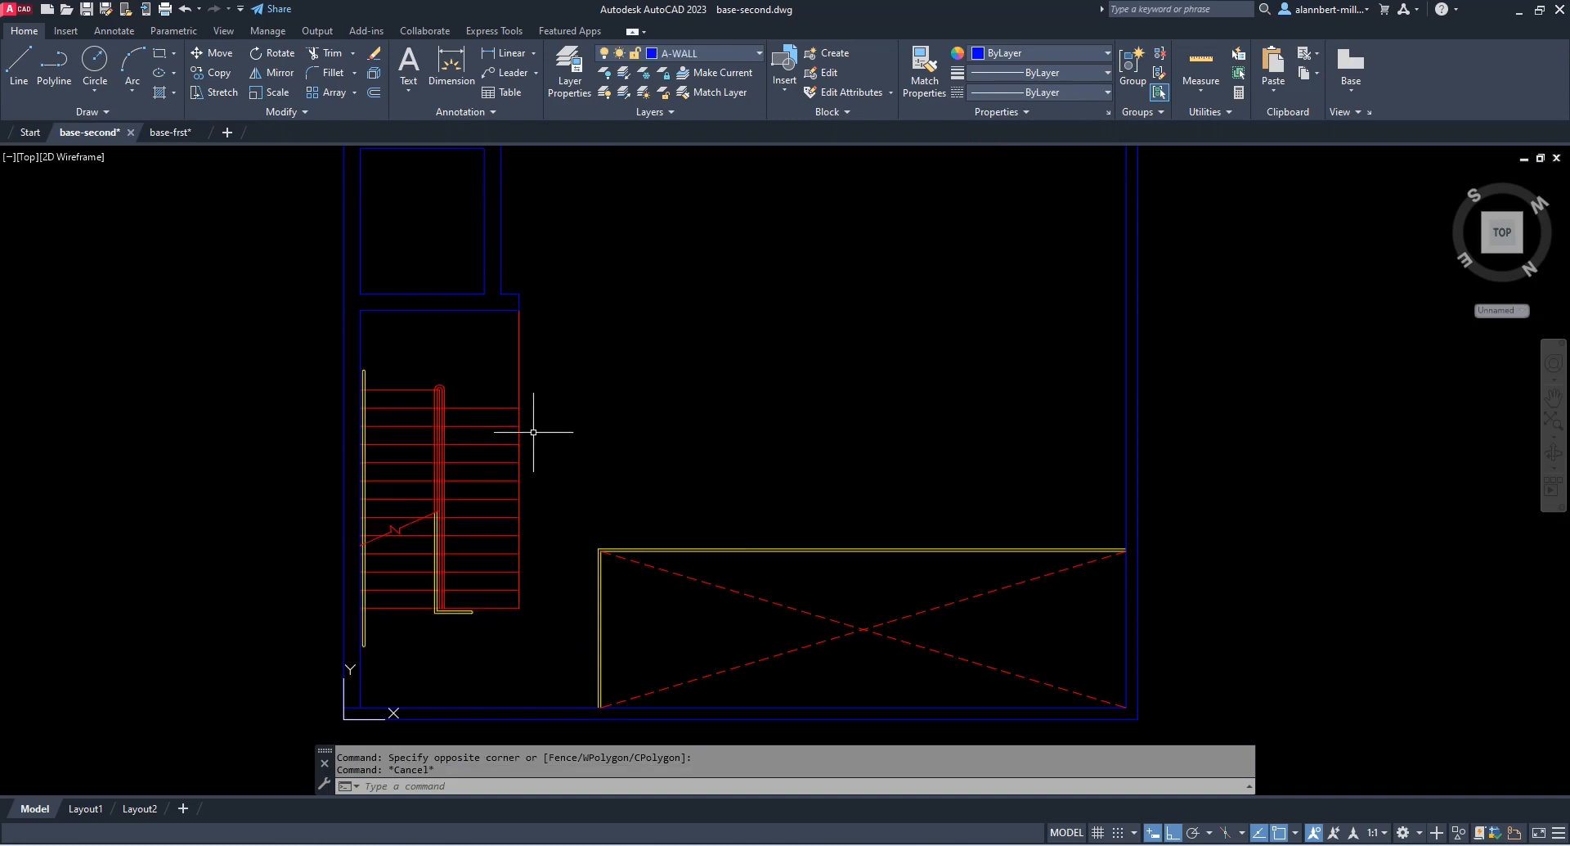
Erase the diagonal break line crossing the staircase's left flight
{"action": "scroll", "coordinate": [409, 560], "scroll_direction": "up", "scroll_amount": 4}
{"action": "type", "text": "e"}
{"action": "key", "text": "Return"}
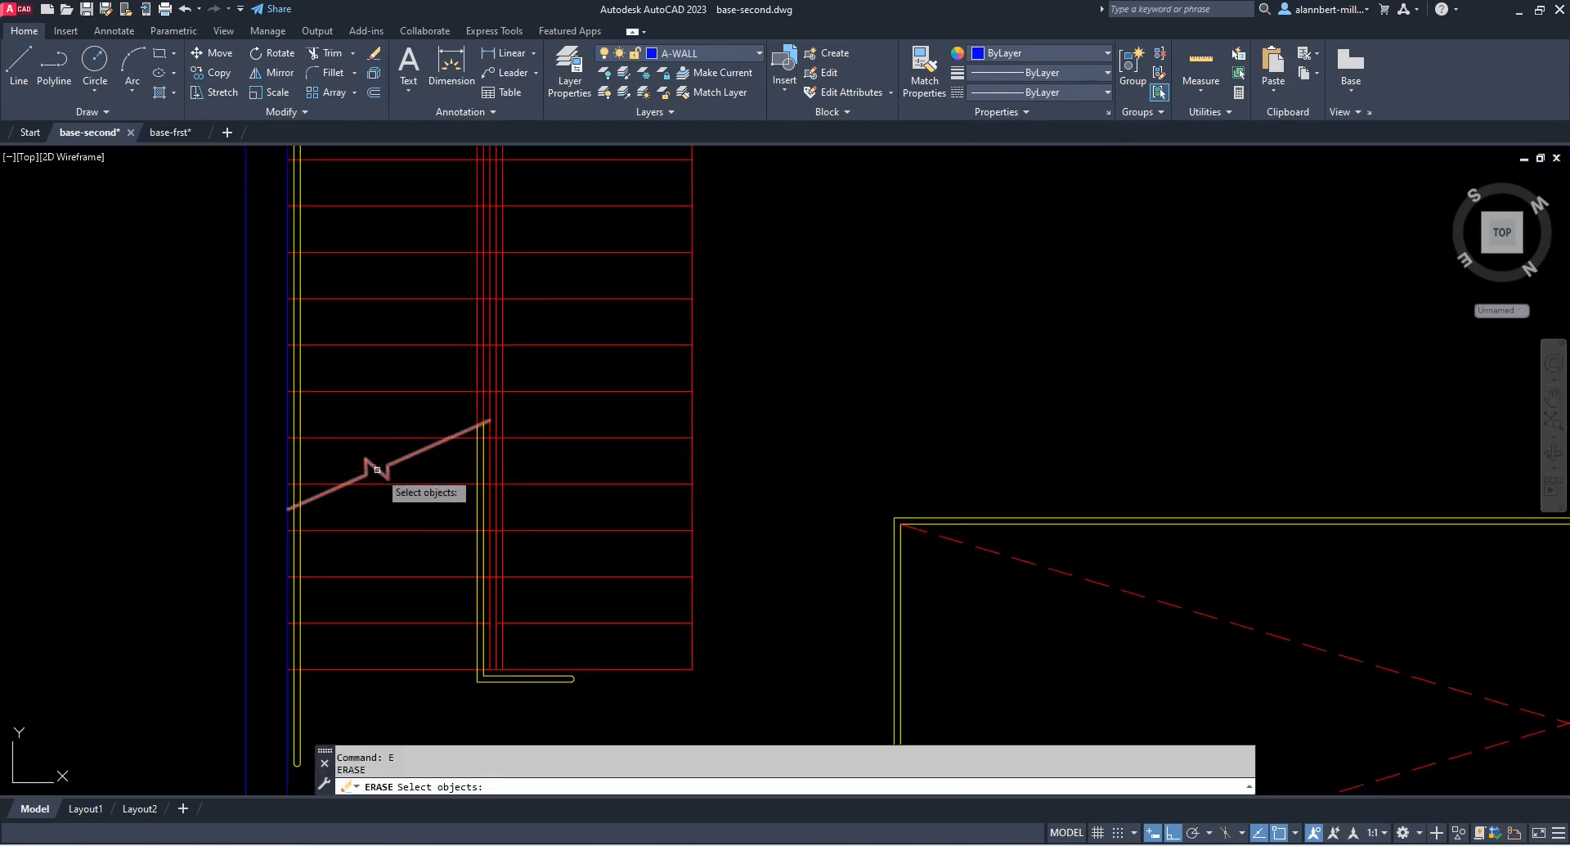
{"action": "left_click", "coordinate": [407, 476]}
{"action": "left_click", "coordinate": [360, 460]}
{"action": "key", "text": "Return"}
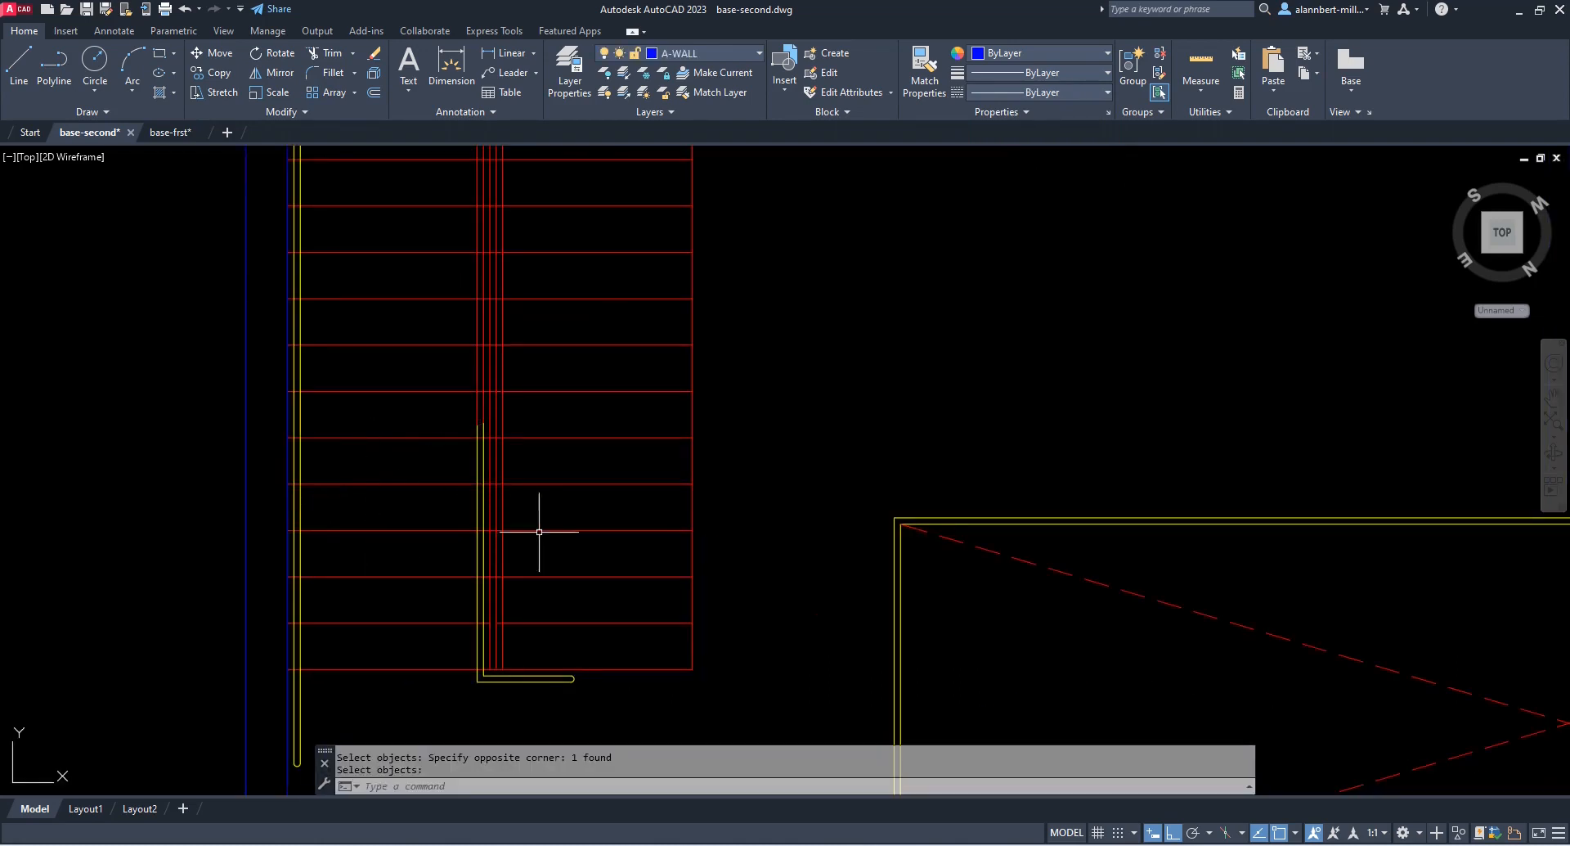
{"action": "scroll", "coordinate": [561, 624], "scroll_direction": "down", "scroll_amount": 4}
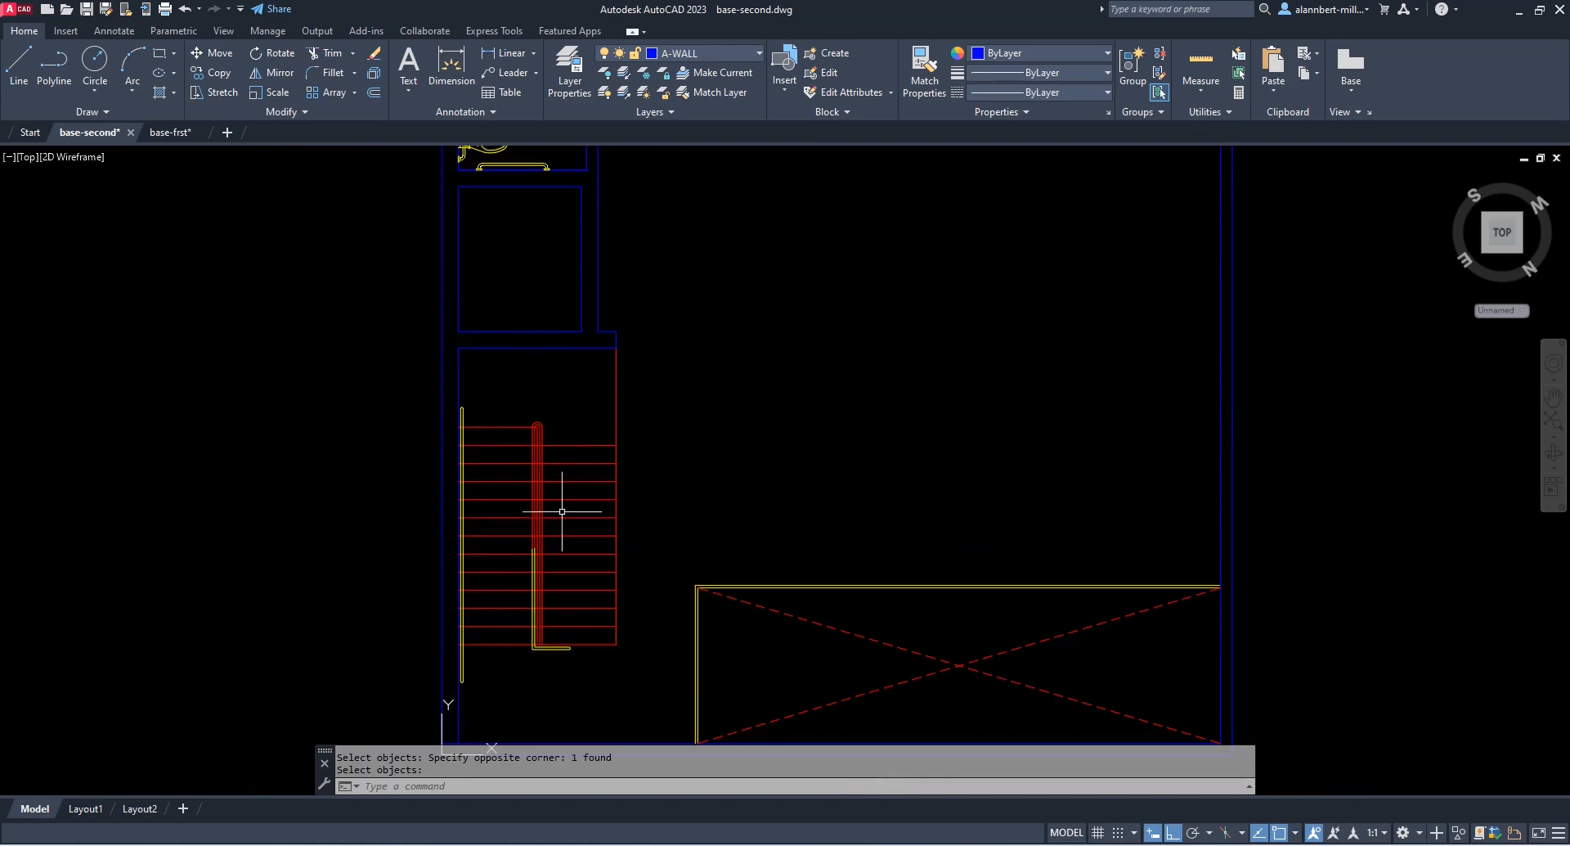
Mirror the L-shaped central guardrail lines about a vertical axis through the midpoint between its inner and outer corners, erasing the source objects
{"action": "scroll", "coordinate": [556, 654], "scroll_direction": "down", "scroll_amount": 2}
{"action": "scroll", "coordinate": [552, 646], "scroll_direction": "up", "scroll_amount": 5}
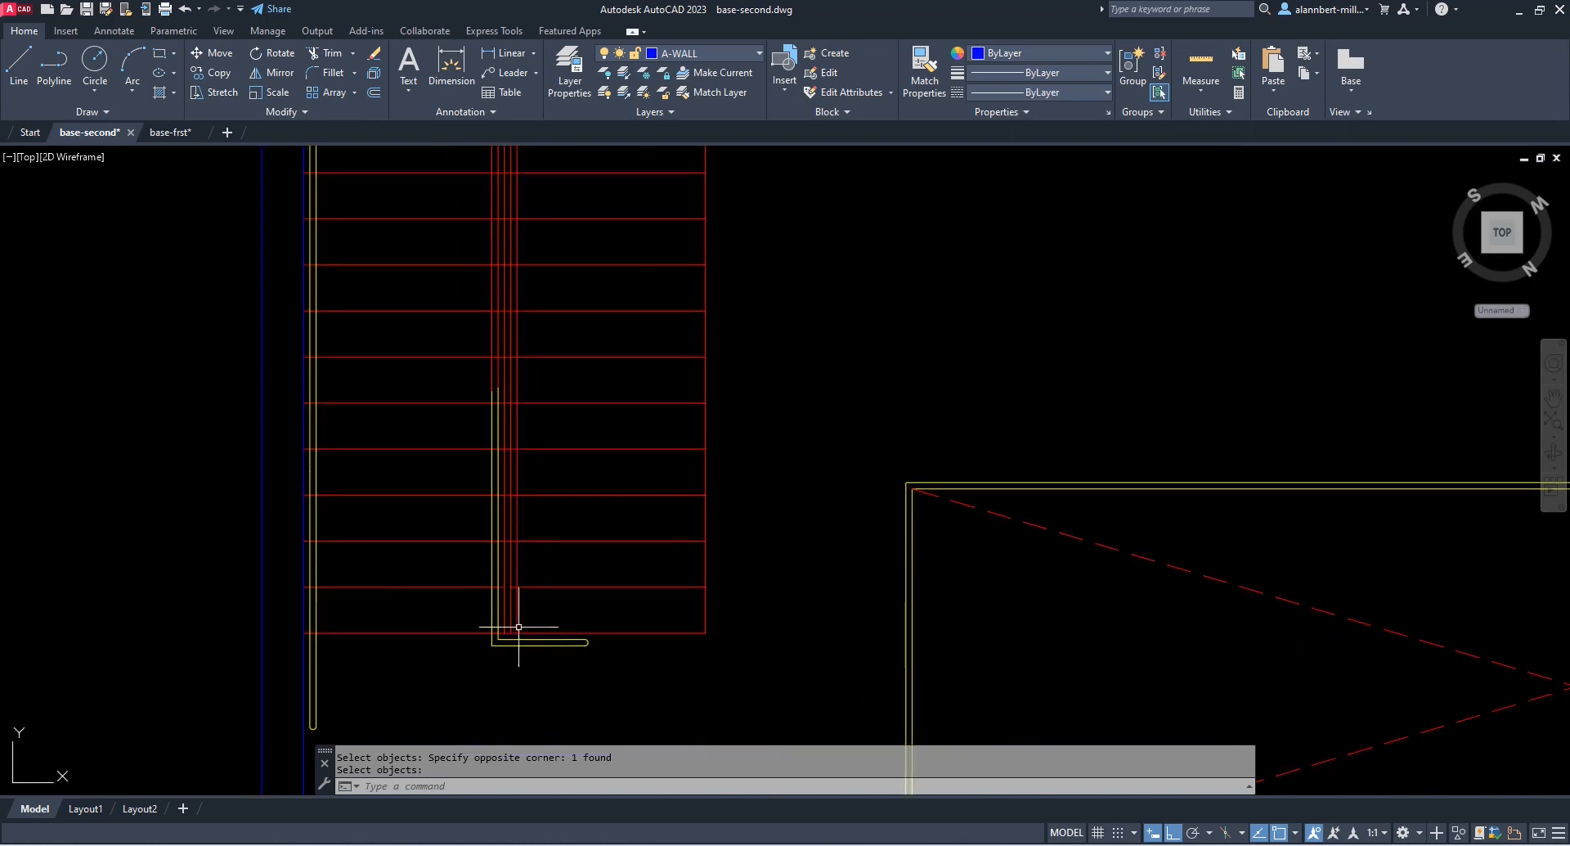
{"action": "scroll", "coordinate": [489, 638], "scroll_direction": "up", "scroll_amount": 2}
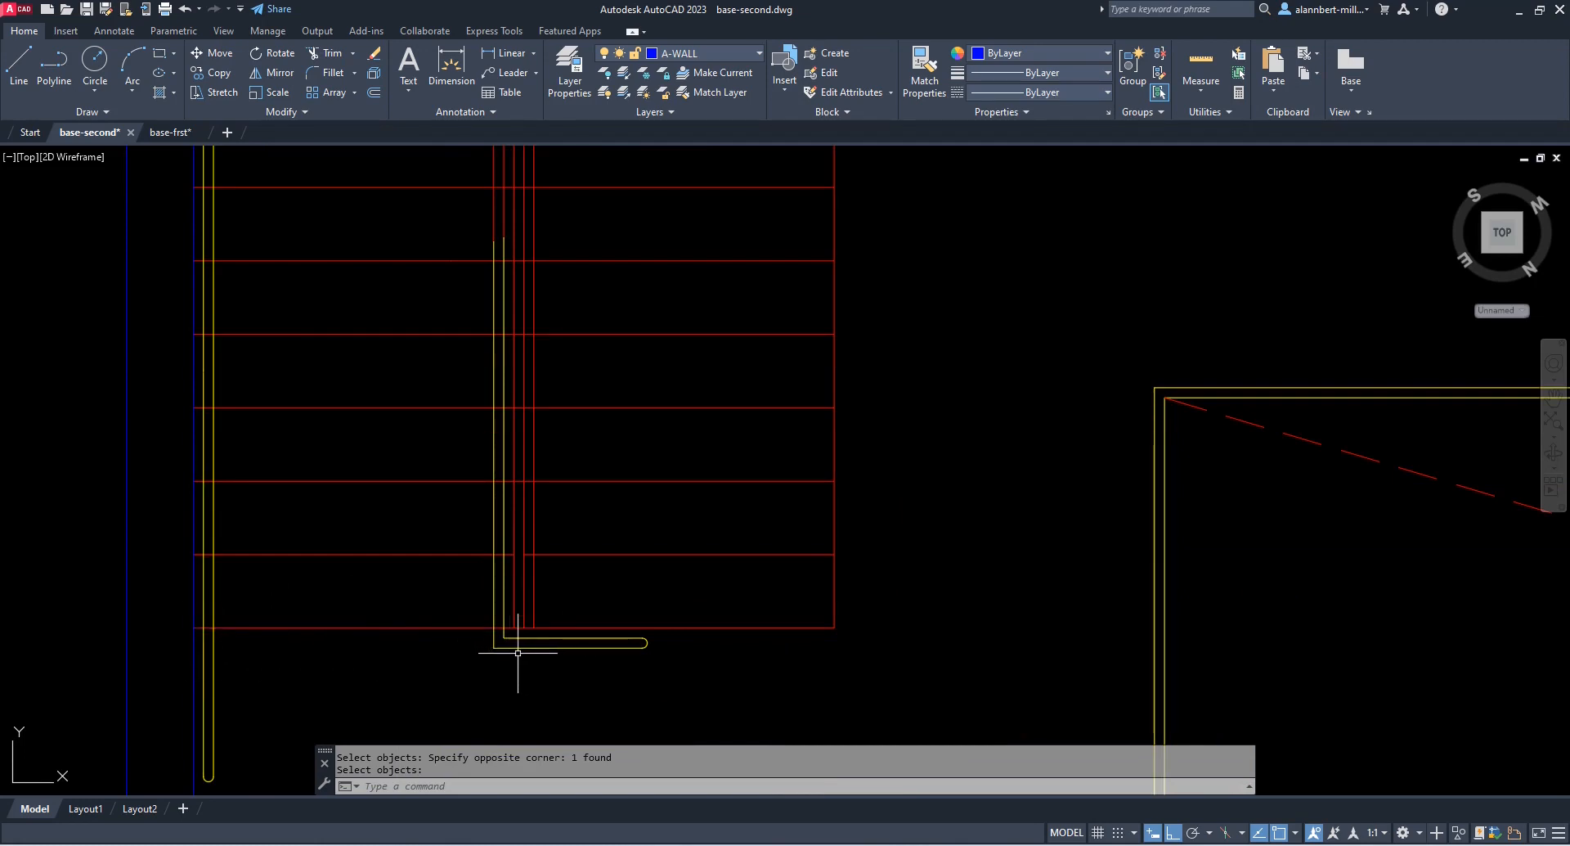
{"action": "type", "text": "MI"}
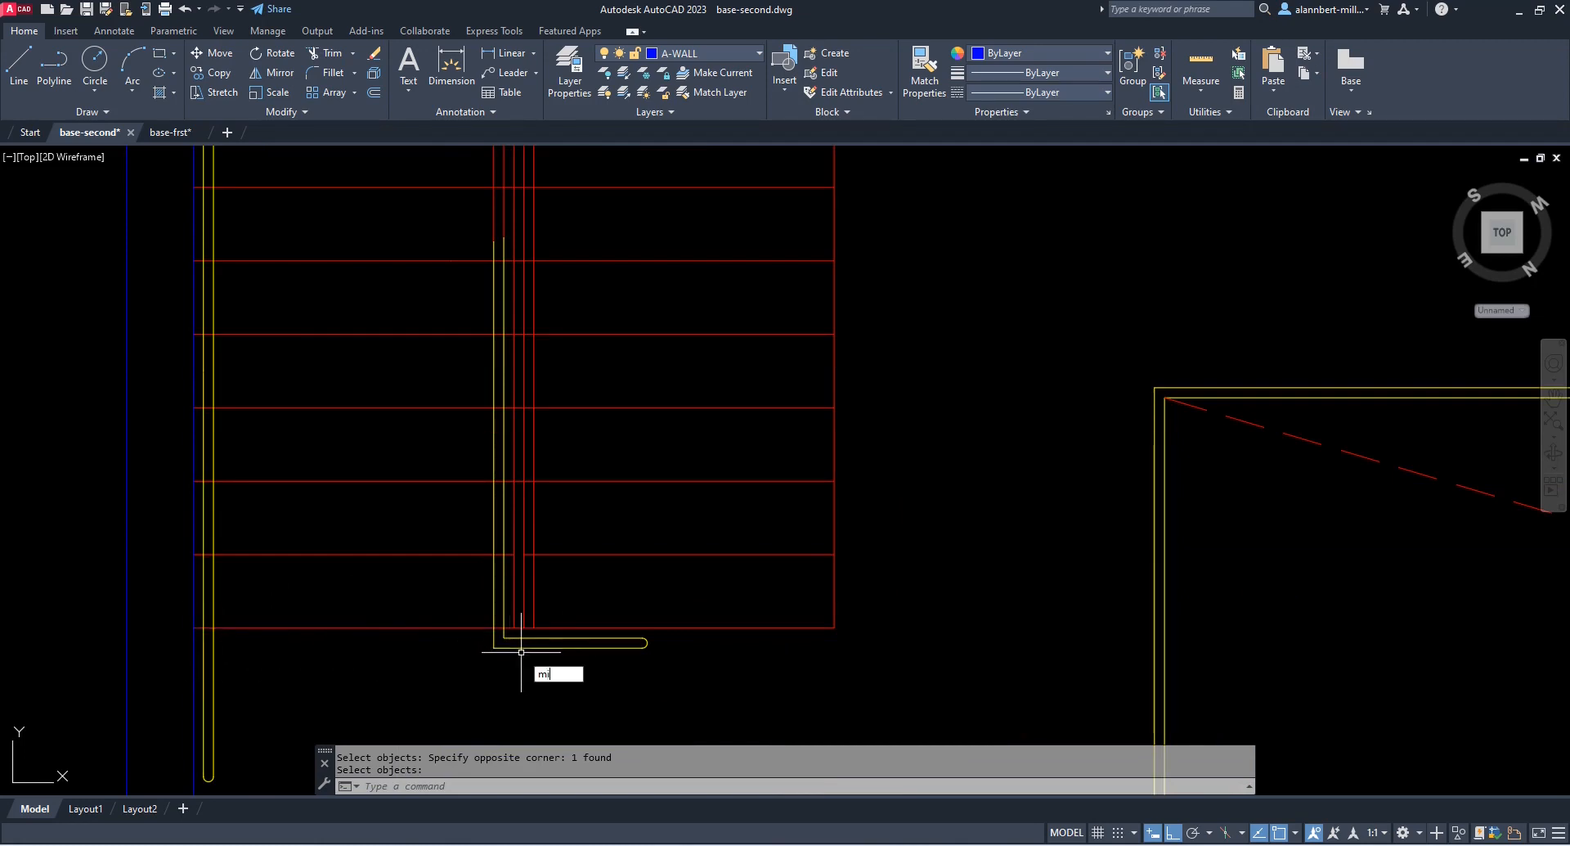
{"action": "key", "text": "Return"}
{"action": "left_click", "coordinate": [532, 654]}
{"action": "left_click", "coordinate": [483, 631]}
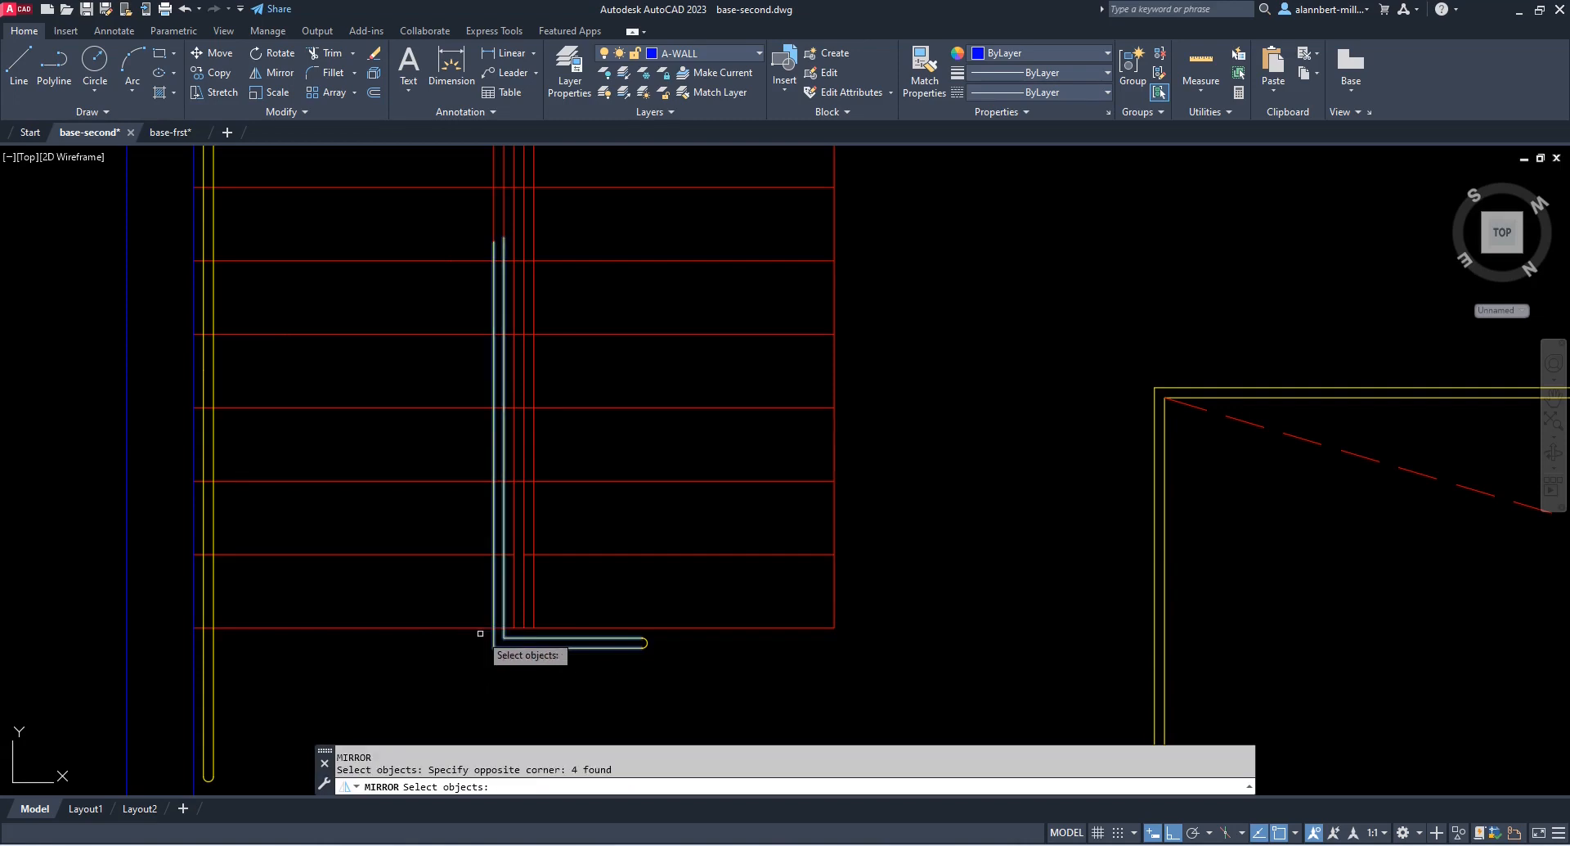
{"action": "key", "text": "Return"}
{"action": "scroll", "coordinate": [499, 299], "scroll_direction": "down", "scroll_amount": 4}
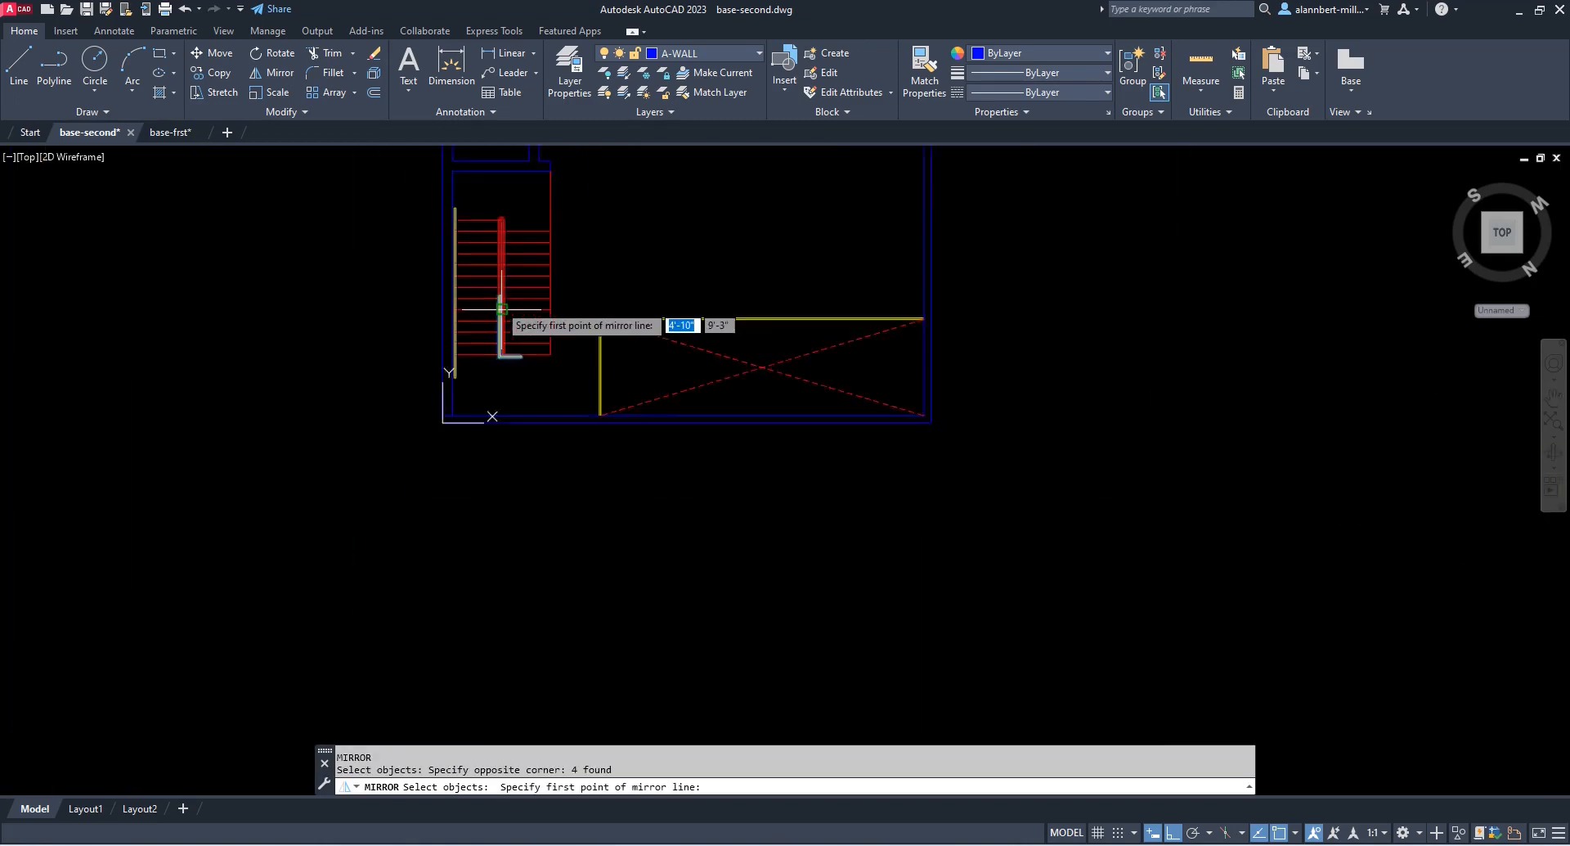
{"action": "scroll", "coordinate": [500, 302], "scroll_direction": "up", "scroll_amount": 3}
{"action": "scroll", "coordinate": [483, 218], "scroll_direction": "down", "scroll_amount": 2}
{"action": "scroll", "coordinate": [499, 369], "scroll_direction": "up", "scroll_amount": 1}
{"action": "scroll", "coordinate": [499, 369], "scroll_direction": "up", "scroll_amount": 3}
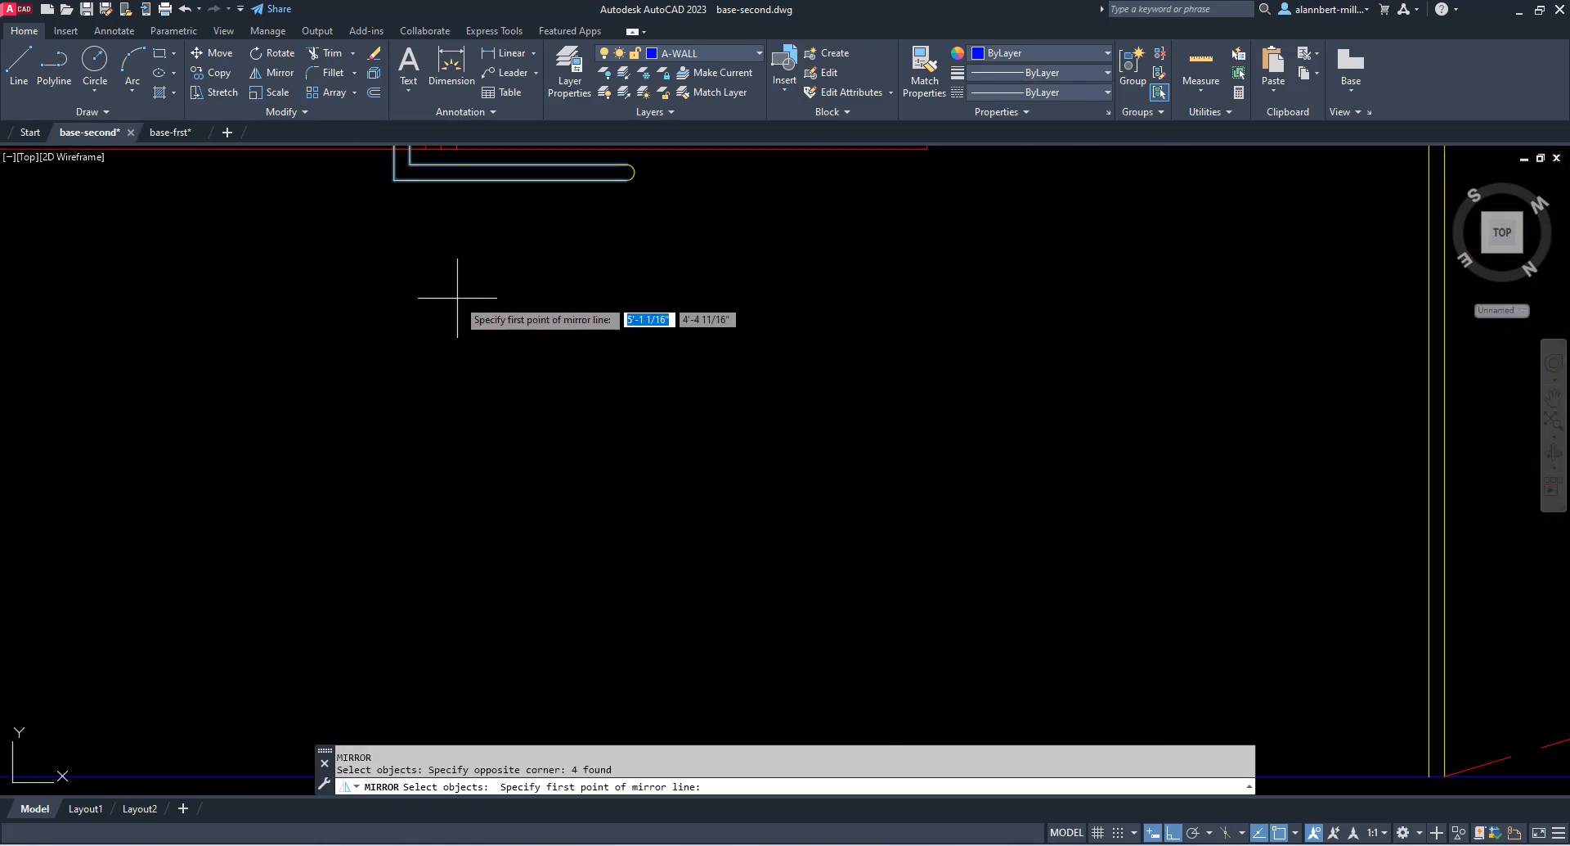
{"action": "scroll", "coordinate": [451, 294], "scroll_direction": "down", "scroll_amount": 4}
{"action": "middle_click_drag", "start_coordinate": [437, 324], "coordinate": [464, 502]}
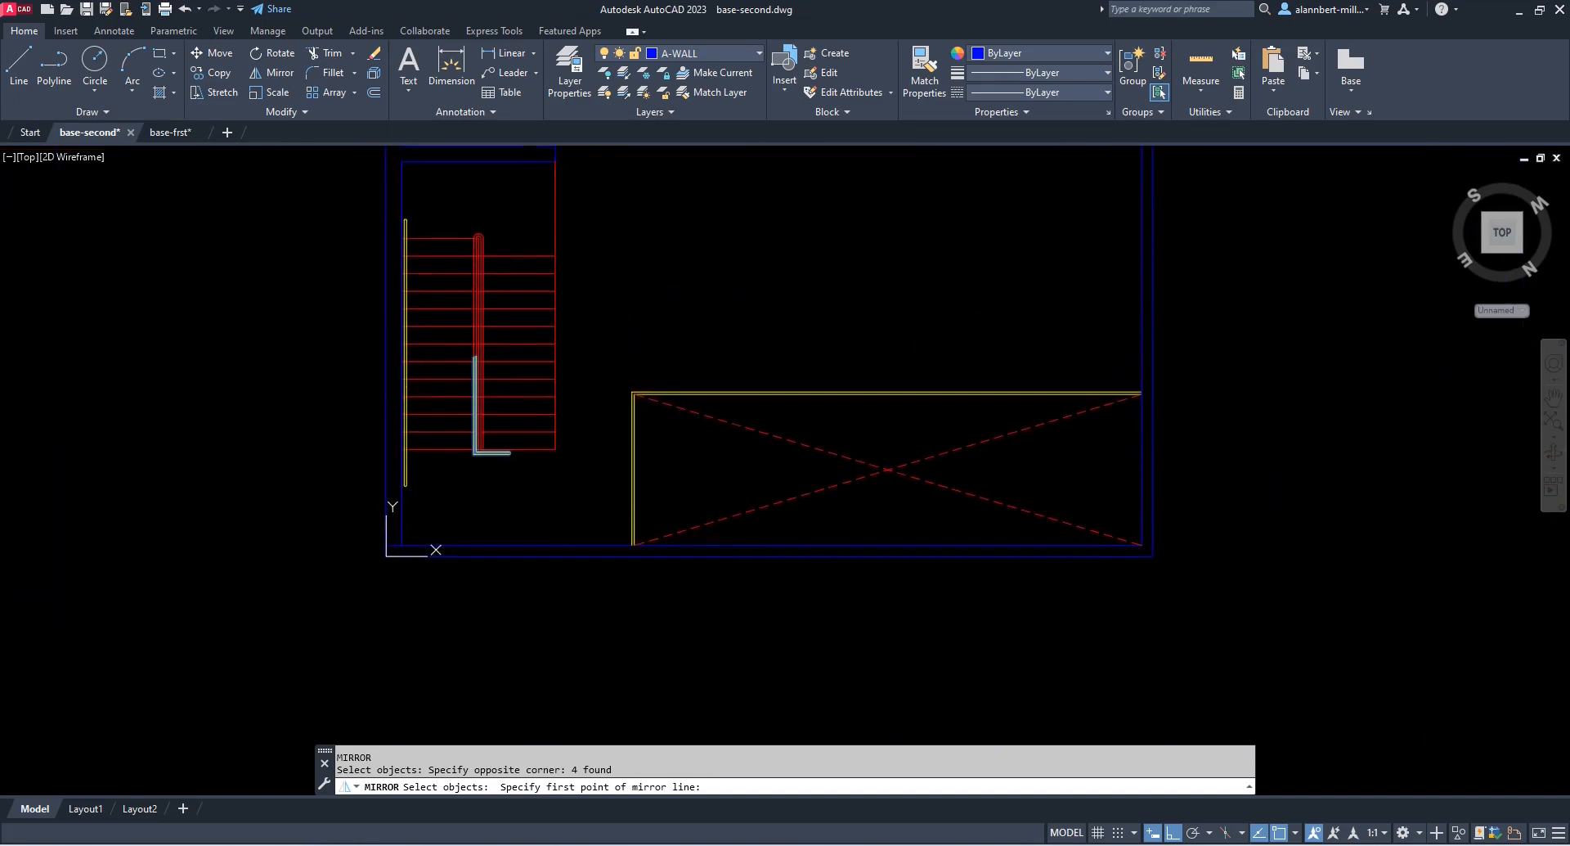
{"action": "scroll", "coordinate": [446, 458], "scroll_direction": "up", "scroll_amount": 6}
{"action": "right_click", "coordinate": [482, 431], "text": "shift"}
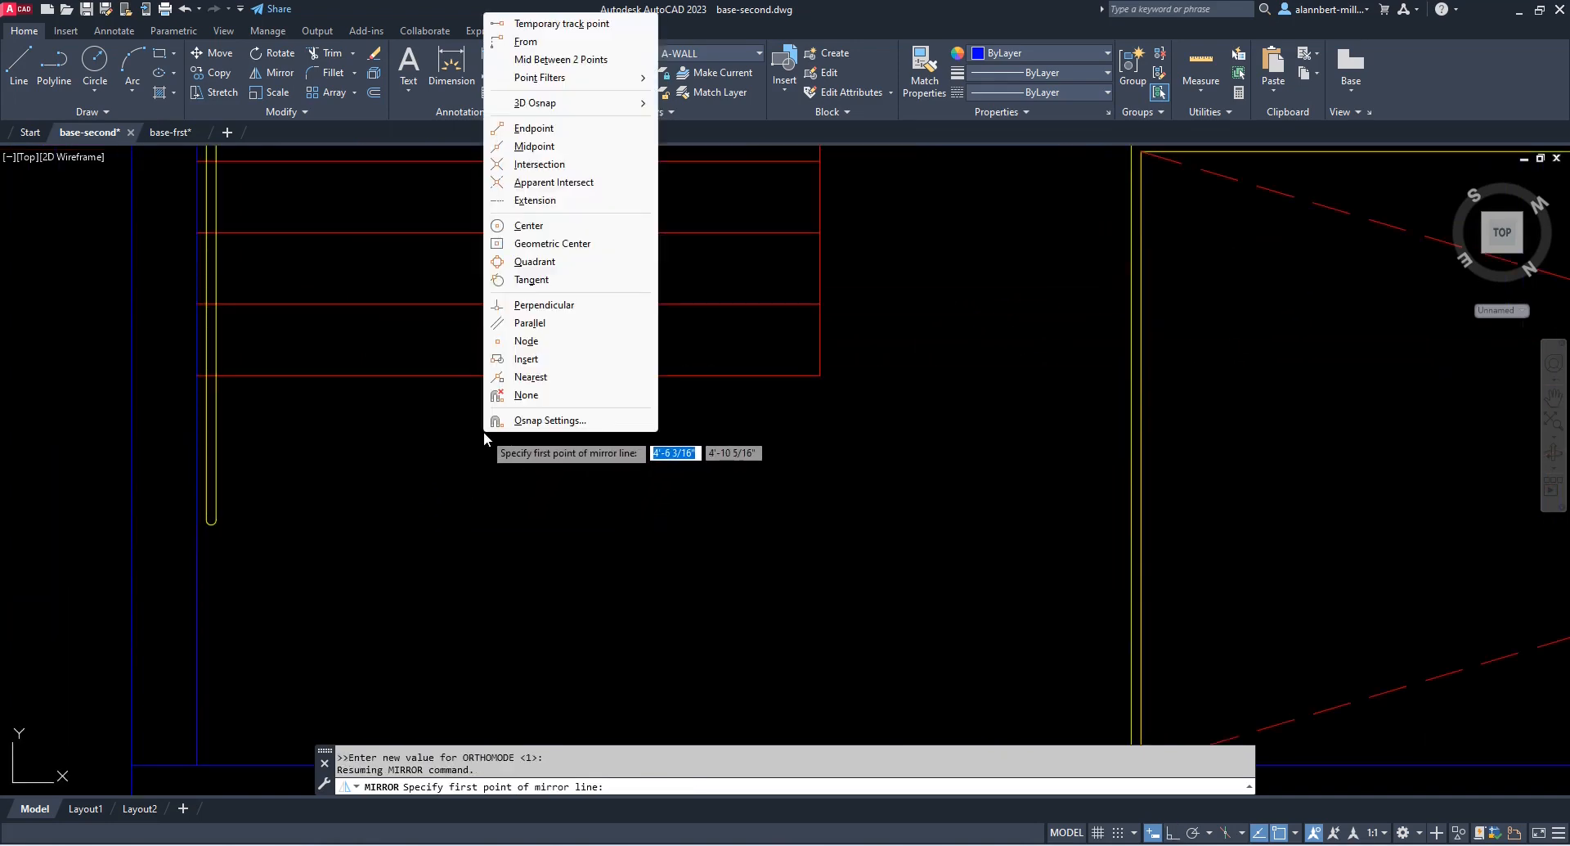
{"action": "left_click", "coordinate": [541, 64]}
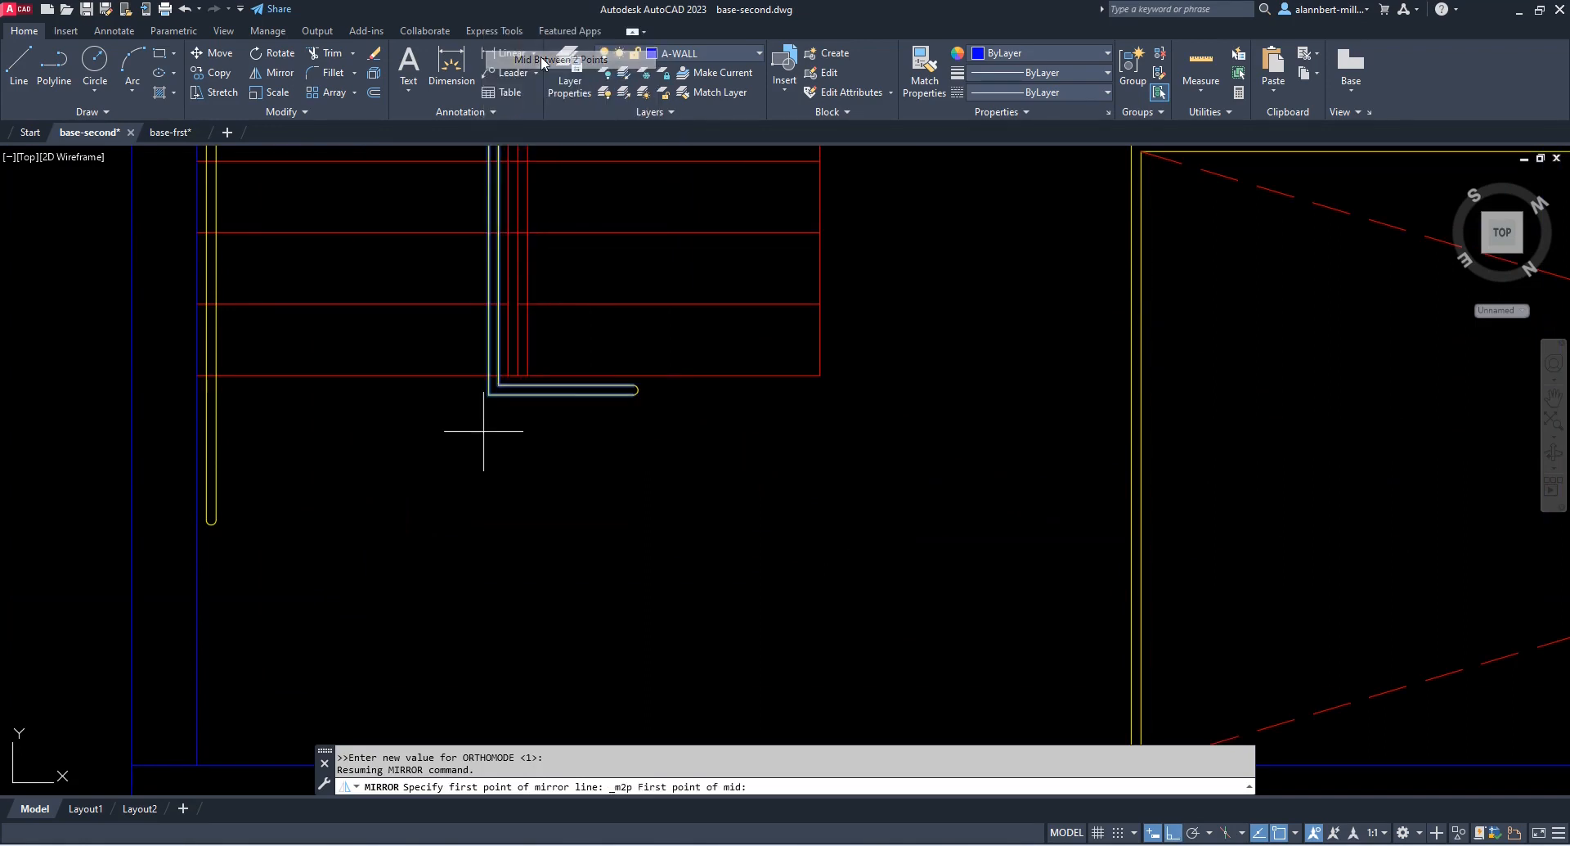
{"action": "scroll", "coordinate": [491, 376], "scroll_direction": "up", "scroll_amount": 5}
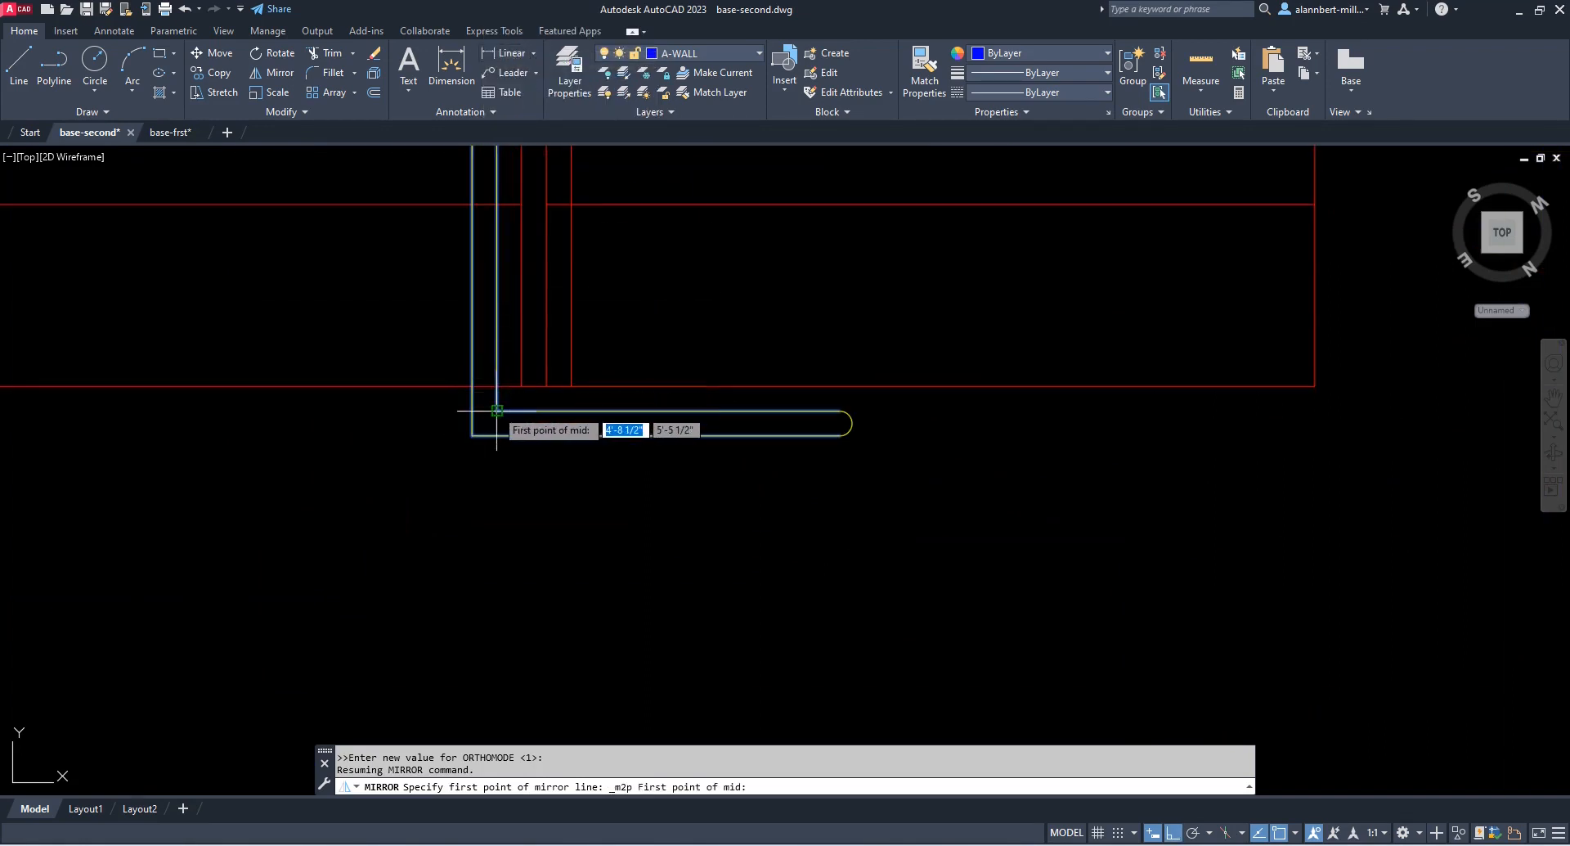
{"action": "left_click", "coordinate": [497, 411]}
{"action": "left_click", "coordinate": [472, 435]}
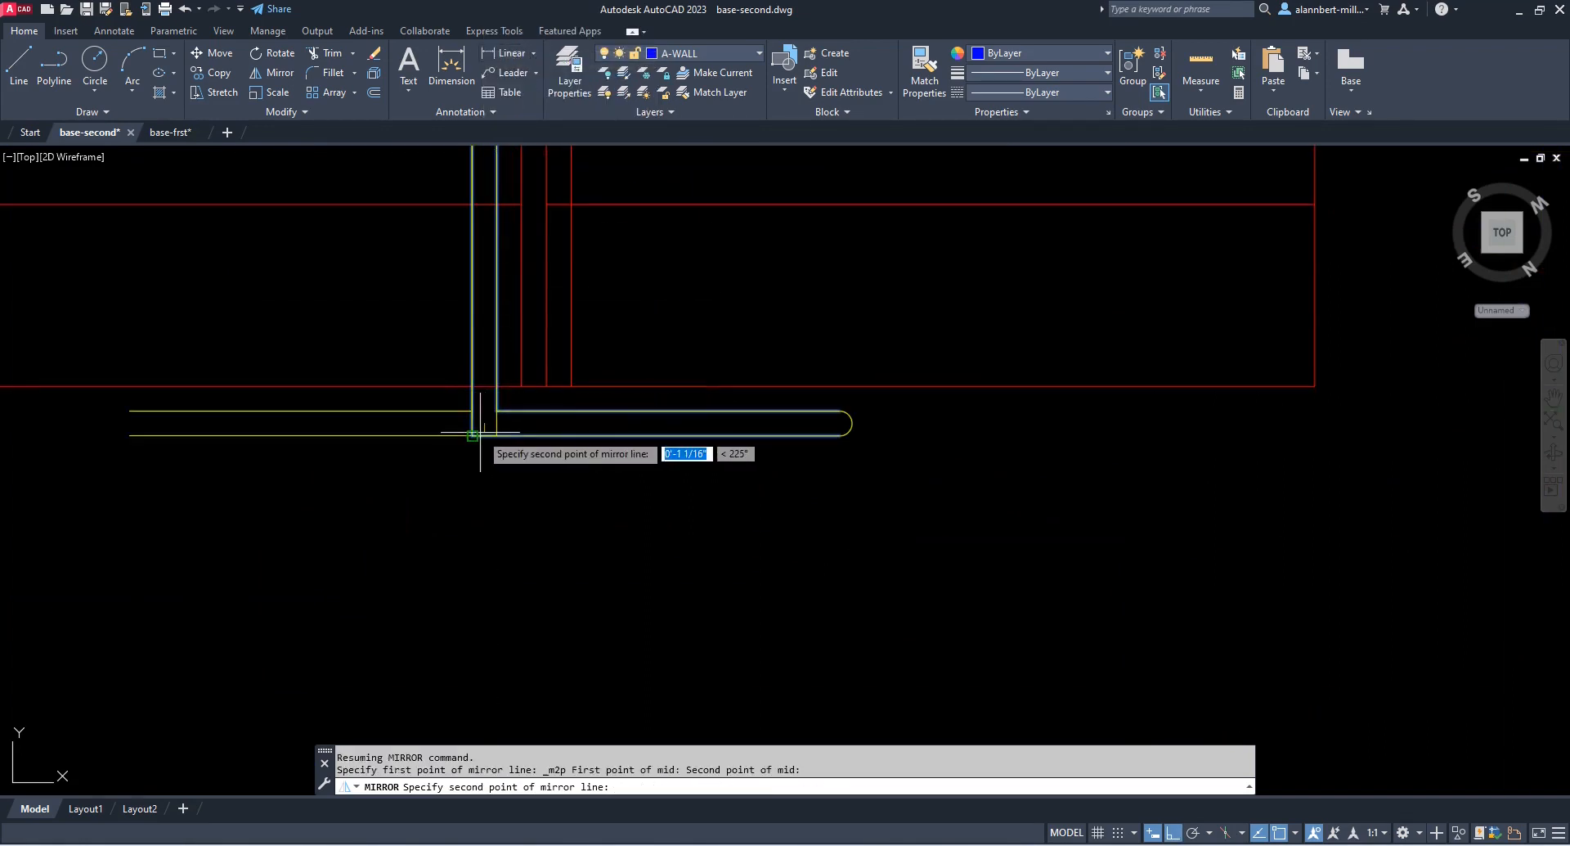
{"action": "left_click", "coordinate": [473, 555]}
{"action": "type", "text": "y"}
{"action": "key", "text": "Return"}
{"action": "scroll", "coordinate": [399, 509], "scroll_direction": "down", "scroll_amount": 5}
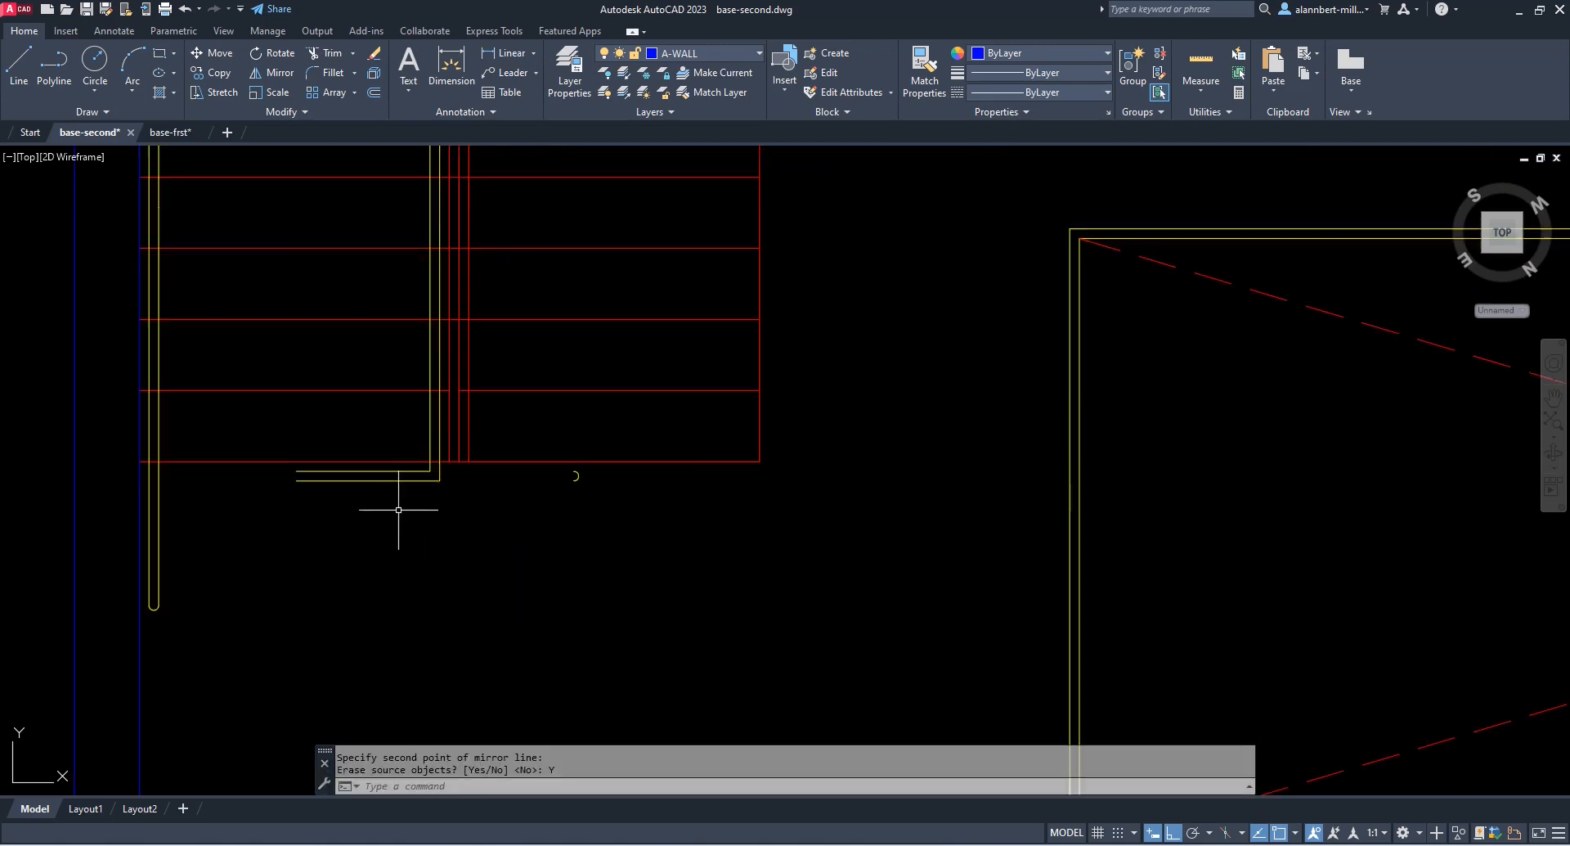
Erase the leftover guardrail end arc below the staircase's right flight
{"action": "middle_click_drag", "start_coordinate": [474, 514], "coordinate": [528, 506]}
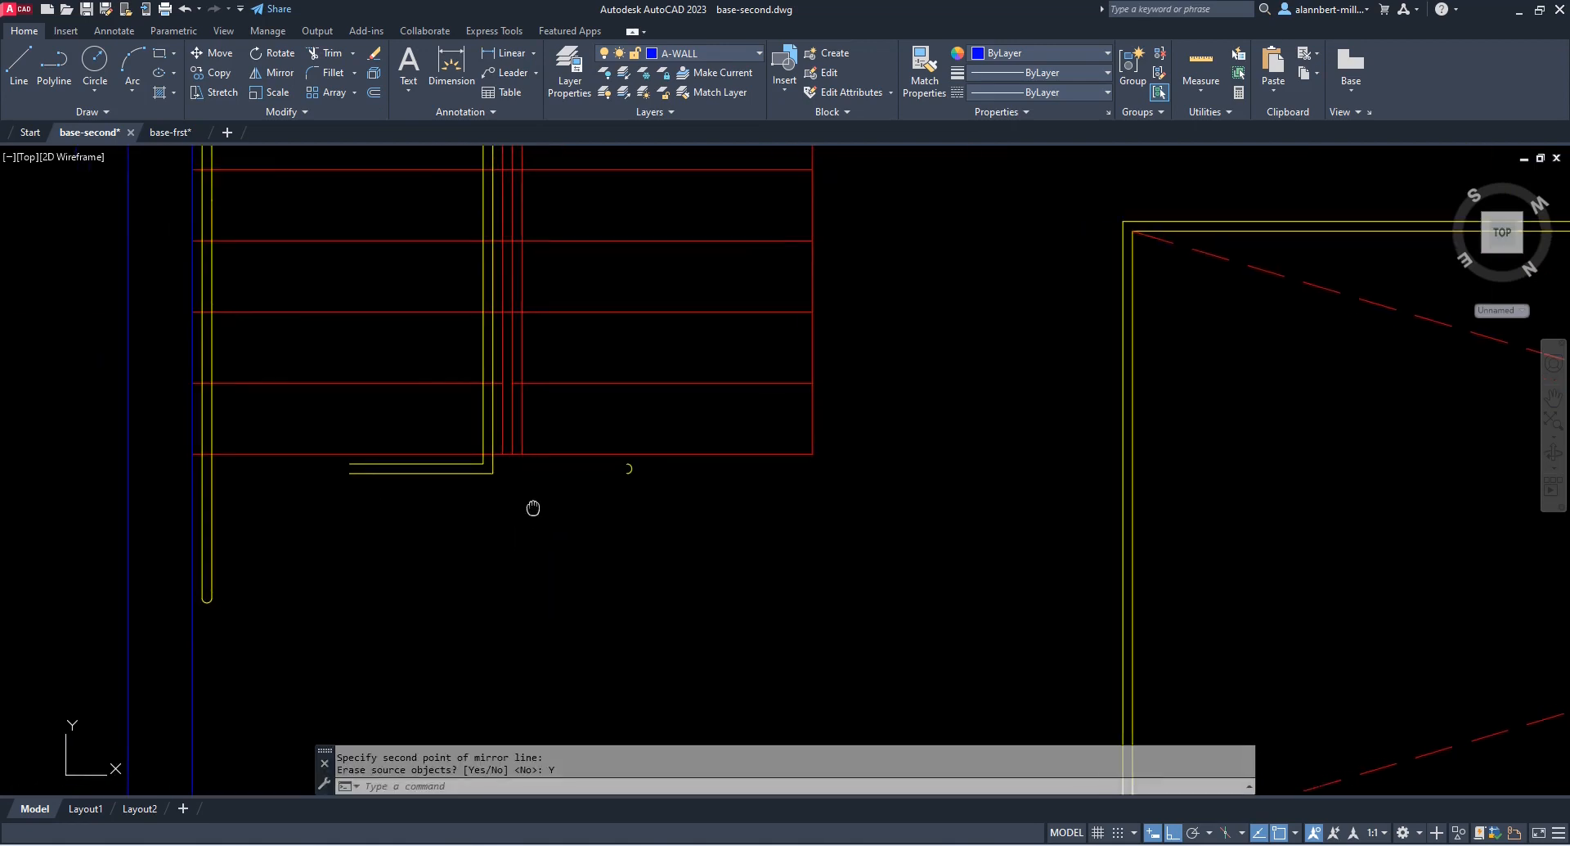
{"action": "type", "text": "e"}
{"action": "key", "text": "Return"}
{"action": "left_click", "coordinate": [605, 442]}
{"action": "left_click", "coordinate": [667, 503]}
{"action": "key", "text": "Return"}
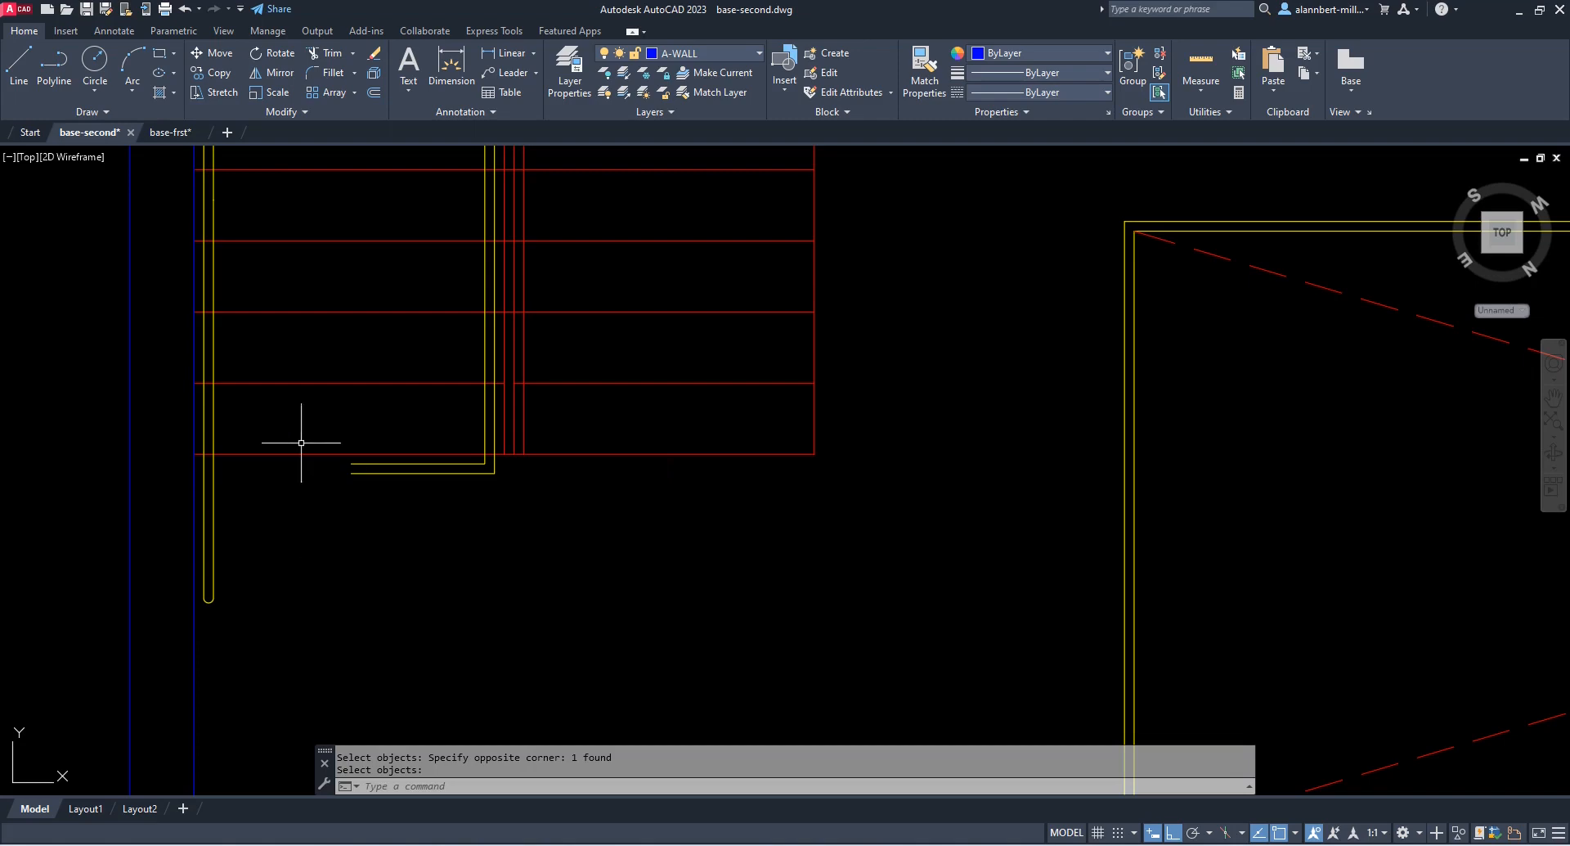
Try trimming the lowest tread line between the wall handrail and the central guardrail, and undo the trim
{"action": "type", "text": "tr"}
{"action": "key", "text": "Return"}
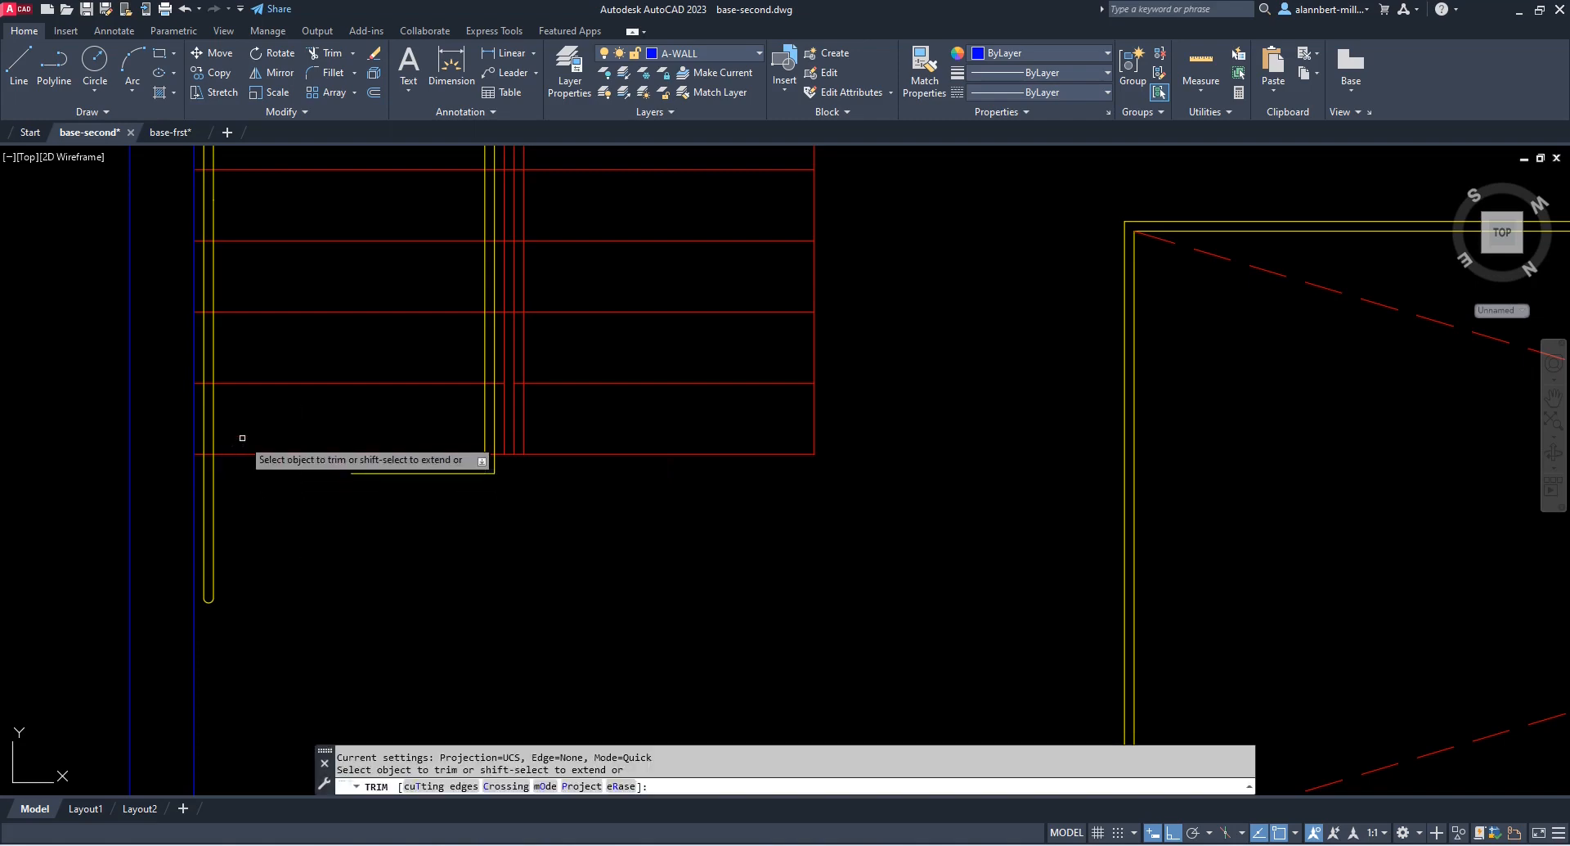
{"action": "left_click_drag", "start_coordinate": [242, 439], "coordinate": [227, 463]}
{"action": "key", "text": "Escape"}
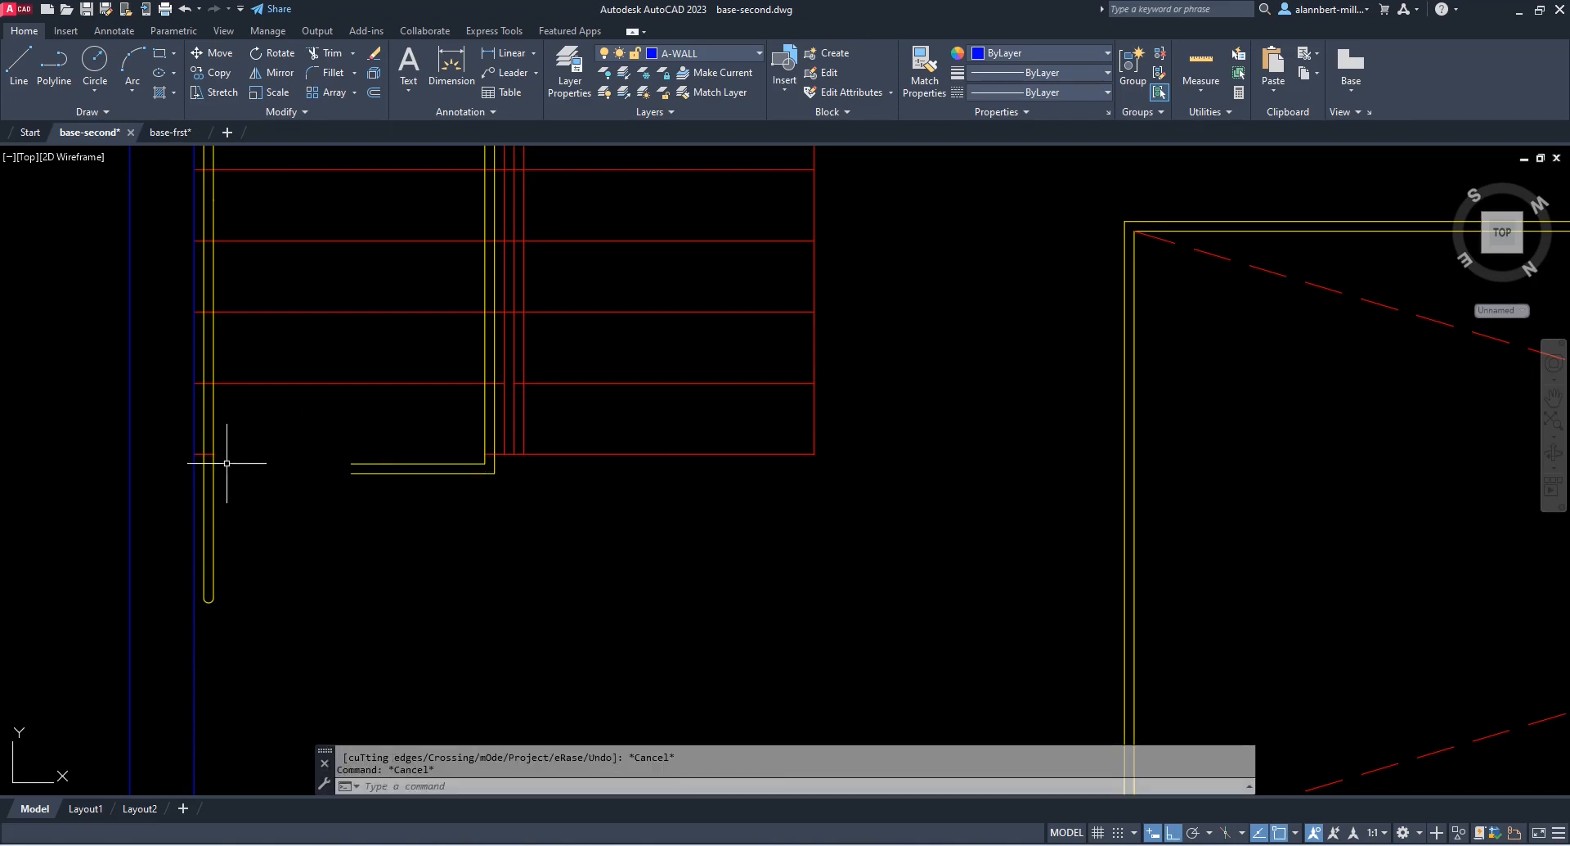
{"action": "type", "text": "u"}
{"action": "key", "text": "Return"}
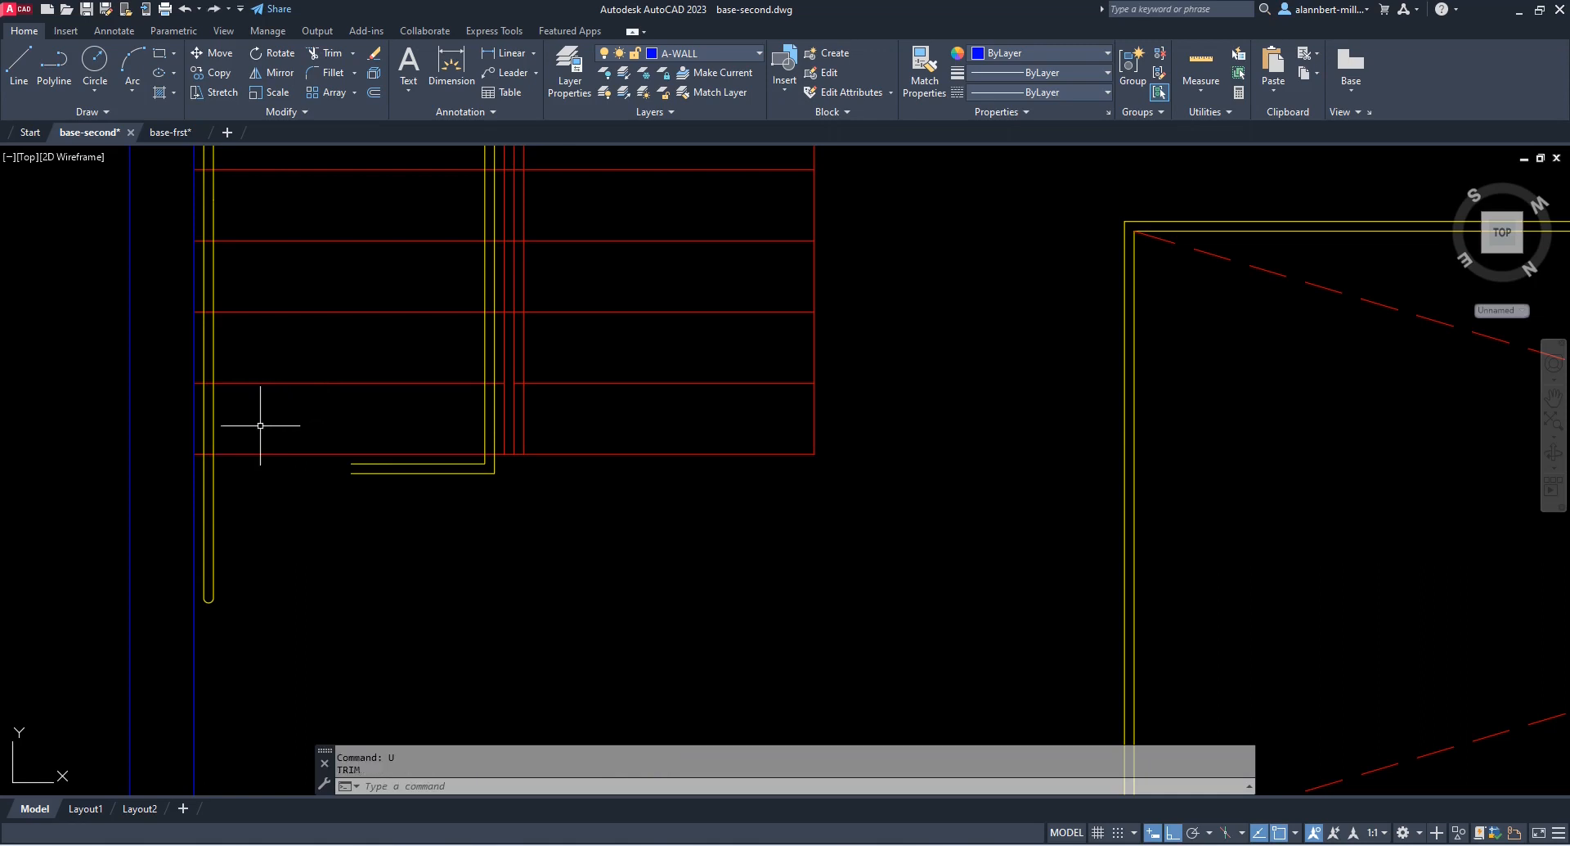
Trim both wall handrail lines where they run past the lowest tread line
{"action": "type", "text": "tr"}
{"action": "key", "text": "Return"}
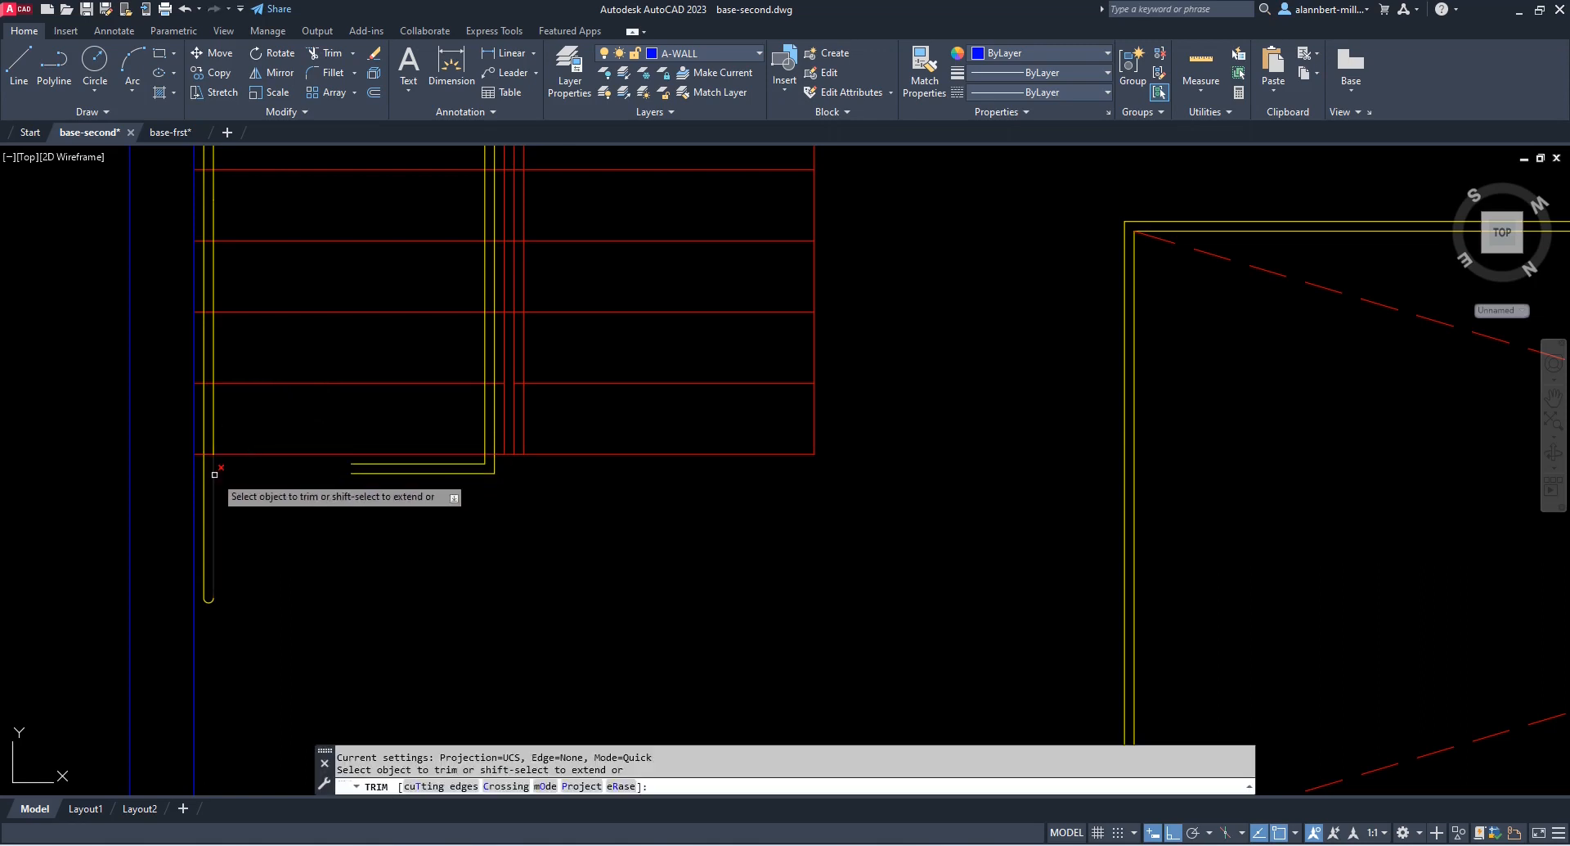
{"action": "left_click", "coordinate": [204, 472]}
{"action": "key", "text": "Return"}
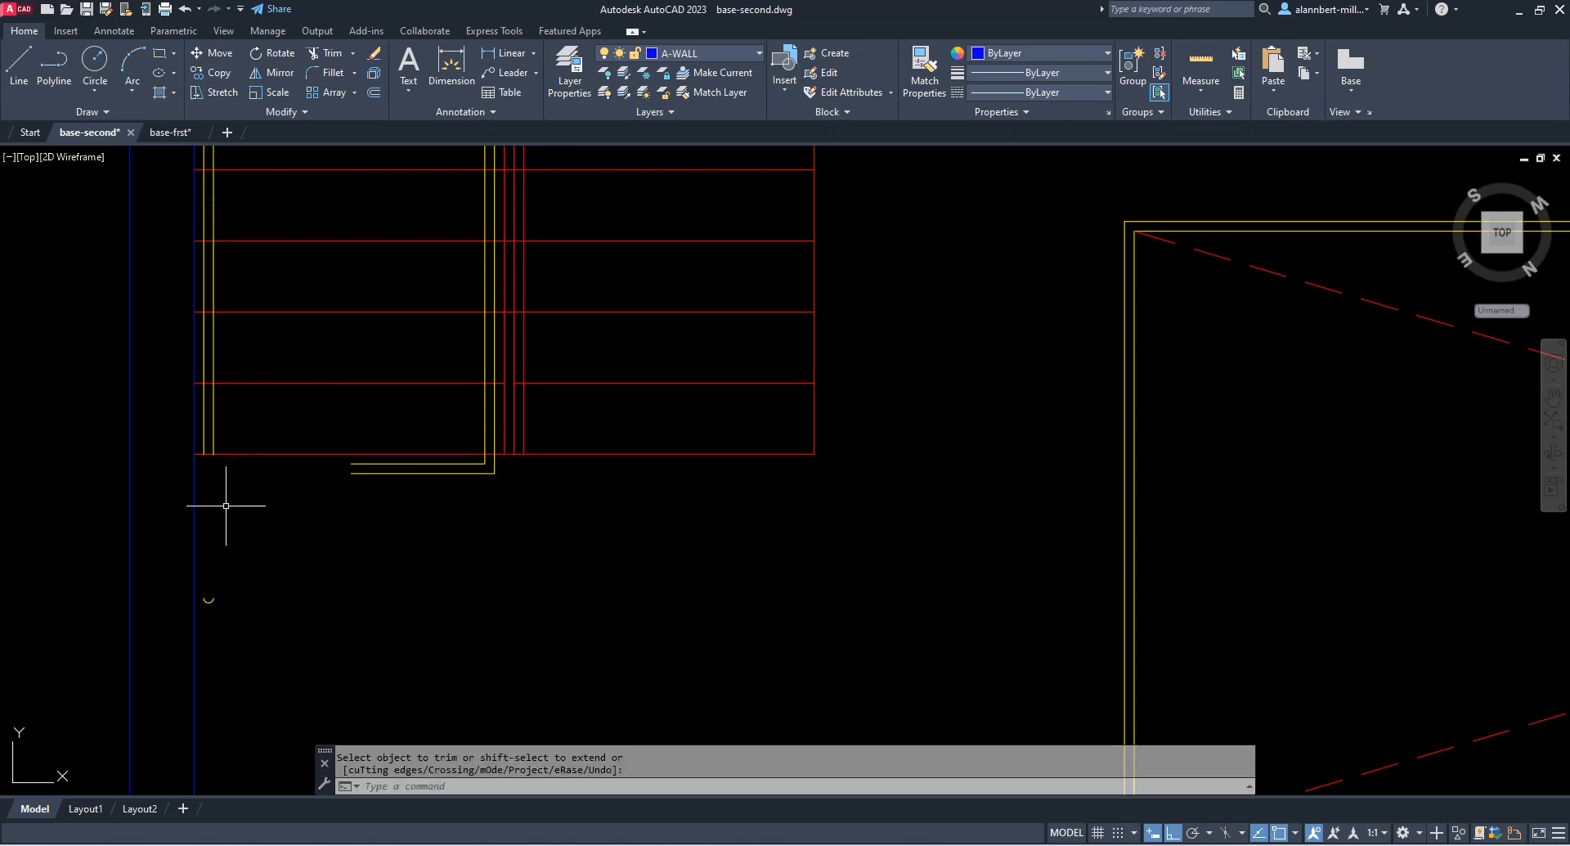
Erase the detached end arc of the wall handrail below the staircase
{"action": "type", "text": "e"}
{"action": "key", "text": "Return"}
{"action": "left_click", "coordinate": [175, 578]}
{"action": "left_click", "coordinate": [229, 635]}
{"action": "key", "text": "Return"}
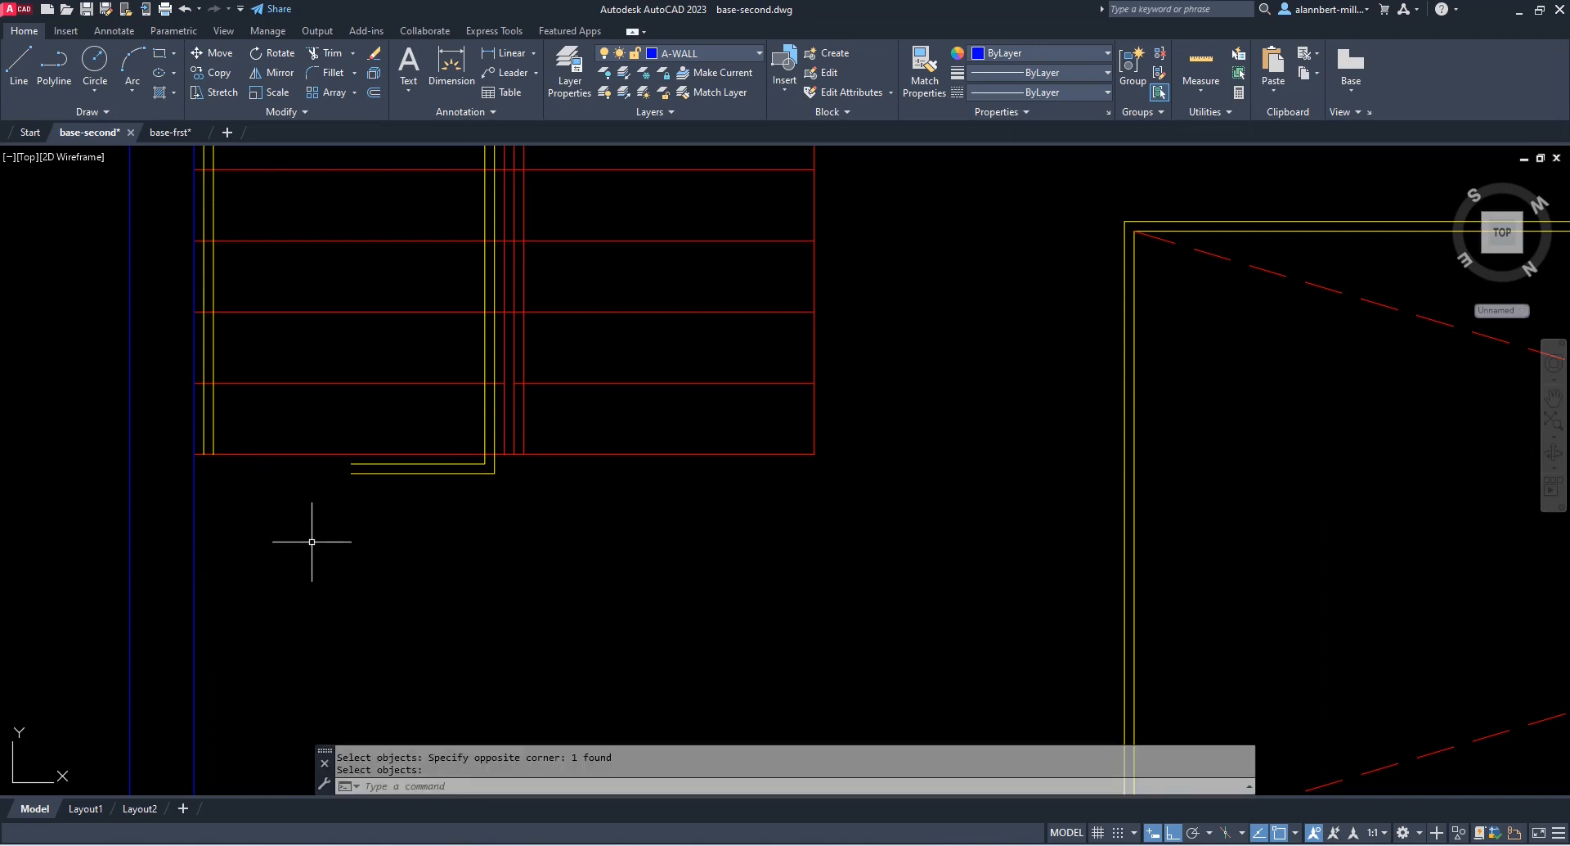
Extend the two horizontal guardrail lines below the left flight to the inner face of the wall
{"action": "type", "text": "ex"}
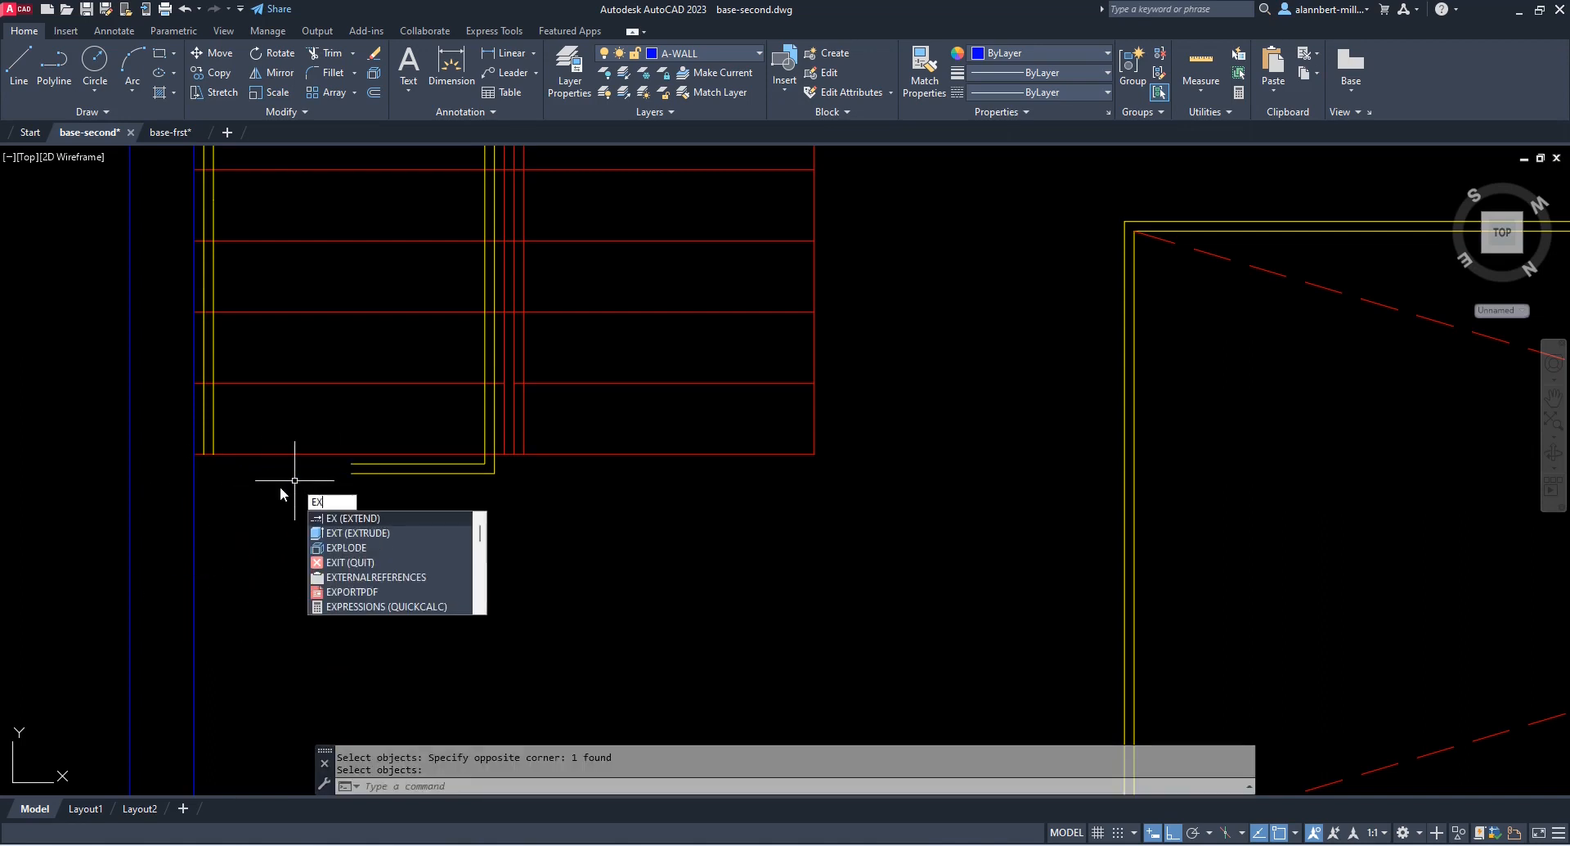
{"action": "key", "text": "Return"}
{"action": "left_click", "coordinate": [361, 462]}
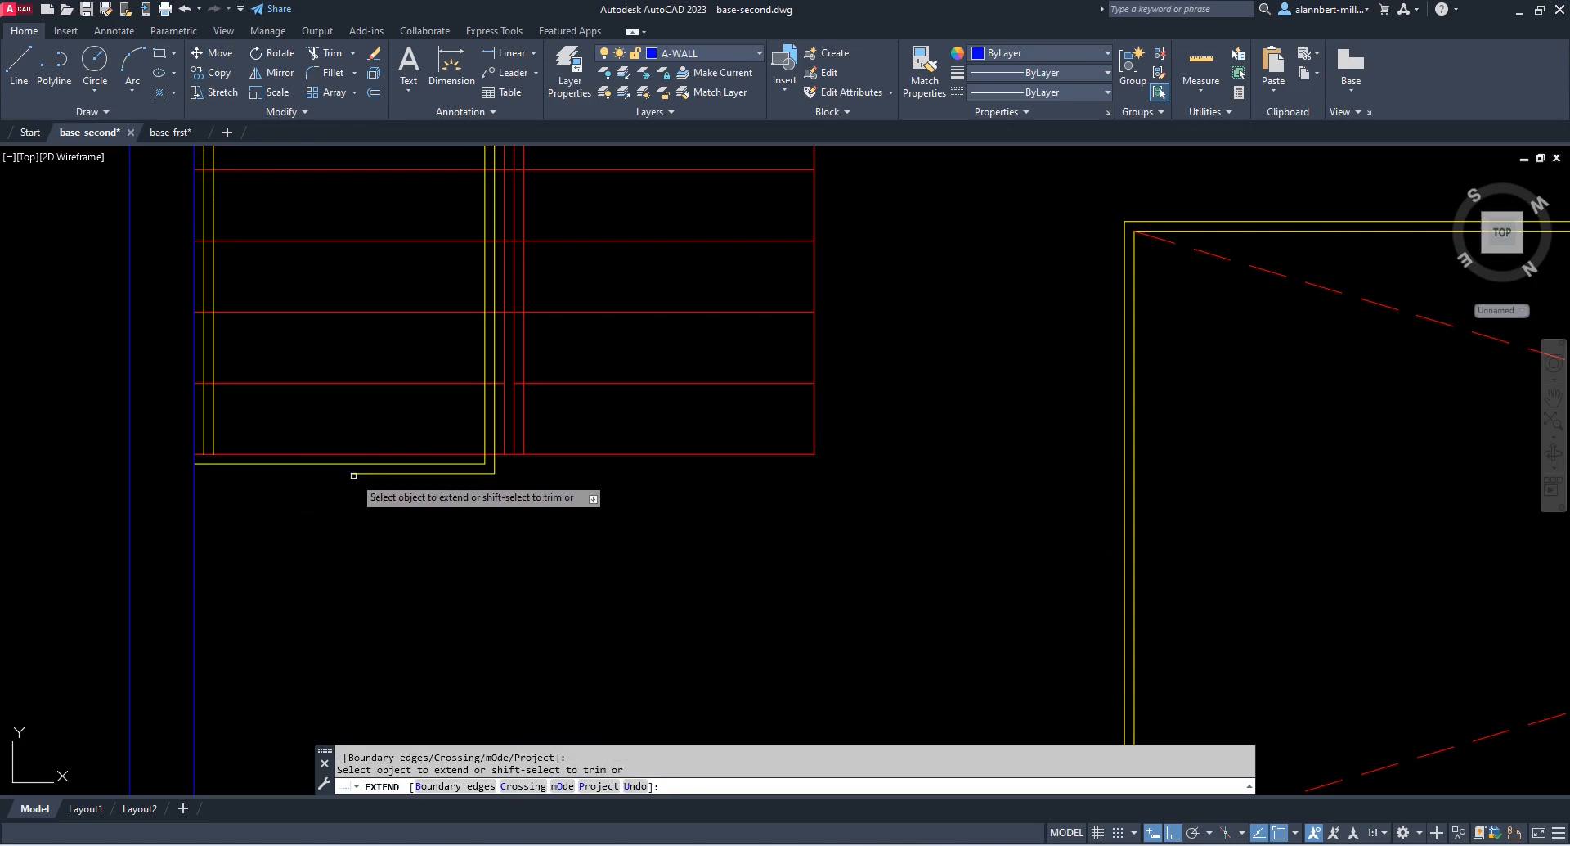
{"action": "key", "text": "Return"}
{"action": "scroll", "coordinate": [512, 494], "scroll_direction": "down", "scroll_amount": 2}
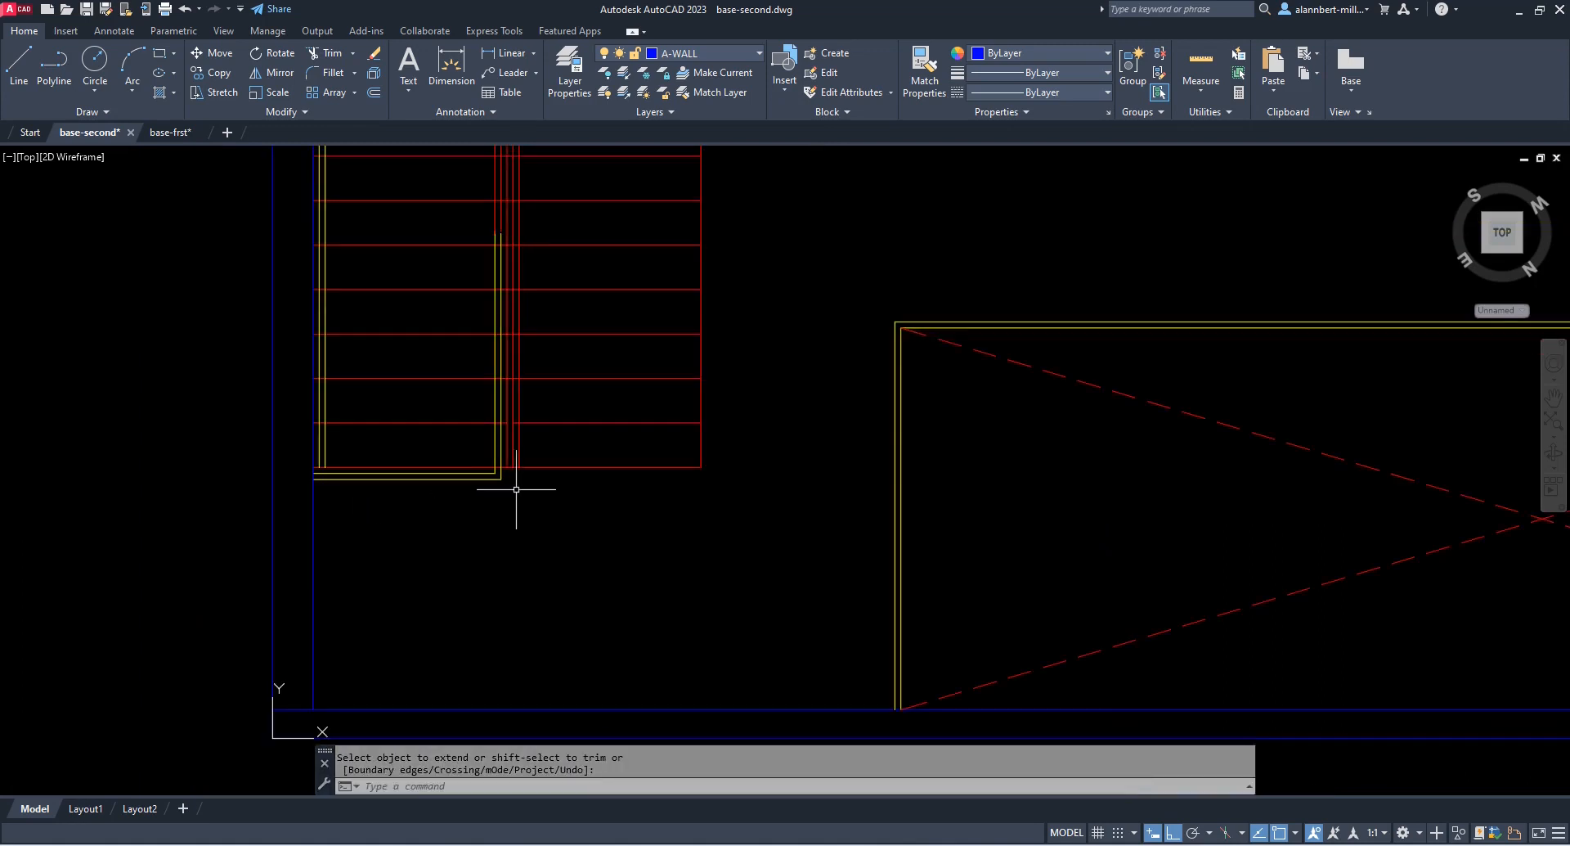
Fillet the two horizontal guardrail lines below the left flight to the two right-hand vertical lines of the central guardrail with radius 0
{"action": "scroll", "coordinate": [512, 462], "scroll_direction": "up", "scroll_amount": 4}
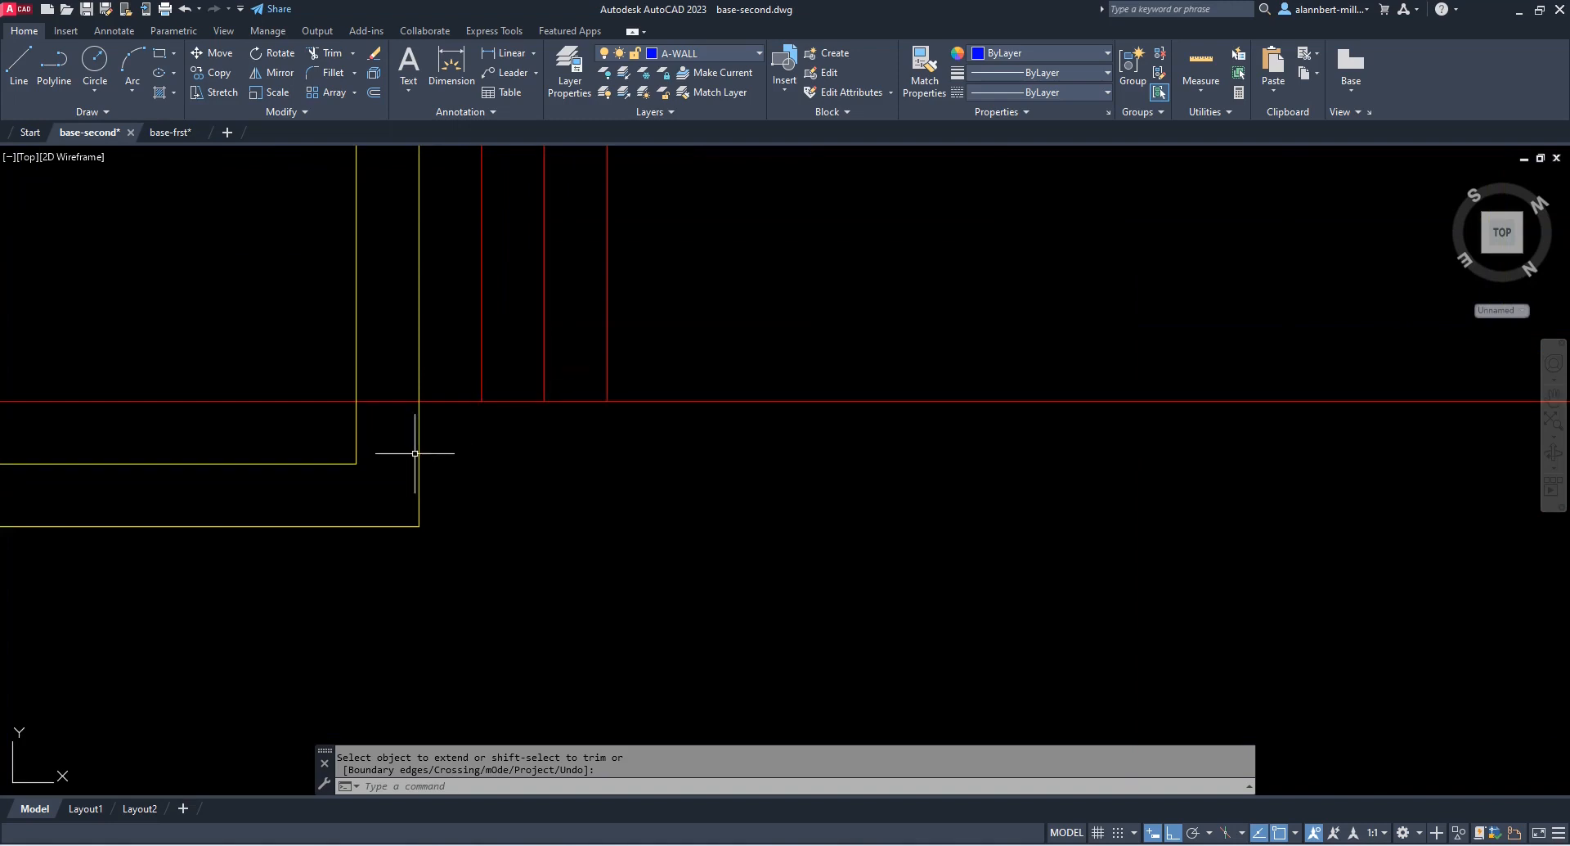
{"action": "type", "text": "f"}
{"action": "key", "text": "Return"}
{"action": "left_click", "coordinate": [337, 462]}
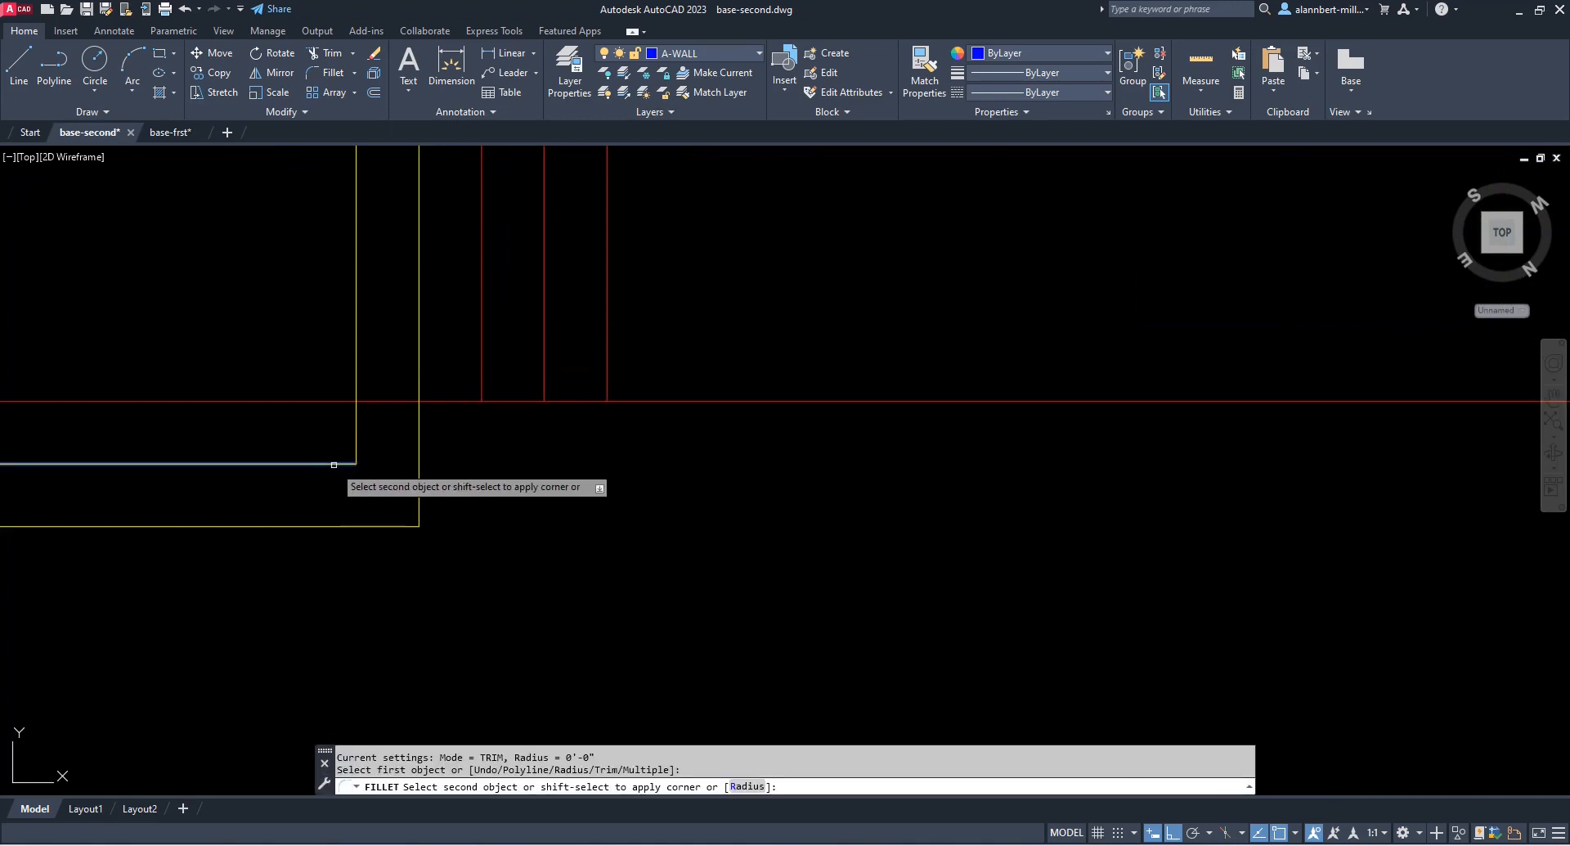
{"action": "left_click", "coordinate": [543, 377]}
{"action": "key", "text": "Return"}
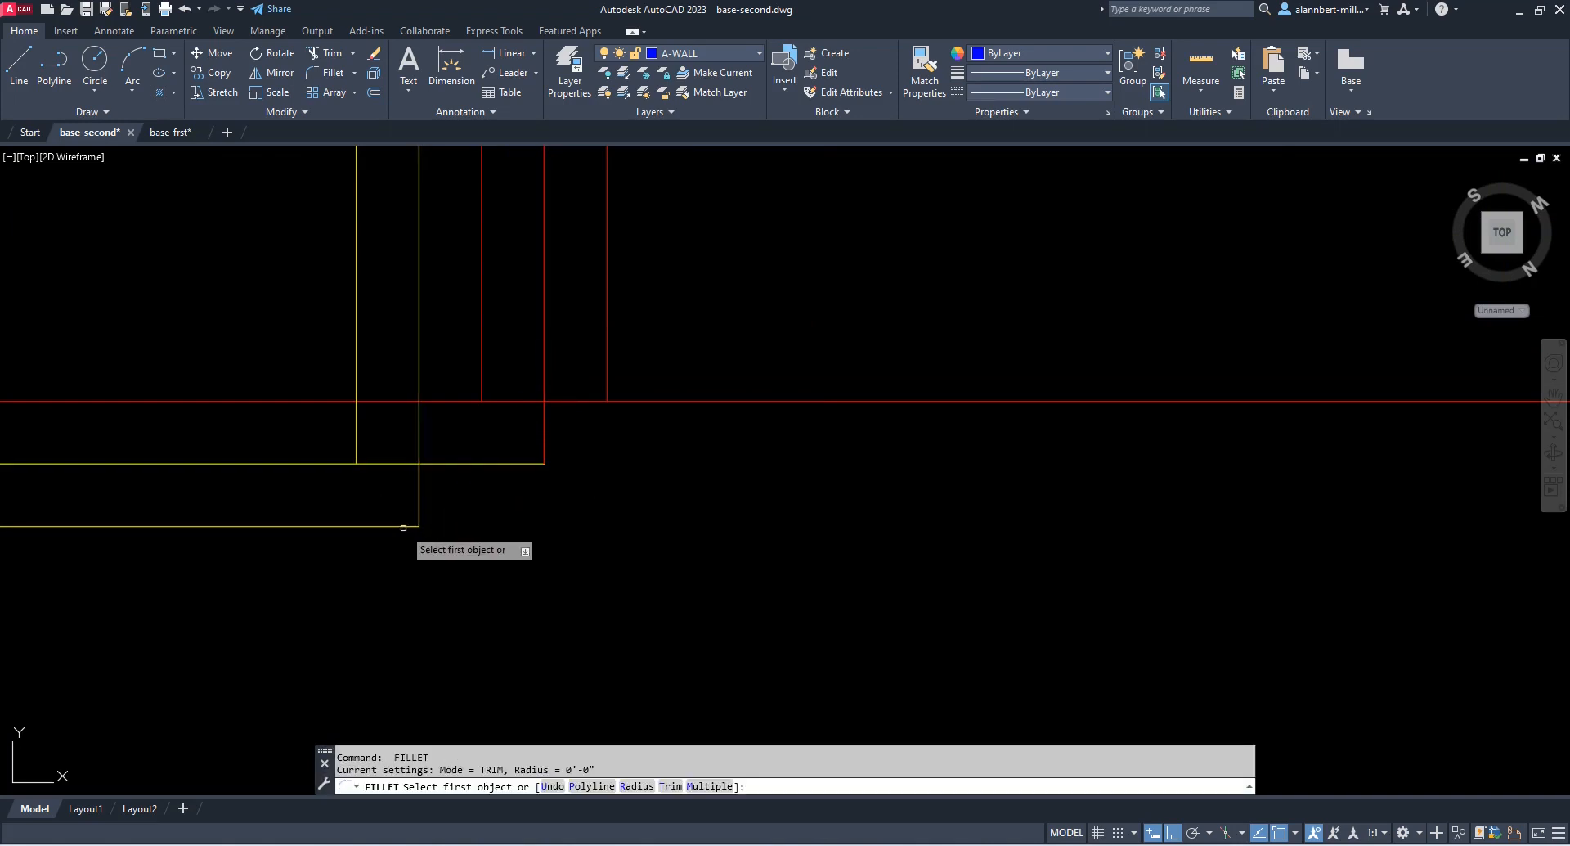
{"action": "left_click", "coordinate": [409, 526]}
{"action": "left_click", "coordinate": [607, 384]}
{"action": "key", "text": "Return"}
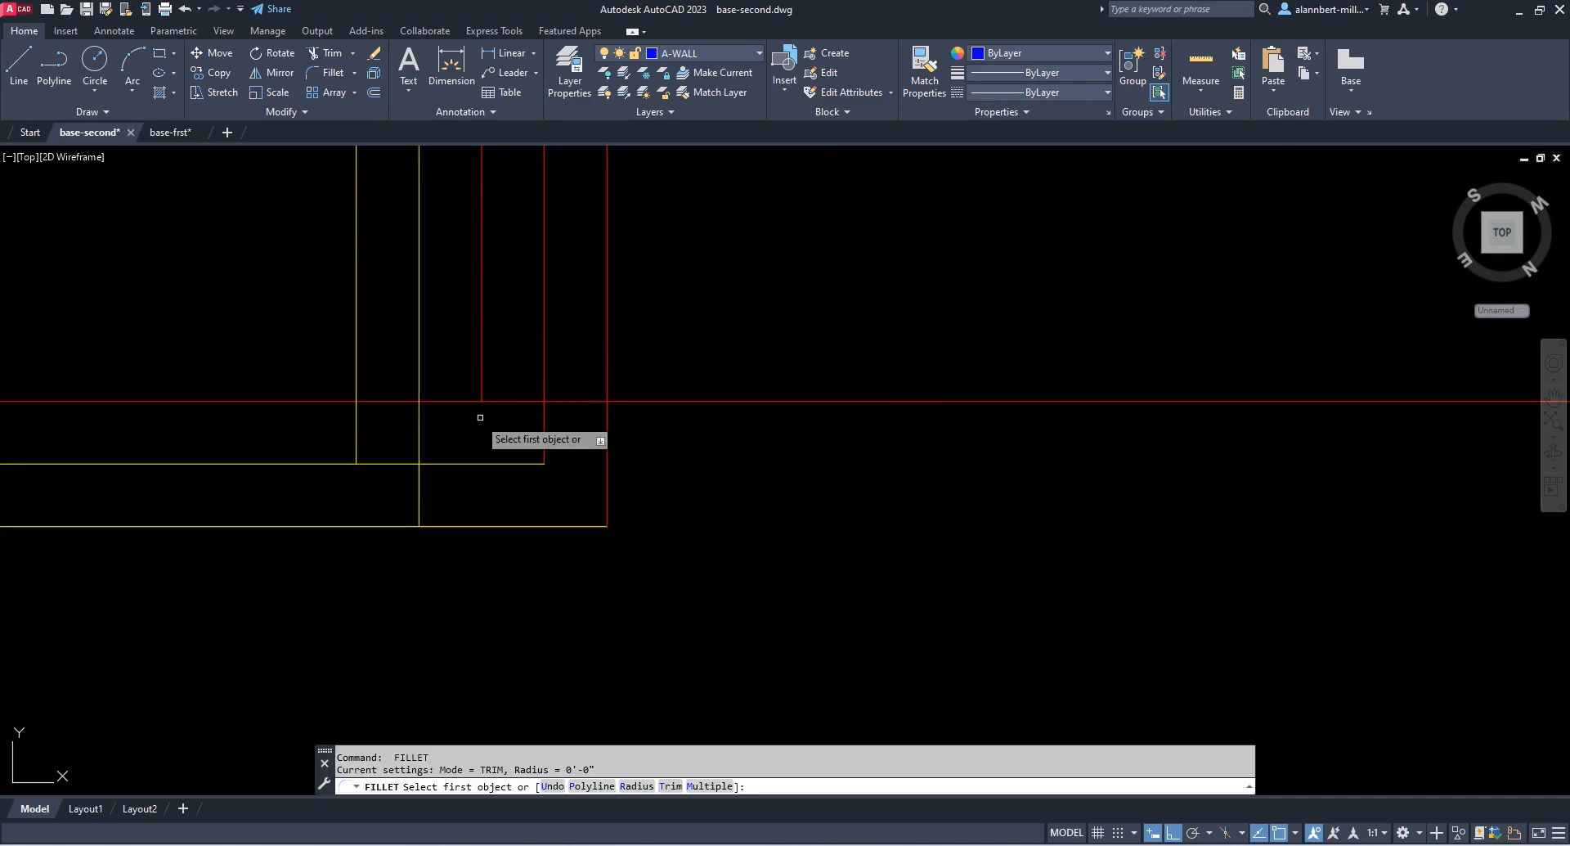
Trim the two yellow vertical rail lines where they run past the lowest tread line, and erase the leftover stub between the horizontal guardrail lines
{"action": "type", "text": "tr"}
{"action": "key", "text": "Return"}
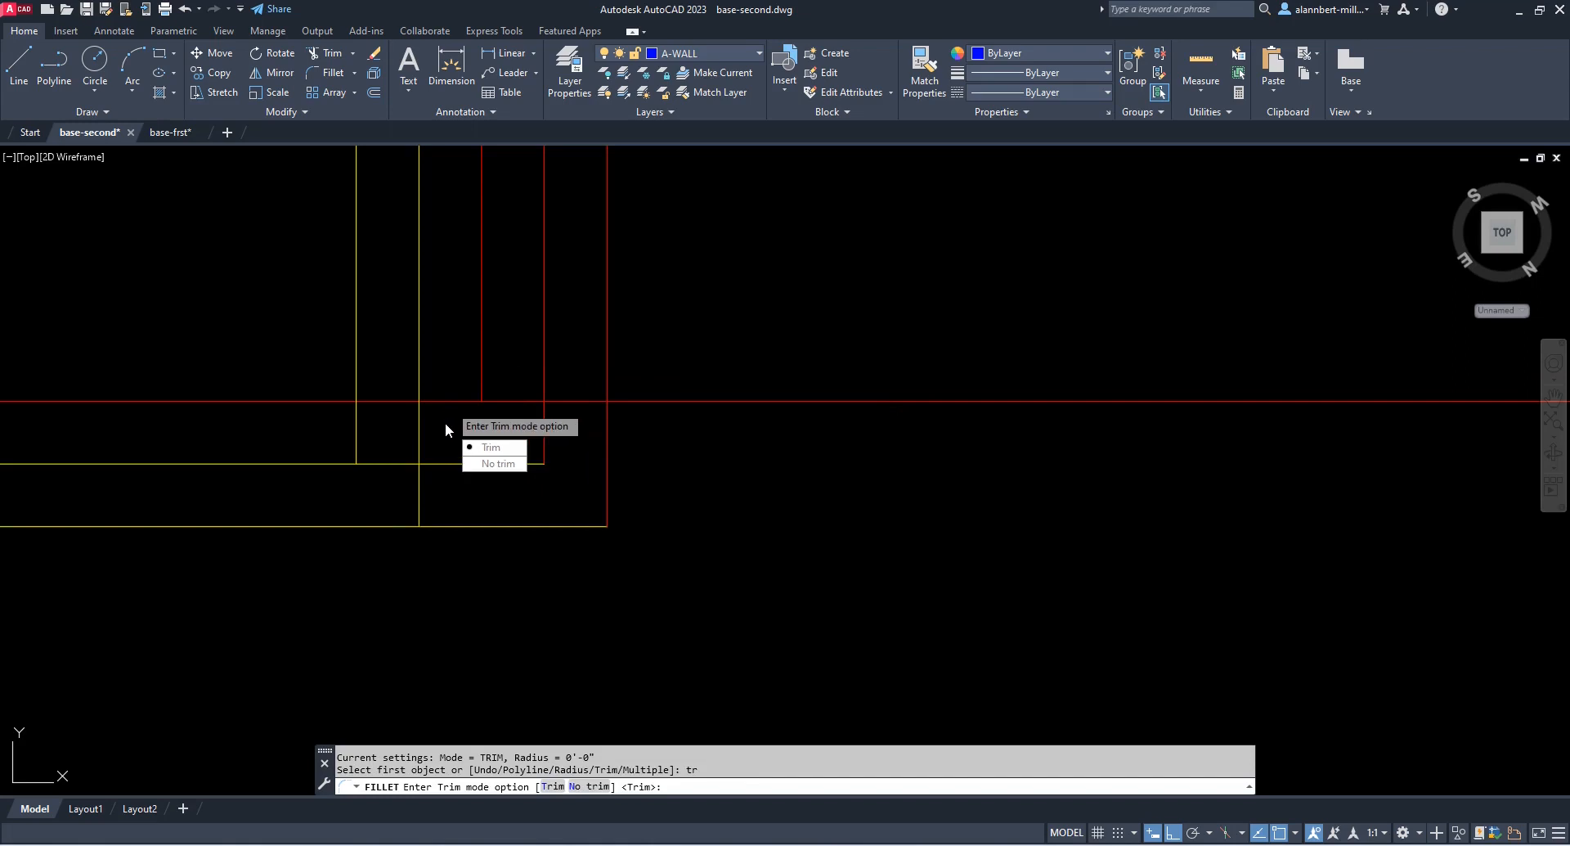
{"action": "key", "text": "Escape"}
{"action": "type", "text": "tr"}
{"action": "key", "text": "Return"}
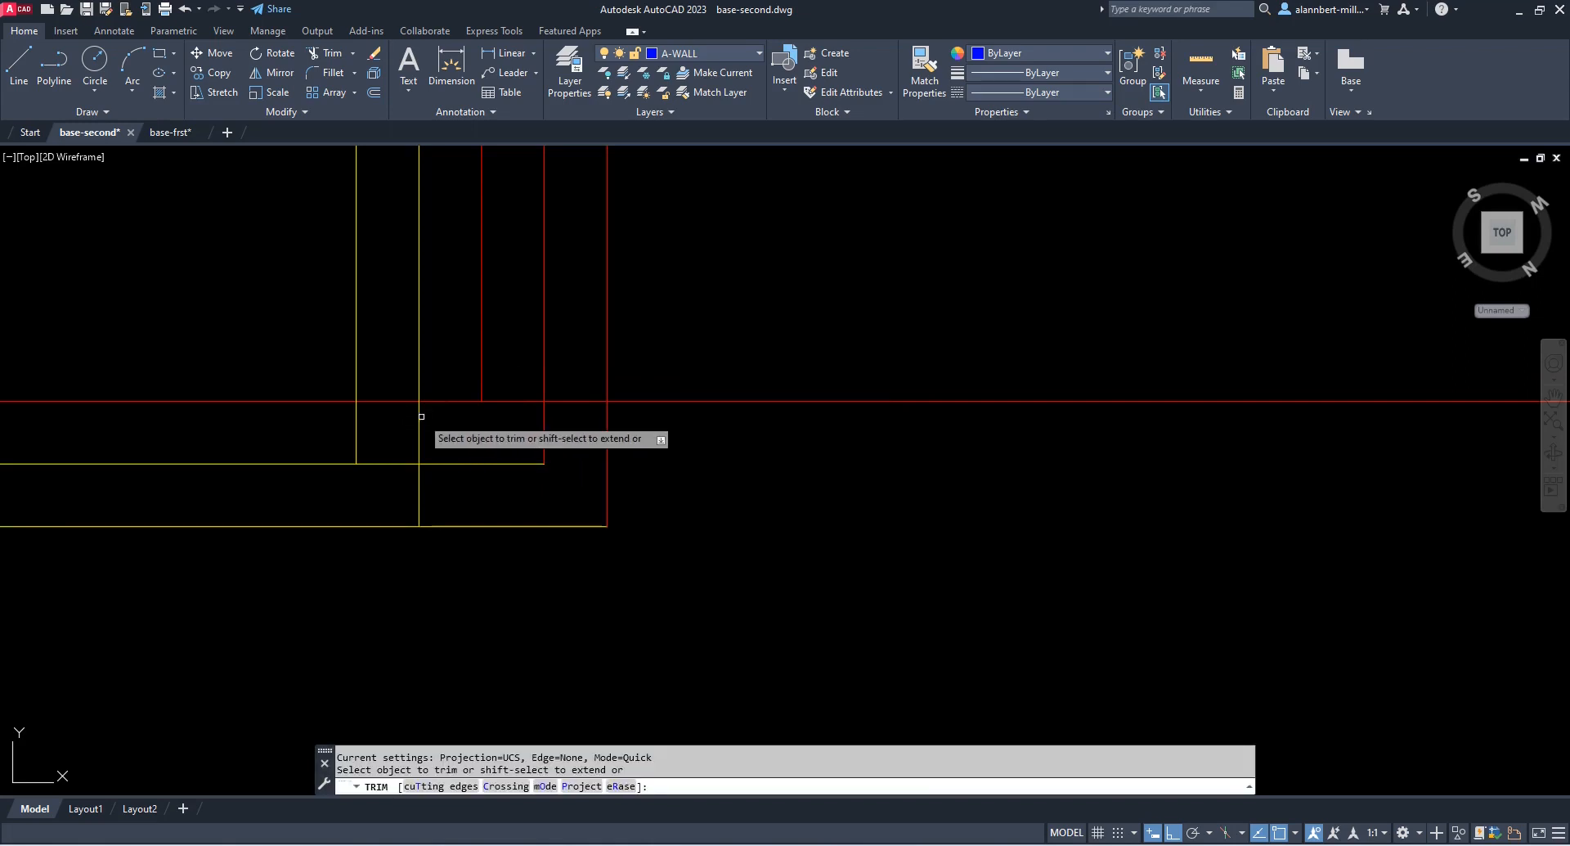
{"action": "left_click", "coordinate": [419, 414]}
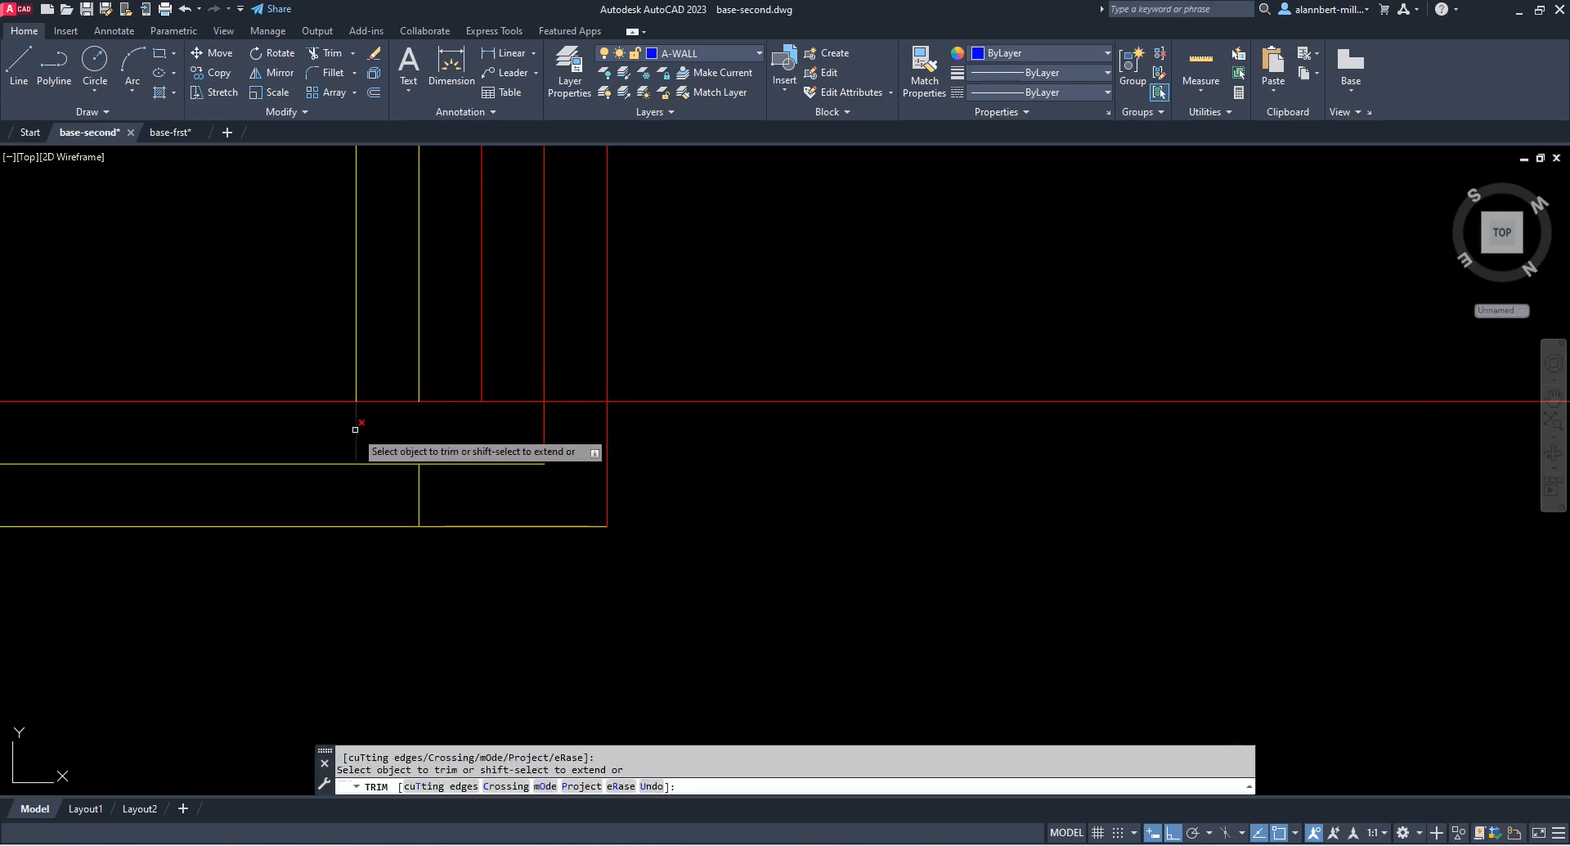
{"action": "left_click", "coordinate": [357, 429]}
{"action": "key", "text": "Escape"}
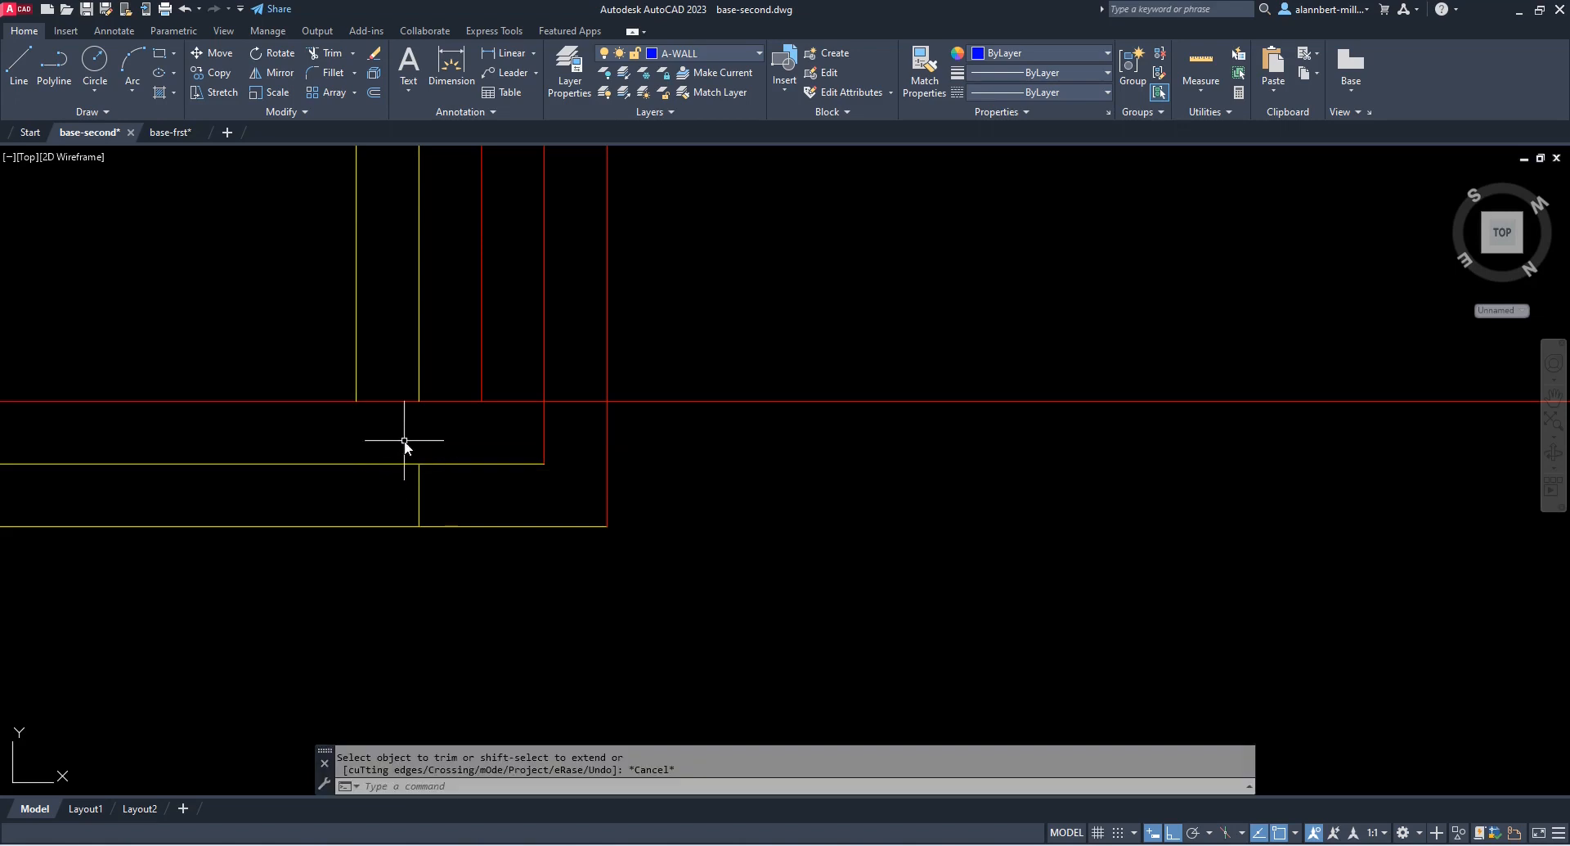
{"action": "left_click", "coordinate": [404, 442]}
{"action": "left_click", "coordinate": [458, 553]}
{"action": "scroll", "coordinate": [525, 471], "scroll_direction": "down", "scroll_amount": 6}
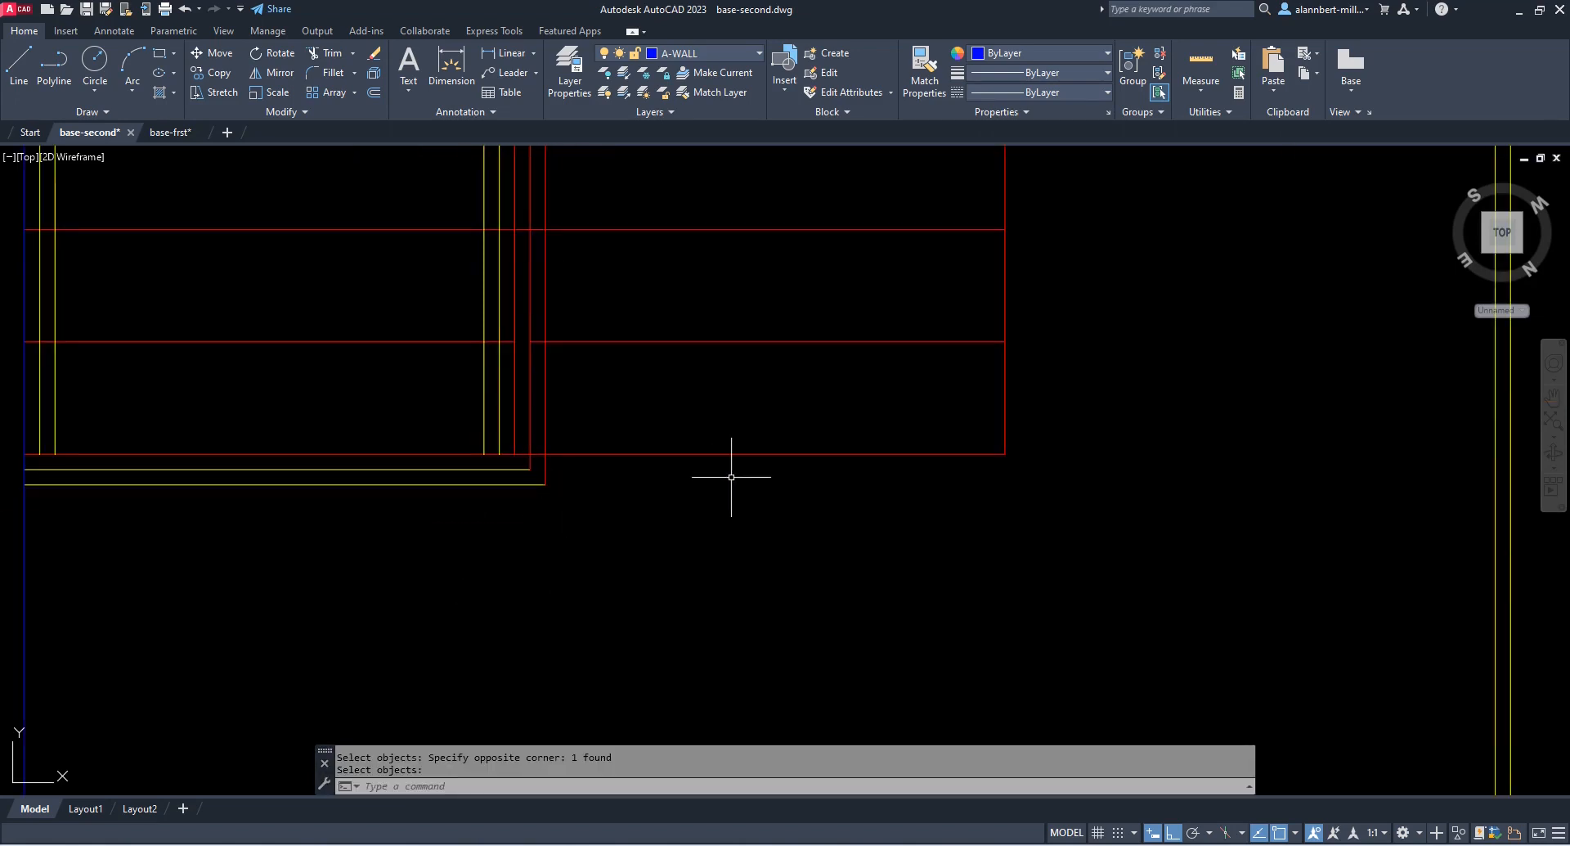
{"action": "key", "text": "Escape"}
Set the colour of the lowest tread lines of both flights and the staircase's right edge line to Cyan
{"action": "left_click", "coordinate": [434, 455]}
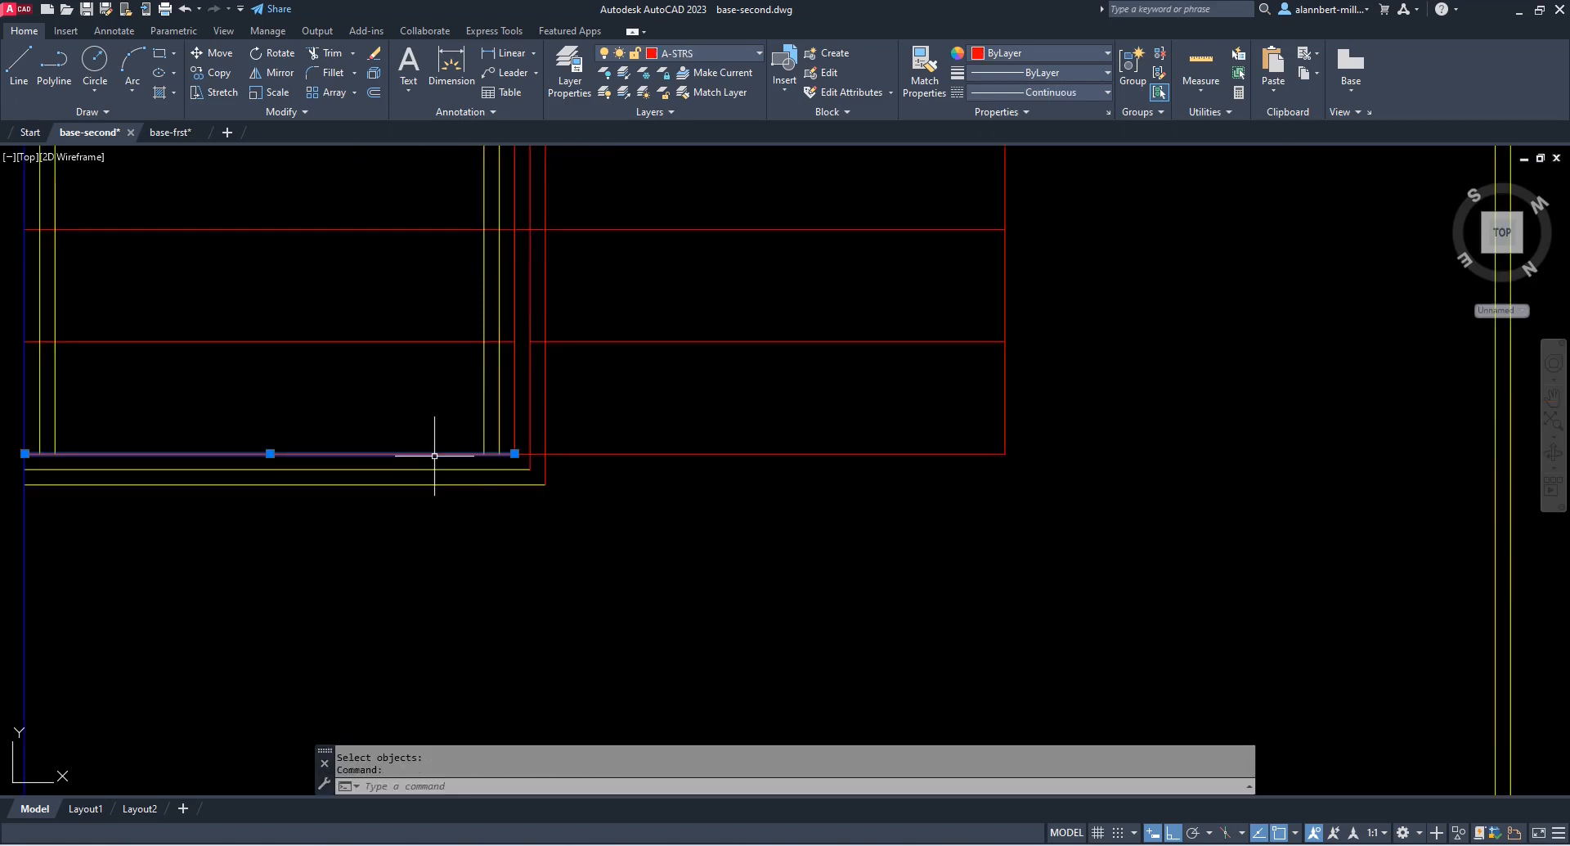
{"action": "left_click", "coordinate": [757, 453]}
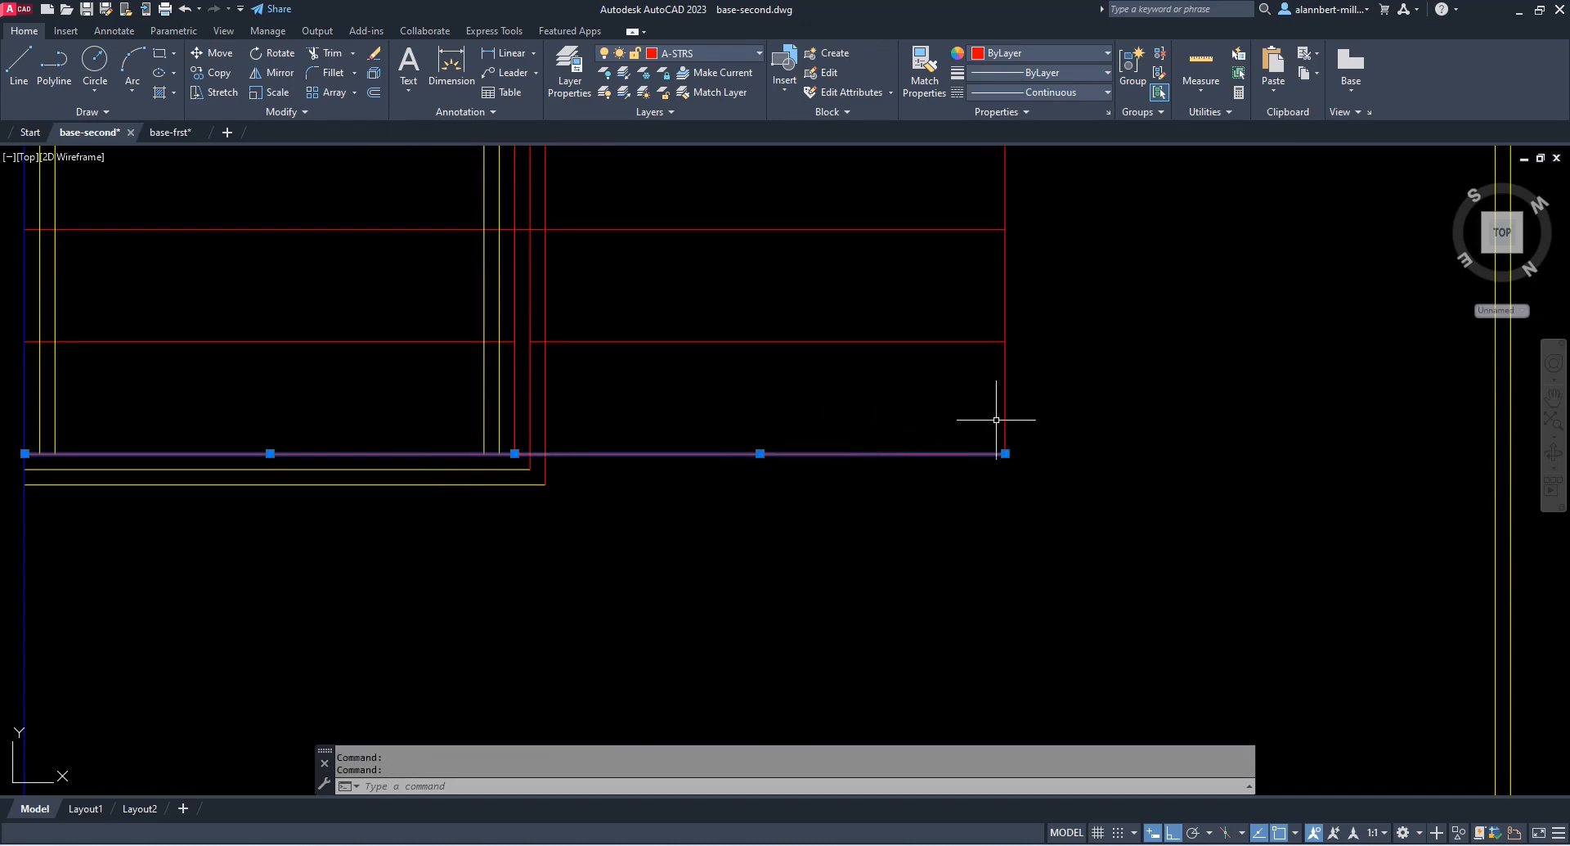
{"action": "scroll", "coordinate": [876, 393], "scroll_direction": "down", "scroll_amount": 8}
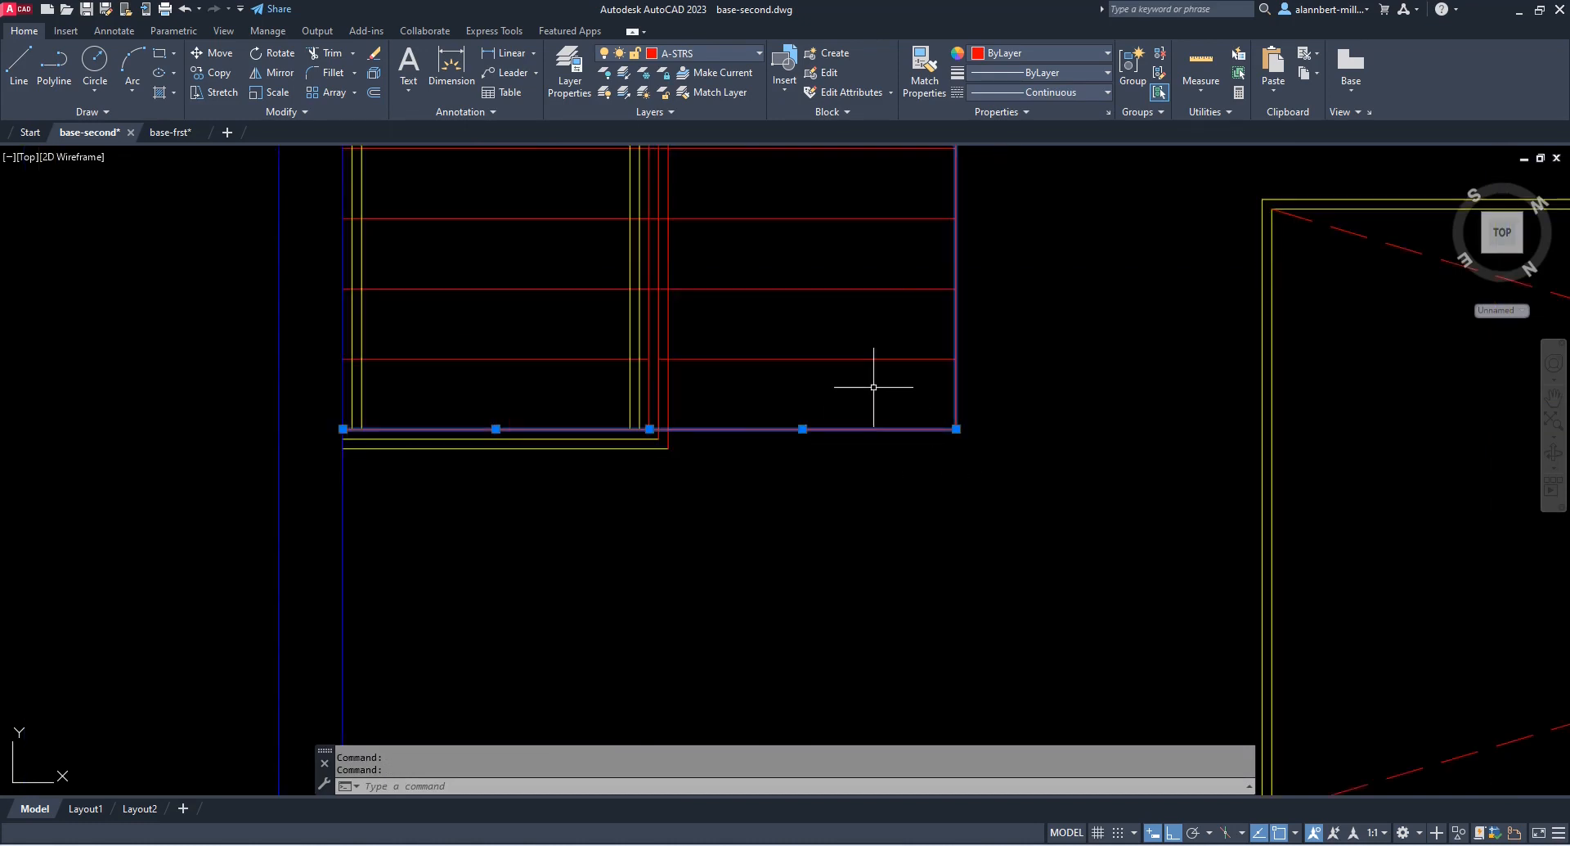
{"action": "scroll", "coordinate": [874, 387], "scroll_direction": "up", "scroll_amount": 4}
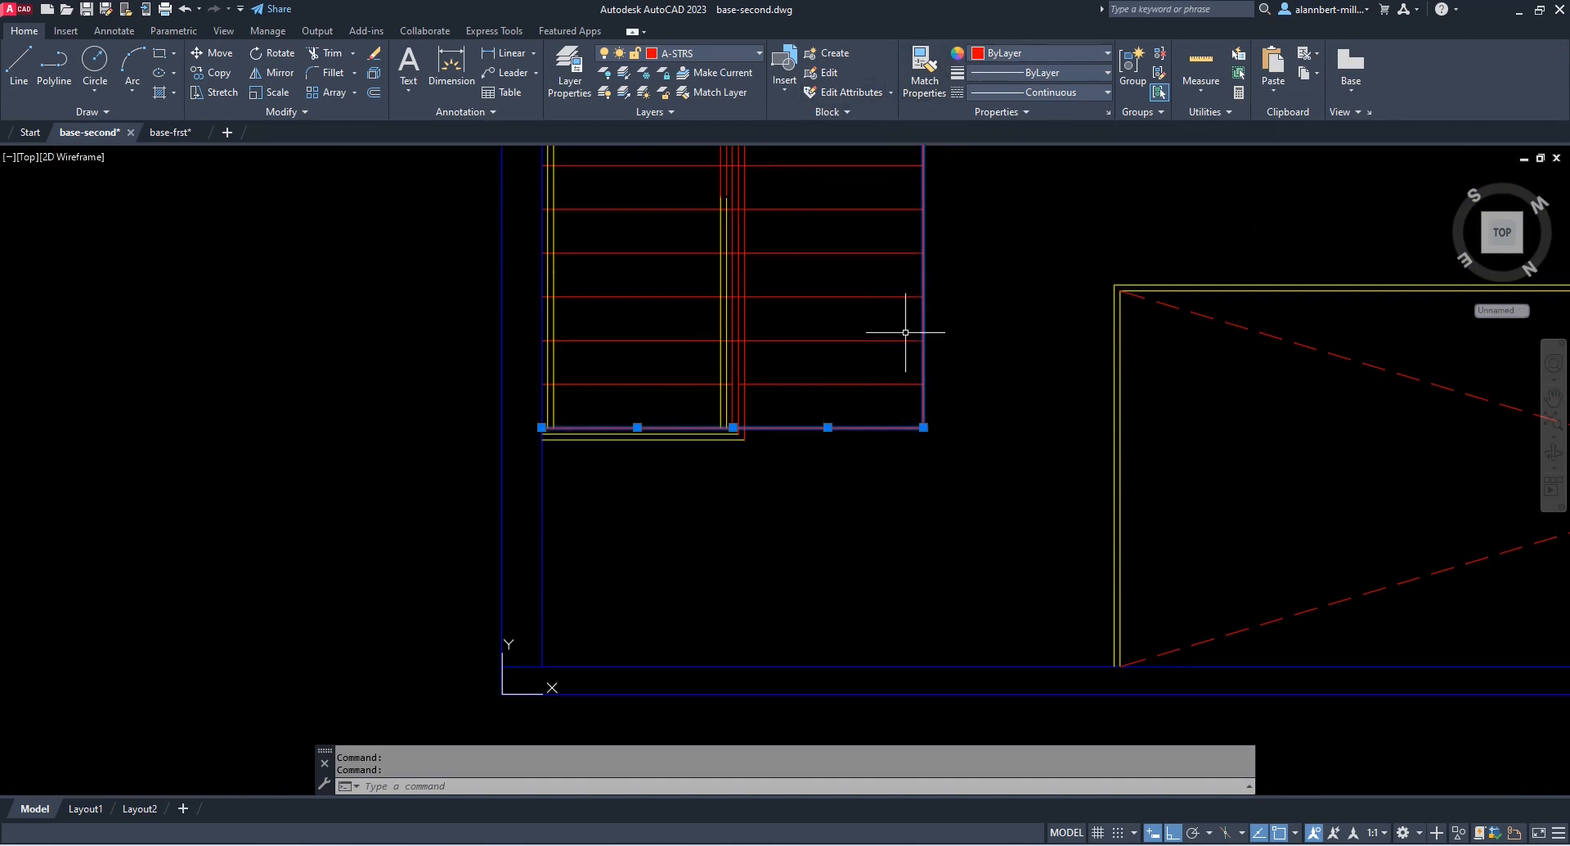
{"action": "left_click", "coordinate": [1025, 51]}
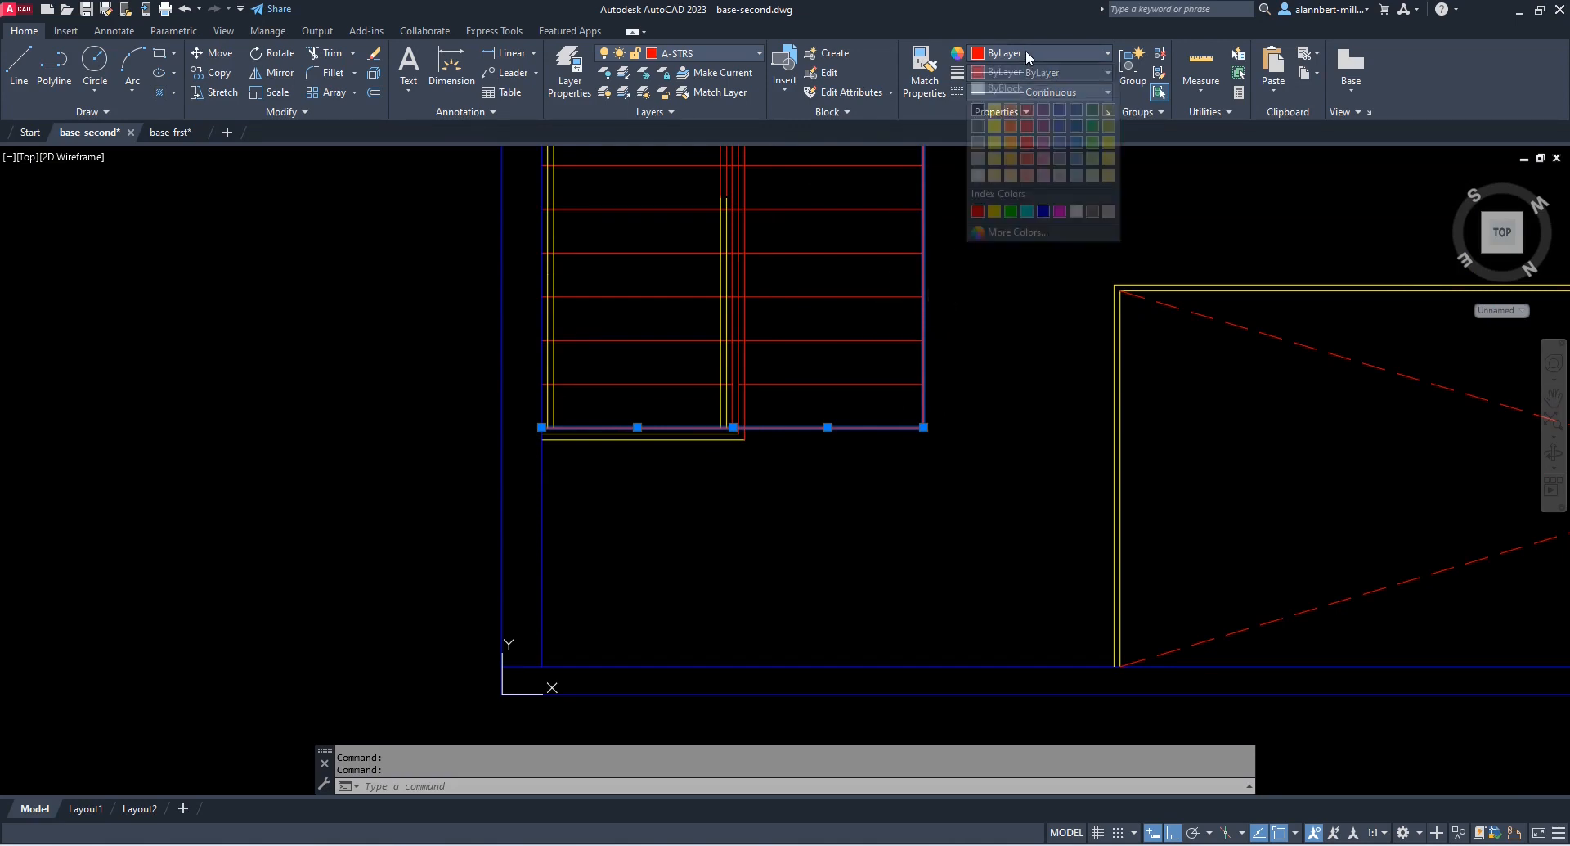
{"action": "left_click", "coordinate": [1029, 213]}
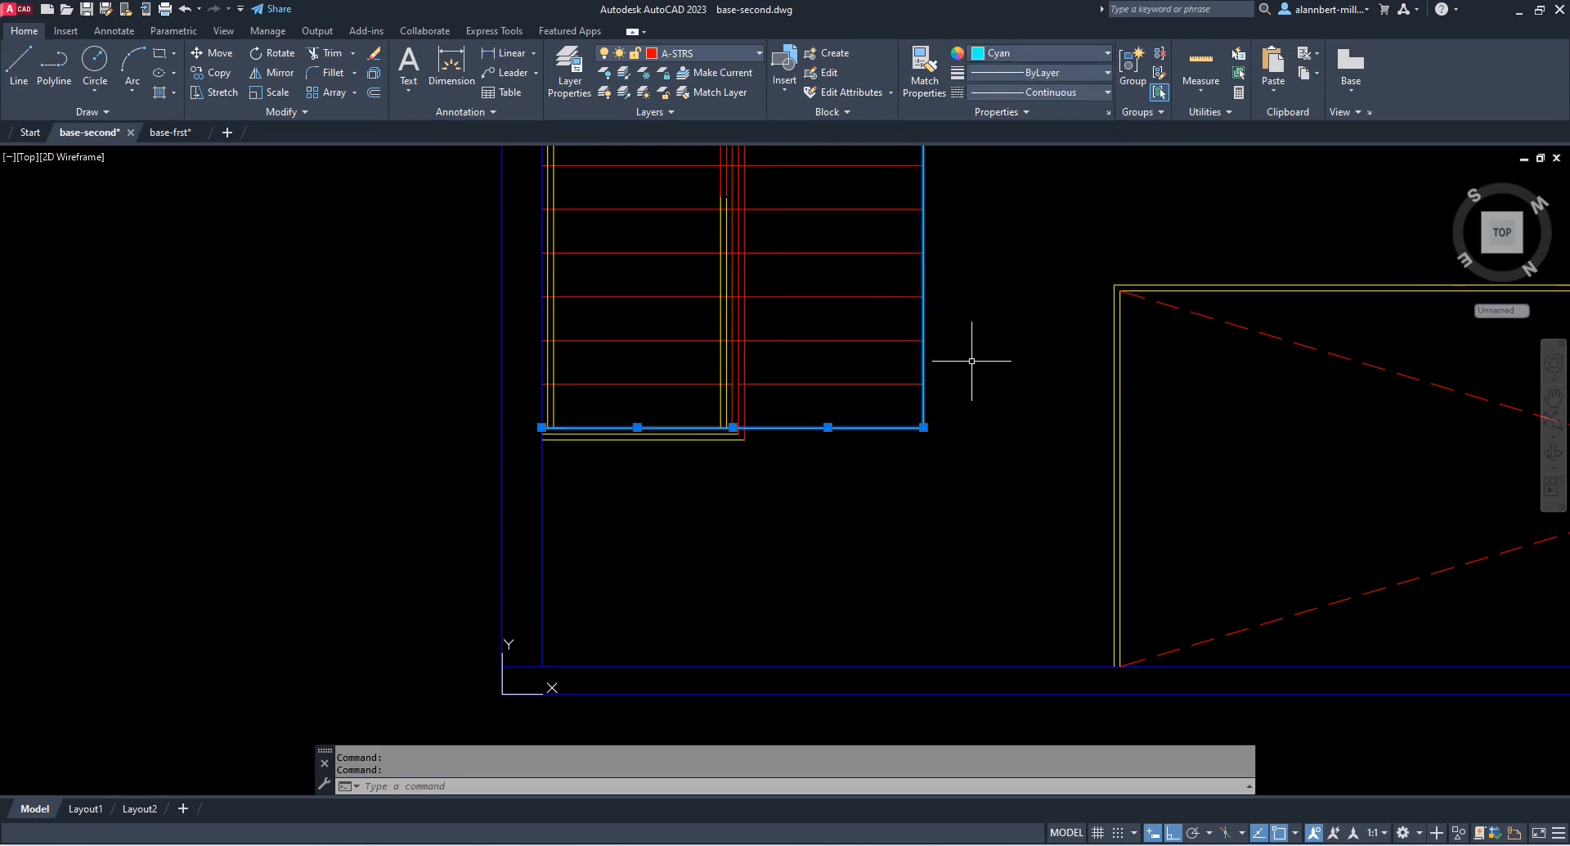
{"action": "key", "text": "Escape"}
Match the properties of the yellow central rail line onto the red central guardrail lines and their rounded upper end
{"action": "mouse_move", "coordinate": [967, 351]}
{"action": "middle_mouse_down"}
{"action": "mouse_move", "coordinate": [953, 393]}
{"action": "mouse_move", "coordinate": [793, 578]}
{"action": "middle_mouse_up"}
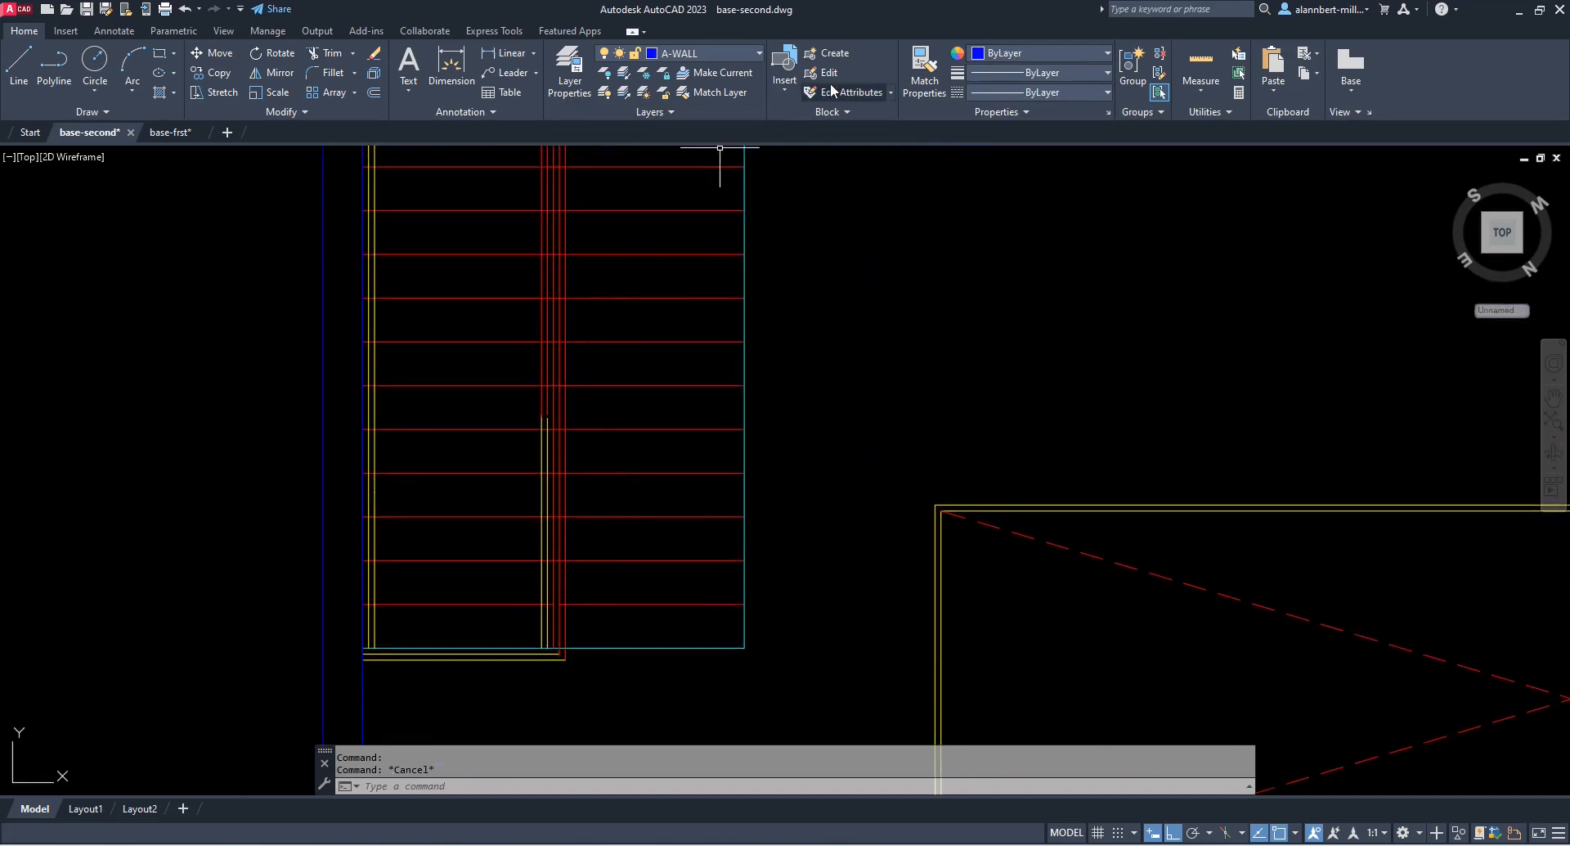
{"action": "left_click", "coordinate": [909, 81]}
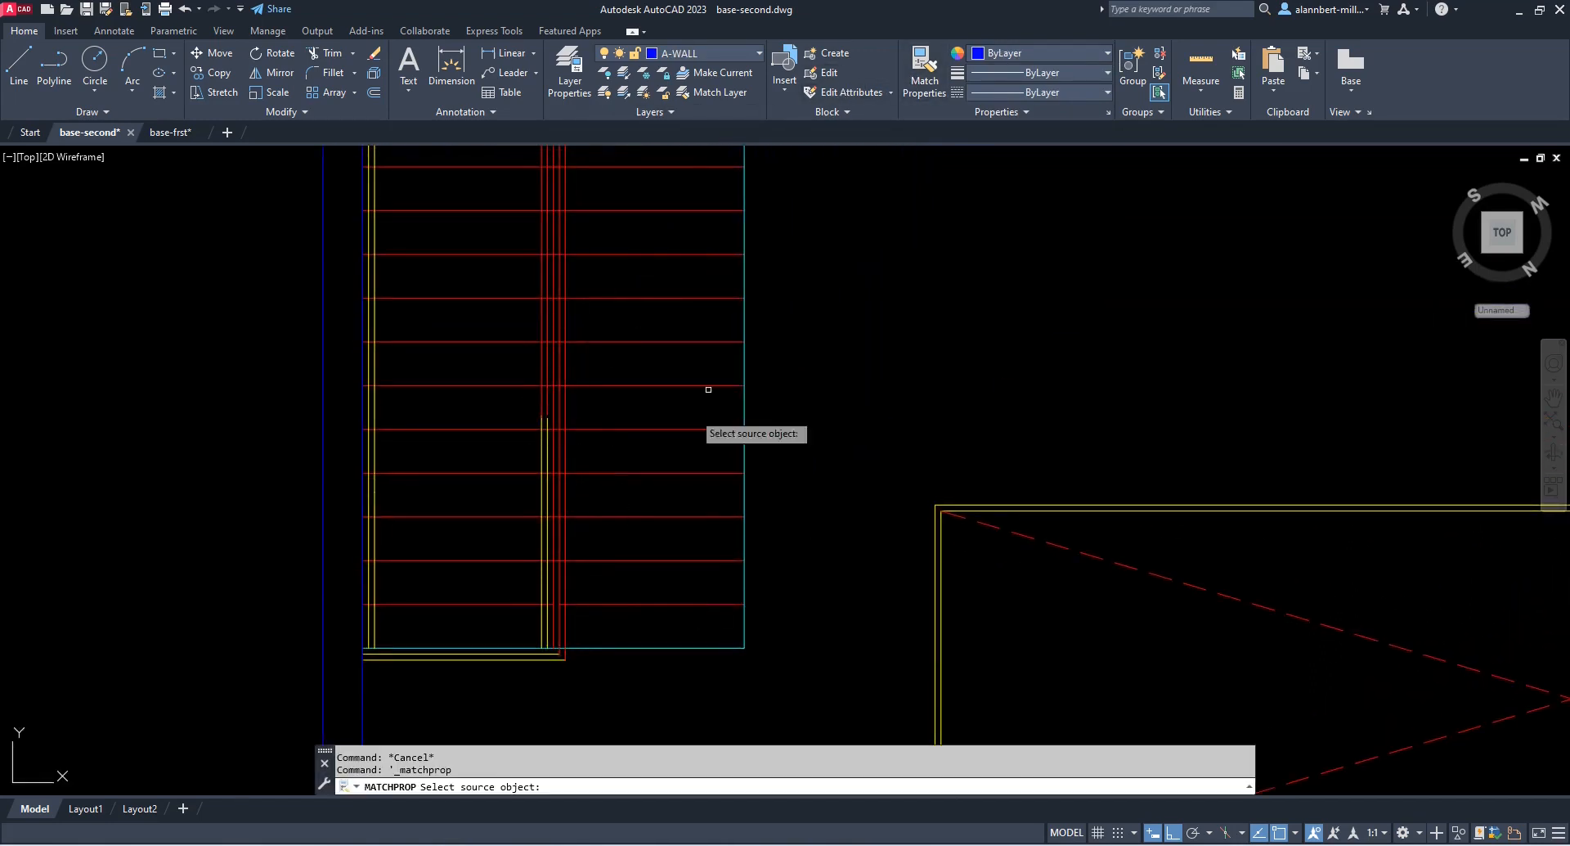
{"action": "left_click", "coordinate": [543, 638]}
{"action": "left_click", "coordinate": [565, 534]}
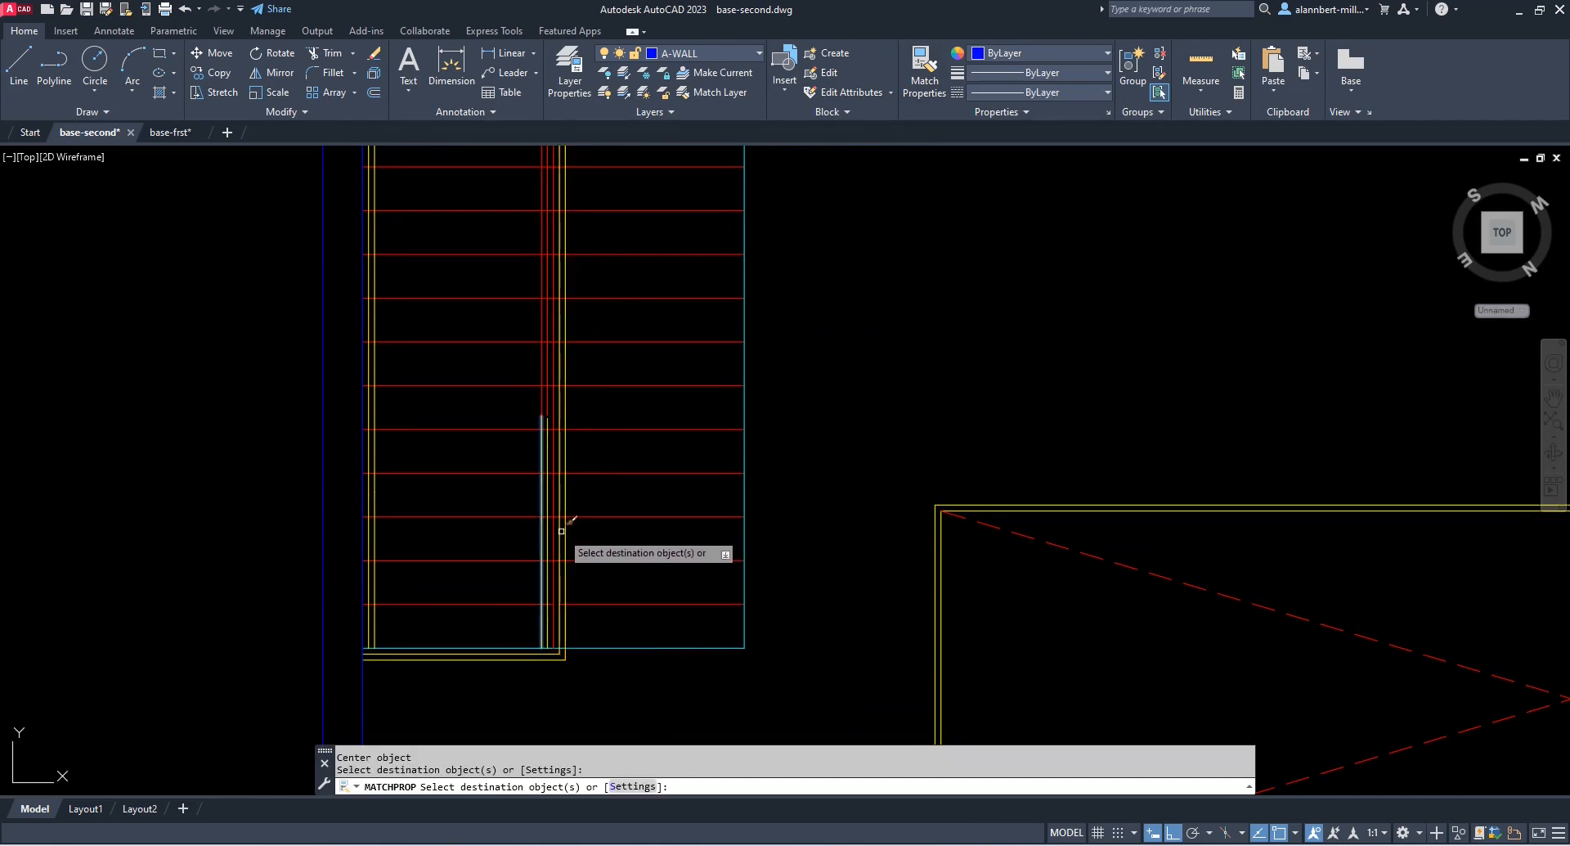
{"action": "left_click", "coordinate": [561, 534]}
{"action": "left_click", "coordinate": [543, 396]}
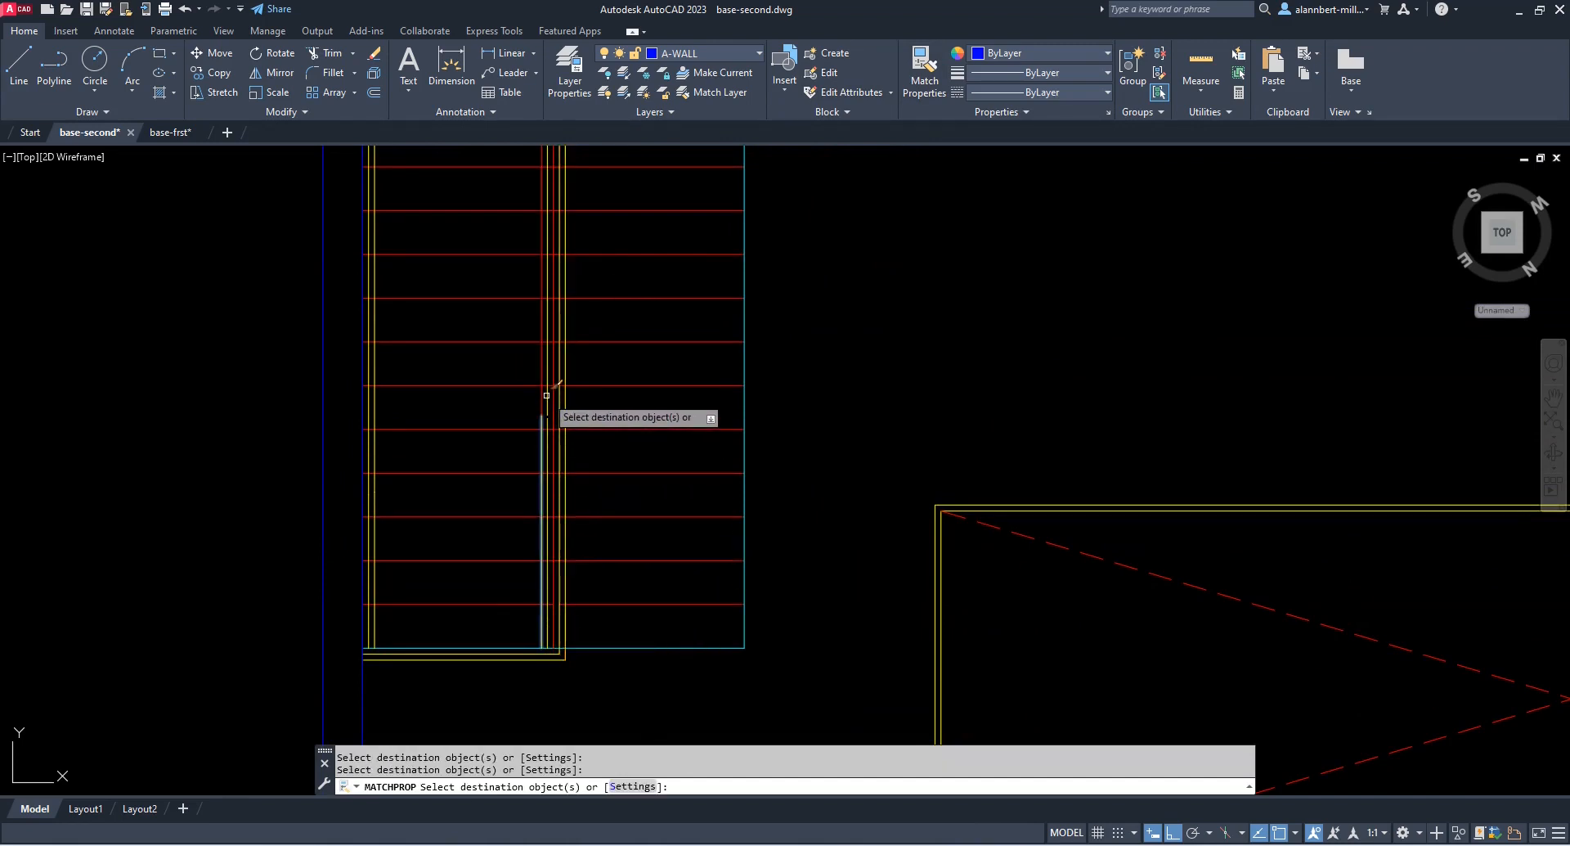
{"action": "scroll", "coordinate": [543, 396], "scroll_direction": "down", "scroll_amount": 4}
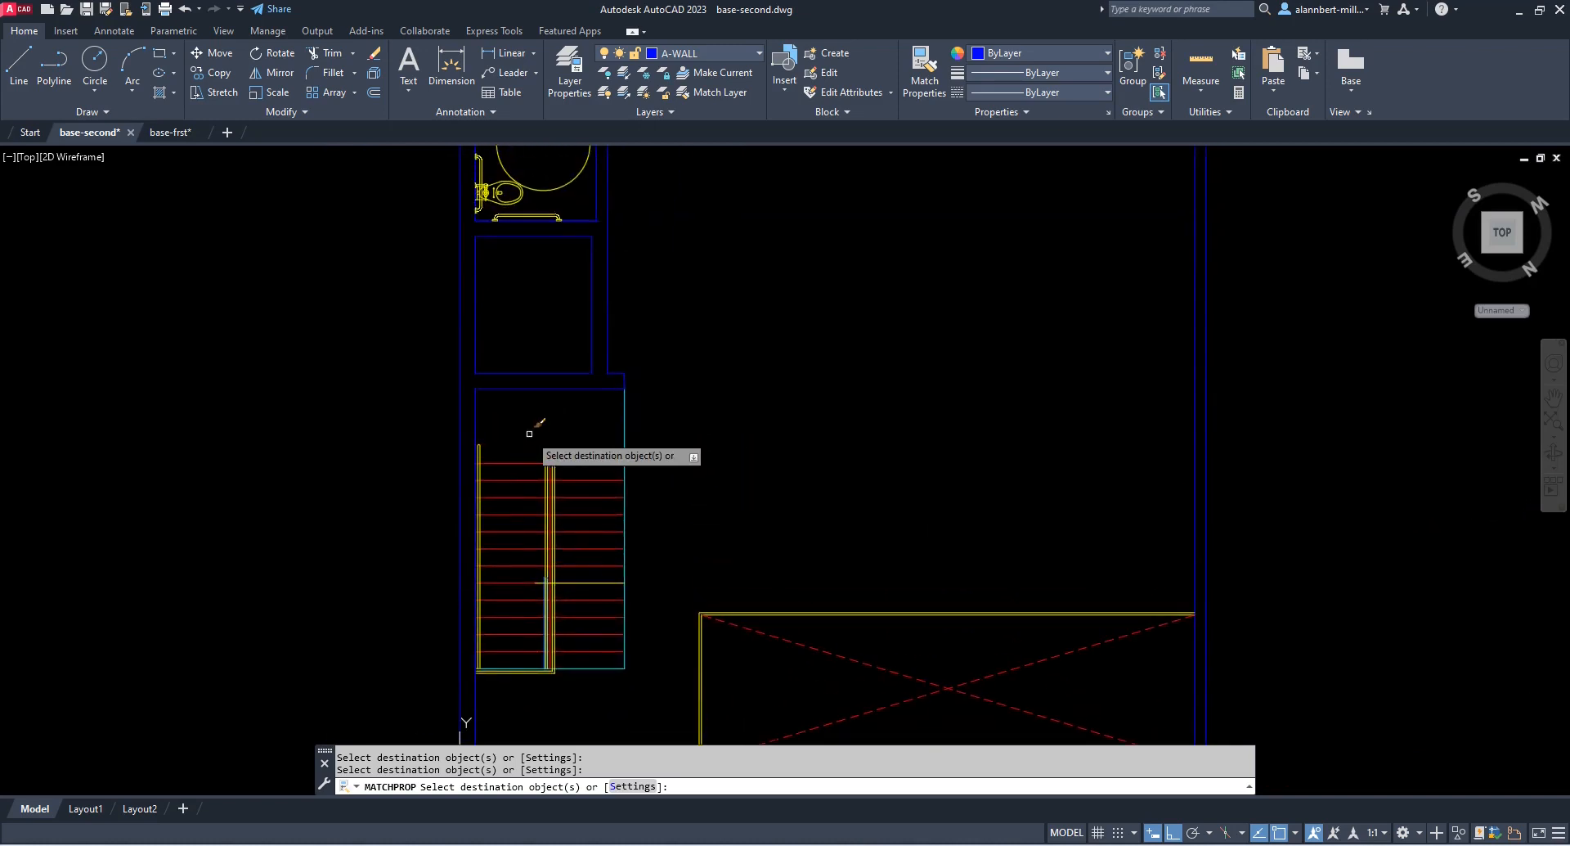
{"action": "scroll", "coordinate": [644, 564], "scroll_direction": "up", "scroll_amount": 6}
{"action": "left_click", "coordinate": [596, 563]}
{"action": "left_click", "coordinate": [714, 623]}
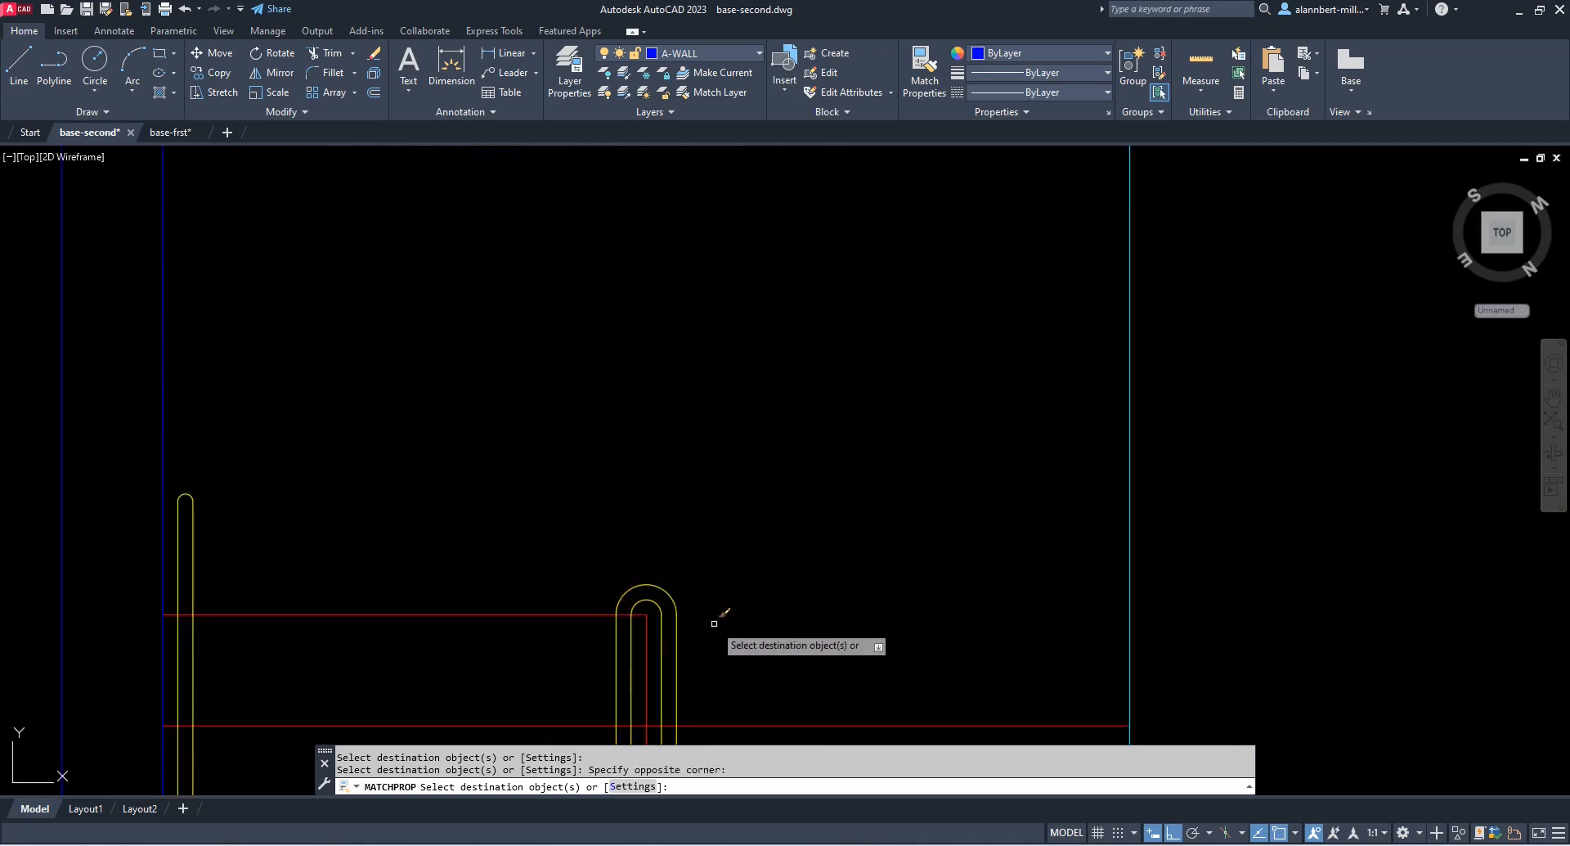
{"action": "scroll", "coordinate": [714, 623], "scroll_direction": "down", "scroll_amount": 5}
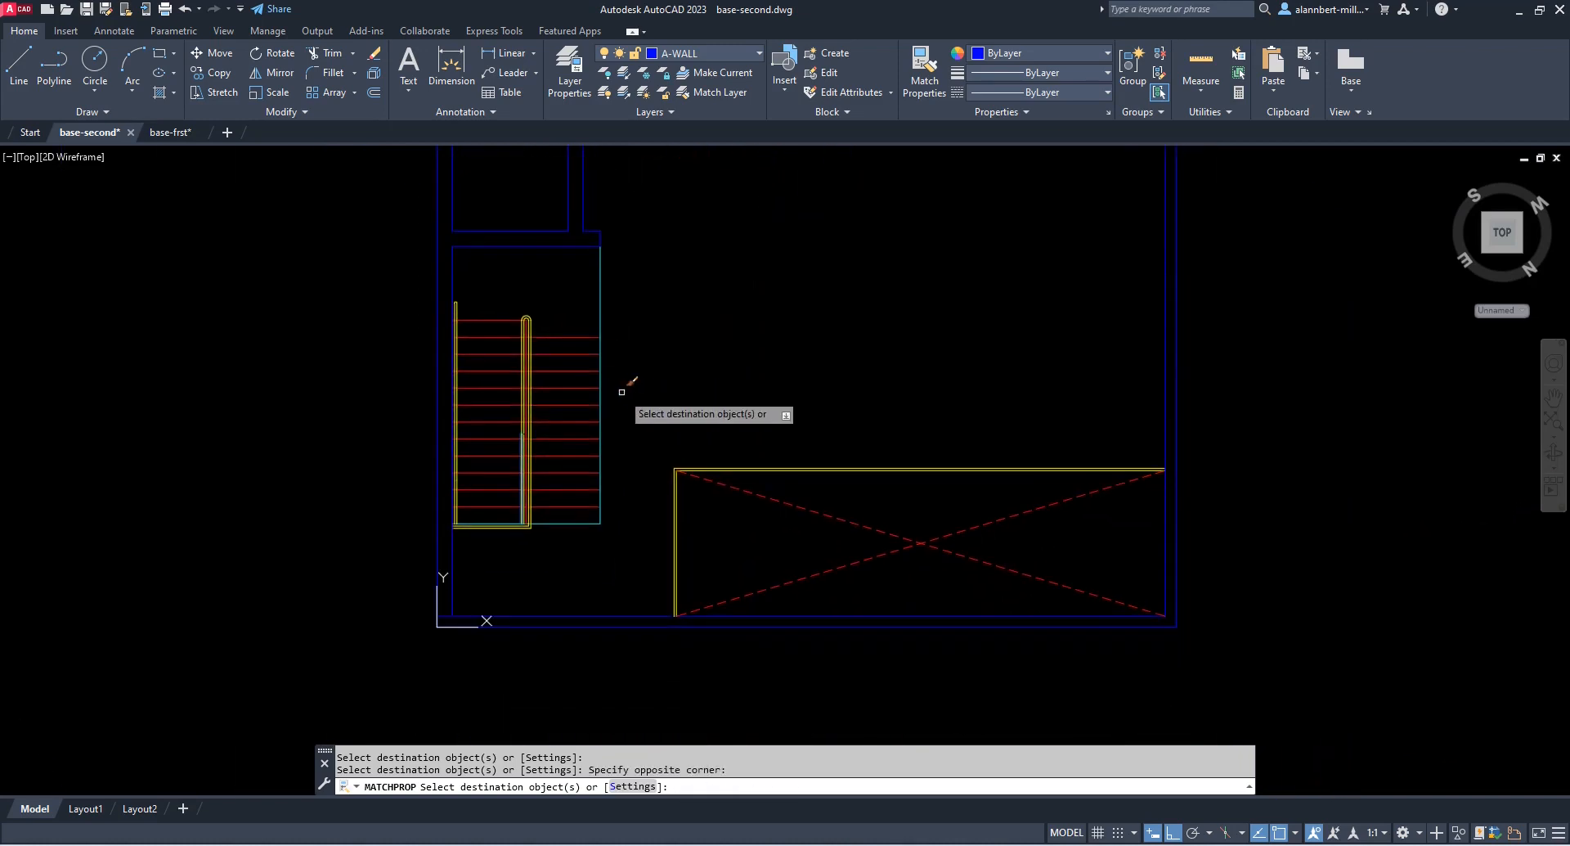
{"action": "key", "text": "Escape"}
{"action": "key", "text": "Escape"}
Offset the cyan right edge line of the staircase outward by 1.5 inches, and offset the resulting line outward by the same distance
{"action": "scroll", "coordinate": [589, 523], "scroll_direction": "up", "scroll_amount": 4}
{"action": "scroll", "coordinate": [647, 434], "scroll_direction": "down", "scroll_amount": 2}
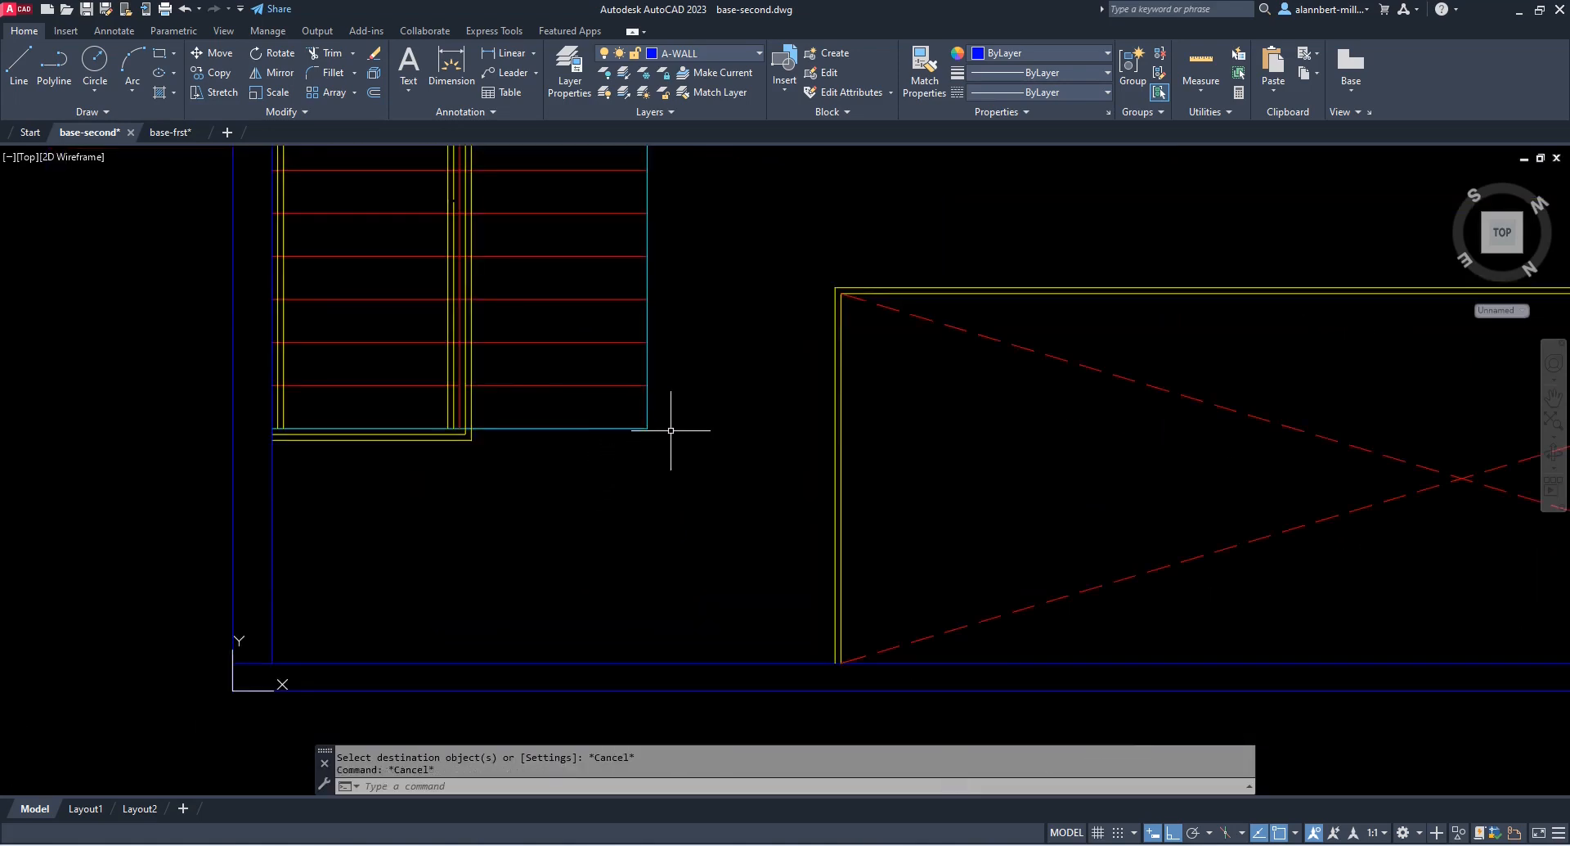
{"action": "scroll", "coordinate": [671, 429], "scroll_direction": "down", "scroll_amount": 3}
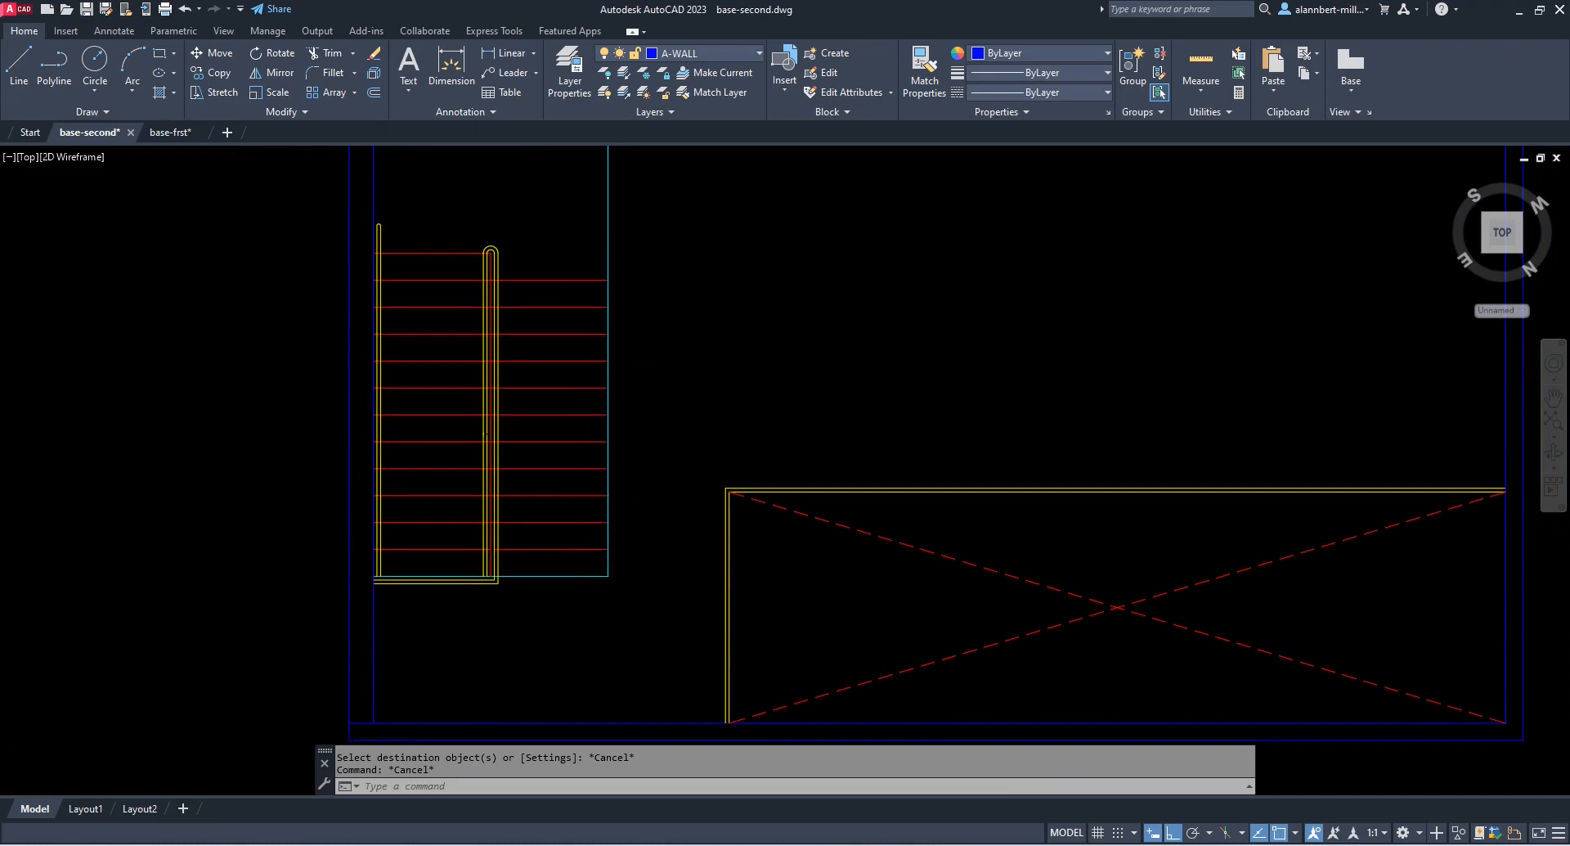
{"action": "scroll", "coordinate": [617, 524], "scroll_direction": "up", "scroll_amount": 5}
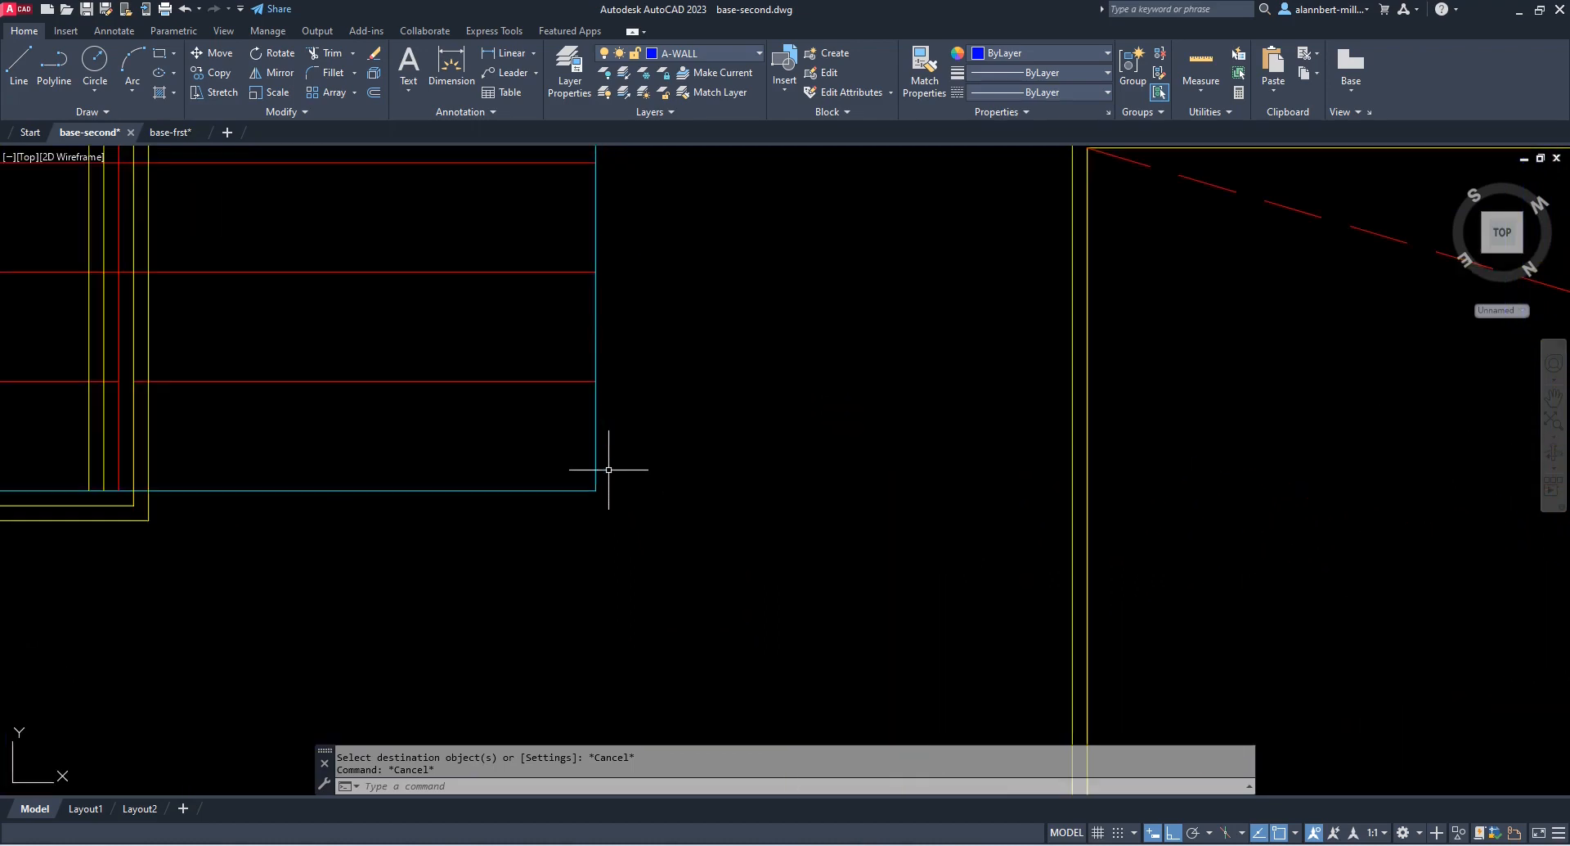
{"action": "key", "text": "Escape"}
{"action": "type", "text": "o"}
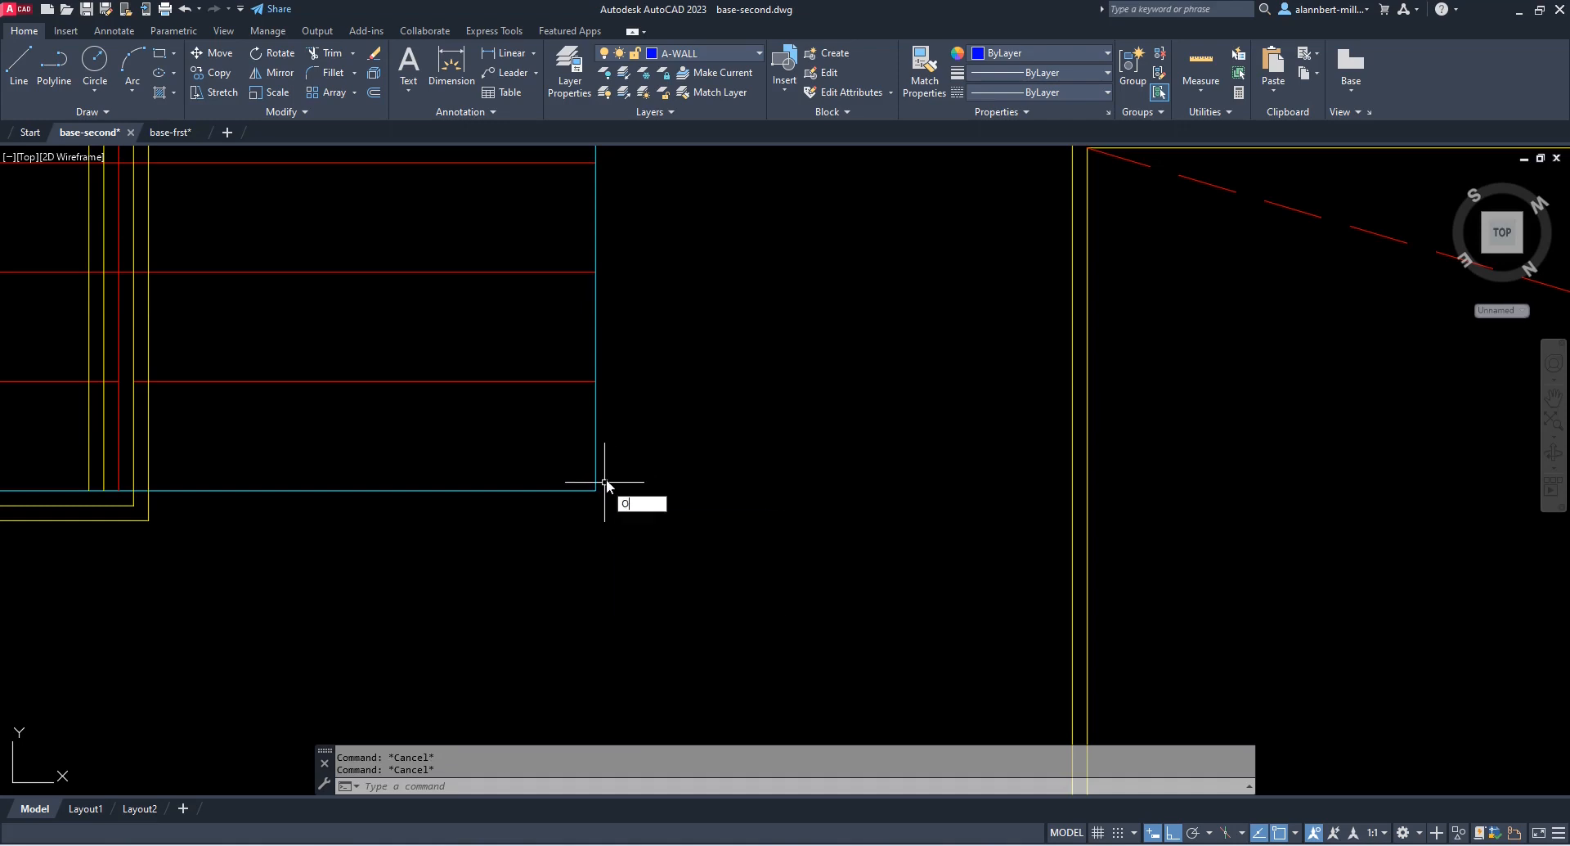
{"action": "key", "text": "Return"}
{"action": "type", "text": "1."}
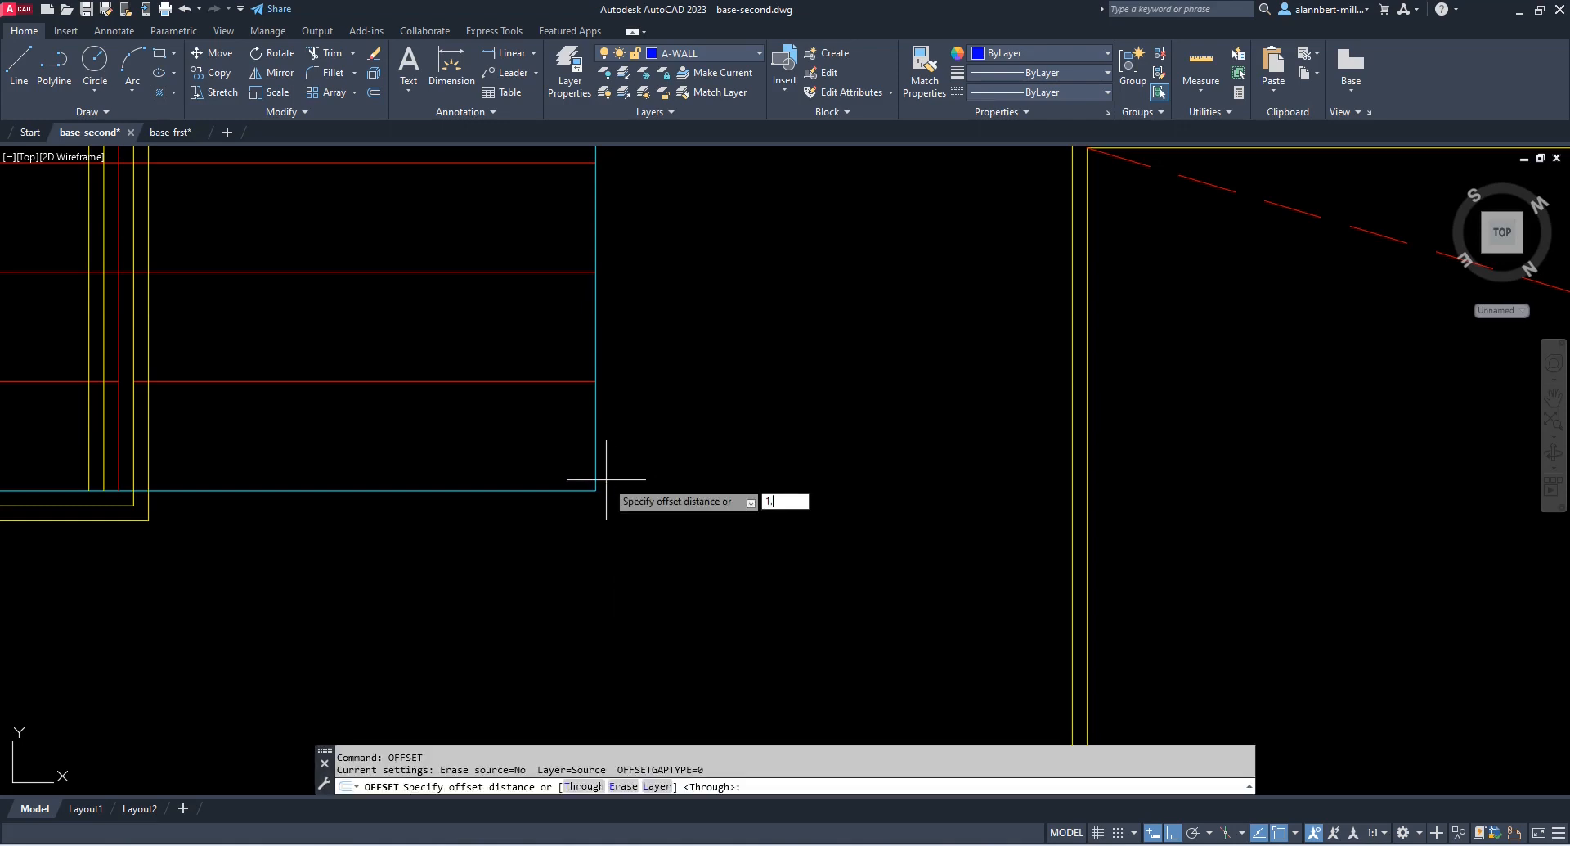
{"action": "type", "text": "5"}
{"action": "key", "text": "Return"}
{"action": "left_click", "coordinate": [596, 479]}
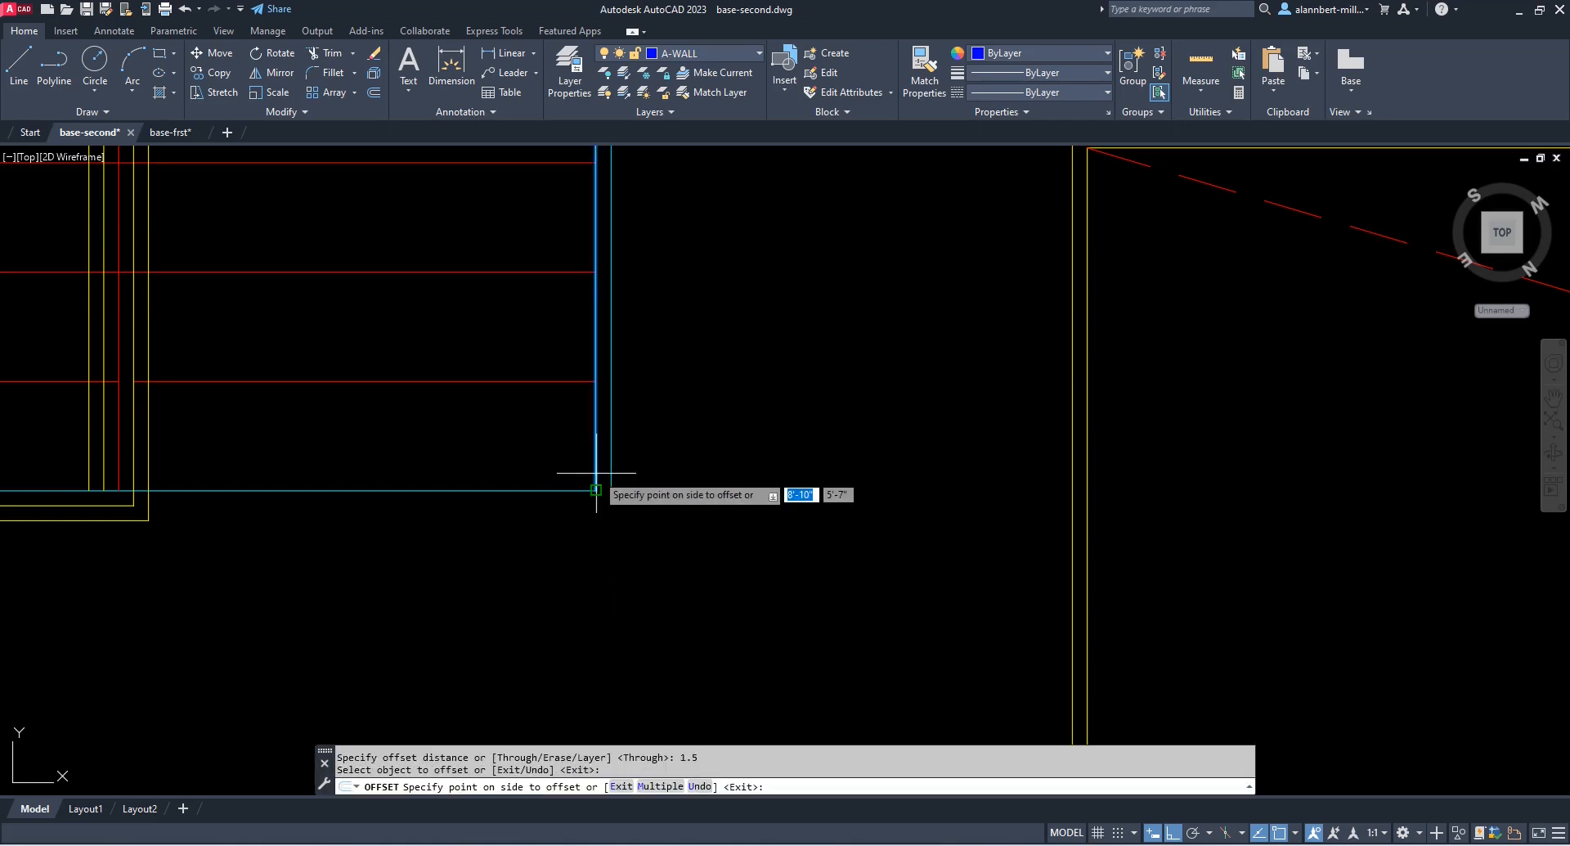
{"action": "left_click", "coordinate": [622, 464]}
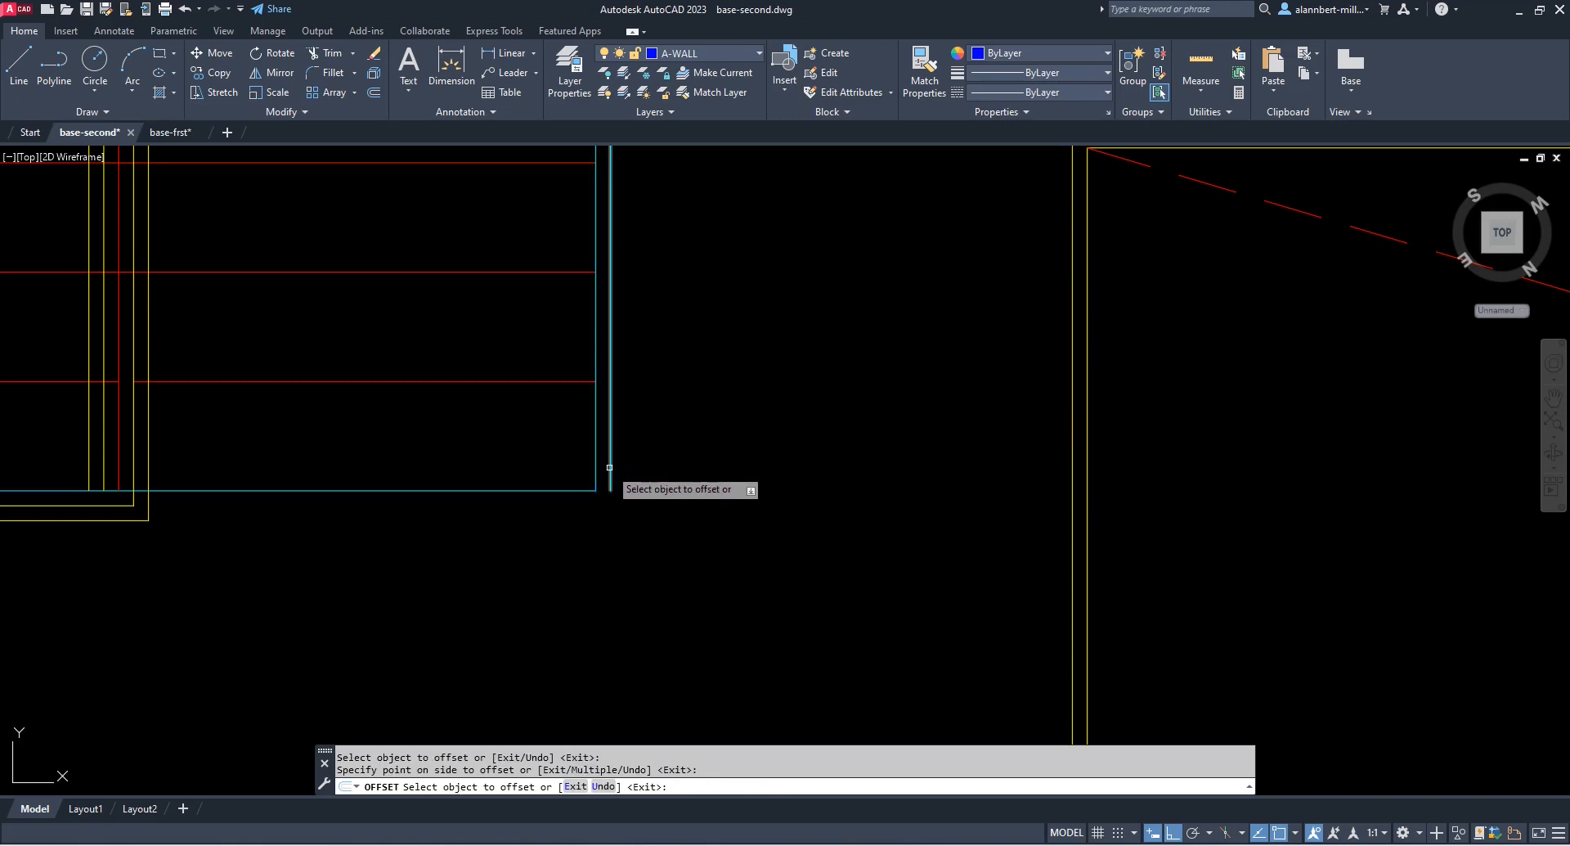
{"action": "left_click", "coordinate": [610, 467]}
{"action": "left_click", "coordinate": [622, 491]}
{"action": "key", "text": "Escape"}
{"action": "scroll", "coordinate": [617, 507], "scroll_direction": "down", "scroll_amount": 2}
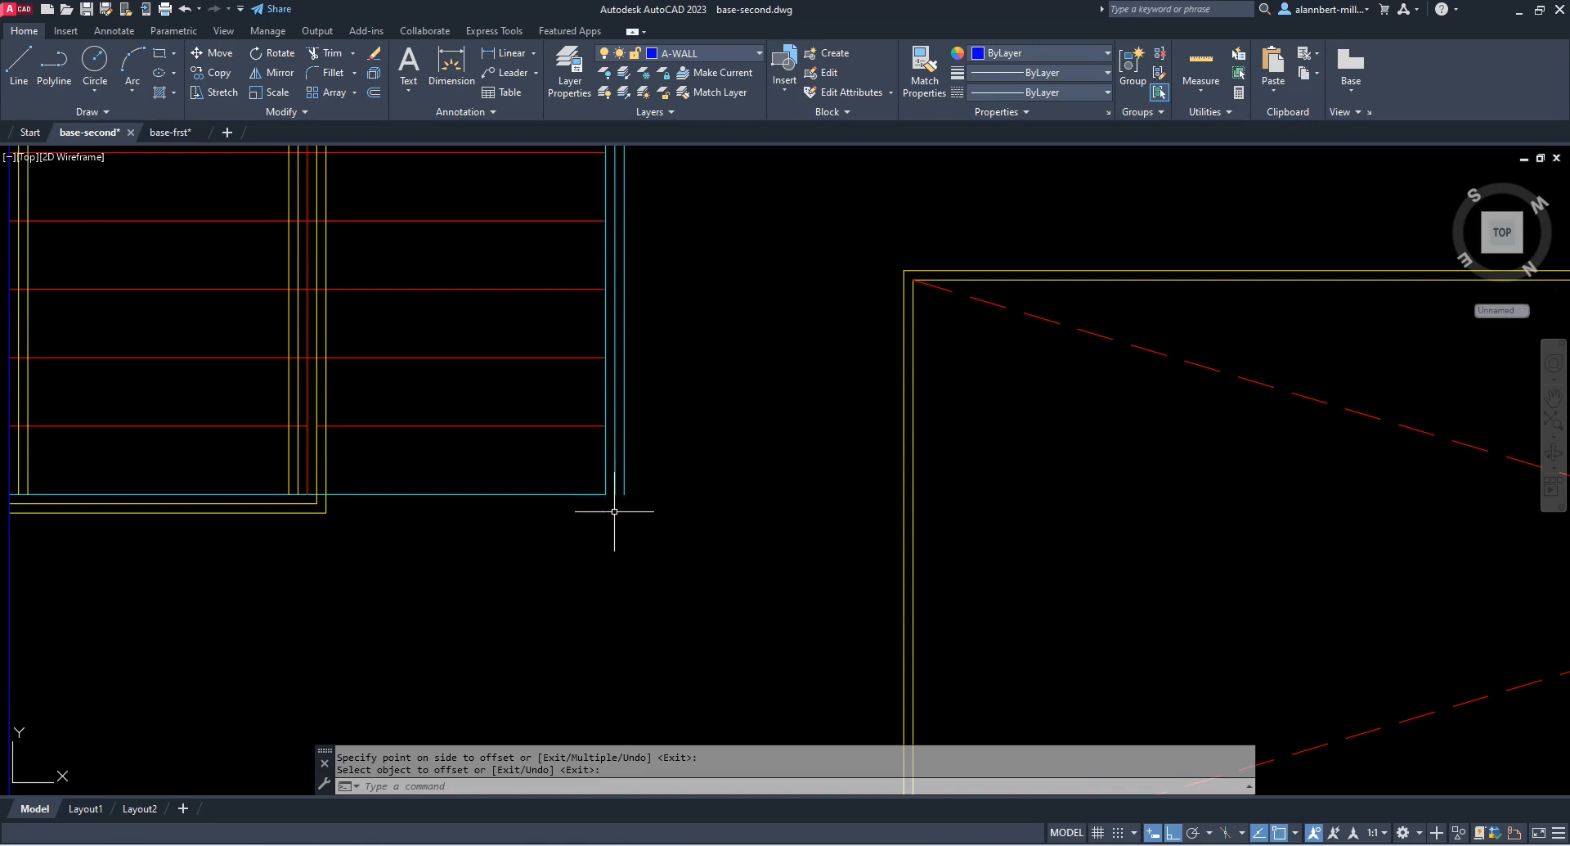
Offset the cyan lowest tread line of the right flight downward by 12 inches
{"action": "scroll", "coordinate": [620, 534], "scroll_direction": "down", "scroll_amount": 2}
{"action": "middle_click_drag", "start_coordinate": [628, 544], "coordinate": [603, 449]}
{"action": "scroll", "coordinate": [594, 451], "scroll_direction": "up", "scroll_amount": 2}
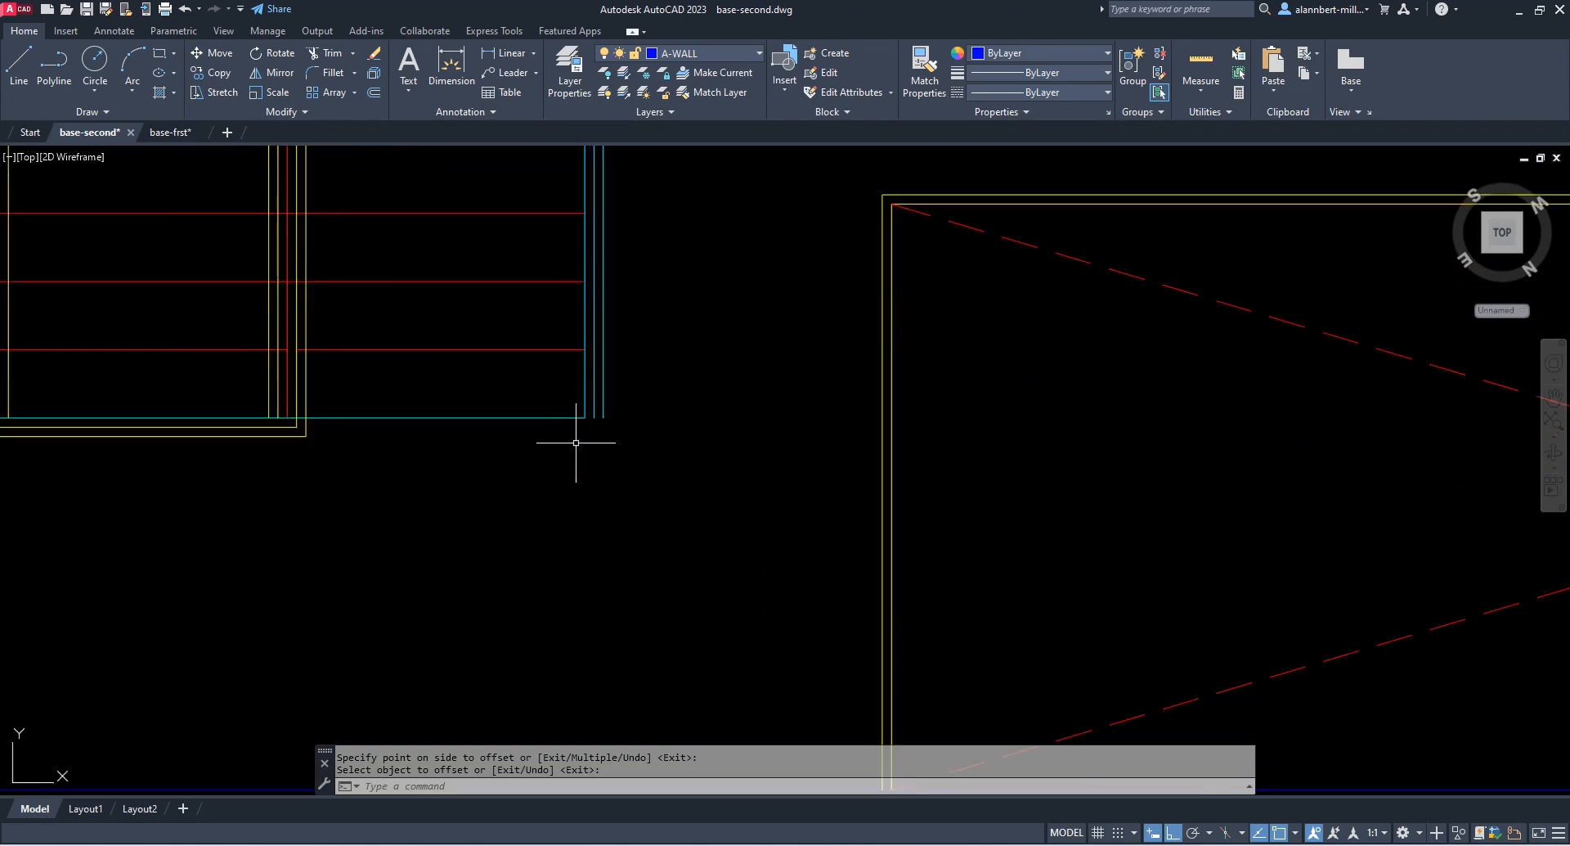
{"action": "type", "text": "o"}
{"action": "key", "text": "Return"}
{"action": "type", "text": "12"}
{"action": "key", "text": "Return"}
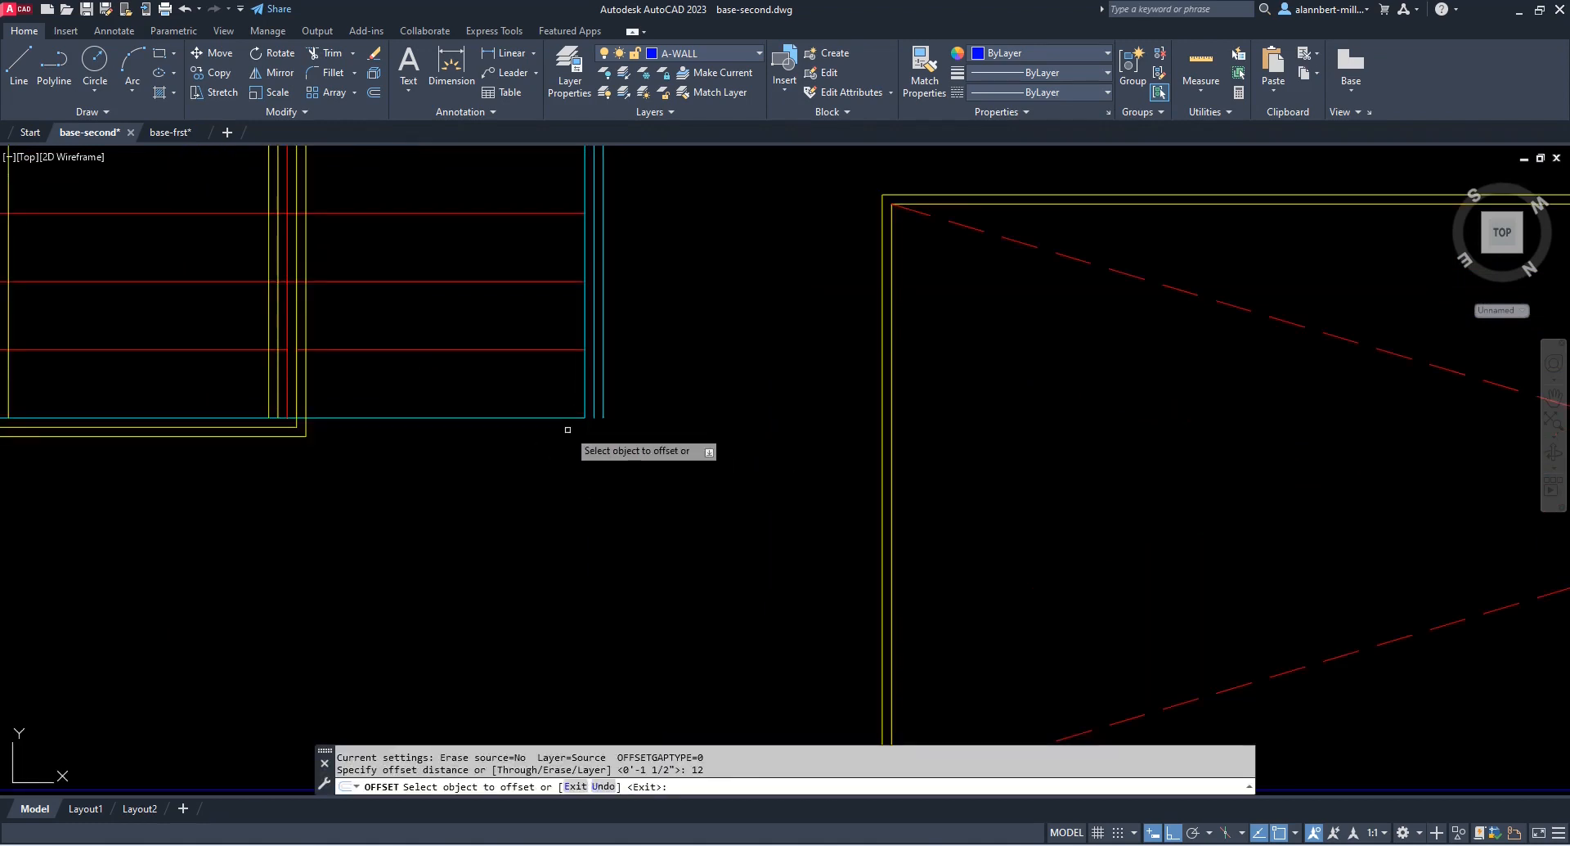
{"action": "left_click", "coordinate": [567, 416]}
{"action": "left_click", "coordinate": [575, 450]}
{"action": "key", "text": "Return"}
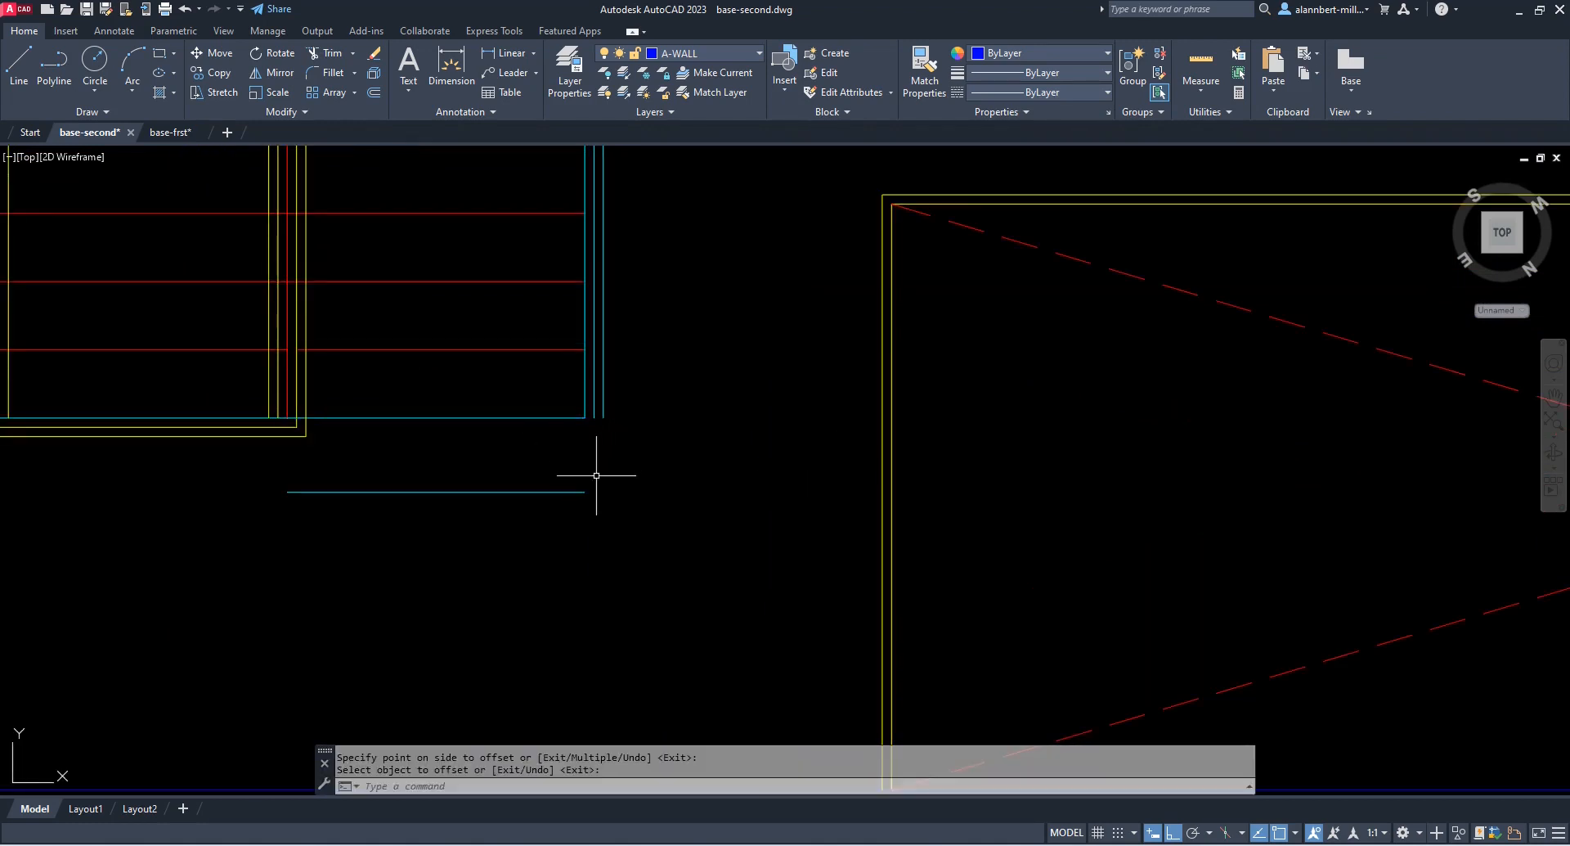
Fillet the offset tread line with the outer and inner offset edge lines at zero radius to close the guardrail's lower end
{"action": "type", "text": "f"}
{"action": "key", "text": "Return"}
{"action": "left_click", "coordinate": [579, 492]}
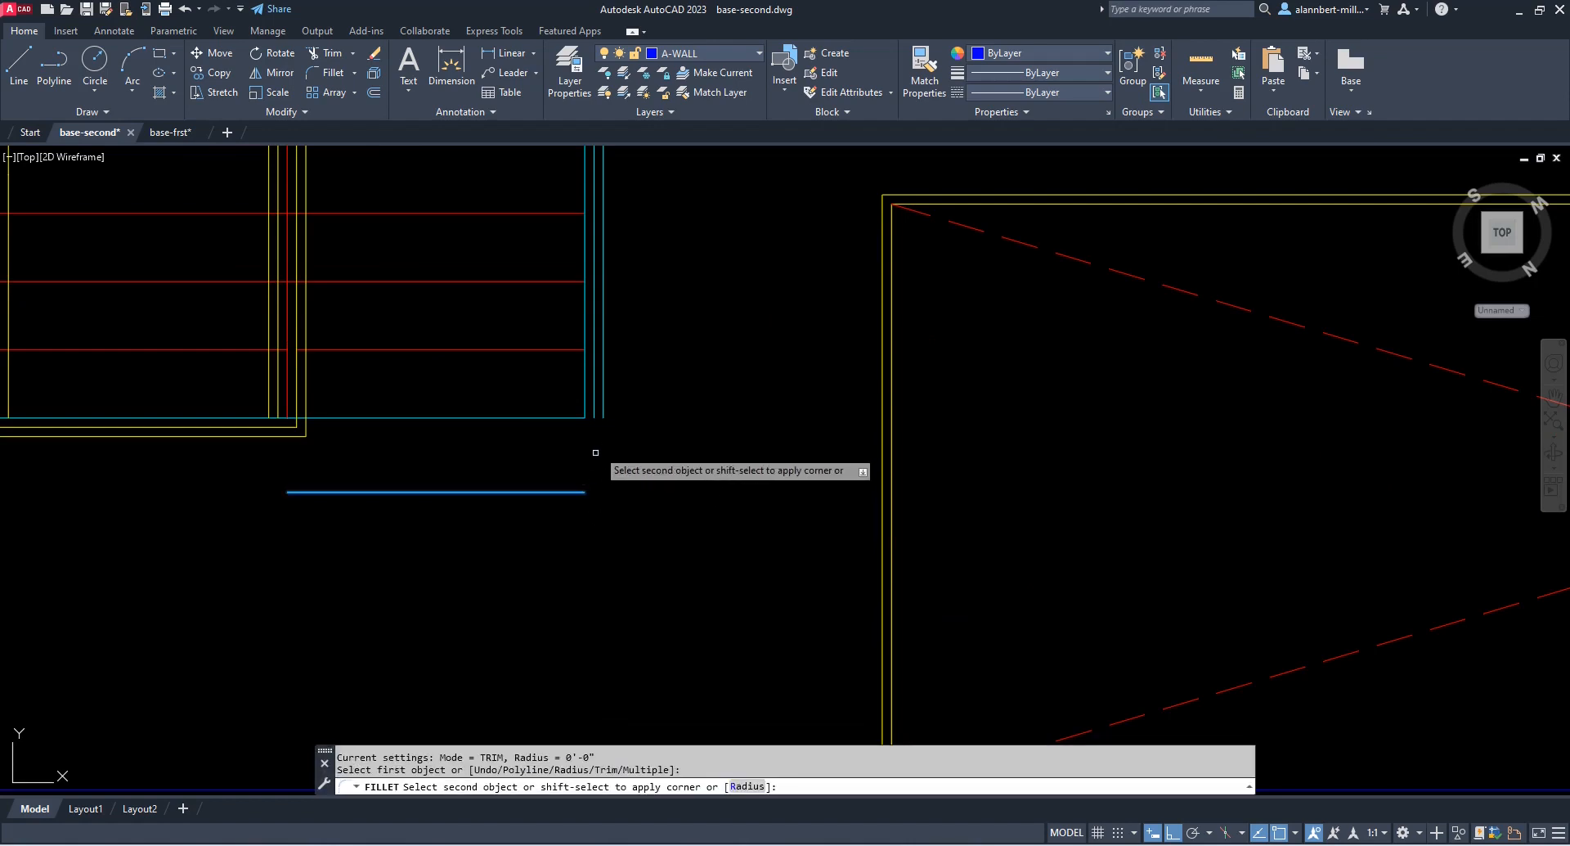
{"action": "left_click", "coordinate": [605, 416]}
{"action": "key", "text": "Return"}
{"action": "left_click", "coordinate": [597, 460]}
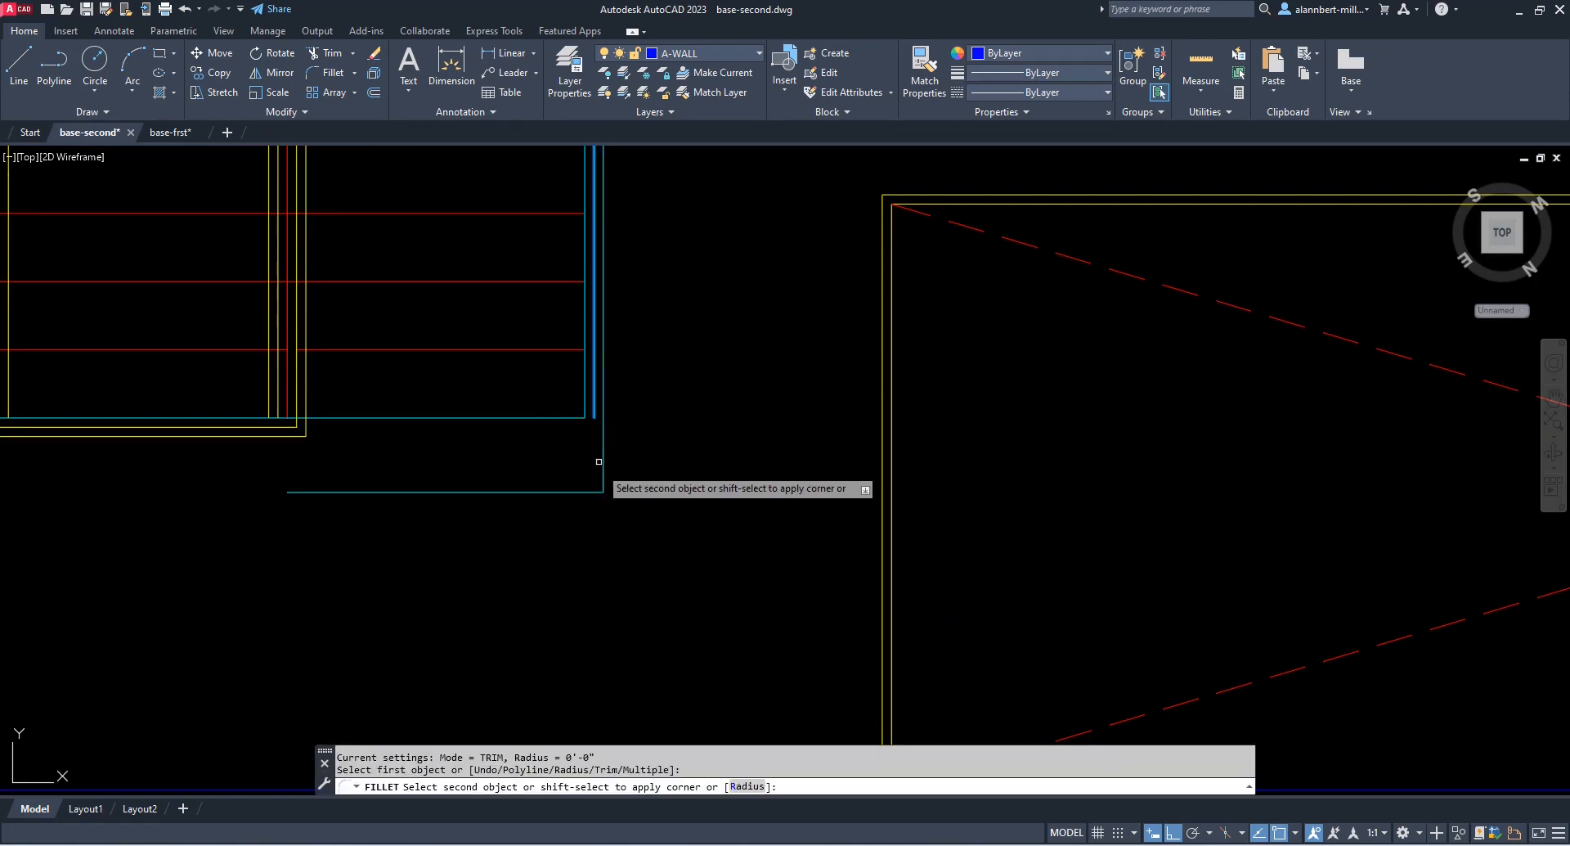
{"action": "left_click", "coordinate": [596, 491]}
{"action": "key", "text": "Return"}
{"action": "scroll", "coordinate": [599, 499], "scroll_direction": "up", "scroll_amount": 3}
{"action": "scroll", "coordinate": [599, 499], "scroll_direction": "up", "scroll_amount": 1}
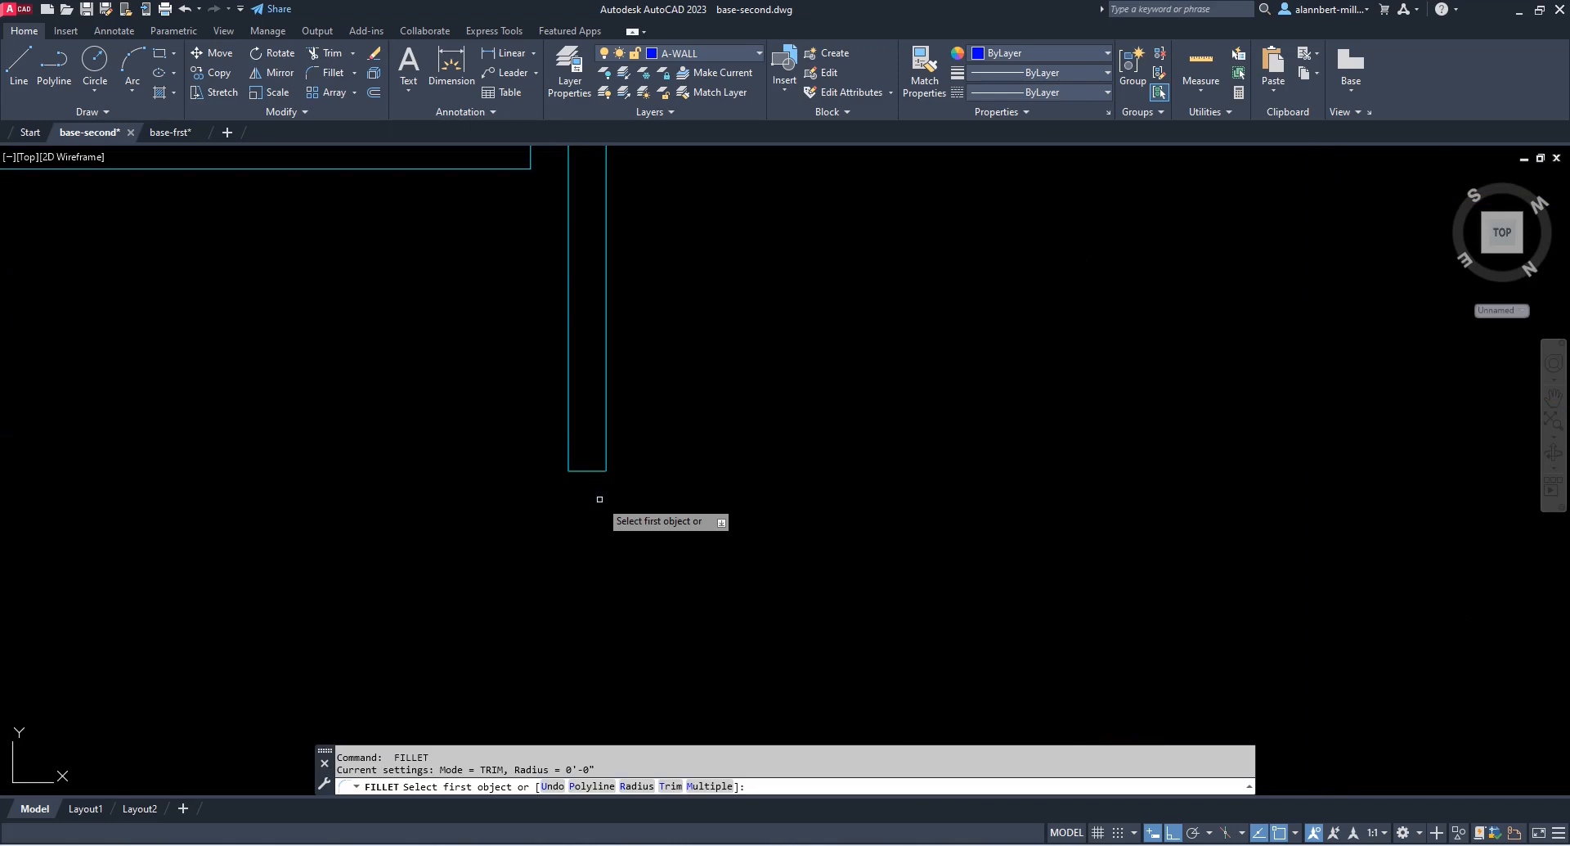
{"action": "key", "text": "Escape"}
Fillet the two parallel guardrail lines together to round off the guardrail's lower end
{"action": "type", "text": "f"}
{"action": "key", "text": "Return"}
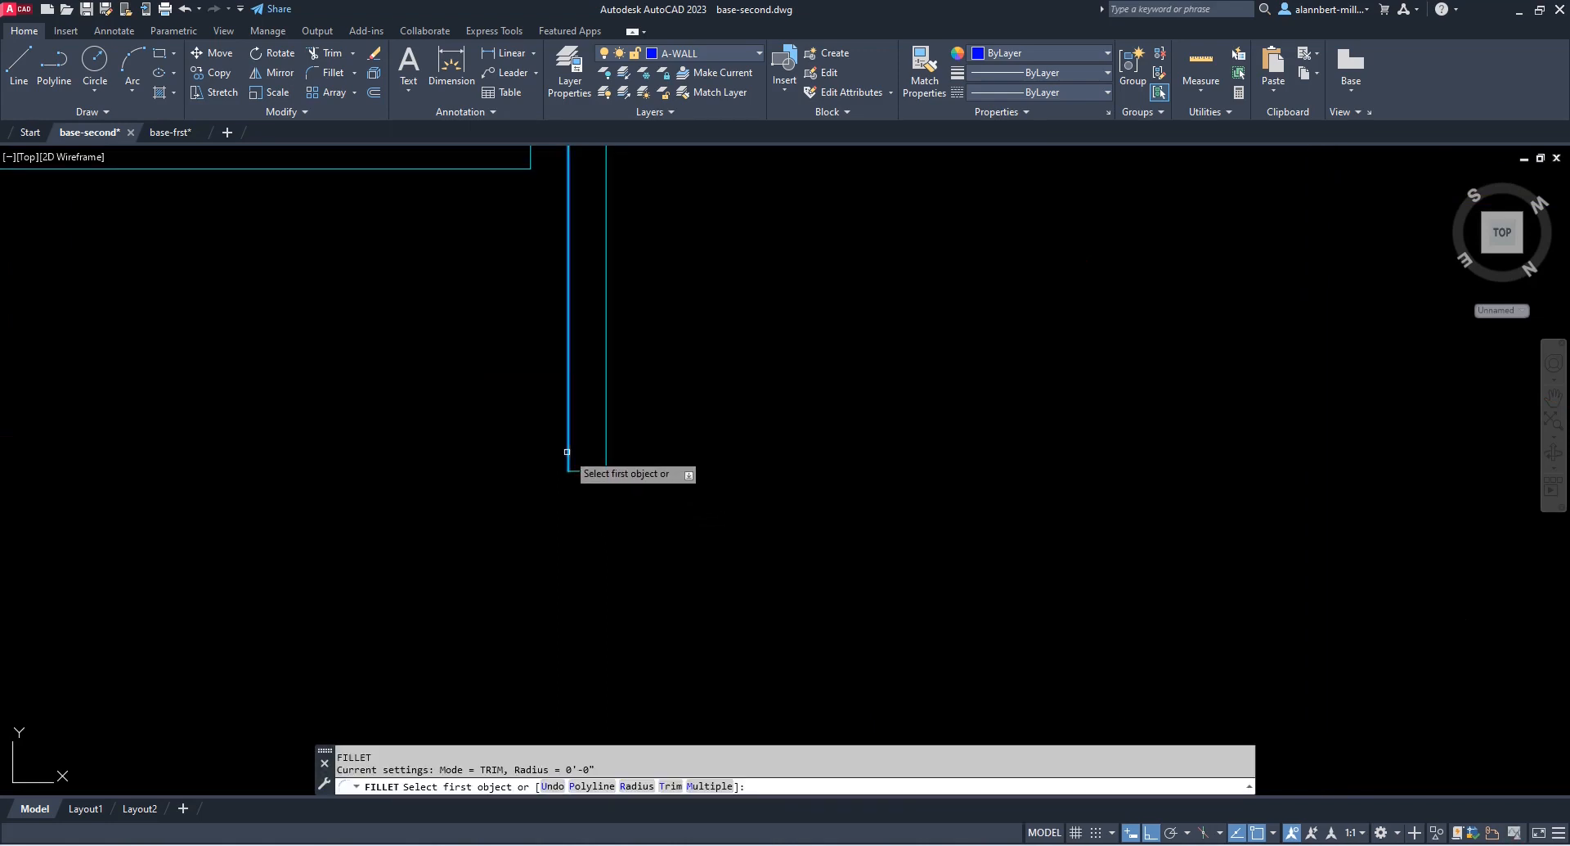
{"action": "left_click", "coordinate": [567, 455]}
{"action": "left_click", "coordinate": [606, 445]}
{"action": "key", "text": "Return"}
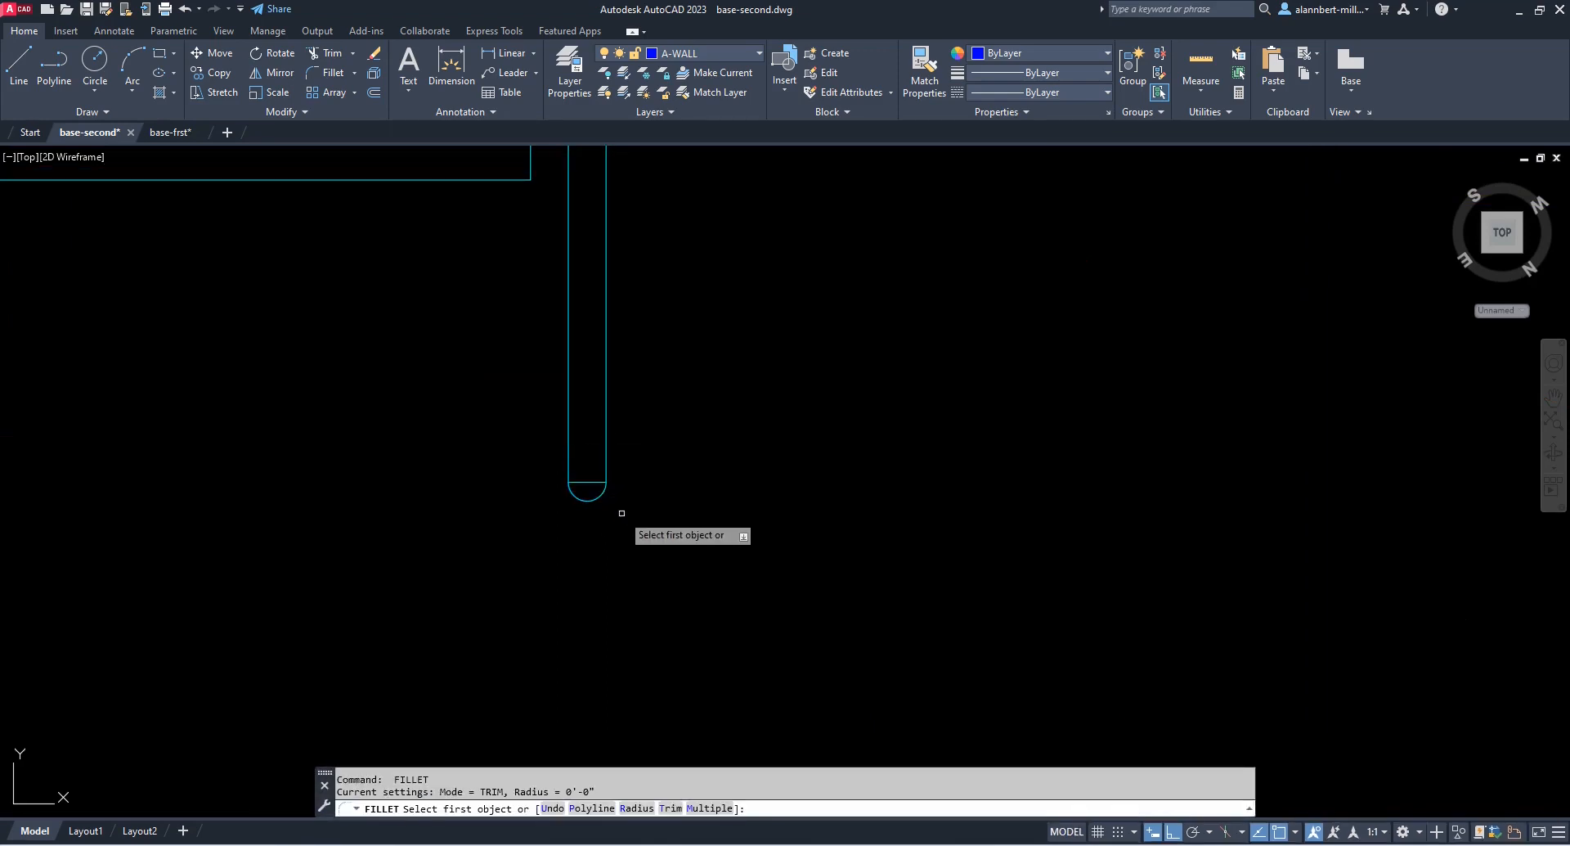
{"action": "key", "text": "Escape"}
Stretch the guardrail's rounded lower end upward, from the arc's quadrant to the midpoint of the short closing line
{"action": "type", "text": "st"}
{"action": "key", "text": "Return"}
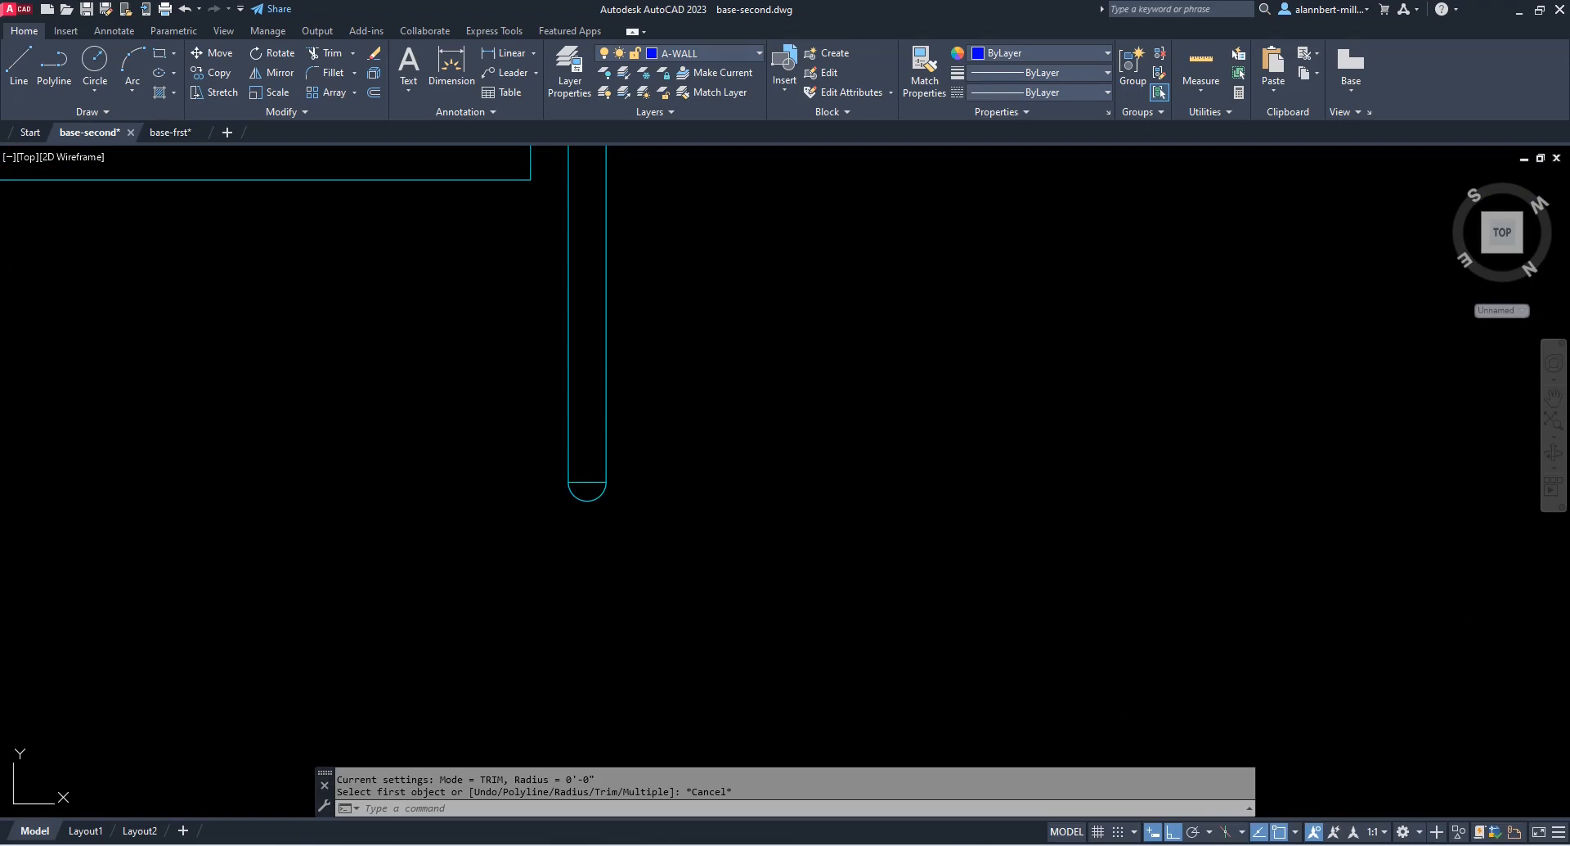
{"action": "key", "text": "Escape"}
{"action": "key", "text": "Return"}
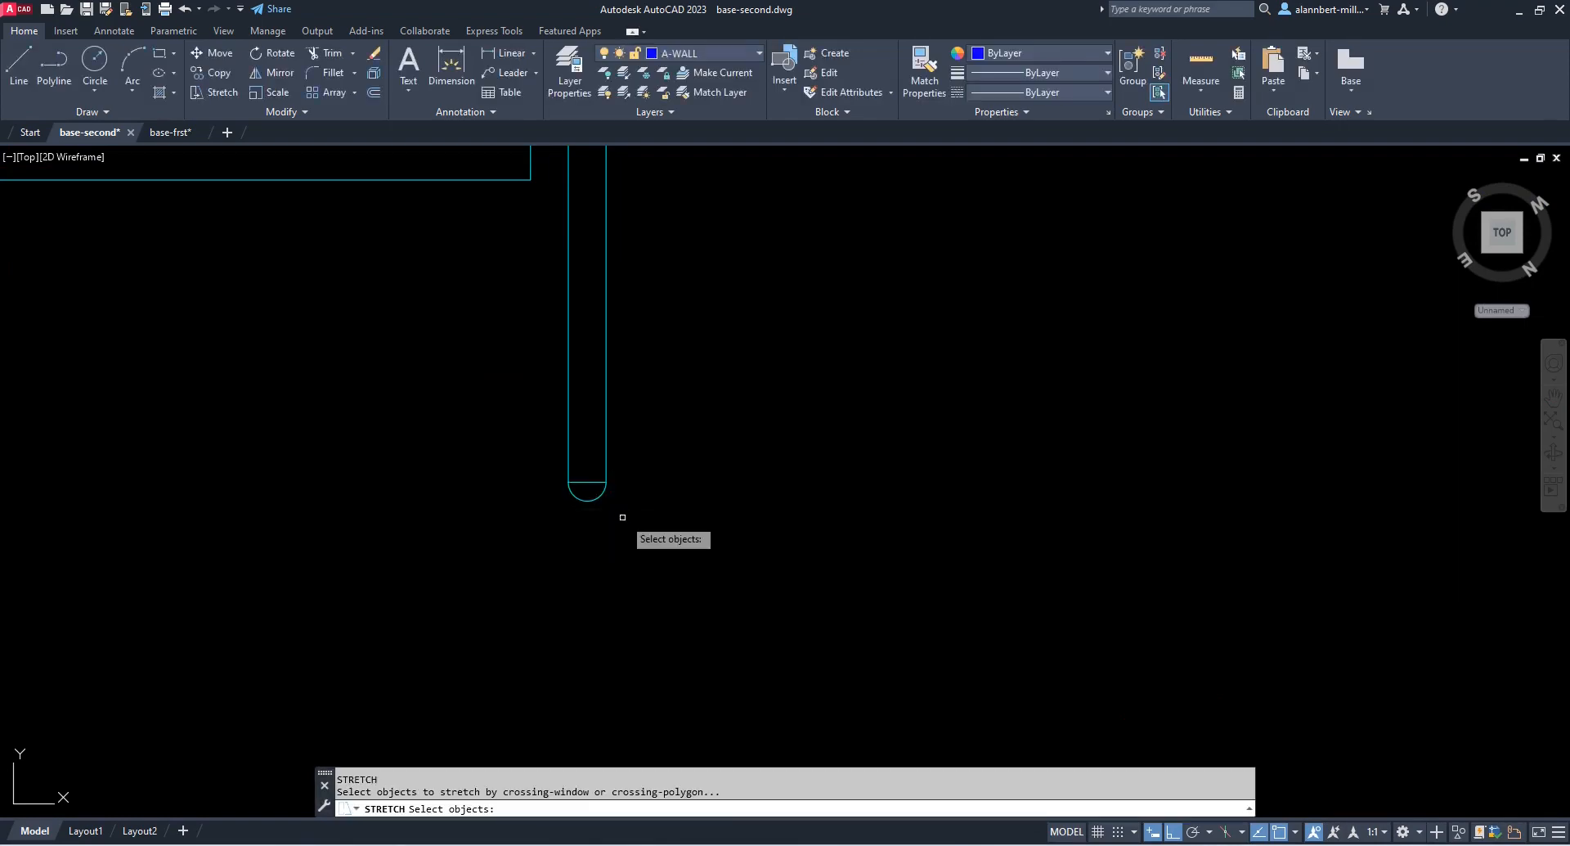
{"action": "left_click", "coordinate": [621, 505]}
{"action": "left_click", "coordinate": [552, 442]}
{"action": "key", "text": "Return"}
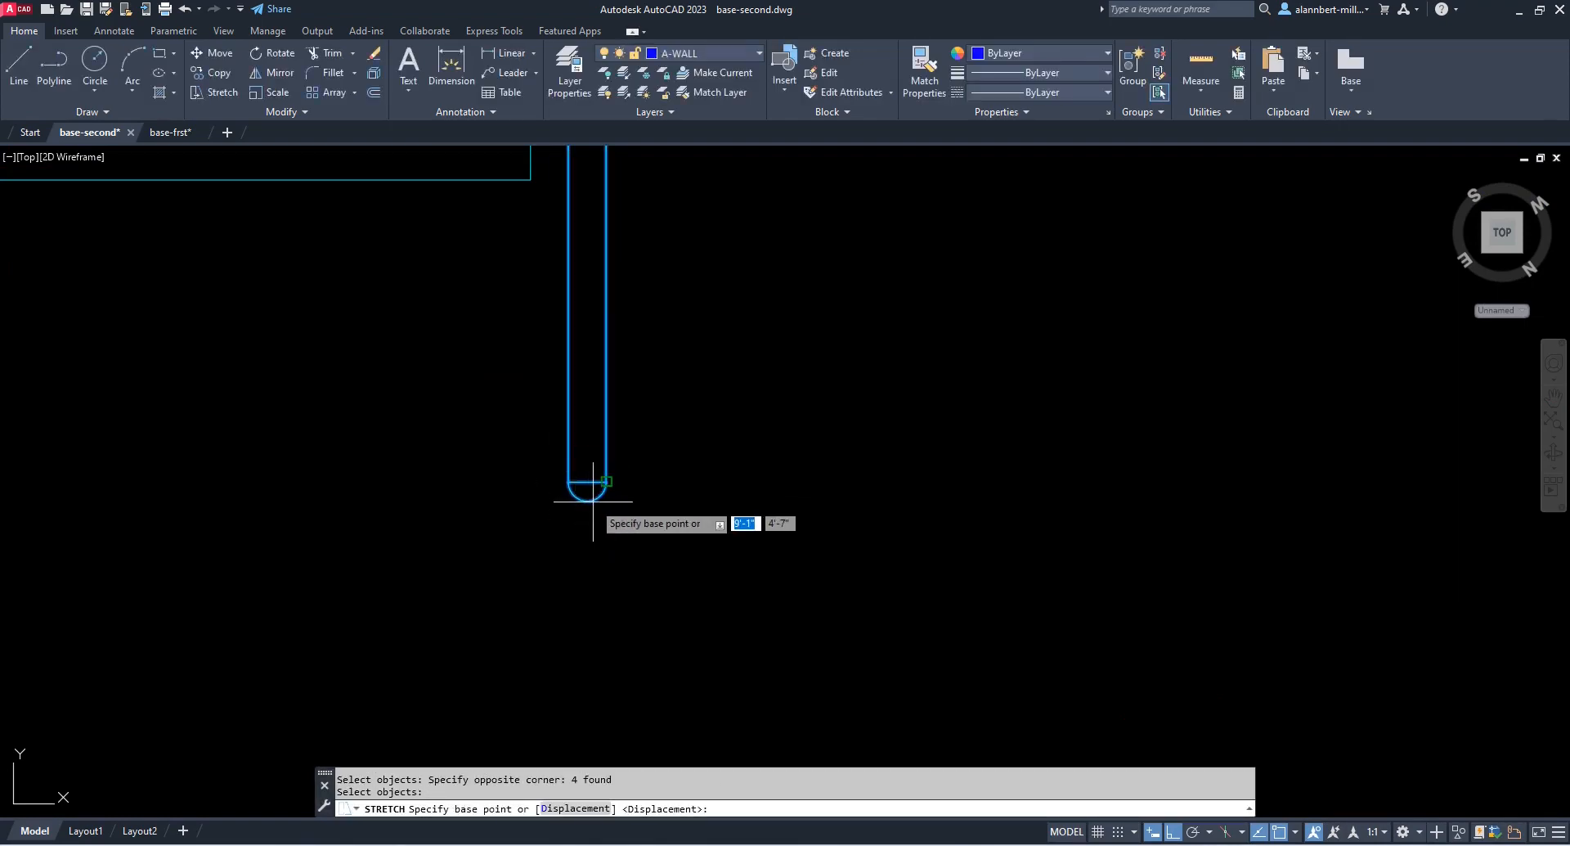
{"action": "type", "text": "qua"}
{"action": "key", "text": "Return"}
{"action": "left_click", "coordinate": [587, 500]}
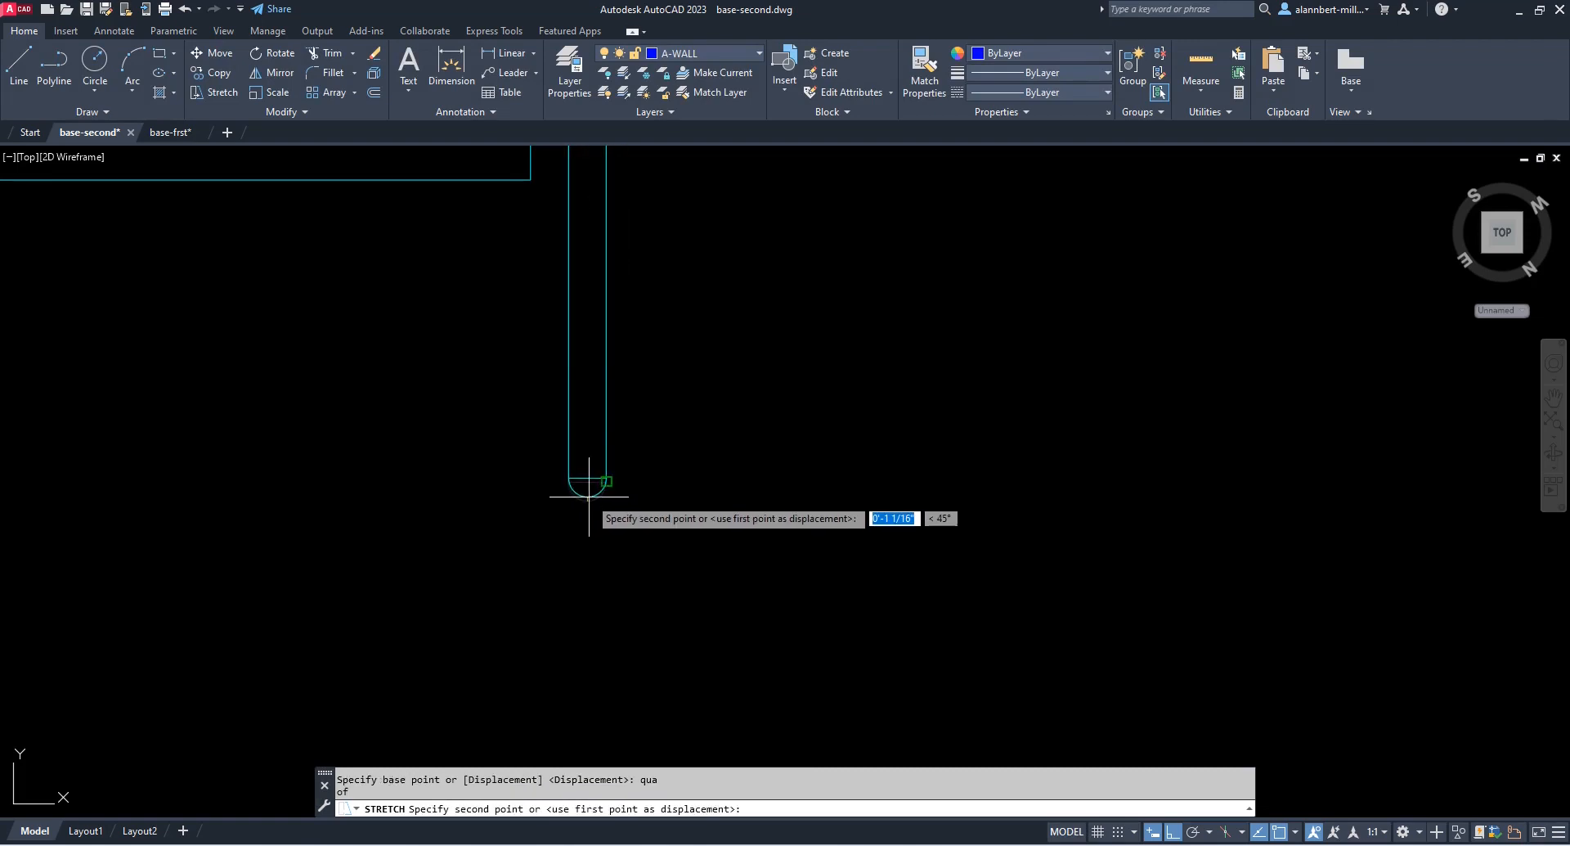
{"action": "type", "text": "m"}
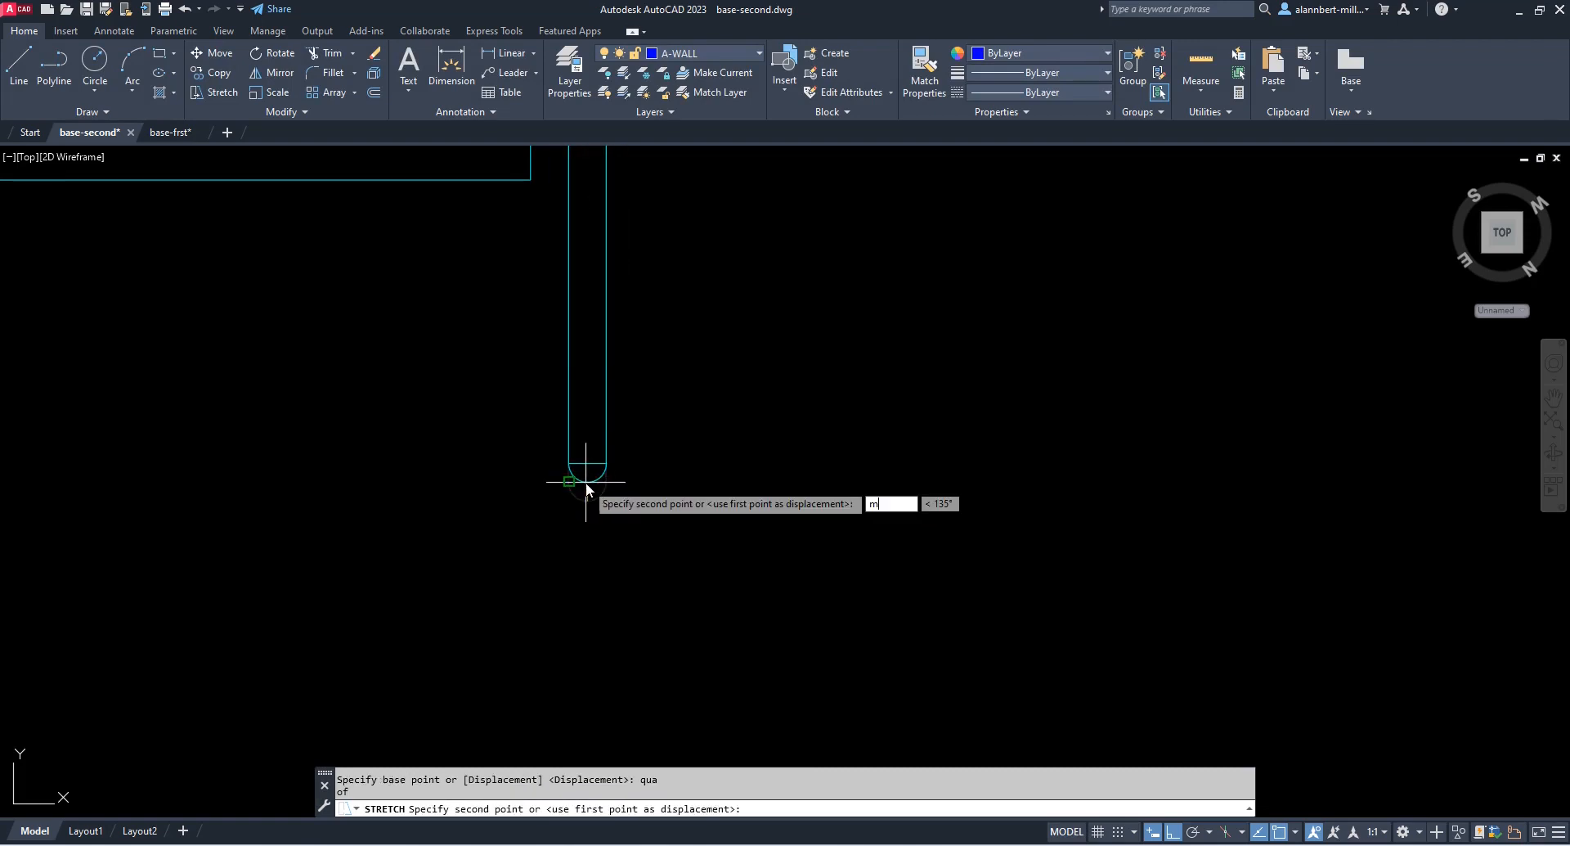
{"action": "type", "text": "id"}
{"action": "key", "text": "Return"}
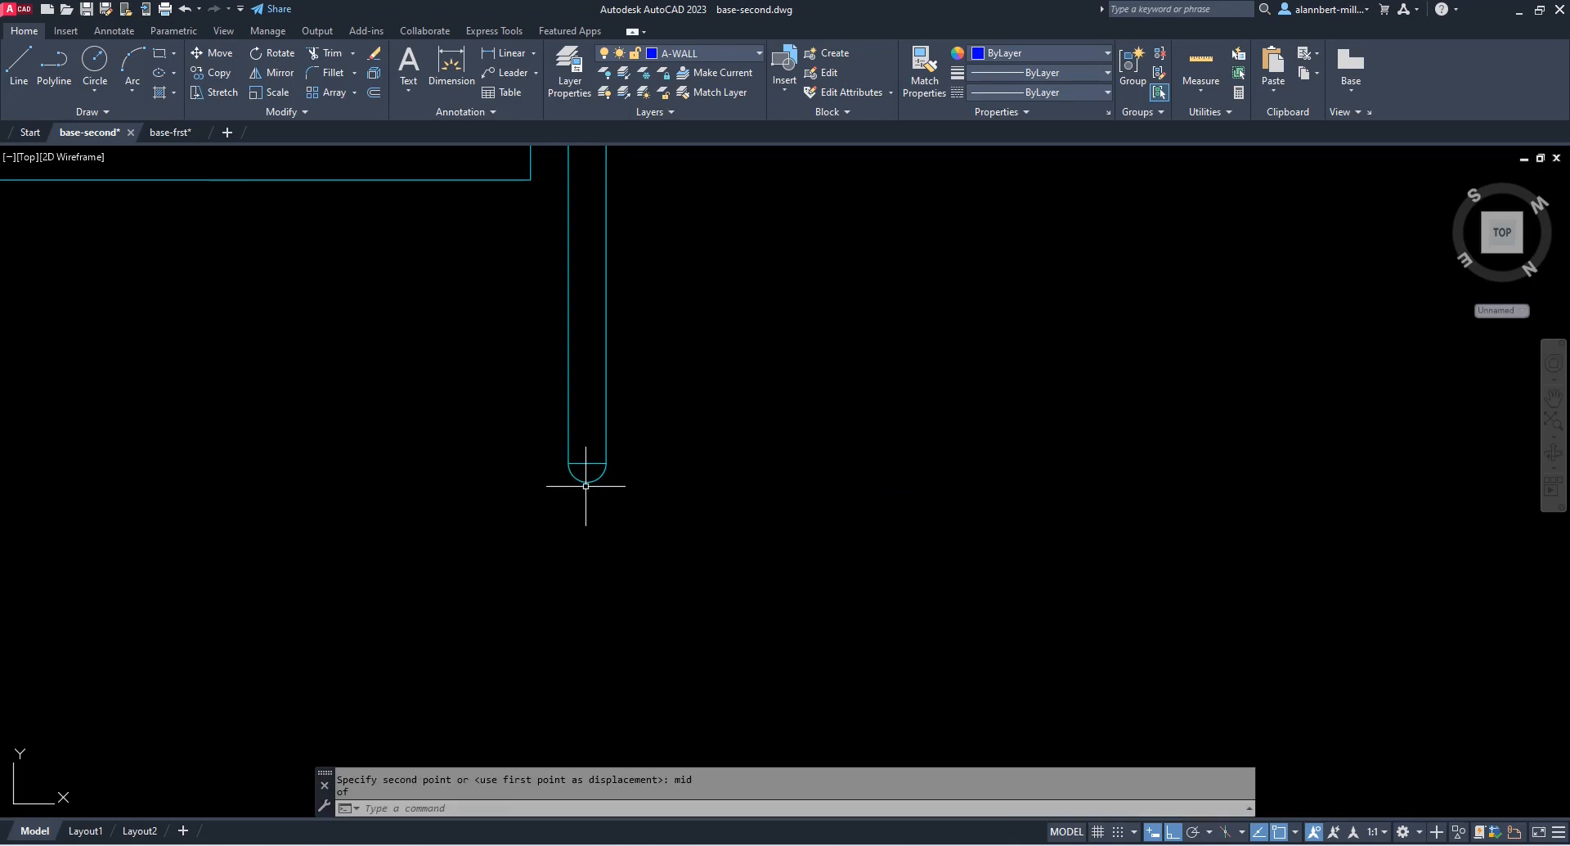
Erase the short horizontal closing line above the guardrail's rounded lower end
{"action": "type", "text": "e"}
{"action": "key", "text": "Return"}
{"action": "left_click", "coordinate": [586, 463]}
{"action": "key", "text": "Return"}
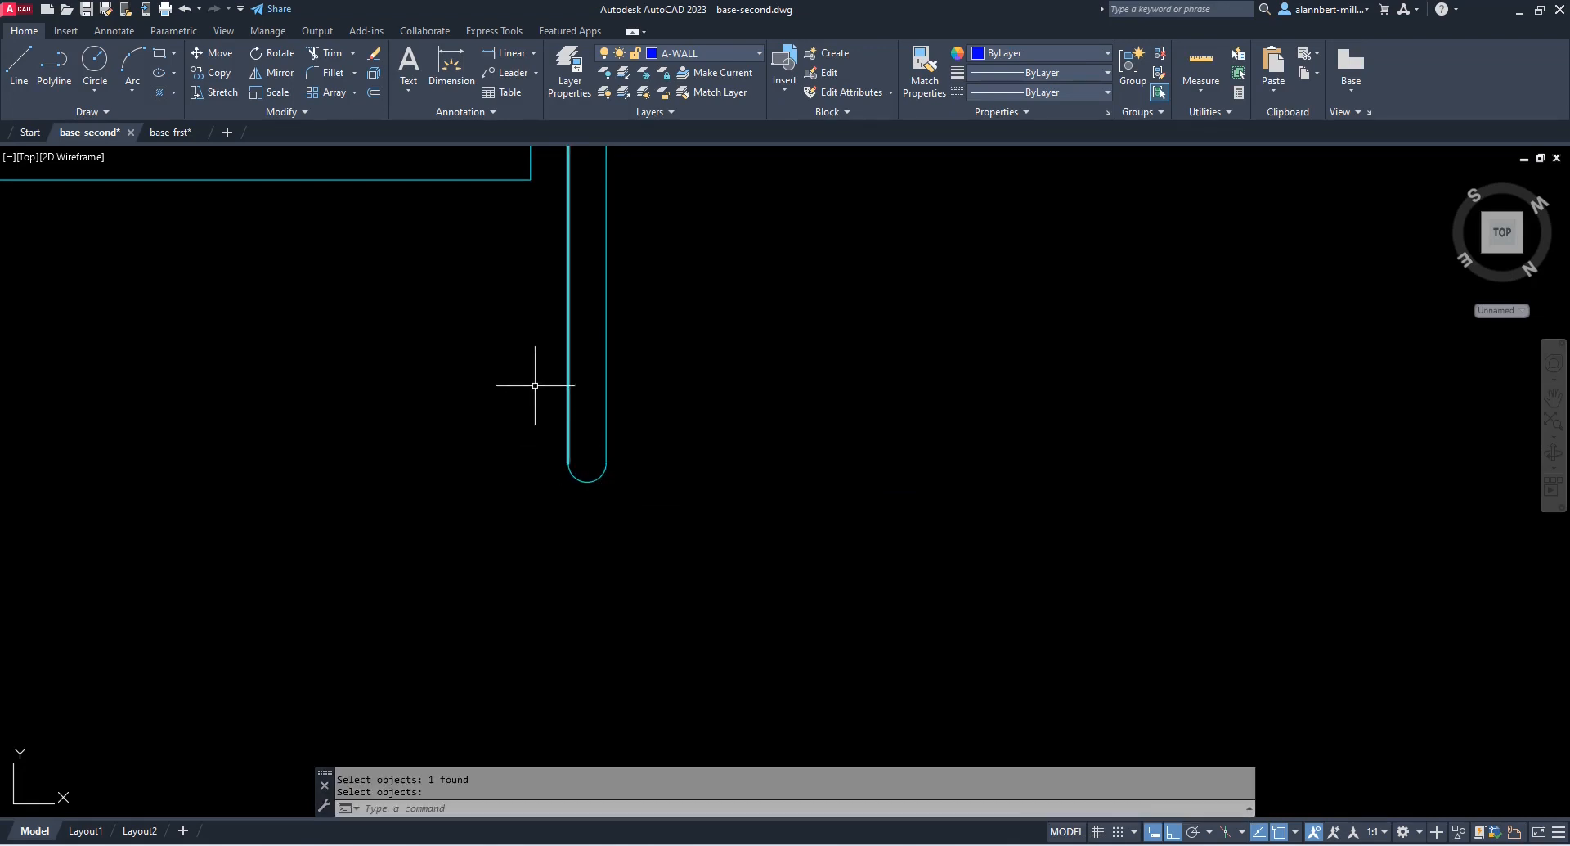
Match the properties of the yellow central railing line onto the cyan guardrail lines and their rounded lower end
{"action": "scroll", "coordinate": [530, 377], "scroll_direction": "down", "scroll_amount": 3}
{"action": "middle_click_drag", "start_coordinate": [544, 331], "coordinate": [588, 478]}
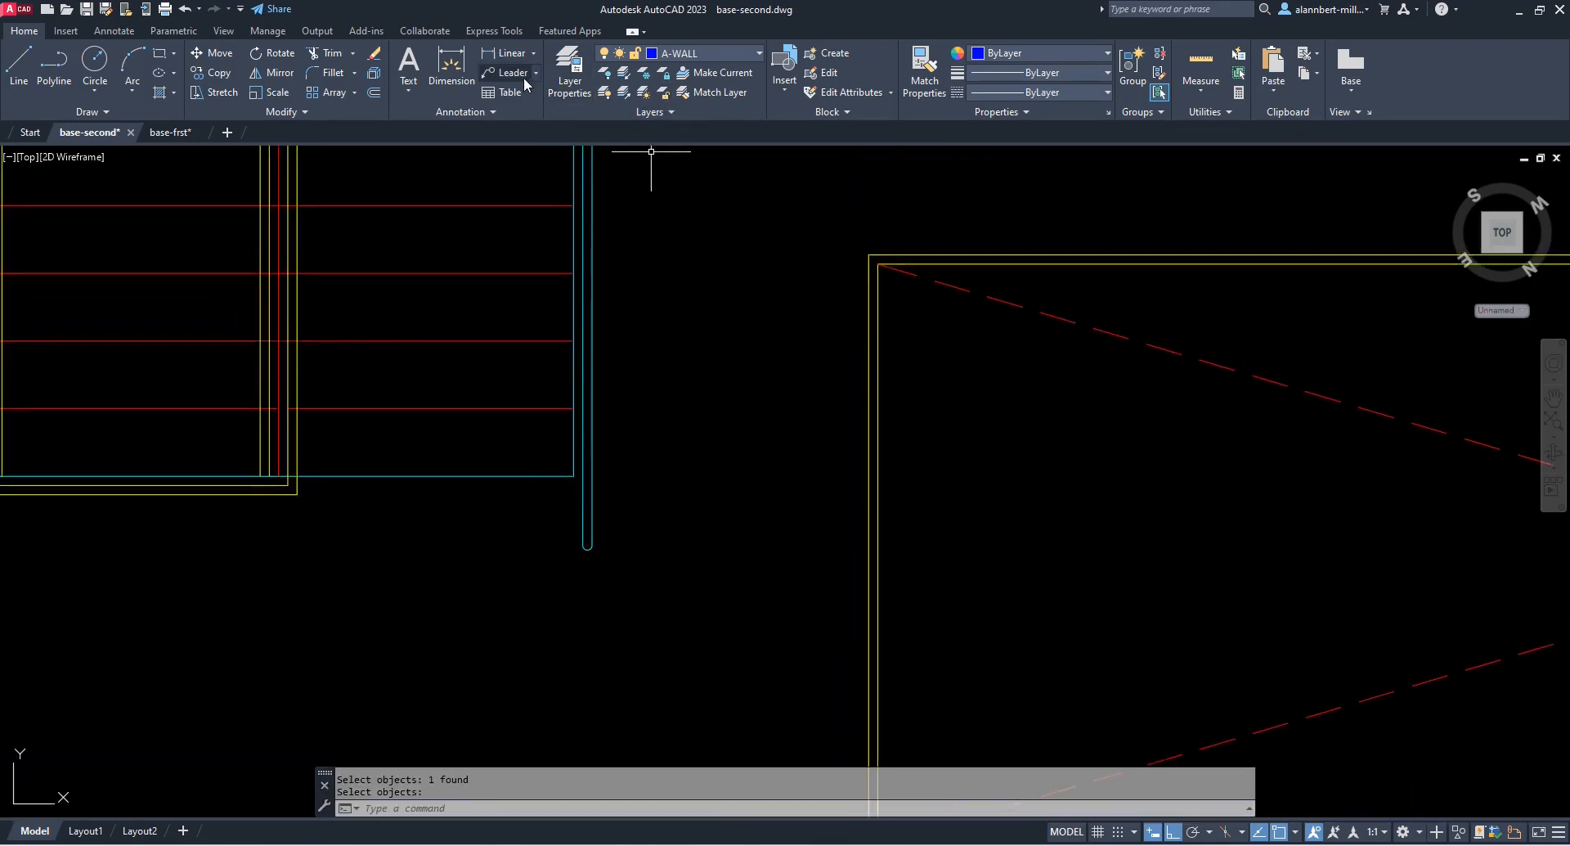
{"action": "left_click", "coordinate": [913, 82]}
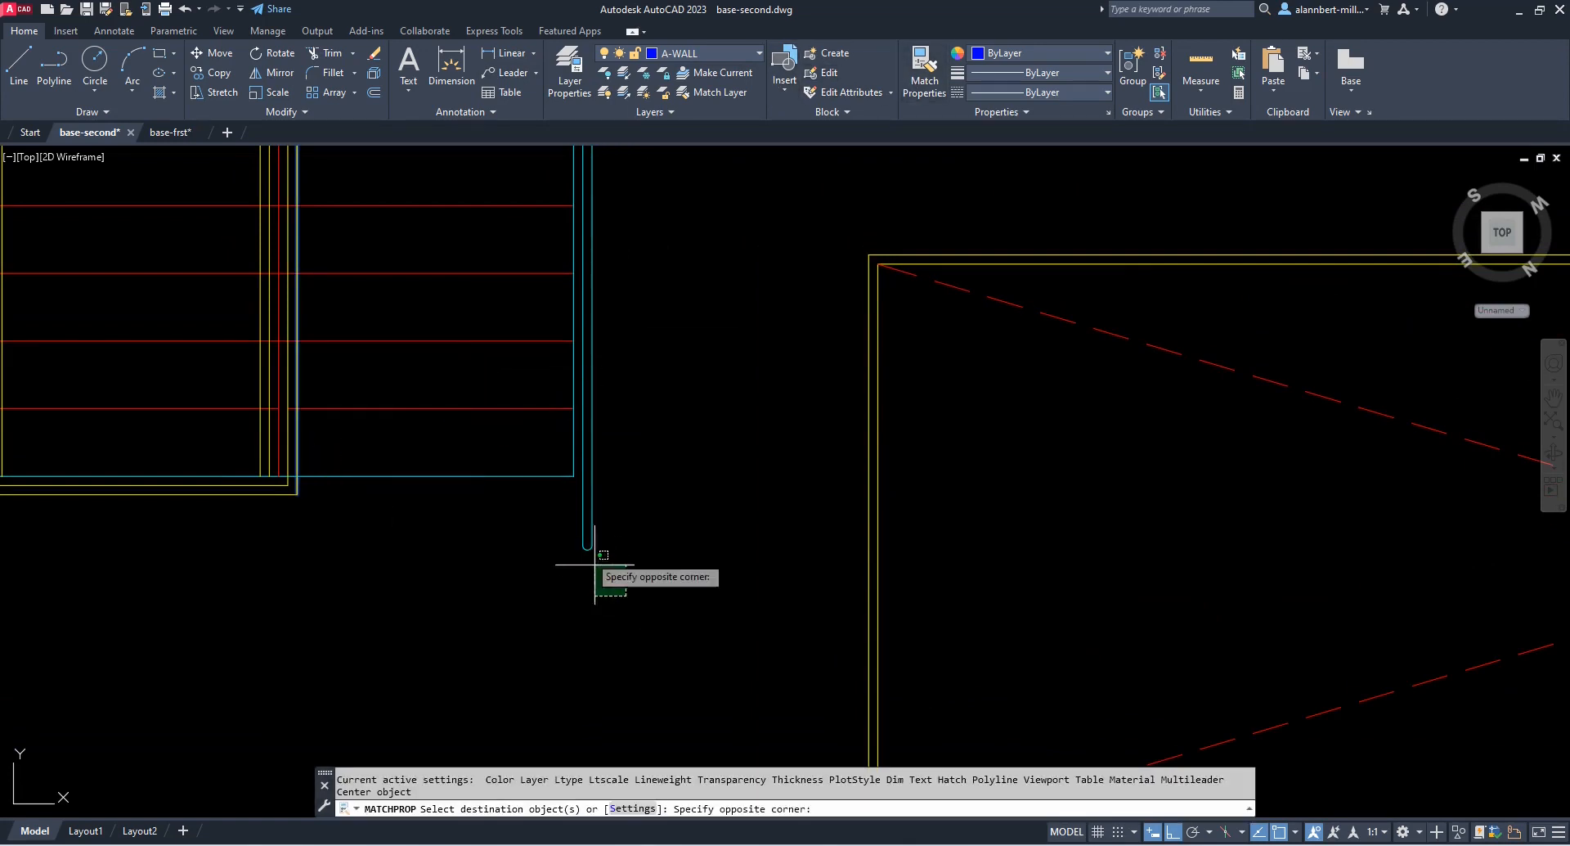
{"action": "left_click", "coordinate": [581, 532]}
{"action": "scroll", "coordinate": [573, 507], "scroll_direction": "down", "scroll_amount": 6}
{"action": "middle_click_drag", "start_coordinate": [646, 455], "coordinate": [652, 541]}
{"action": "scroll", "coordinate": [642, 458], "scroll_direction": "up", "scroll_amount": 8}
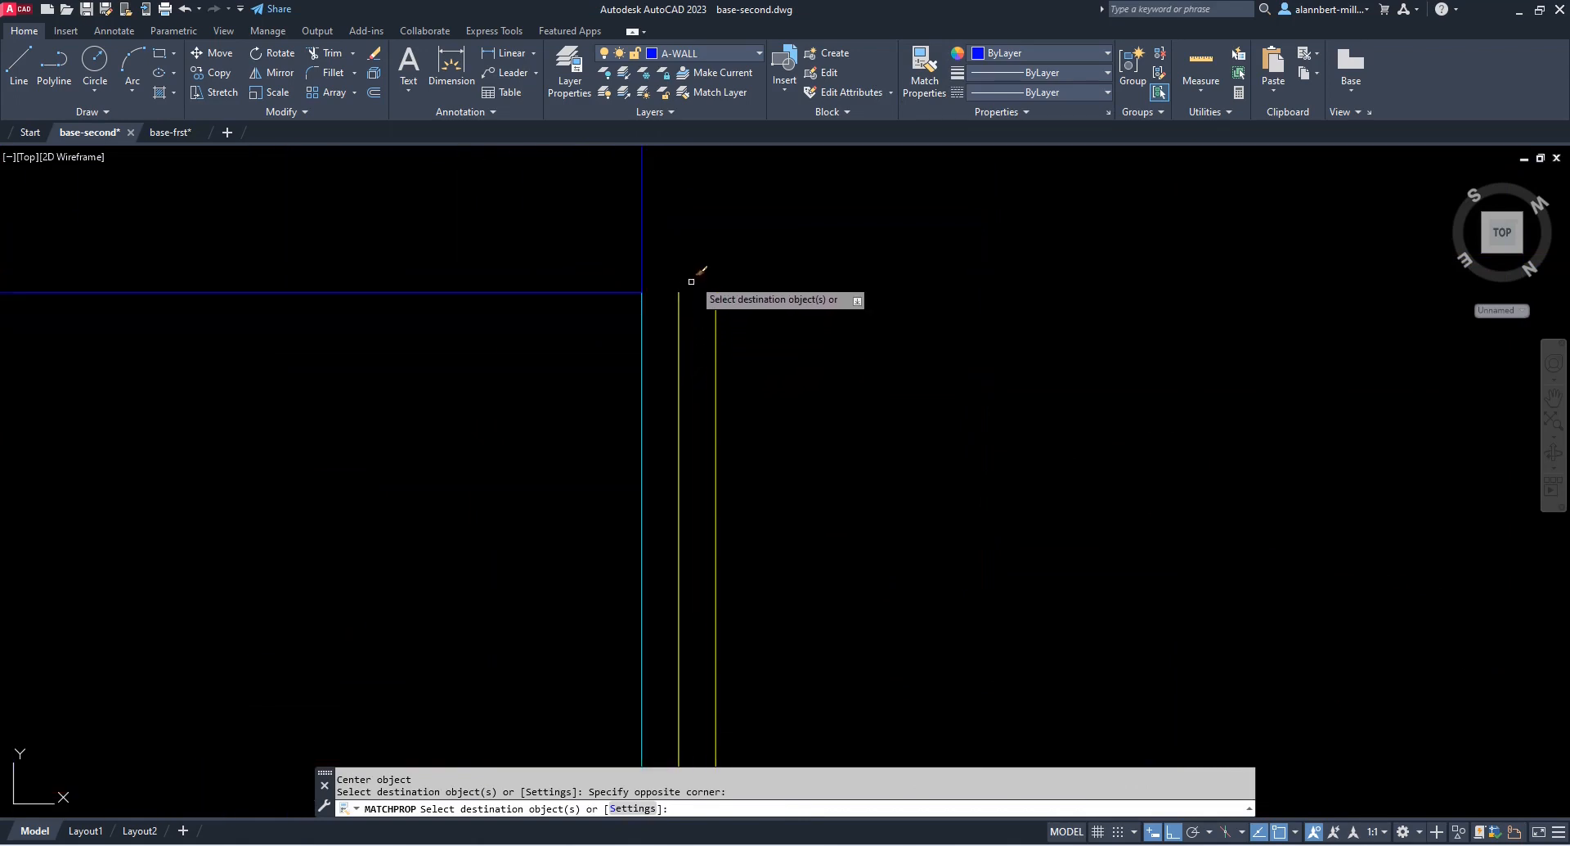
{"action": "scroll", "coordinate": [694, 269], "scroll_direction": "up", "scroll_amount": 2}
{"action": "middle_click_drag", "start_coordinate": [695, 269], "coordinate": [656, 417]}
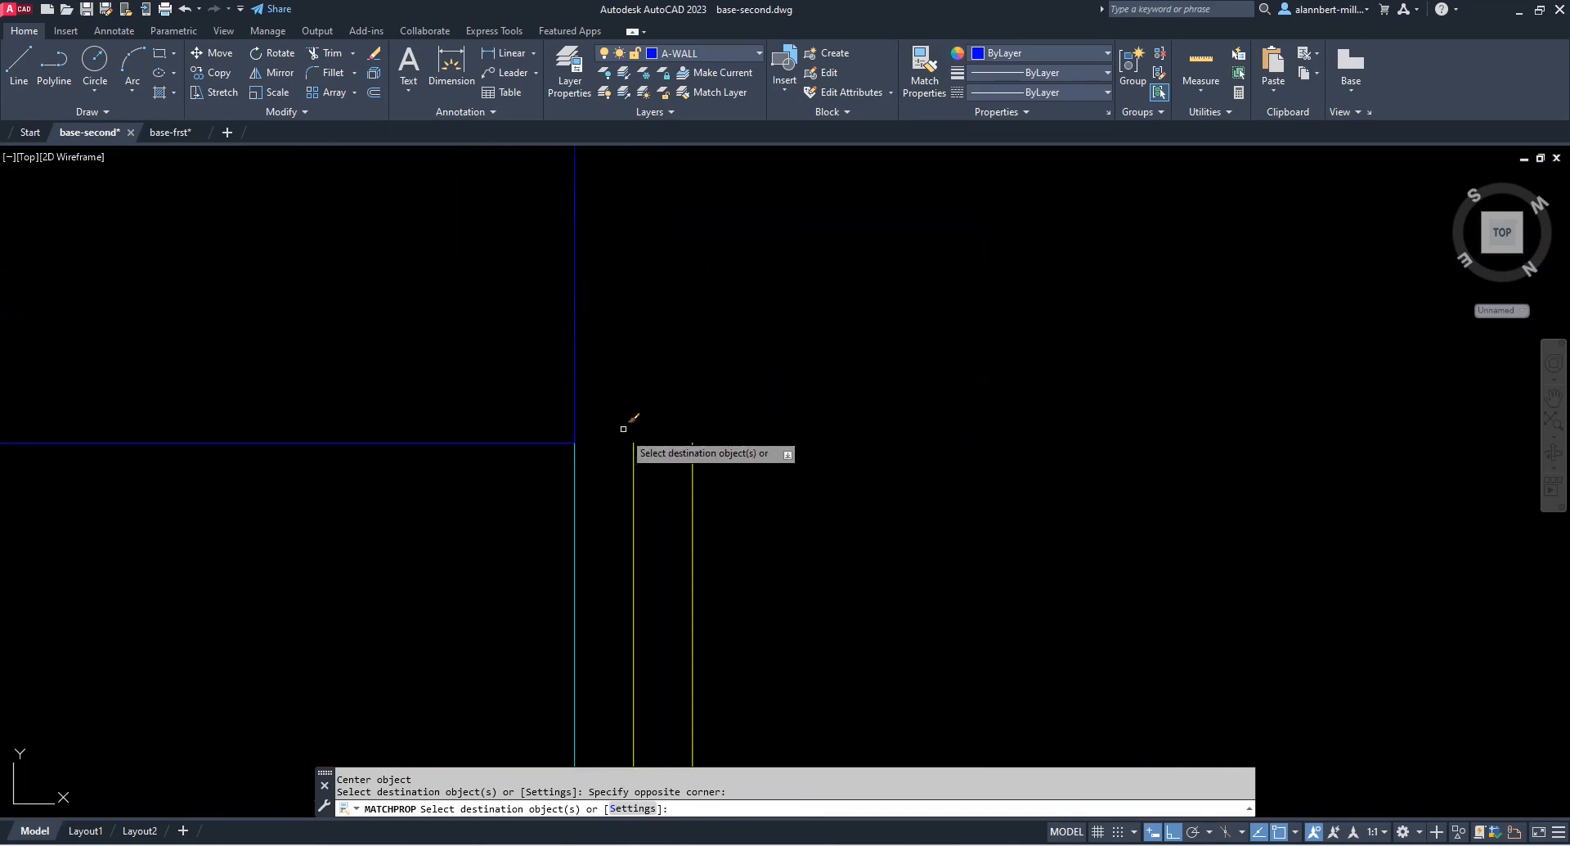
{"action": "key", "text": "Escape"}
{"action": "key", "text": "Escape"}
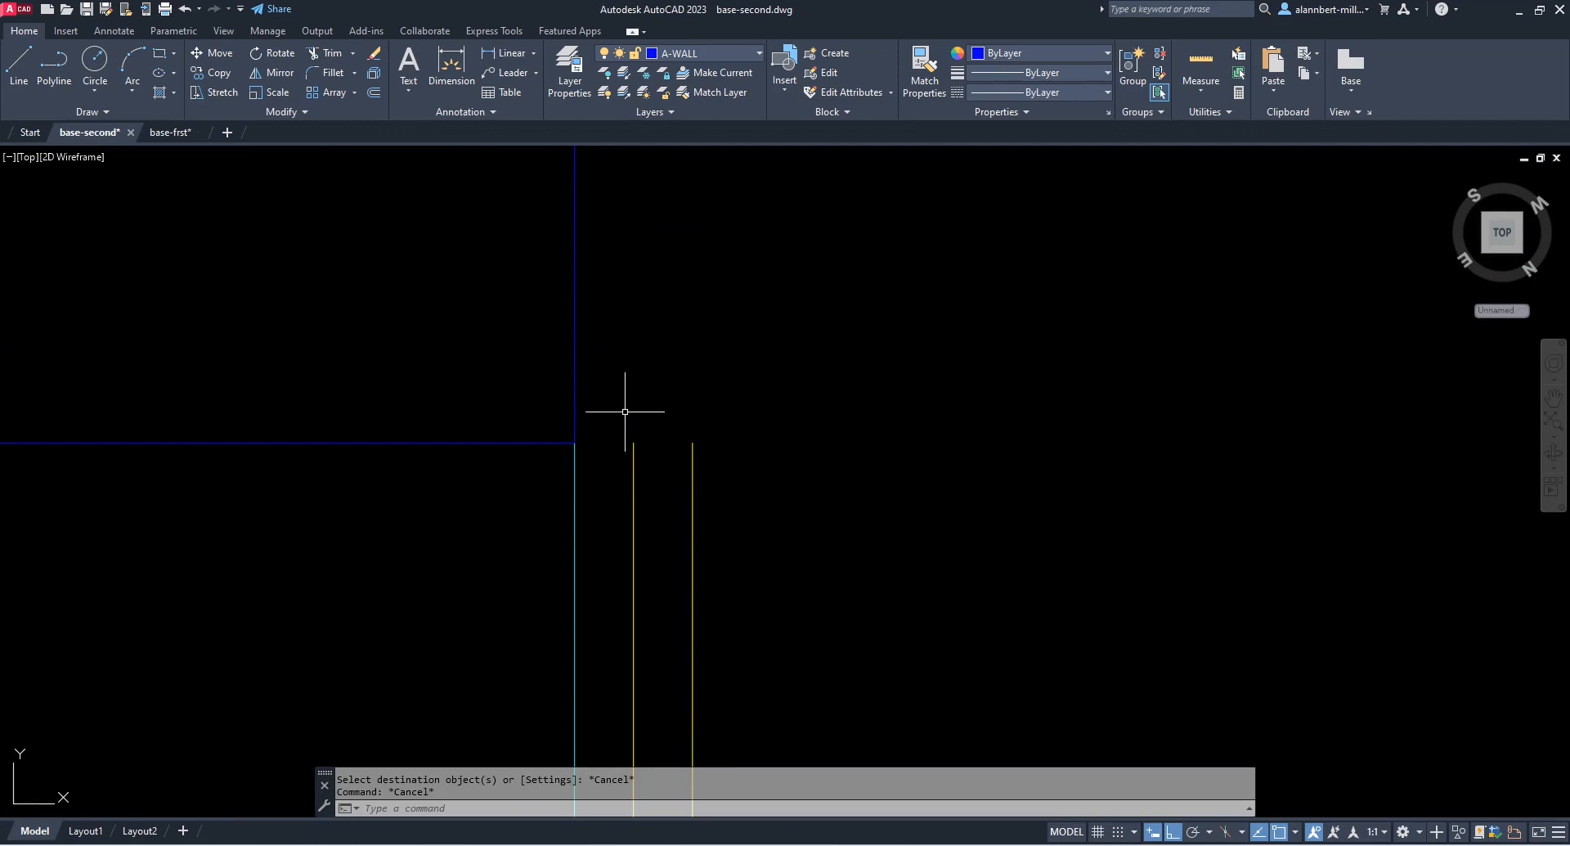
Draw two concentric circles centred on the wall corner, passing through the upper ends of the inner and outer guardrail lines
{"action": "type", "text": "c"}
{"action": "key", "text": "Return"}
{"action": "left_click", "coordinate": [577, 442]}
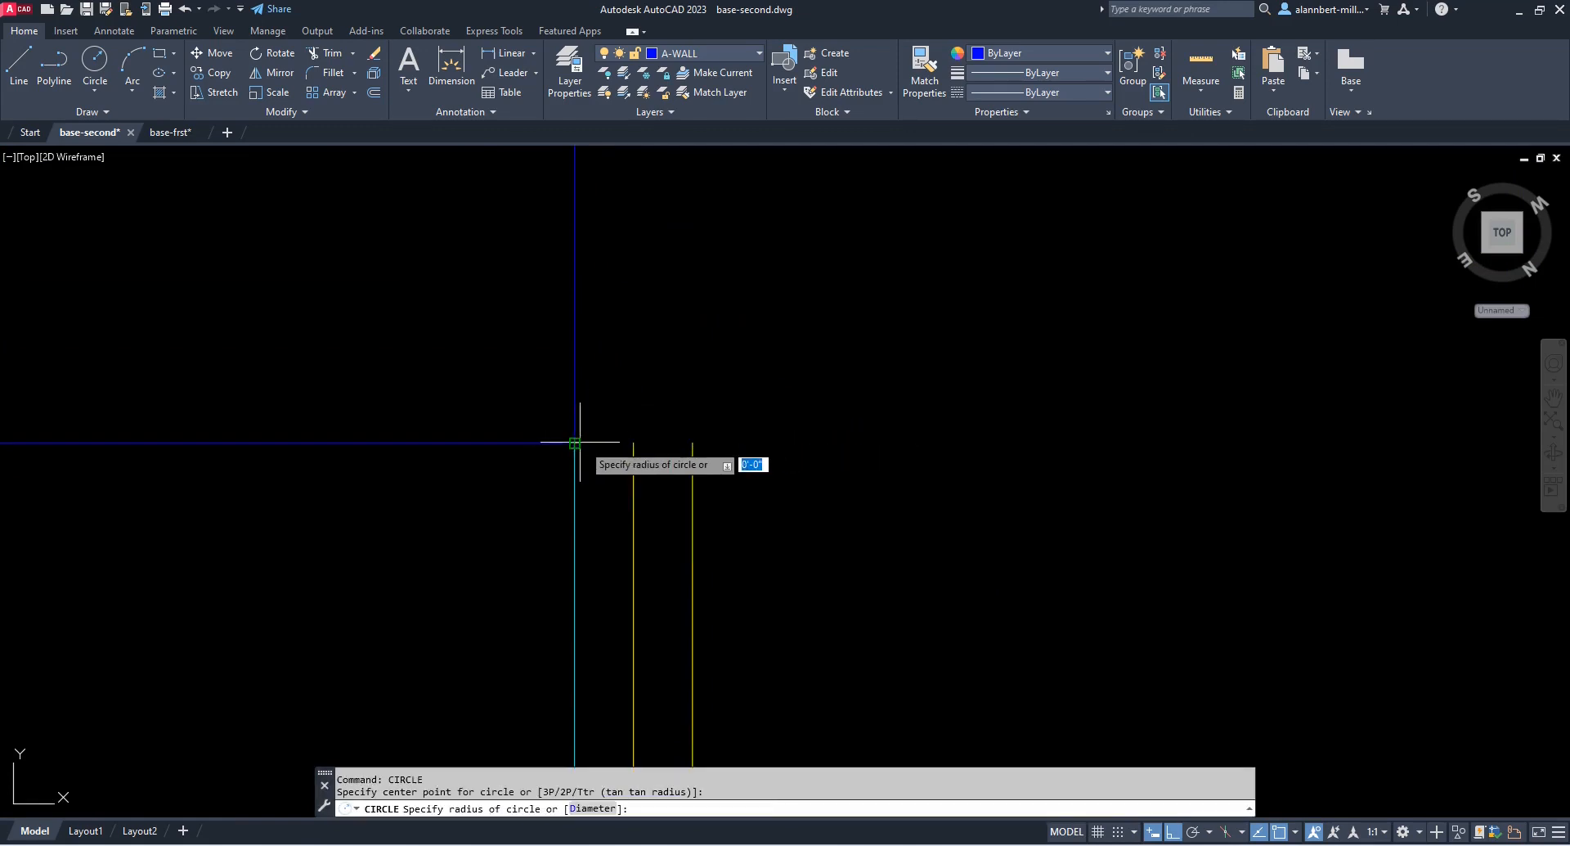
{"action": "left_click", "coordinate": [631, 443]}
{"action": "key", "text": "Return"}
{"action": "left_click", "coordinate": [575, 442]}
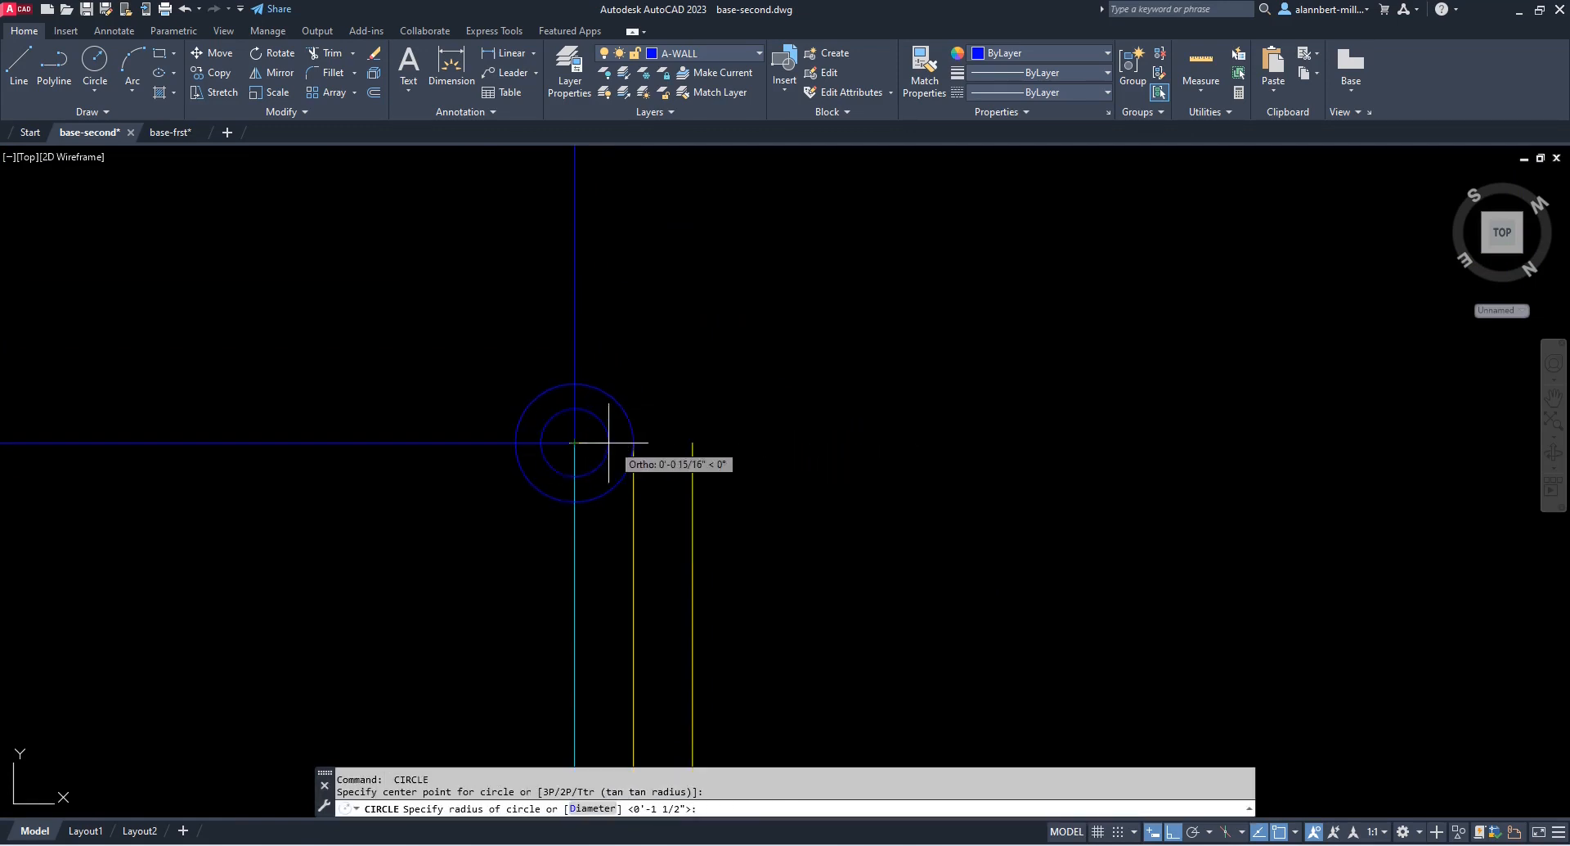
{"action": "left_click", "coordinate": [693, 442]}
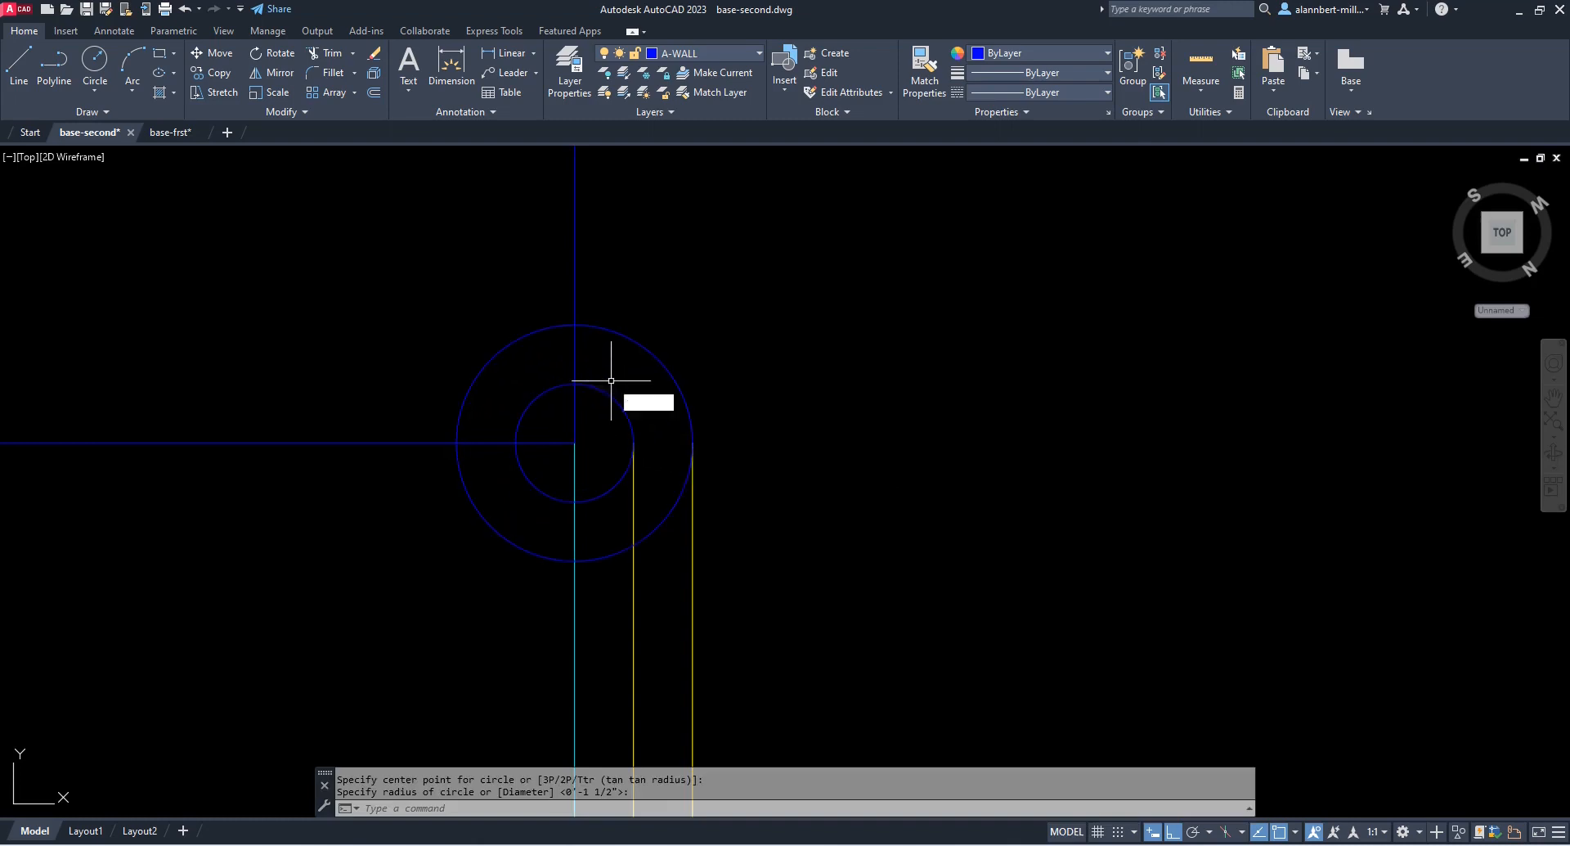
Trim both circles so quarter arcs curve from the upper ends of the guardrail lines to the wall
{"action": "type", "text": "tr"}
{"action": "key", "text": "Return"}
{"action": "left_click", "coordinate": [558, 325]}
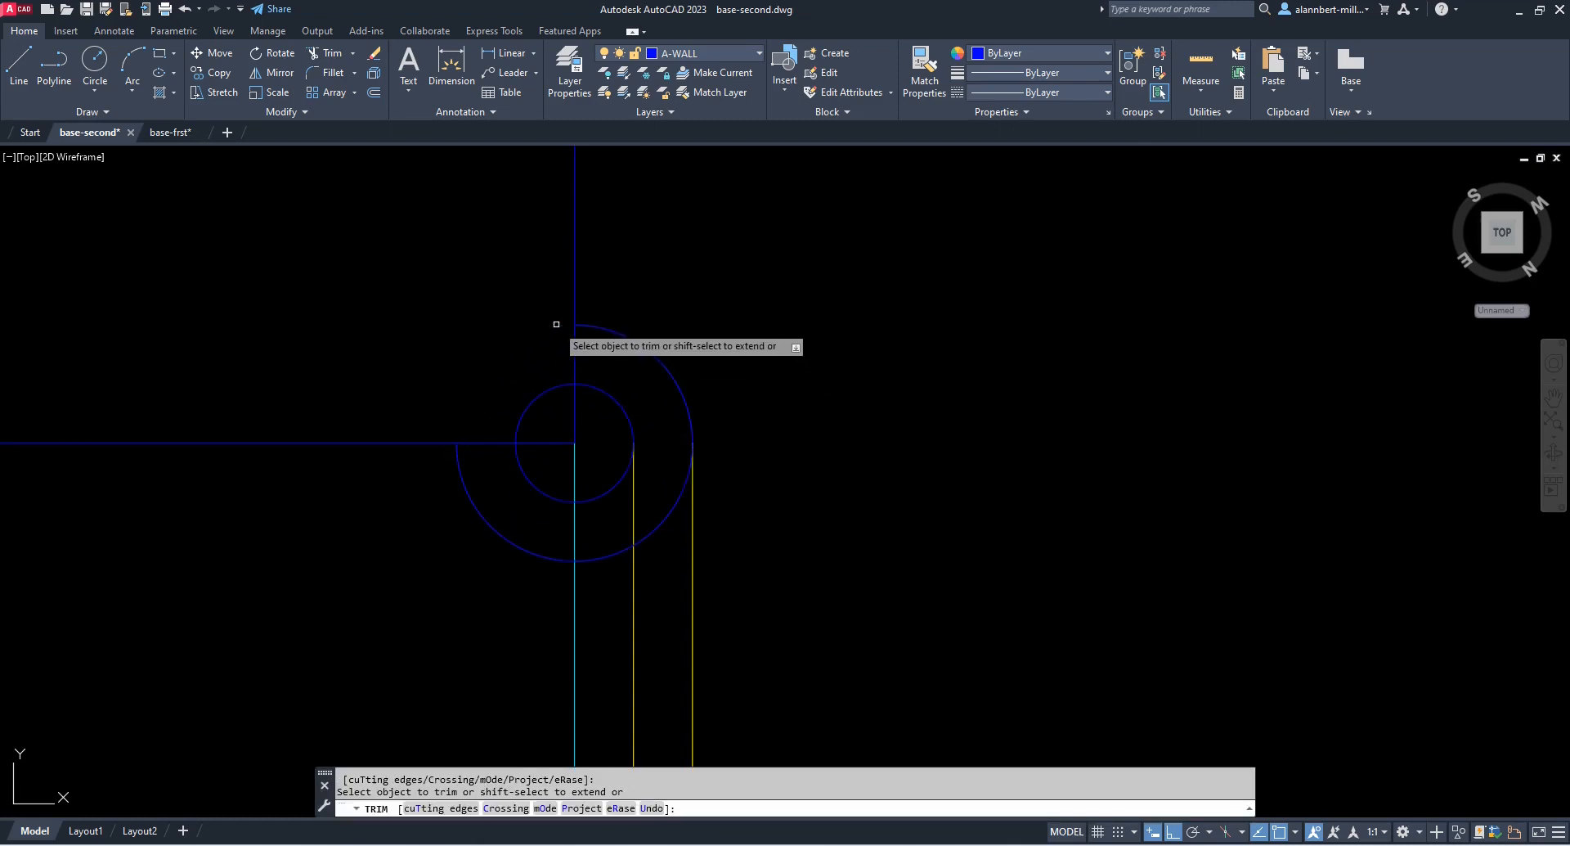
{"action": "left_click", "coordinate": [561, 384]}
{"action": "left_click", "coordinate": [621, 479]}
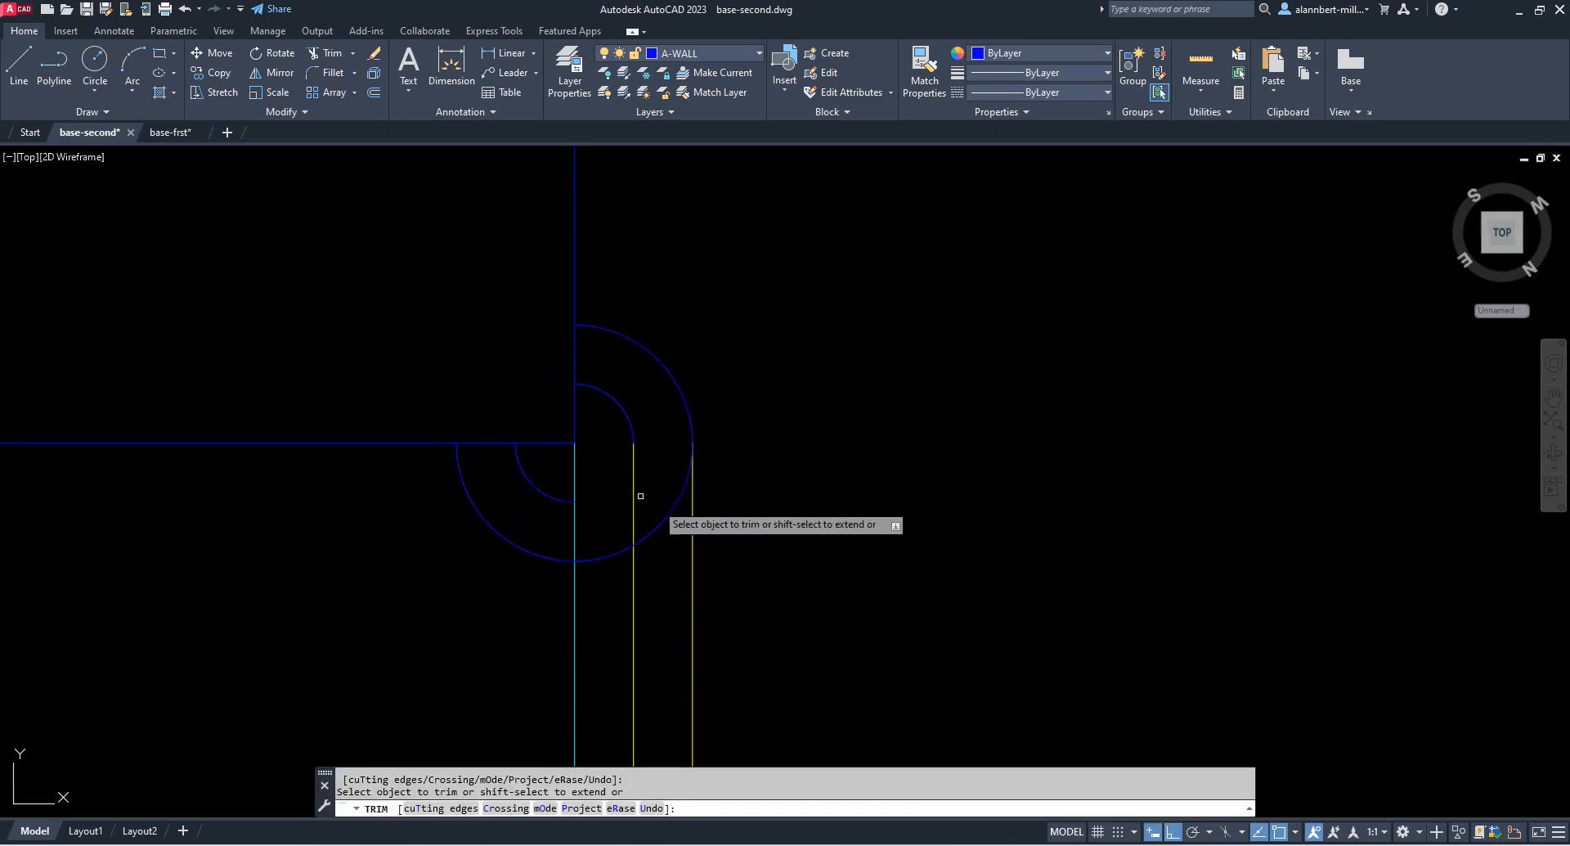
{"action": "left_click", "coordinate": [676, 504]}
{"action": "key", "text": "Return"}
Erase the two leftover circle arcs inside the stairwell, below the wall corner
{"action": "type", "text": "e"}
{"action": "key", "text": "Return"}
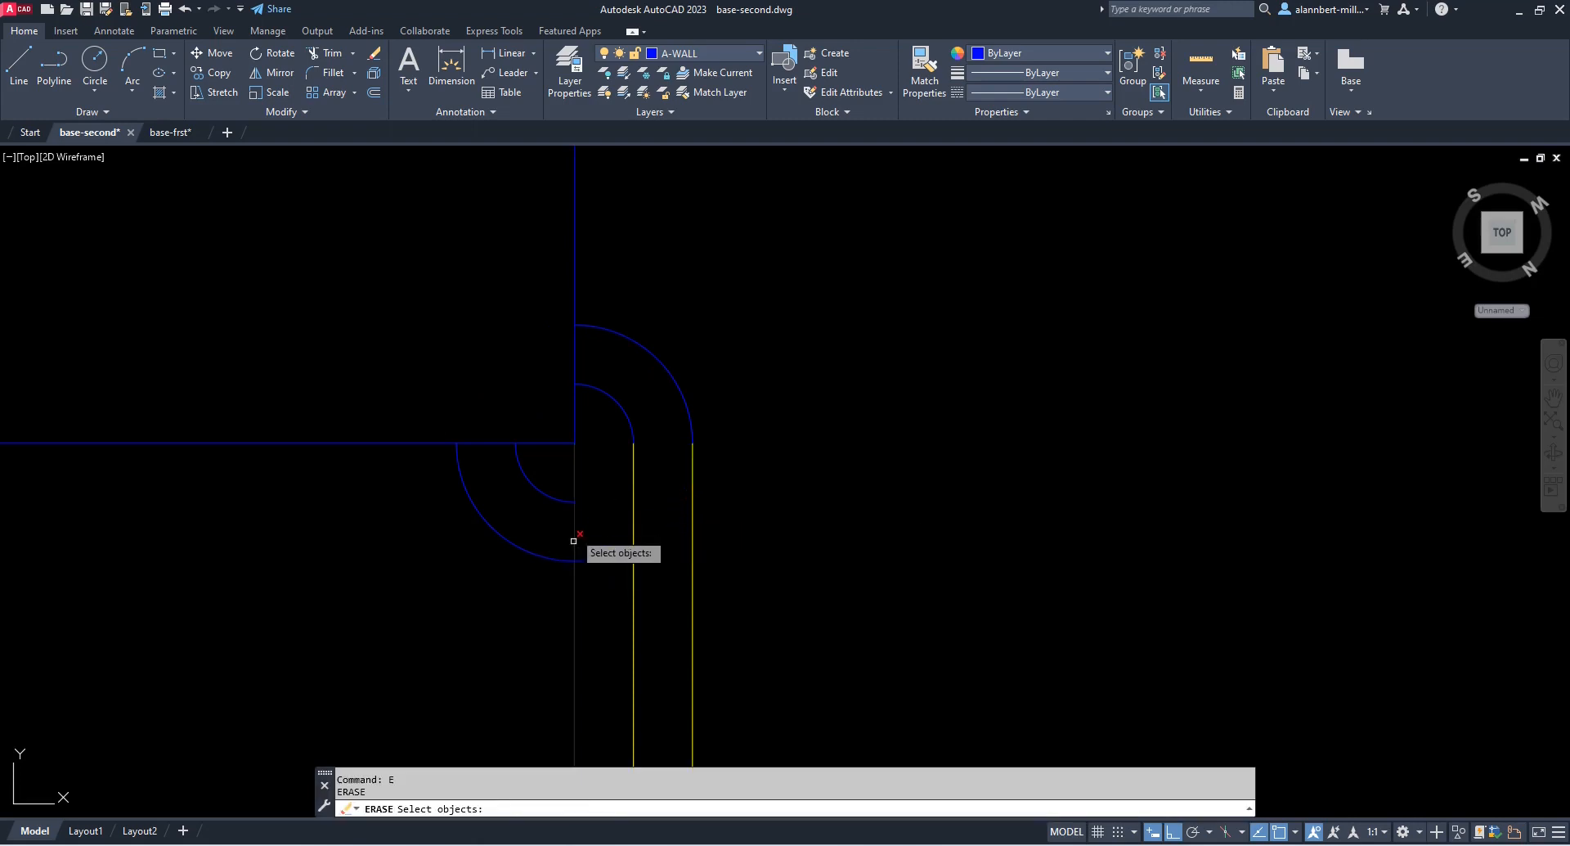
{"action": "left_click", "coordinate": [597, 446]}
{"action": "left_click", "coordinate": [516, 572]}
{"action": "key", "text": "Return"}
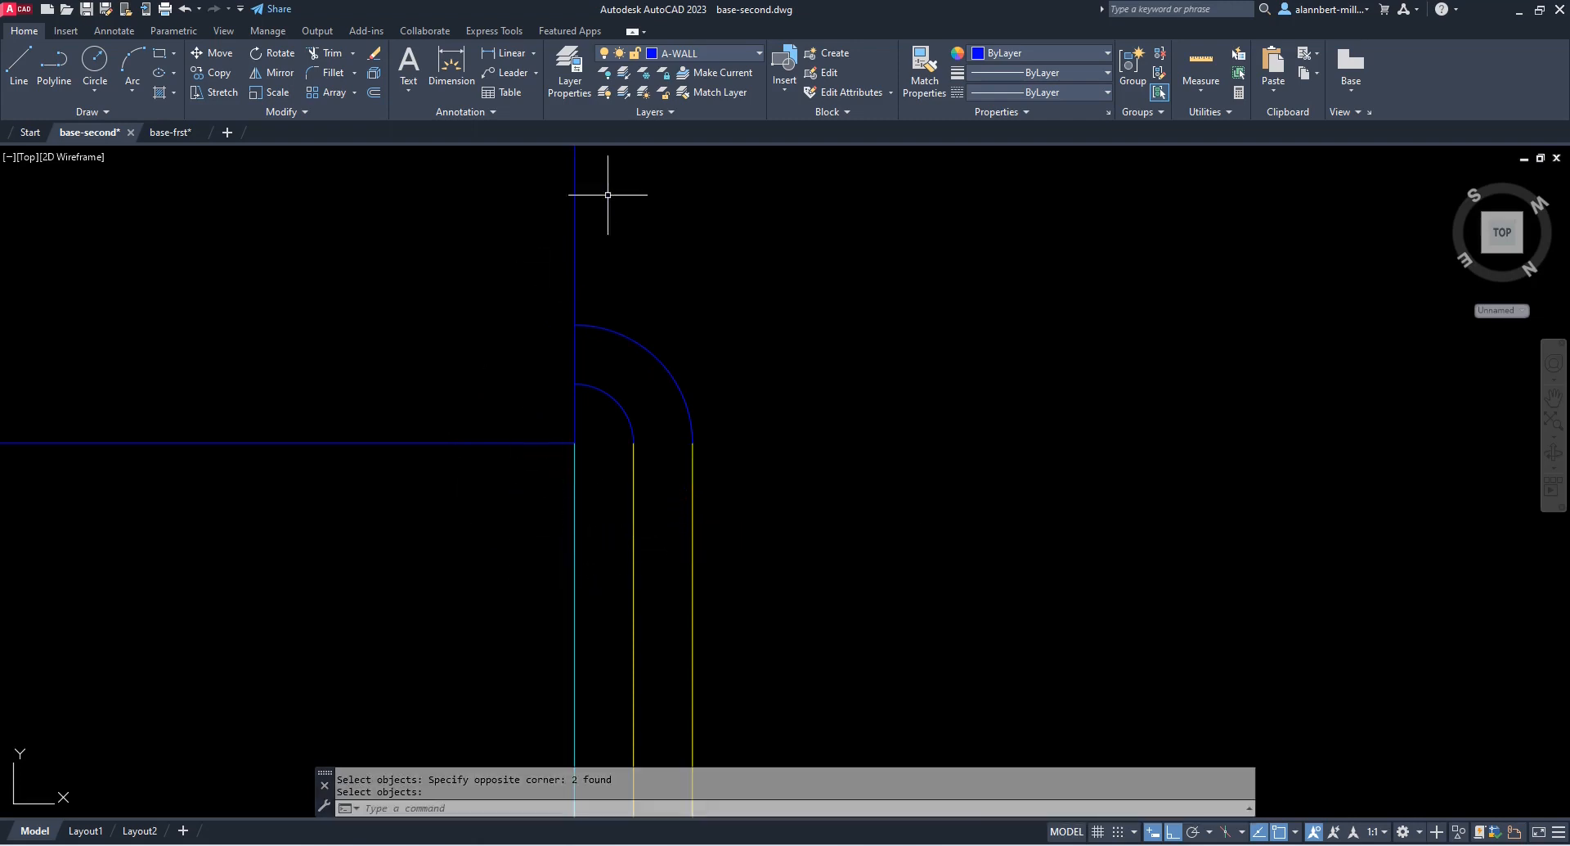
Match the properties of the yellow outer guardrail line onto the two blue quarter arcs at its upper end
{"action": "left_click", "coordinate": [926, 80]}
{"action": "left_click", "coordinate": [690, 456]}
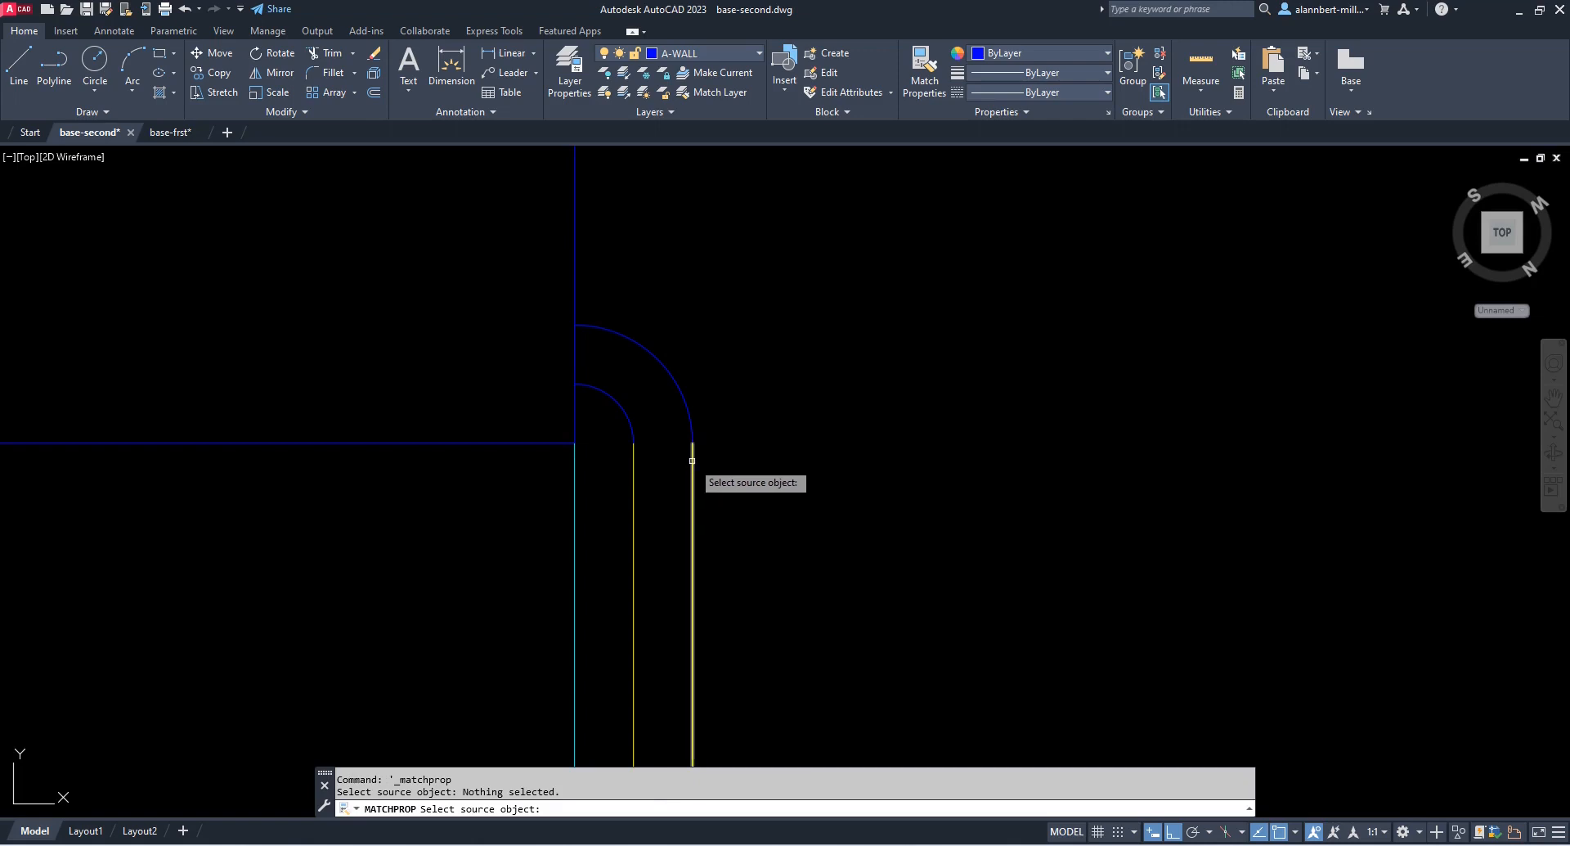
{"action": "left_click", "coordinate": [692, 460]}
{"action": "left_click", "coordinate": [705, 402]}
{"action": "left_click", "coordinate": [625, 468]}
Examine the staircase, its railings and the new guardrail in relation to the surrounding walls and the opening marked with a dashed cross
{"action": "scroll", "coordinate": [692, 484], "scroll_direction": "down", "scroll_amount": 8}
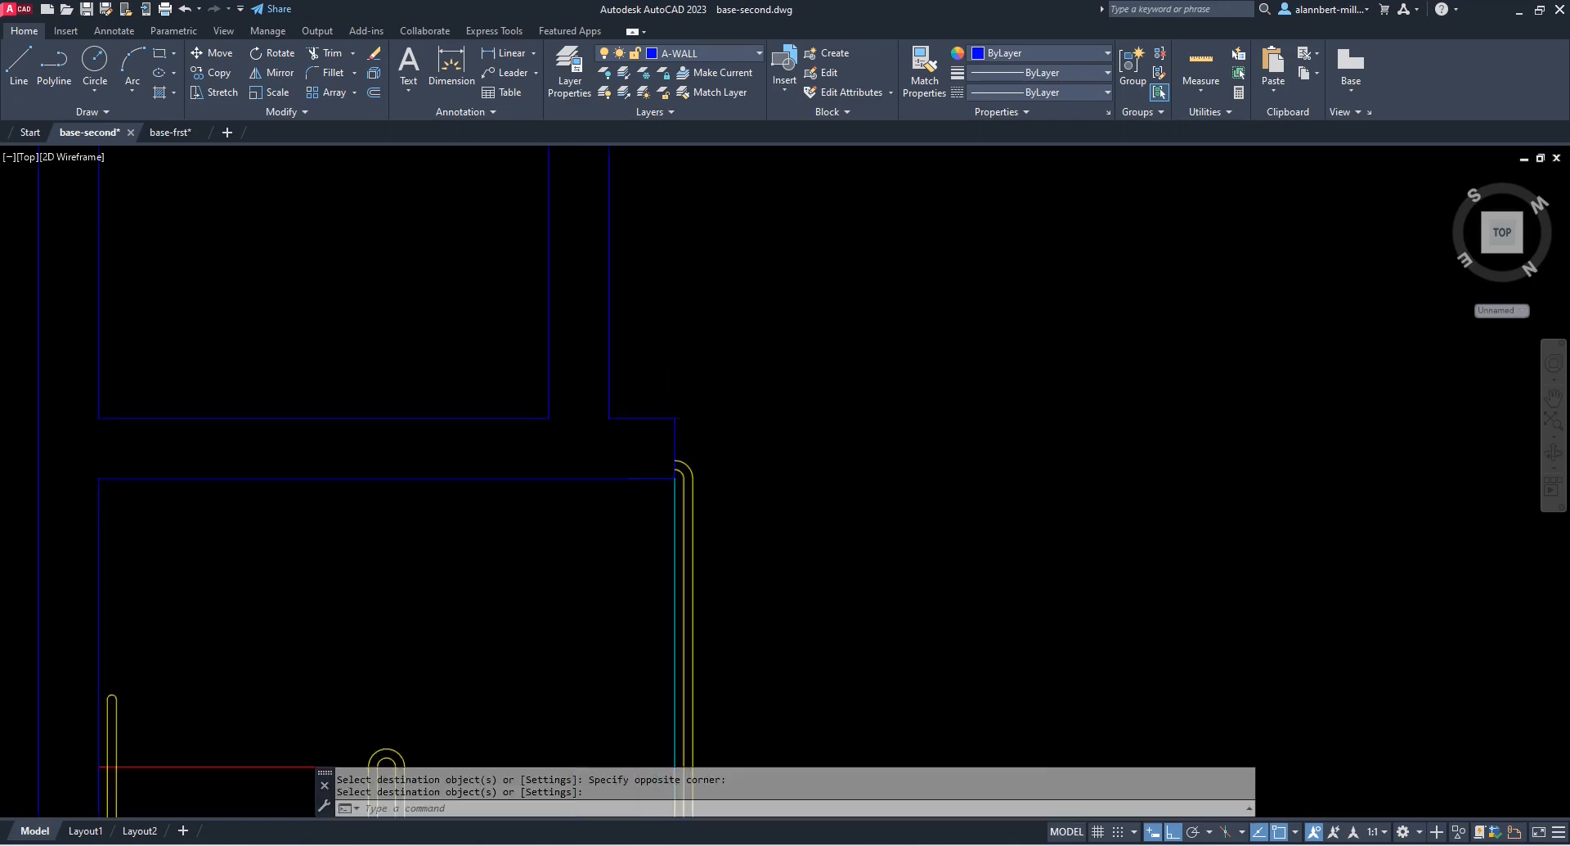
{"action": "scroll", "coordinate": [687, 491], "scroll_direction": "down", "scroll_amount": 6}
{"action": "middle_click_drag", "start_coordinate": [689, 492], "coordinate": [562, 362]}
{"action": "scroll", "coordinate": [543, 512], "scroll_direction": "up", "scroll_amount": 2}
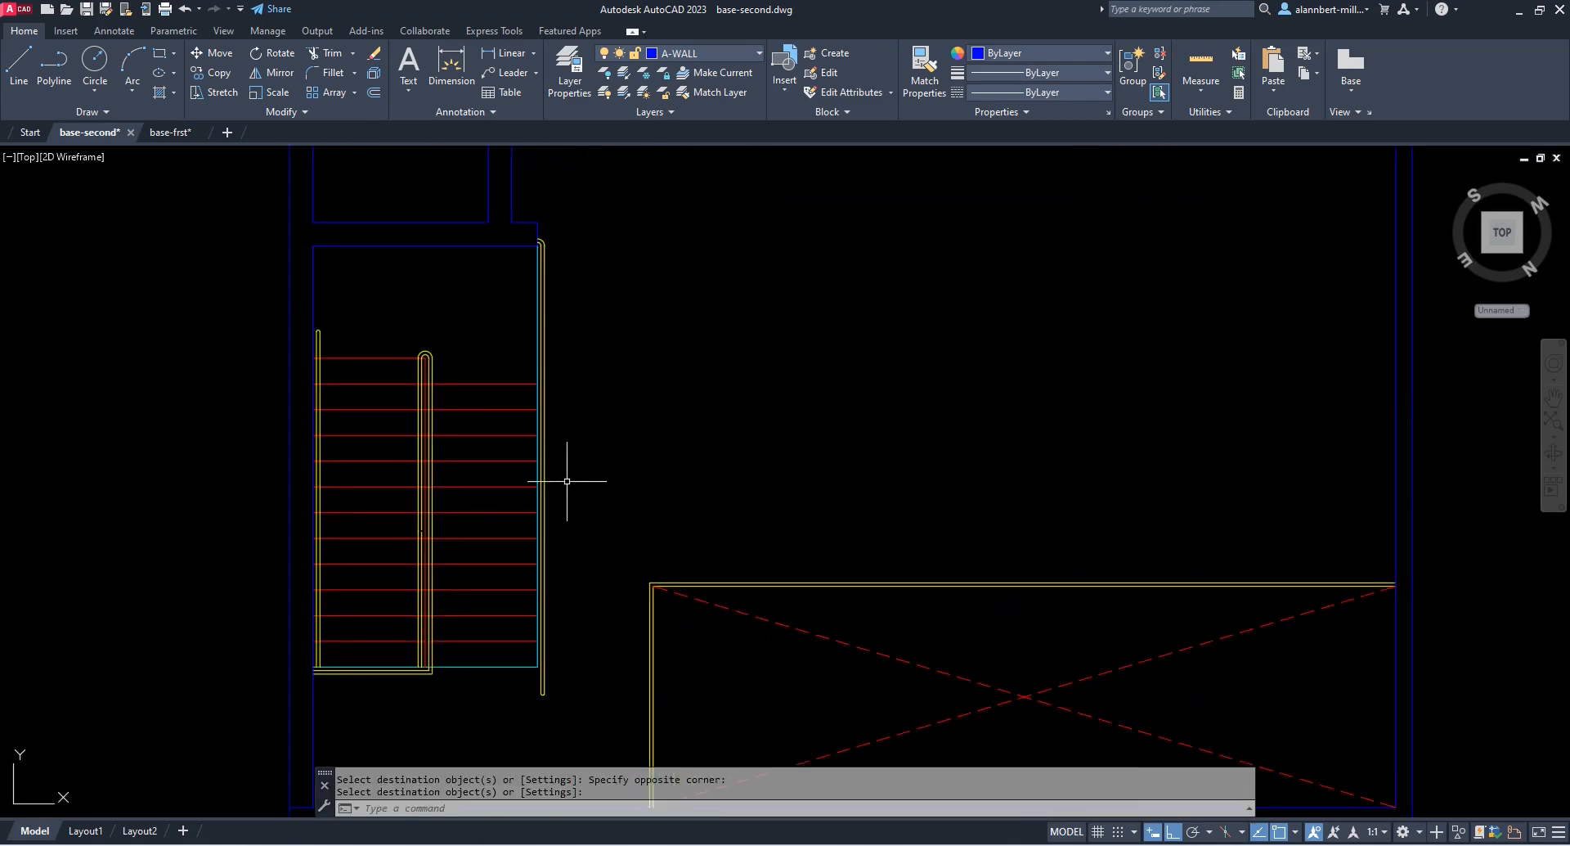
{"action": "scroll", "coordinate": [603, 413], "scroll_direction": "down", "scroll_amount": 4}
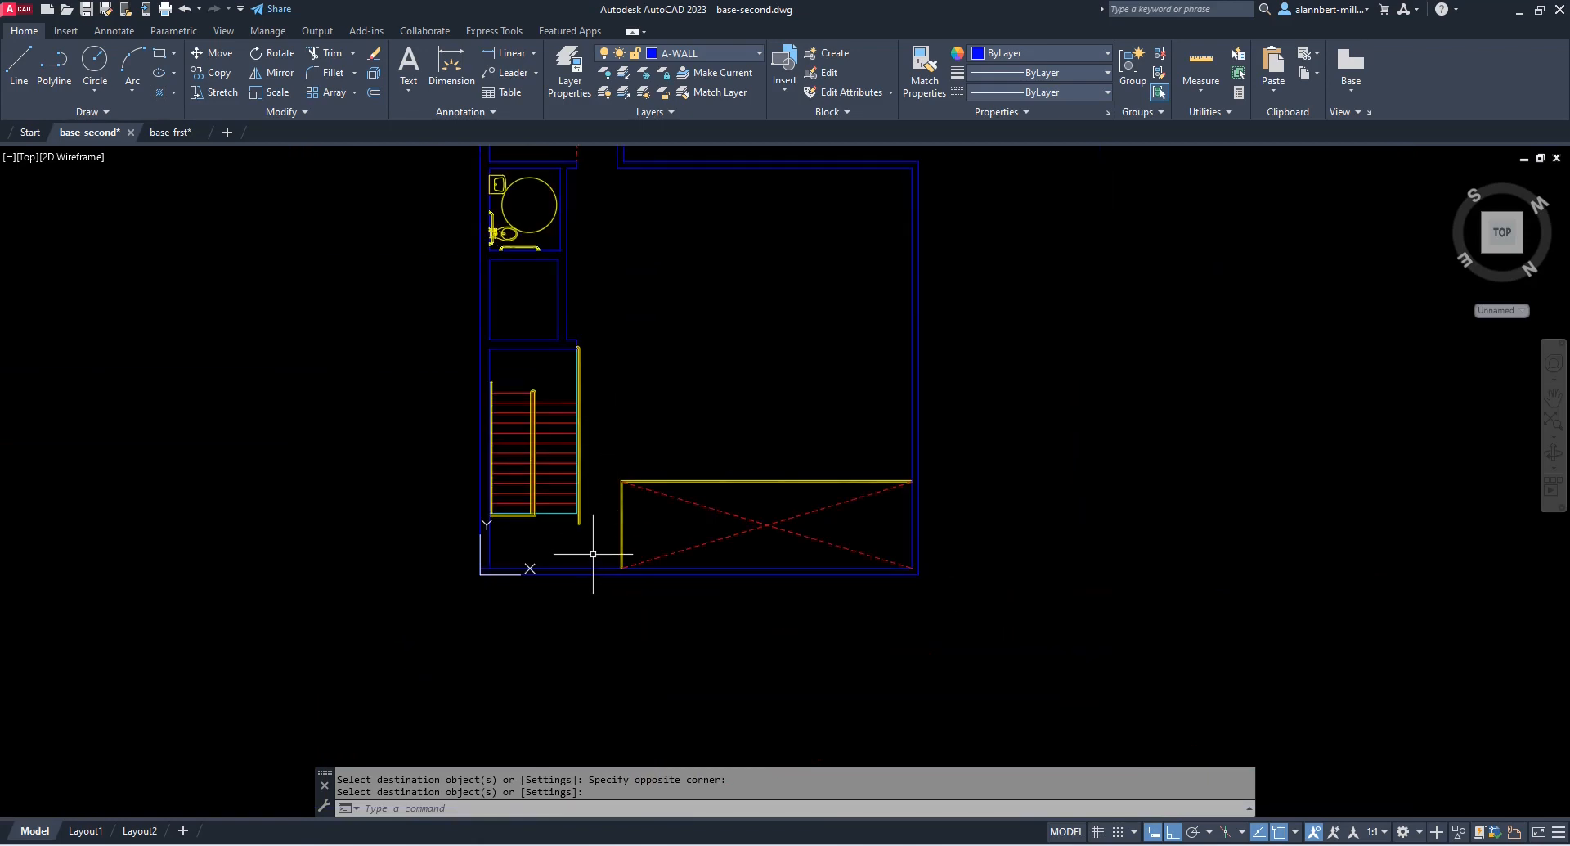
{"action": "scroll", "coordinate": [598, 458], "scroll_direction": "up", "scroll_amount": 4}
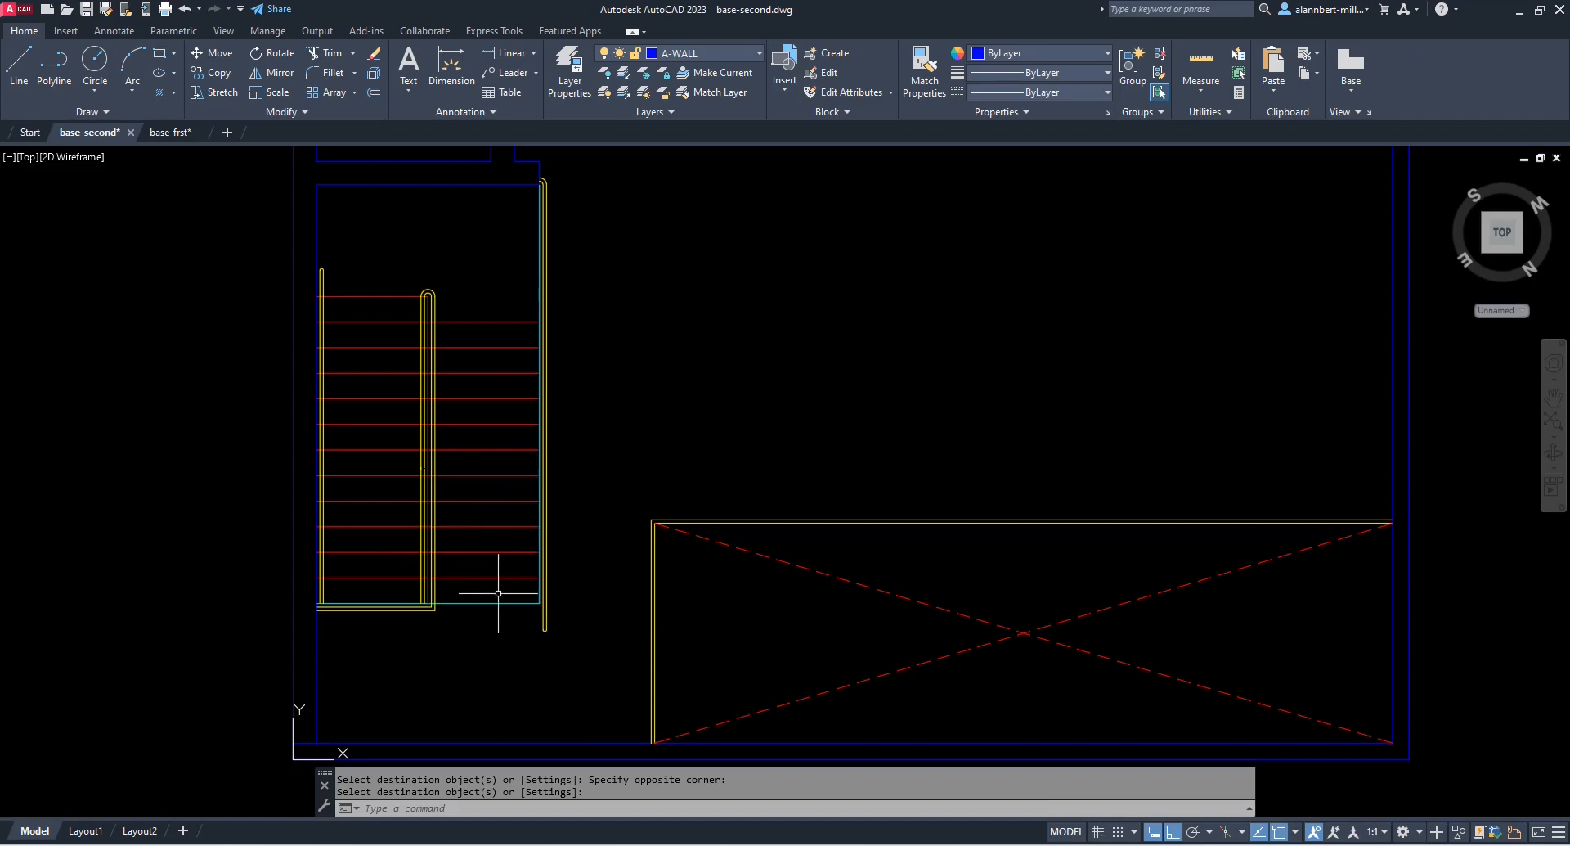
{"action": "scroll", "coordinate": [379, 526], "scroll_direction": "up", "scroll_amount": 2}
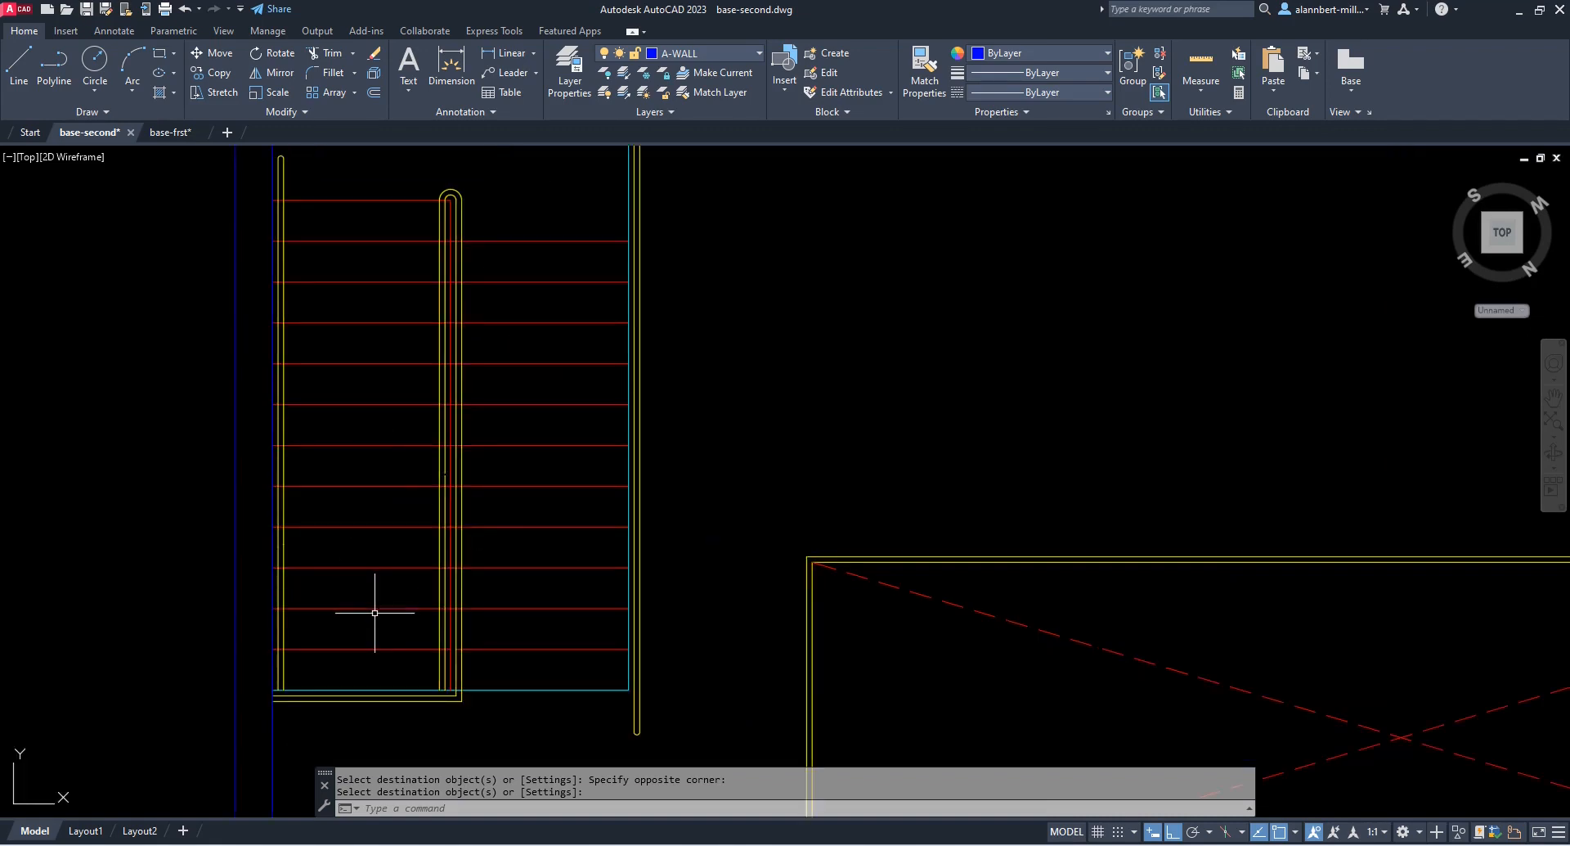
{"action": "scroll", "coordinate": [374, 613], "scroll_direction": "down", "scroll_amount": 4}
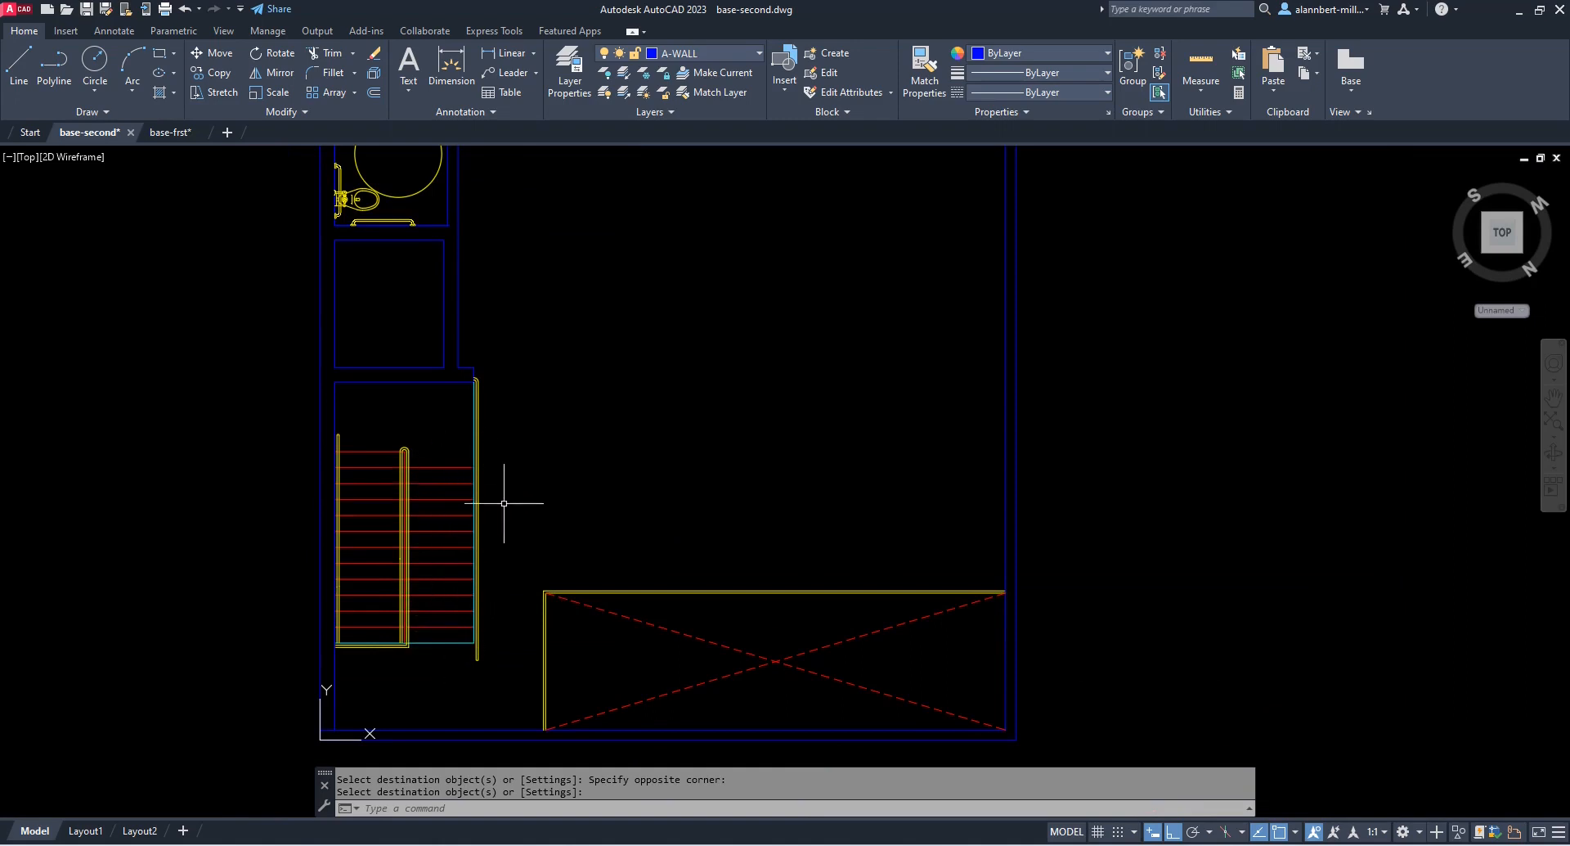
{"action": "scroll", "coordinate": [472, 673], "scroll_direction": "up", "scroll_amount": 4}
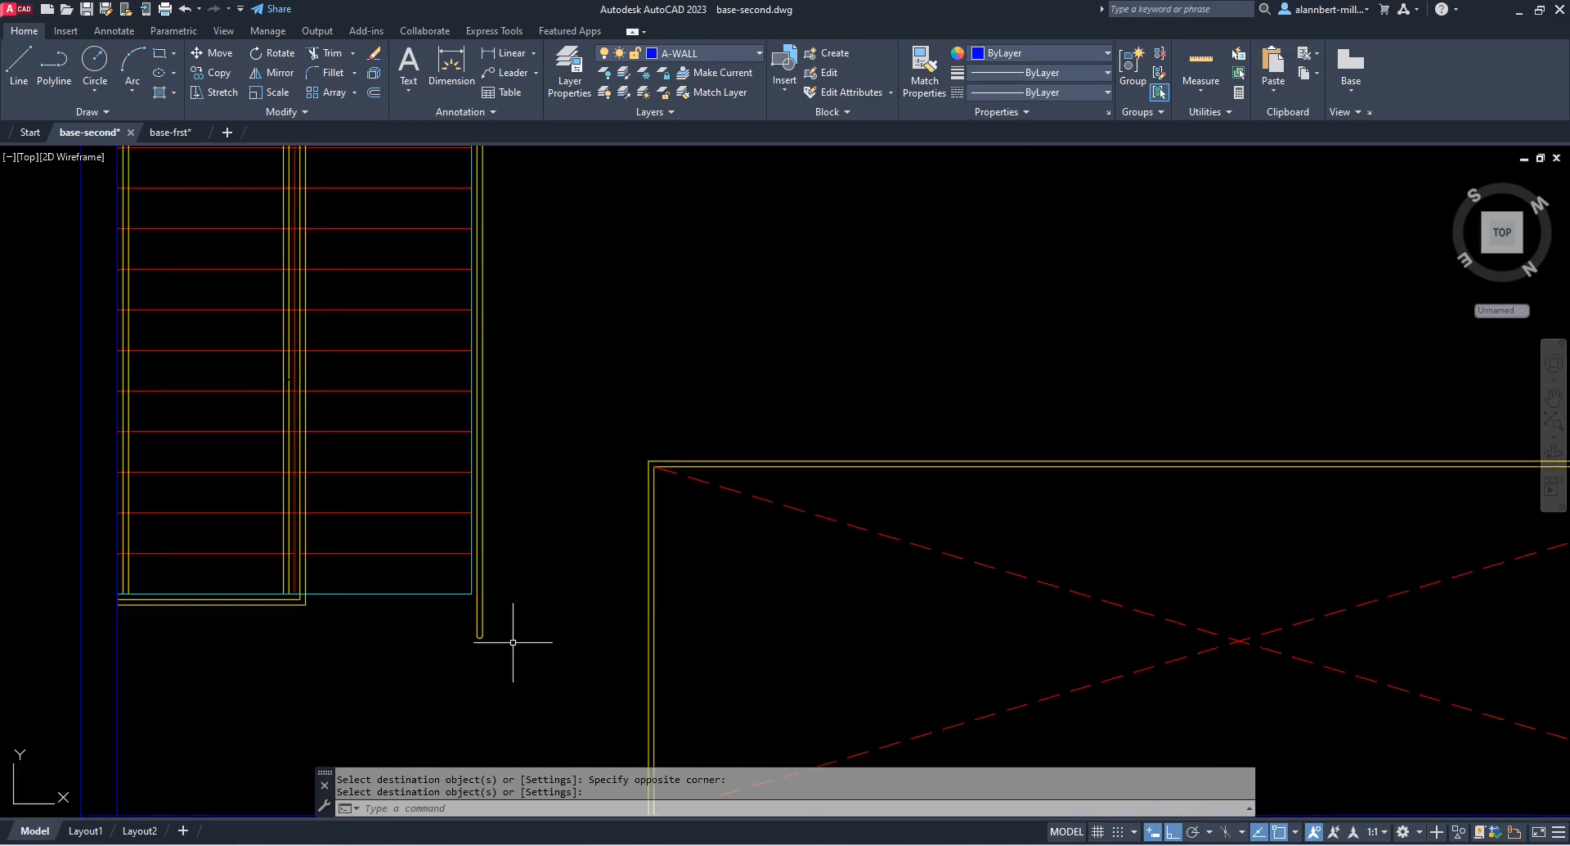
{"action": "middle_click_drag", "start_coordinate": [519, 638], "coordinate": [566, 472]}
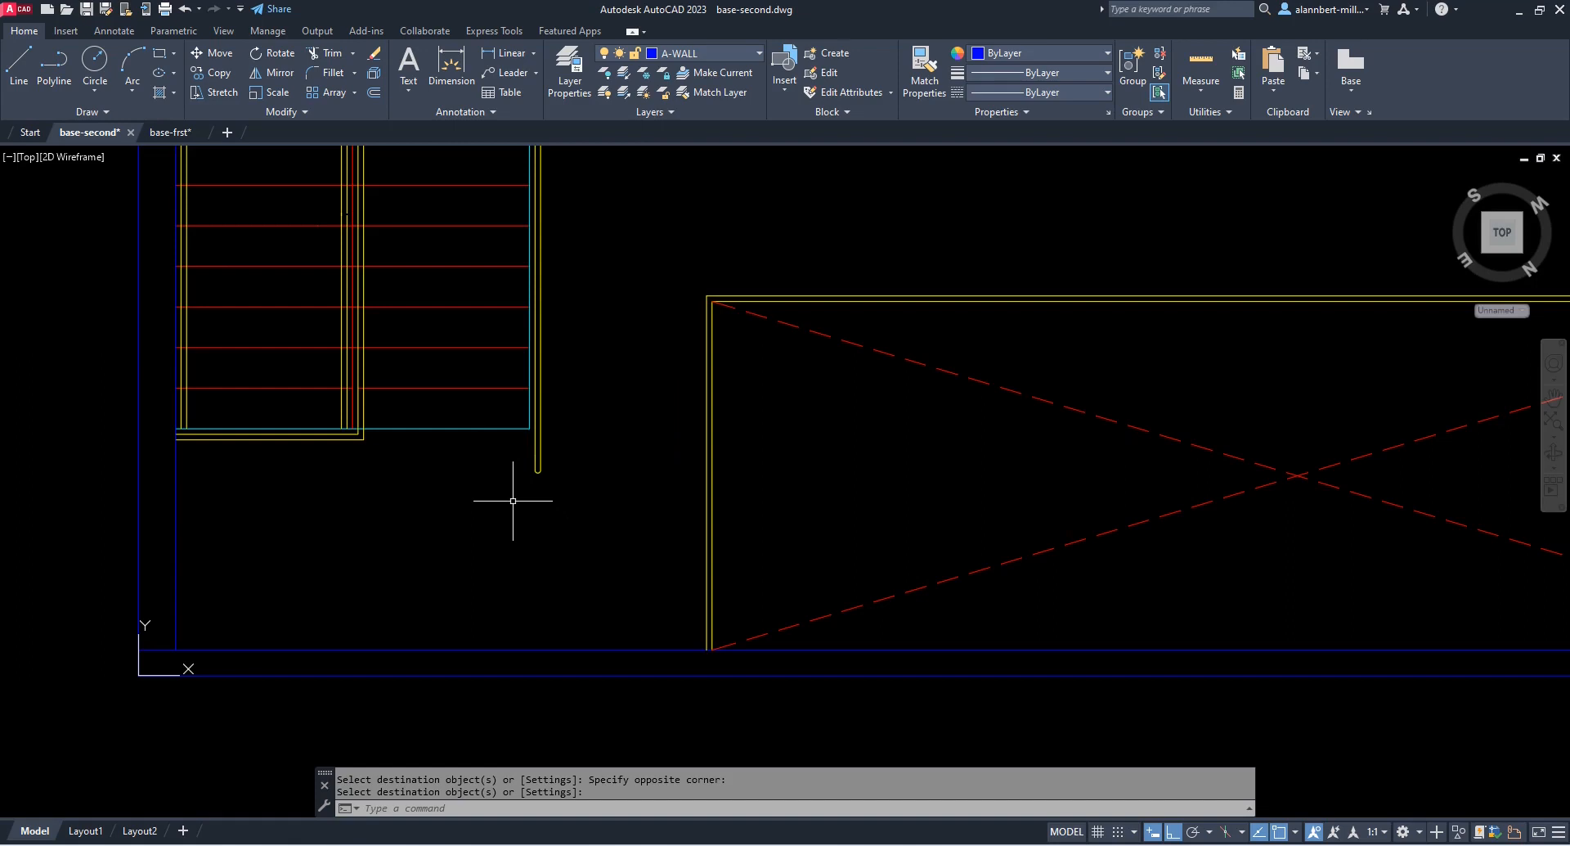
{"action": "scroll", "coordinate": [513, 501], "scroll_direction": "down", "scroll_amount": 2}
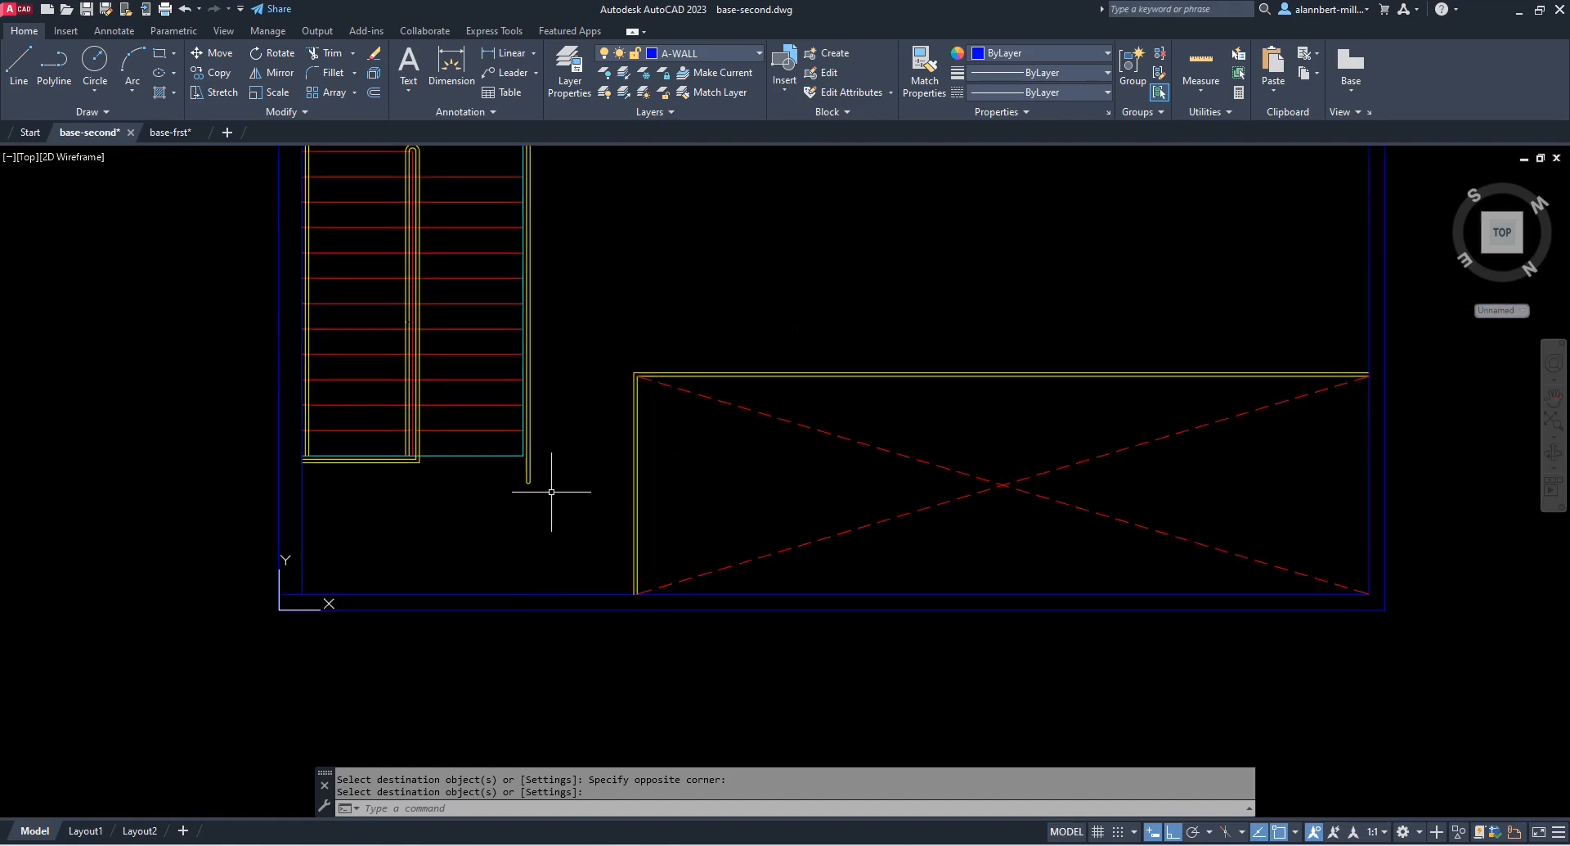
{"action": "scroll", "coordinate": [566, 466], "scroll_direction": "down", "scroll_amount": 2}
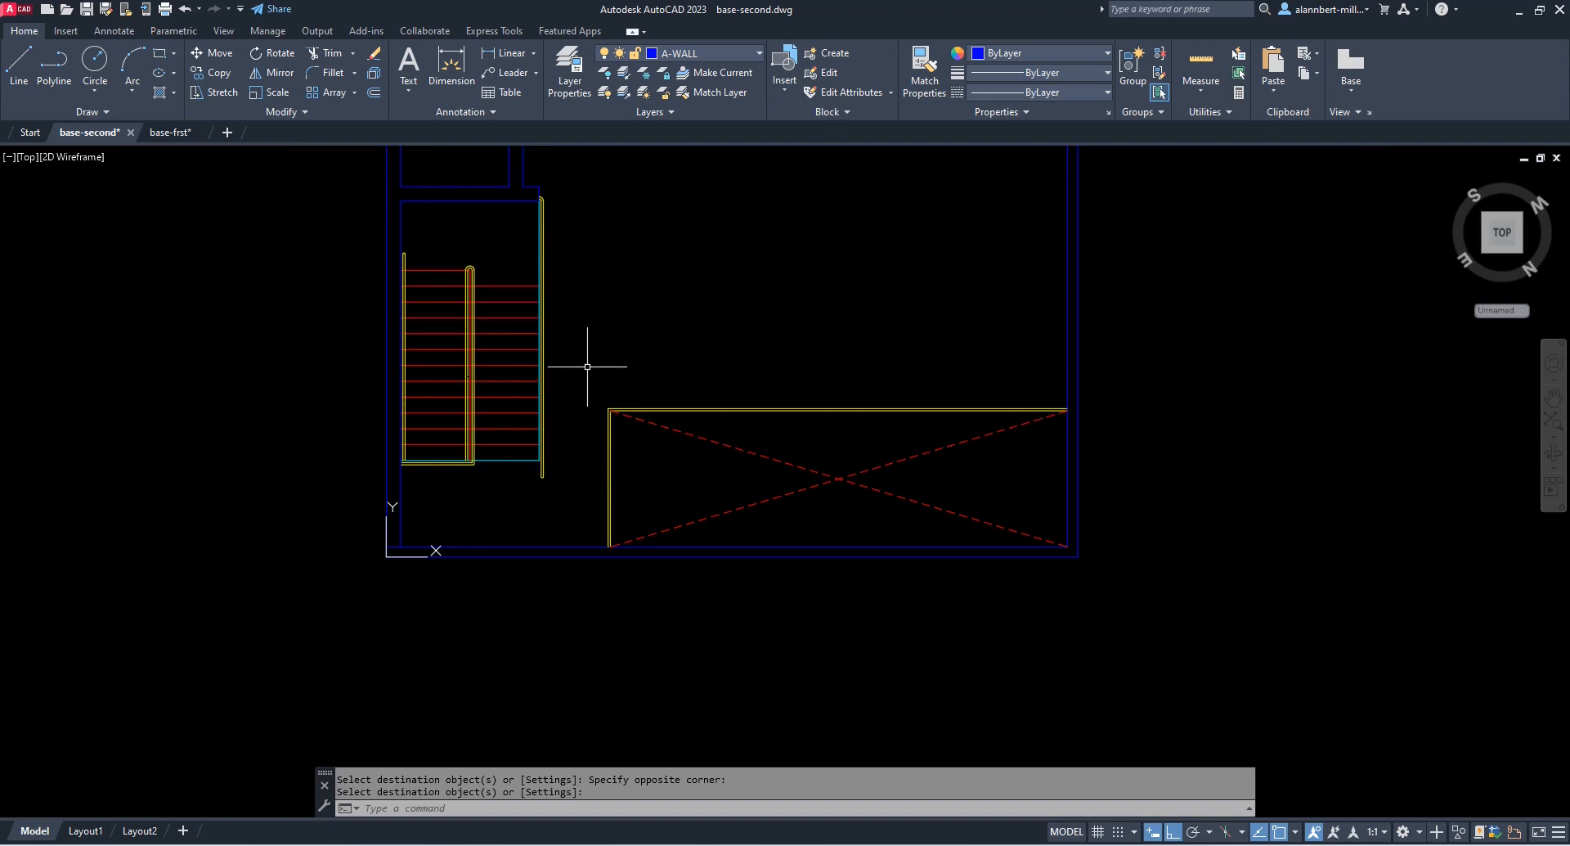
Examine the second-floor plan from the reworked staircase up to the dashed staircase in the upper stairwell
{"action": "mouse_move", "coordinate": [578, 330]}
{"action": "middle_mouse_down"}
{"action": "mouse_move", "coordinate": [586, 428]}
{"action": "mouse_move", "coordinate": [591, 403]}
{"action": "middle_mouse_up"}
{"action": "scroll", "coordinate": [584, 333], "scroll_direction": "up", "scroll_amount": 1}
{"action": "scroll", "coordinate": [591, 360], "scroll_direction": "down", "scroll_amount": 3}
{"action": "mouse_move", "coordinate": [580, 289]}
{"action": "middle_mouse_down"}
{"action": "mouse_move", "coordinate": [605, 500]}
{"action": "mouse_move", "coordinate": [541, 428]}
{"action": "middle_mouse_up"}
{"action": "scroll", "coordinate": [610, 489], "scroll_direction": "up", "scroll_amount": 1}
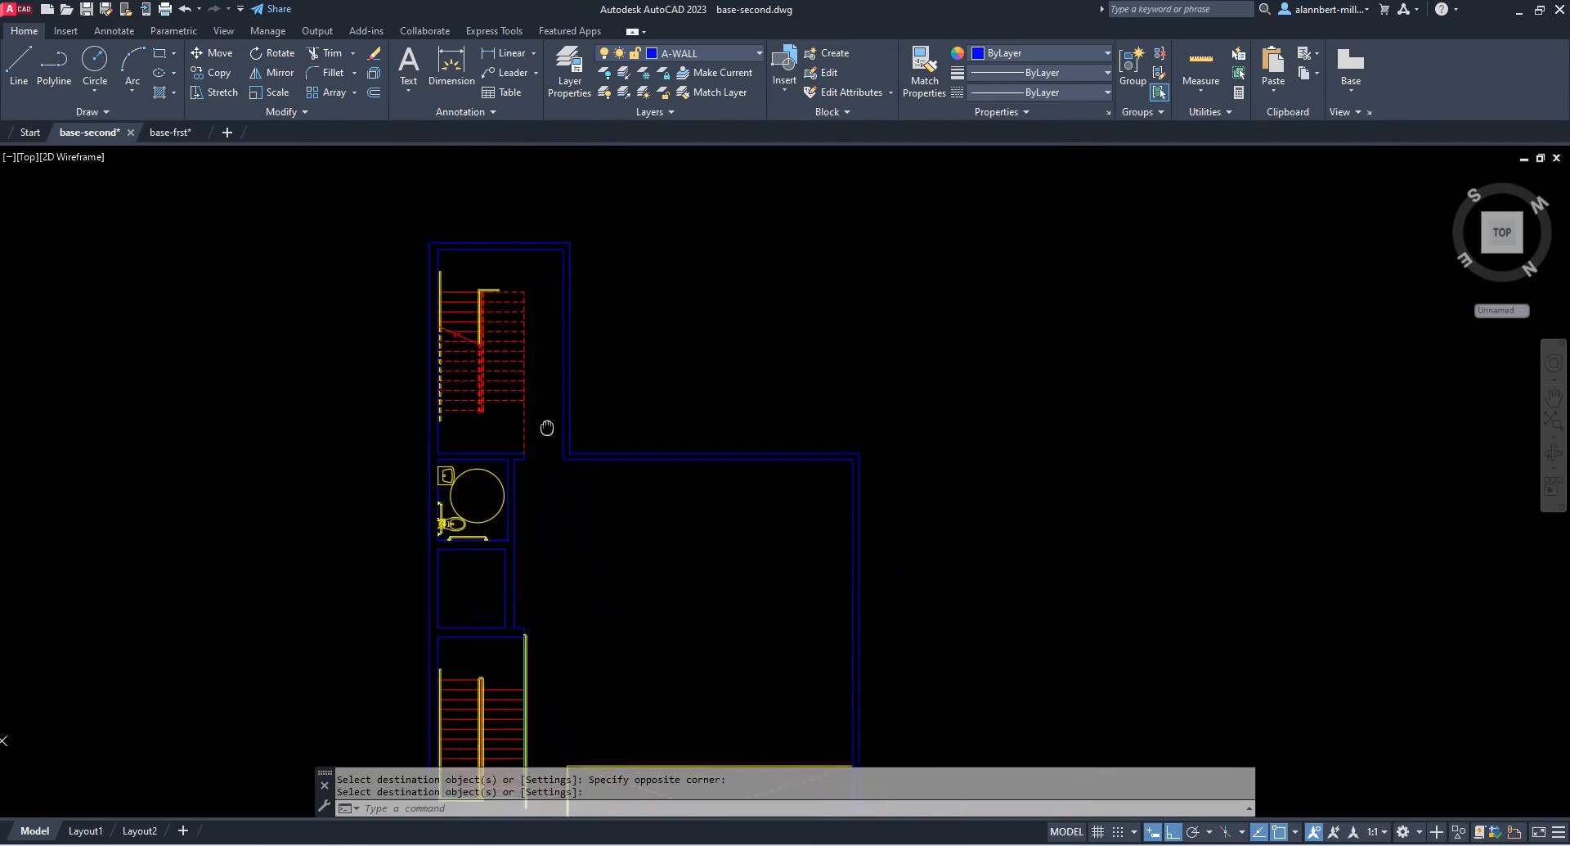
{"action": "scroll", "coordinate": [531, 421], "scroll_direction": "up", "scroll_amount": 2}
{"action": "scroll", "coordinate": [518, 419], "scroll_direction": "up", "scroll_amount": 1}
{"action": "scroll", "coordinate": [518, 414], "scroll_direction": "down", "scroll_amount": 3}
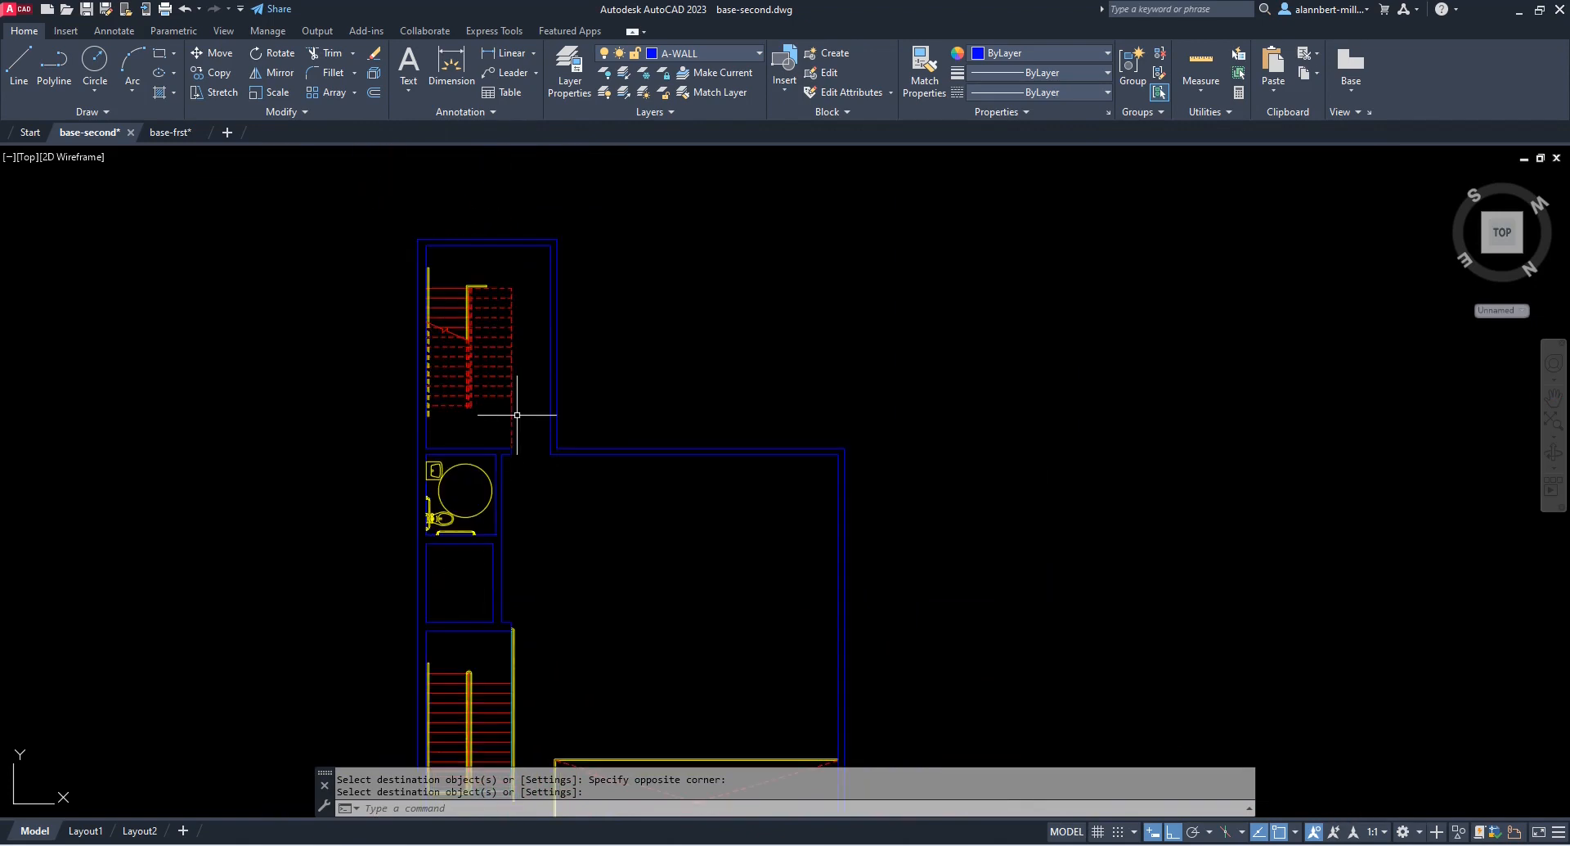
{"action": "middle_click_drag", "start_coordinate": [518, 414], "coordinate": [468, 466]}
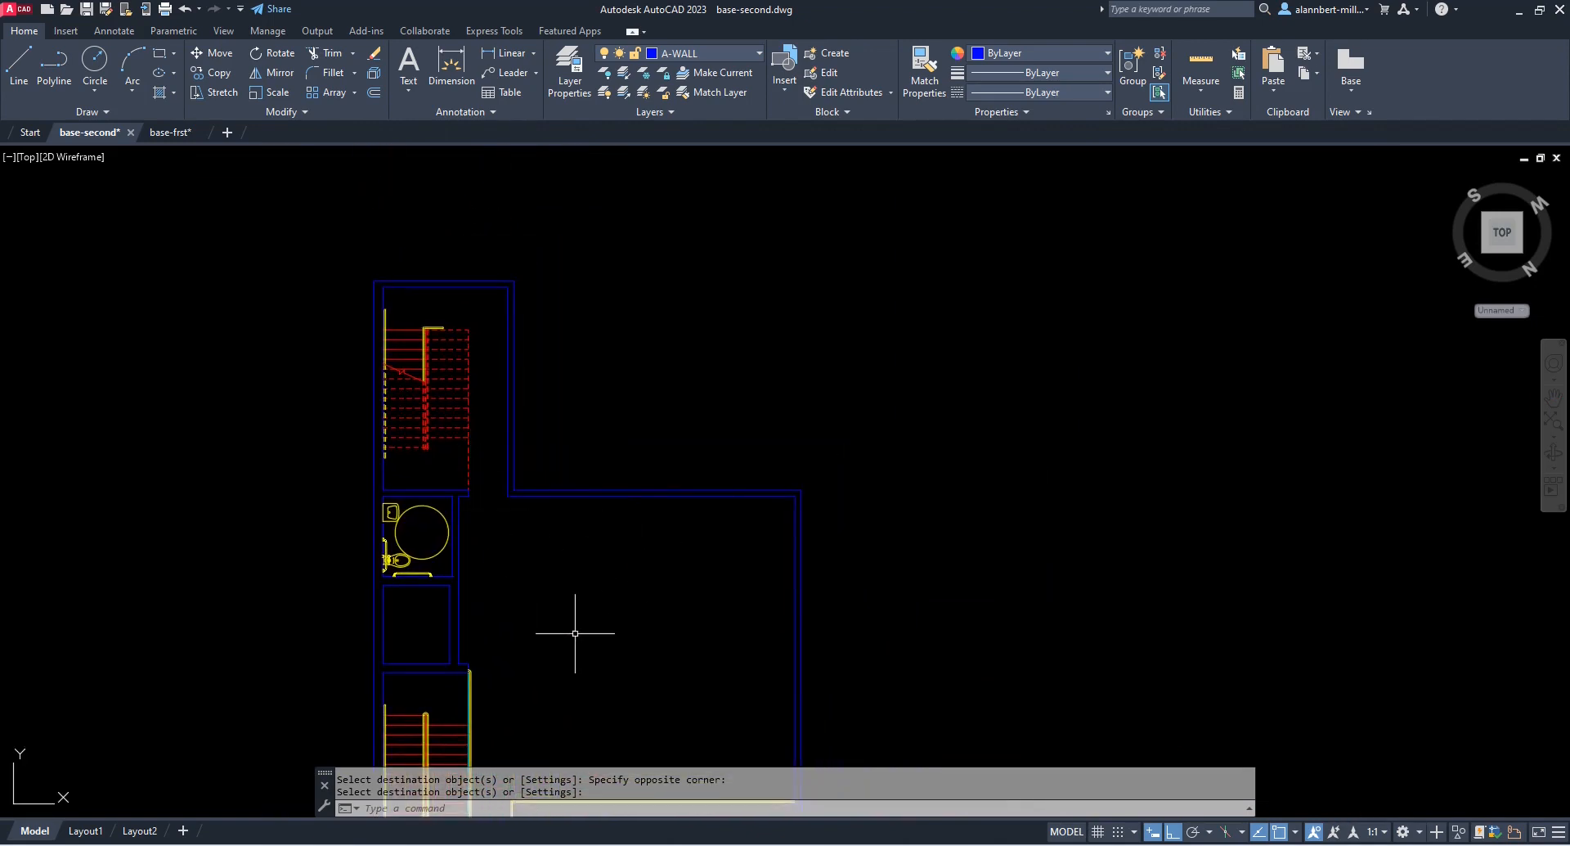
{"action": "middle_click_drag", "start_coordinate": [575, 632], "coordinate": [561, 524]}
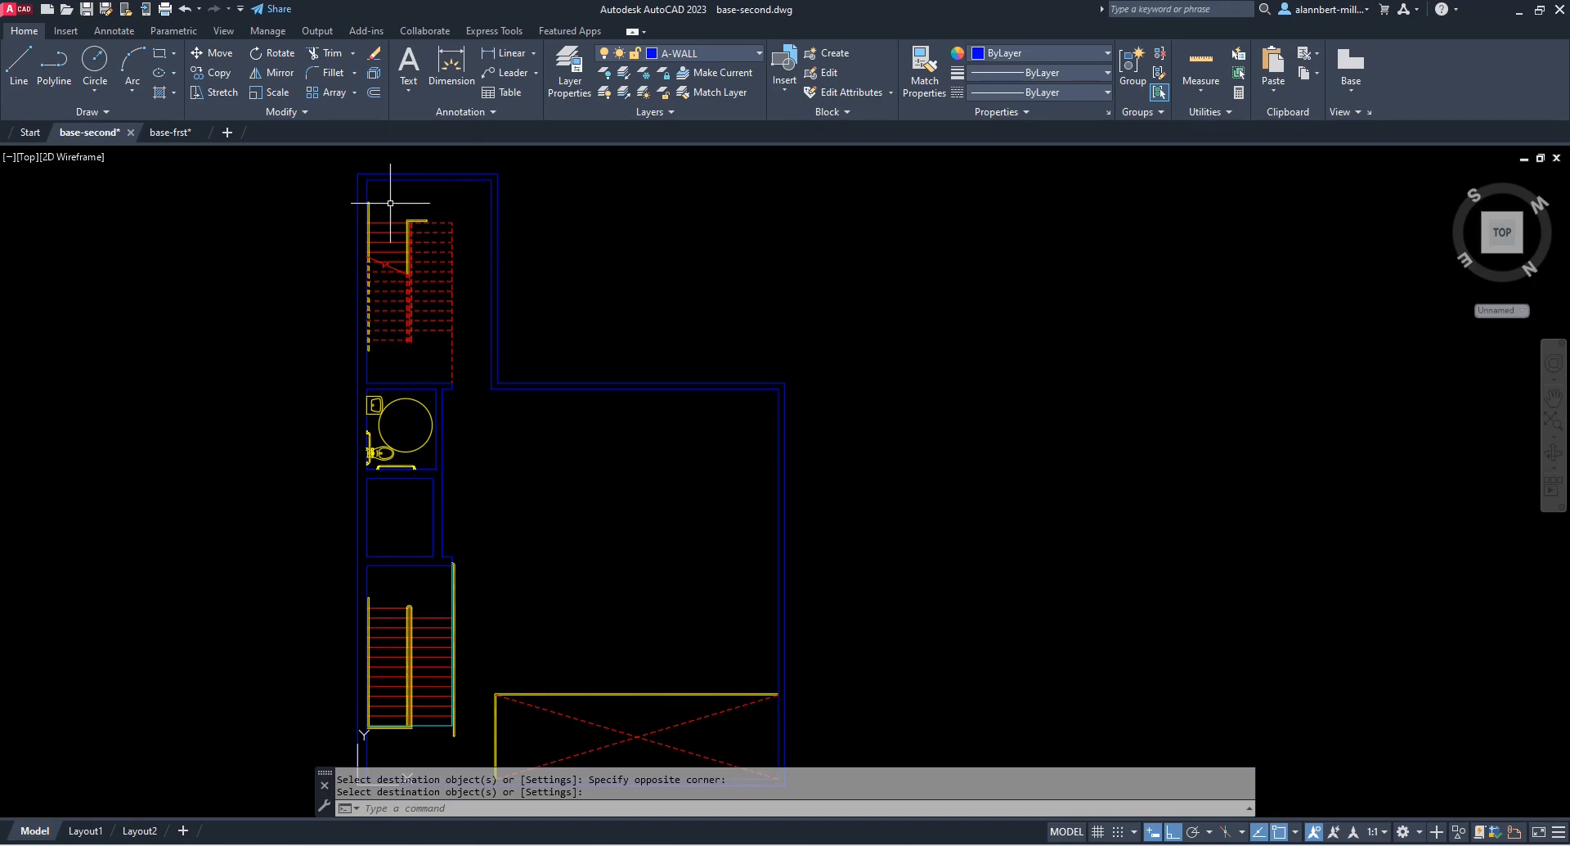
Compare the dashed upper staircase in base-second with the corresponding staircase and exit door in base-frst
{"action": "left_click", "coordinate": [169, 132]}
{"action": "scroll", "coordinate": [465, 307], "scroll_direction": "up", "scroll_amount": 2}
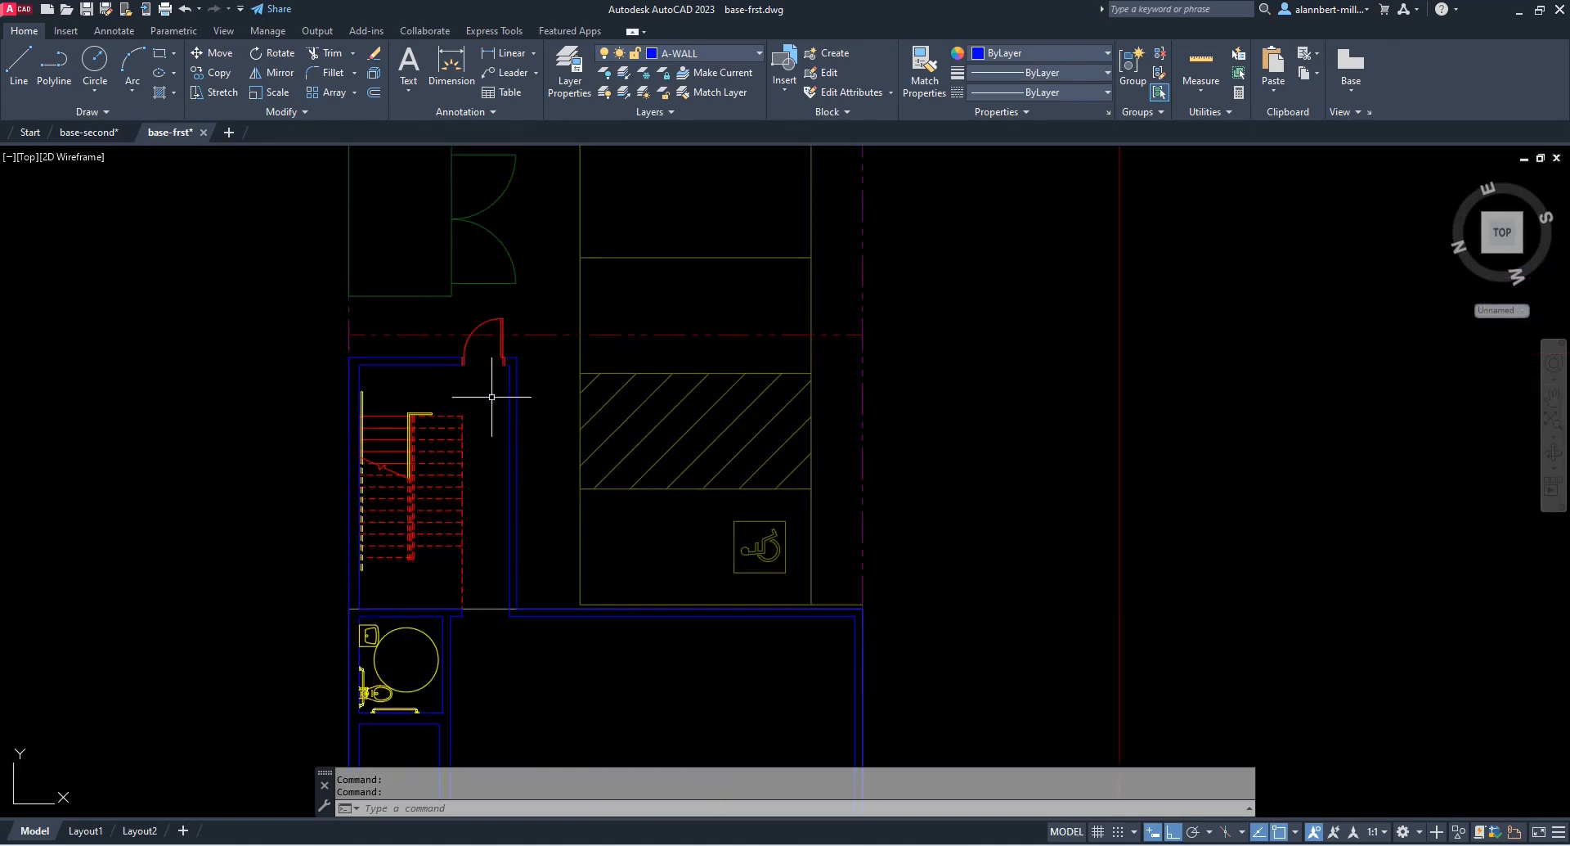
{"action": "left_click", "coordinate": [109, 133]}
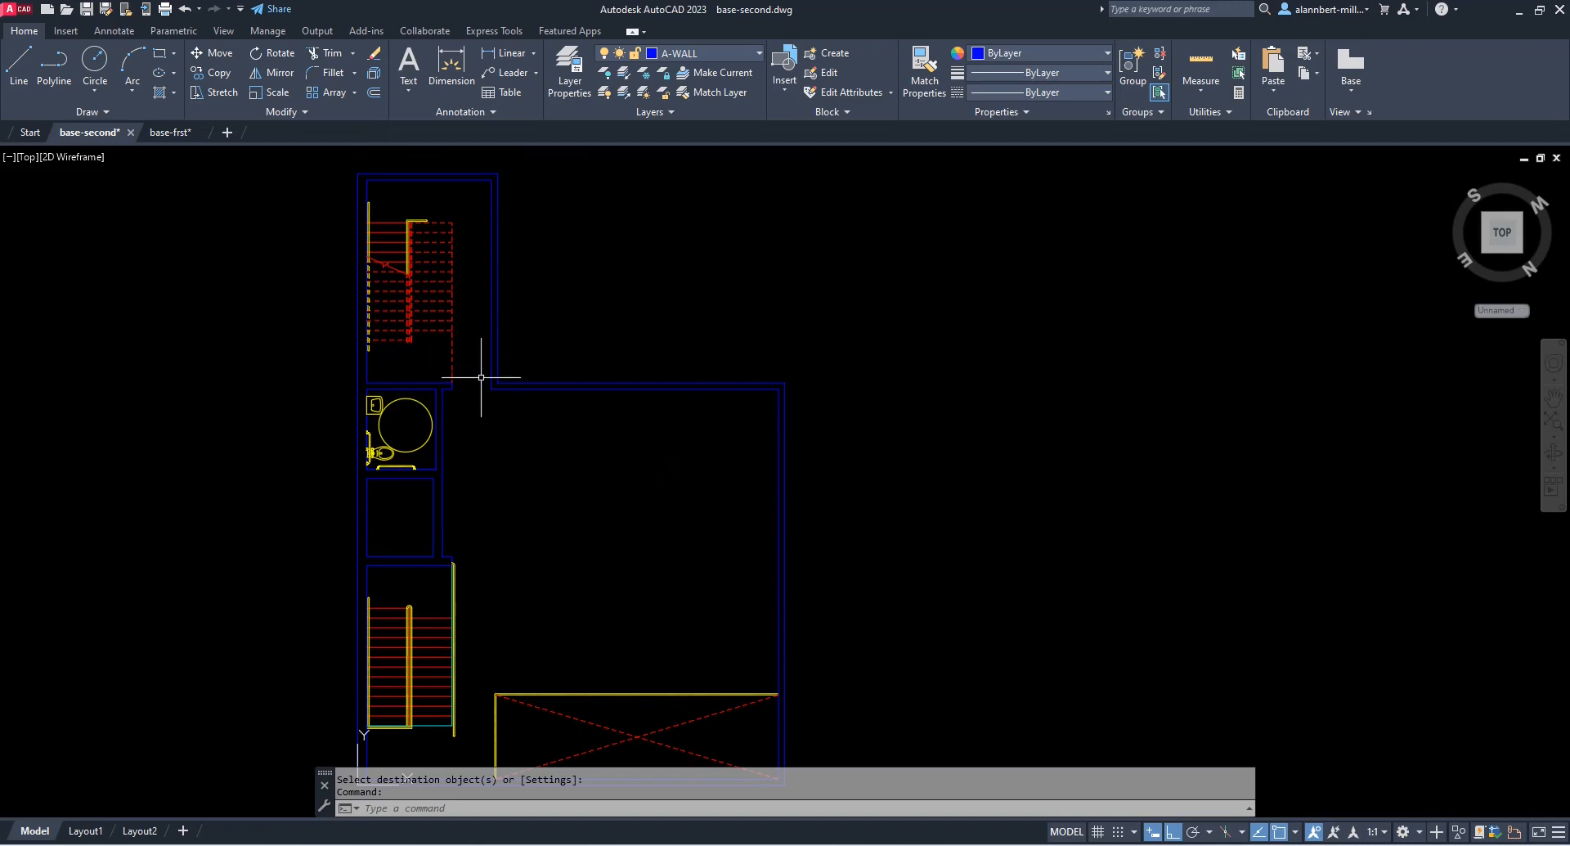
{"action": "scroll", "coordinate": [487, 380], "scroll_direction": "up", "scroll_amount": 5}
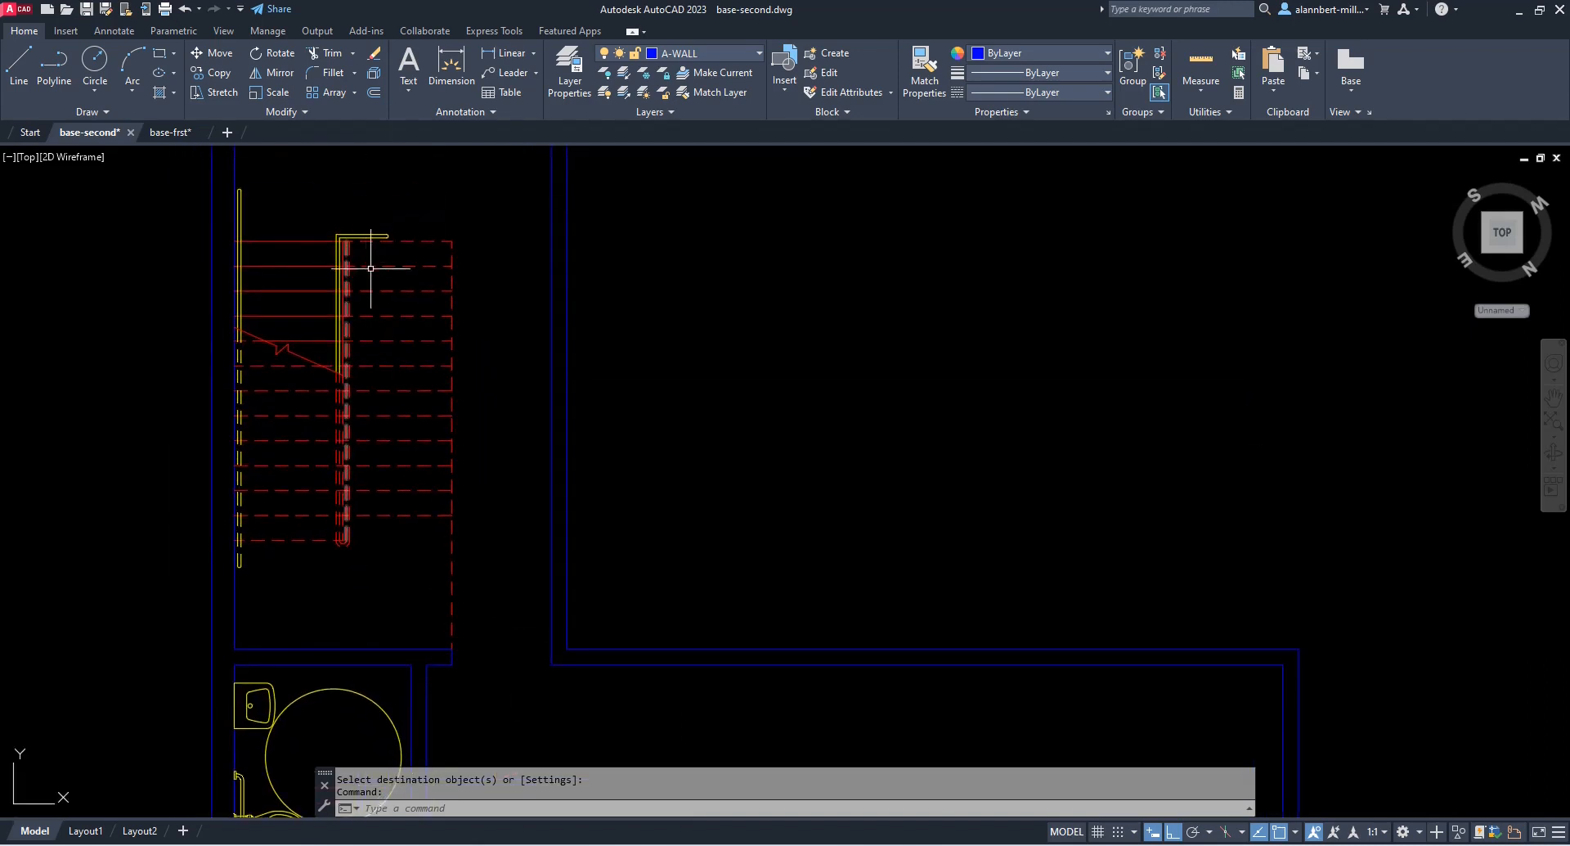
{"action": "scroll", "coordinate": [401, 302], "scroll_direction": "down", "scroll_amount": 4}
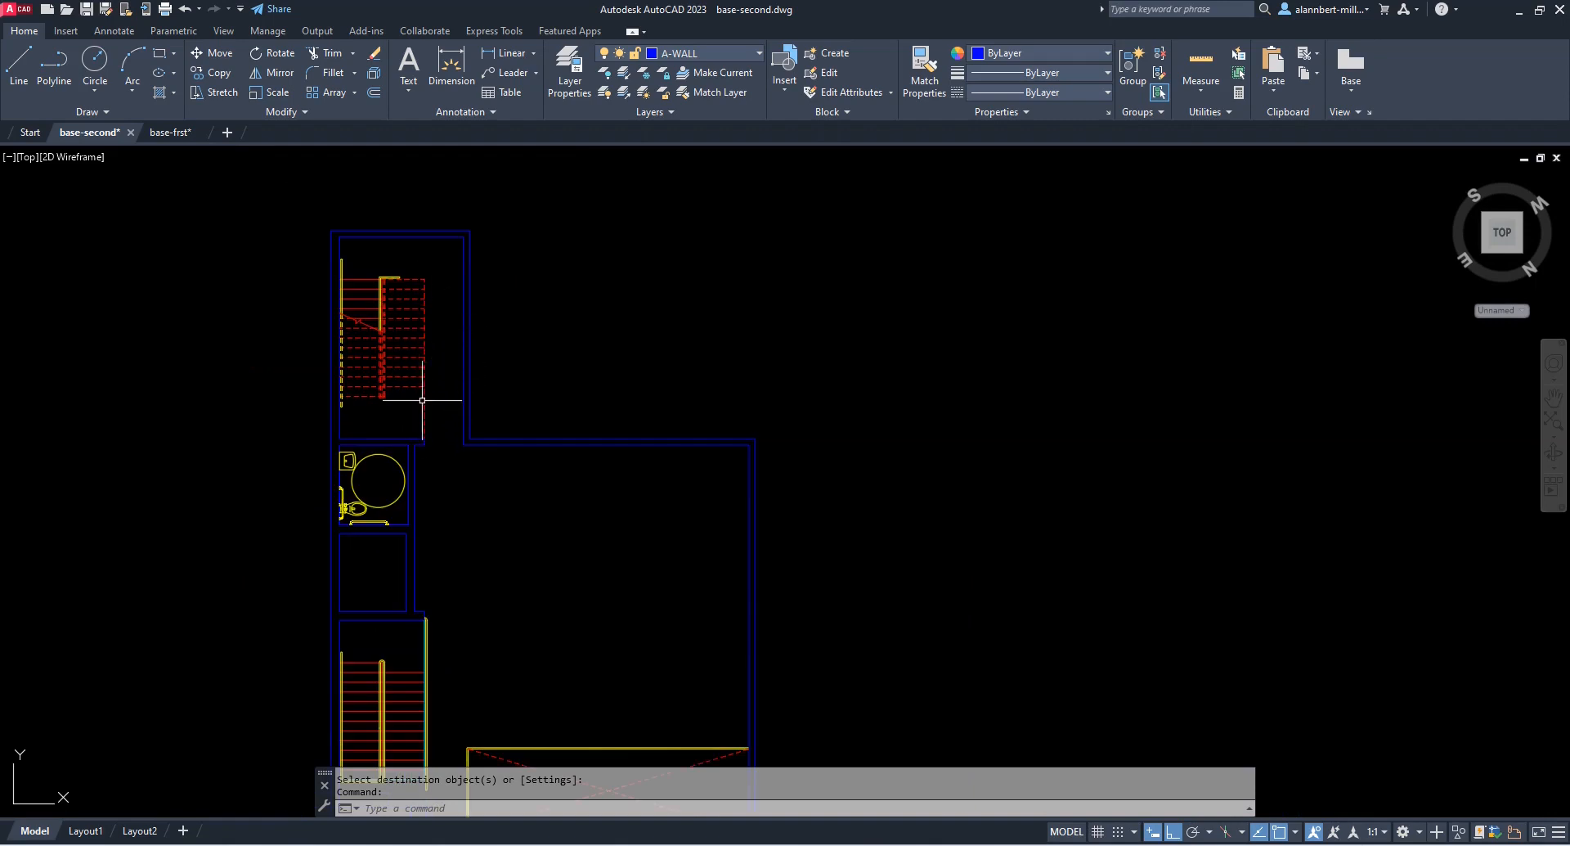
{"action": "left_click", "coordinate": [182, 132]}
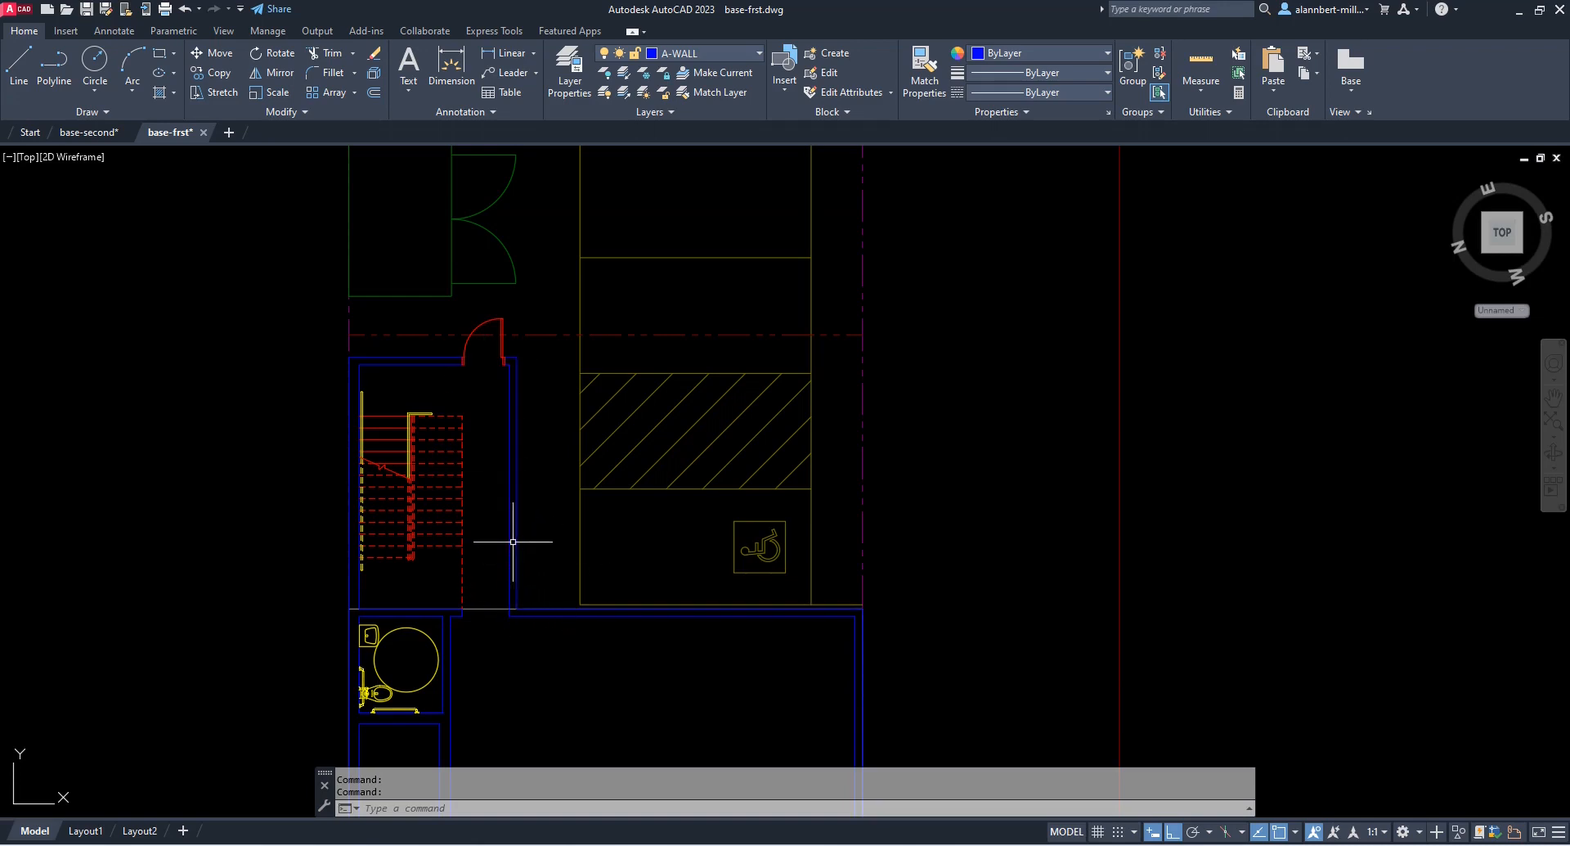
{"action": "left_click", "coordinate": [105, 135]}
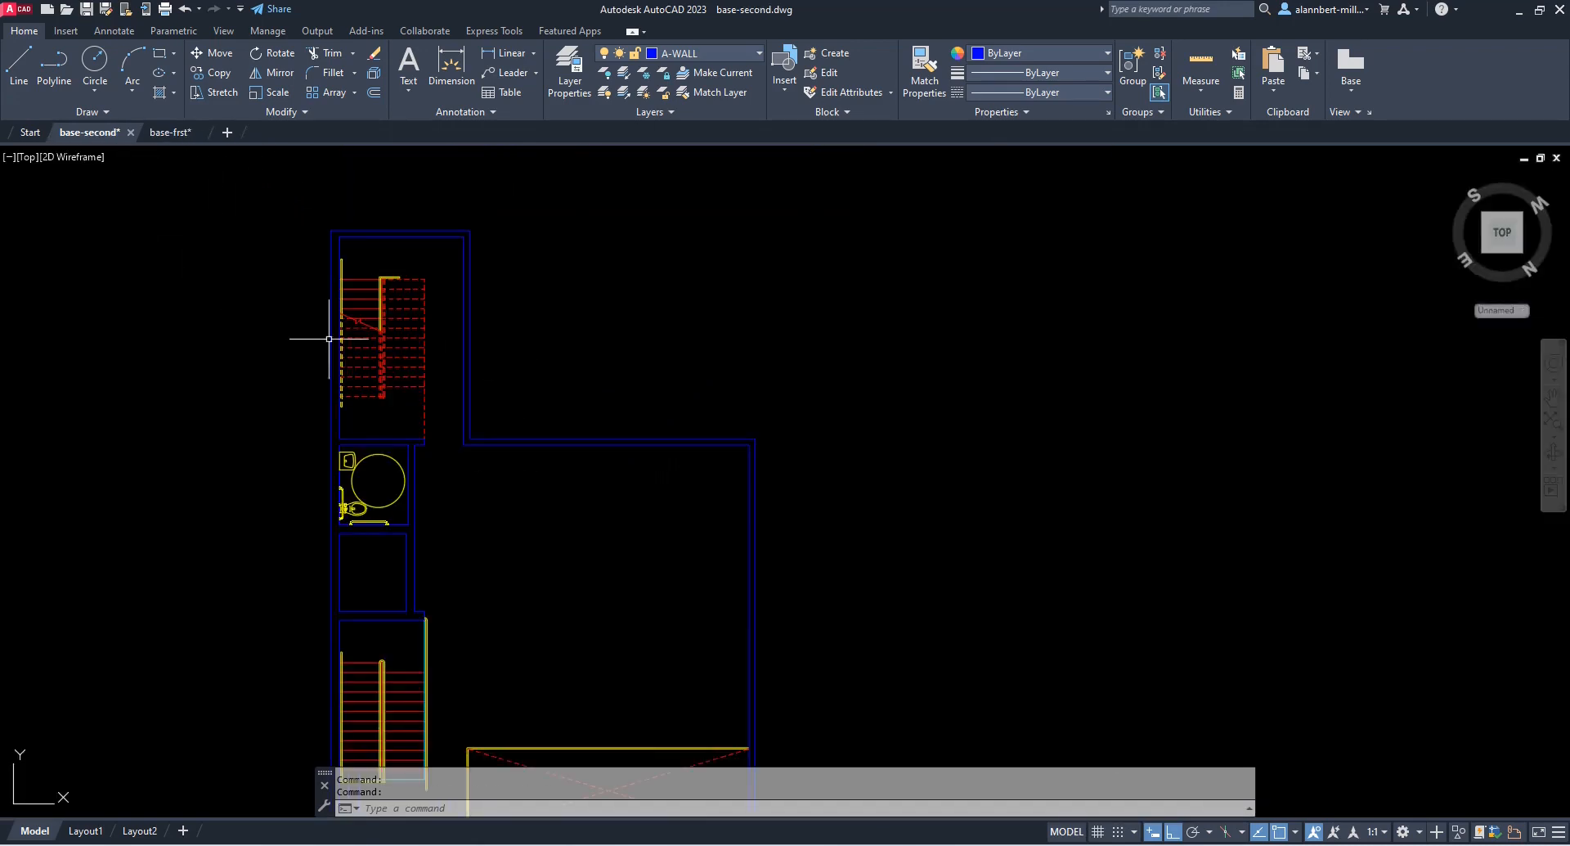
{"action": "scroll", "coordinate": [414, 390], "scroll_direction": "up", "scroll_amount": 3}
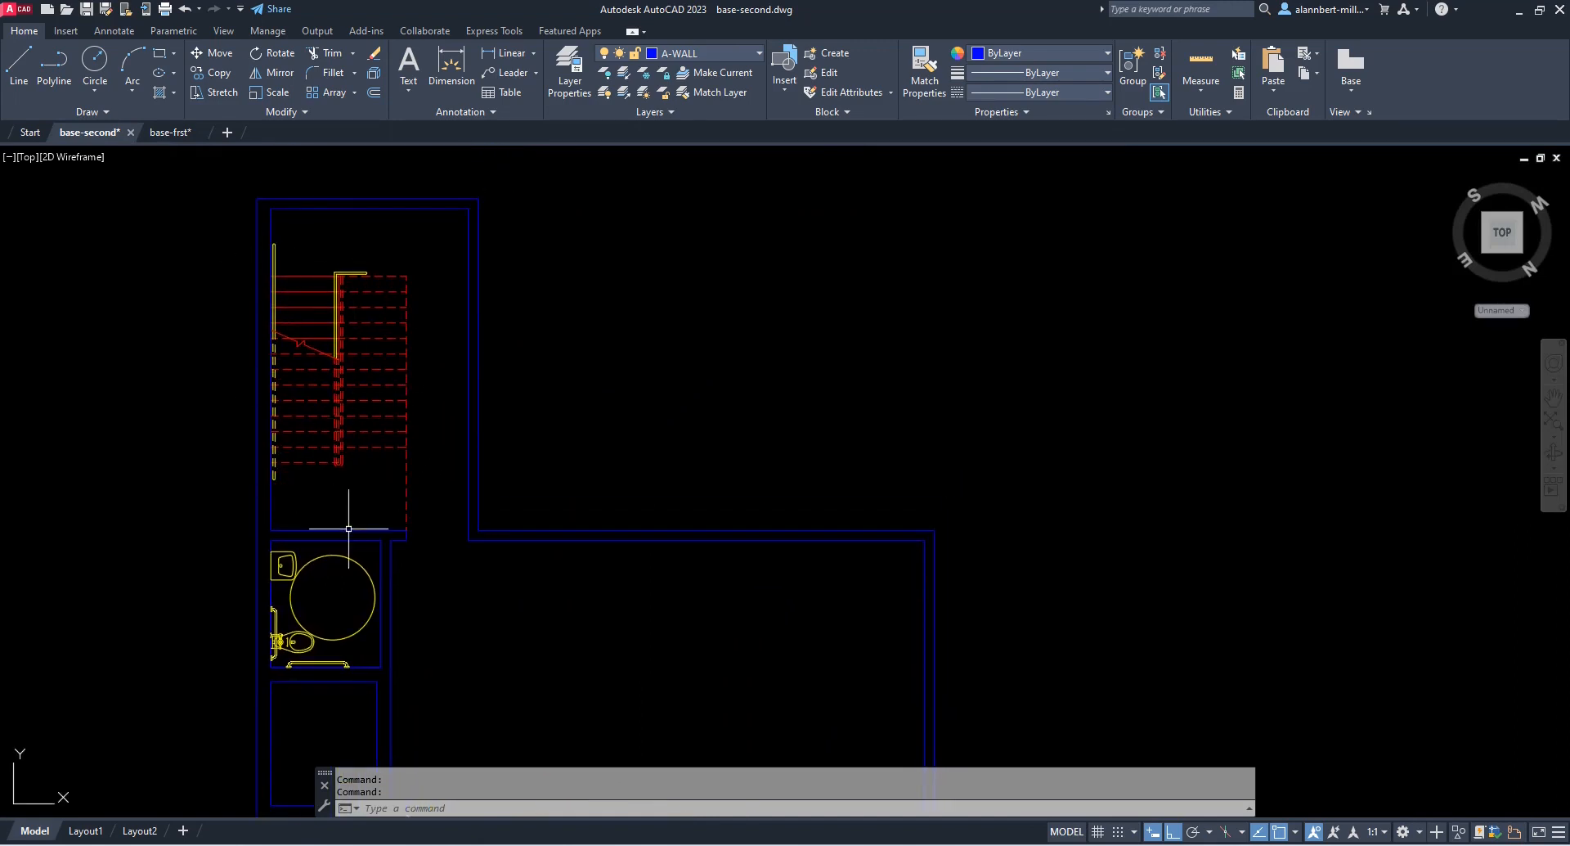
{"action": "scroll", "coordinate": [399, 477], "scroll_direction": "down", "scroll_amount": 2}
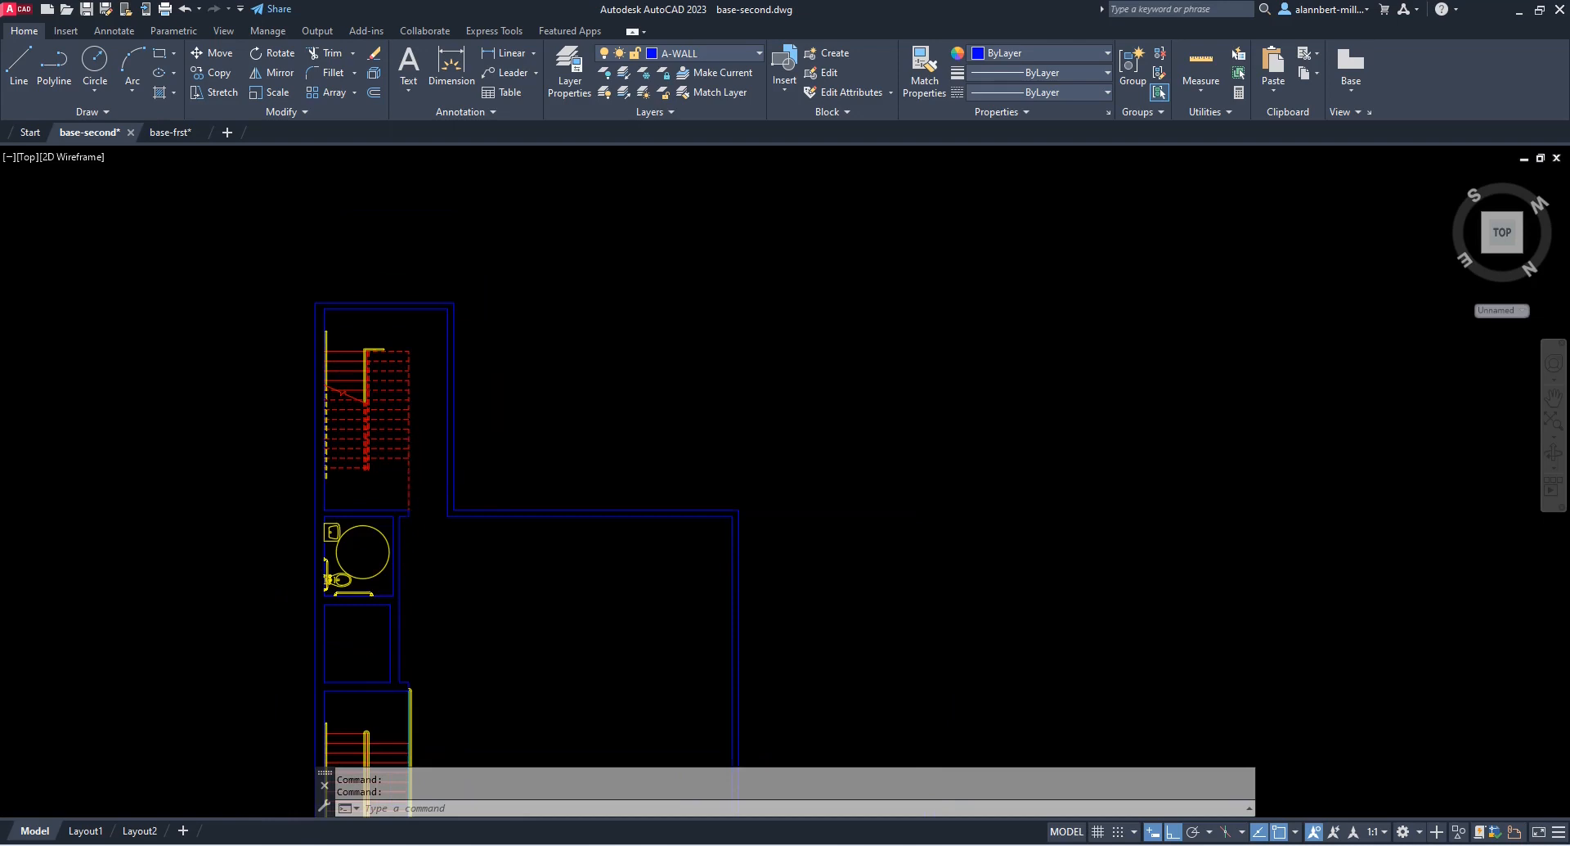
{"action": "scroll", "coordinate": [423, 476], "scroll_direction": "down", "scroll_amount": 2}
{"action": "middle_click_drag", "start_coordinate": [423, 524], "coordinate": [449, 434]}
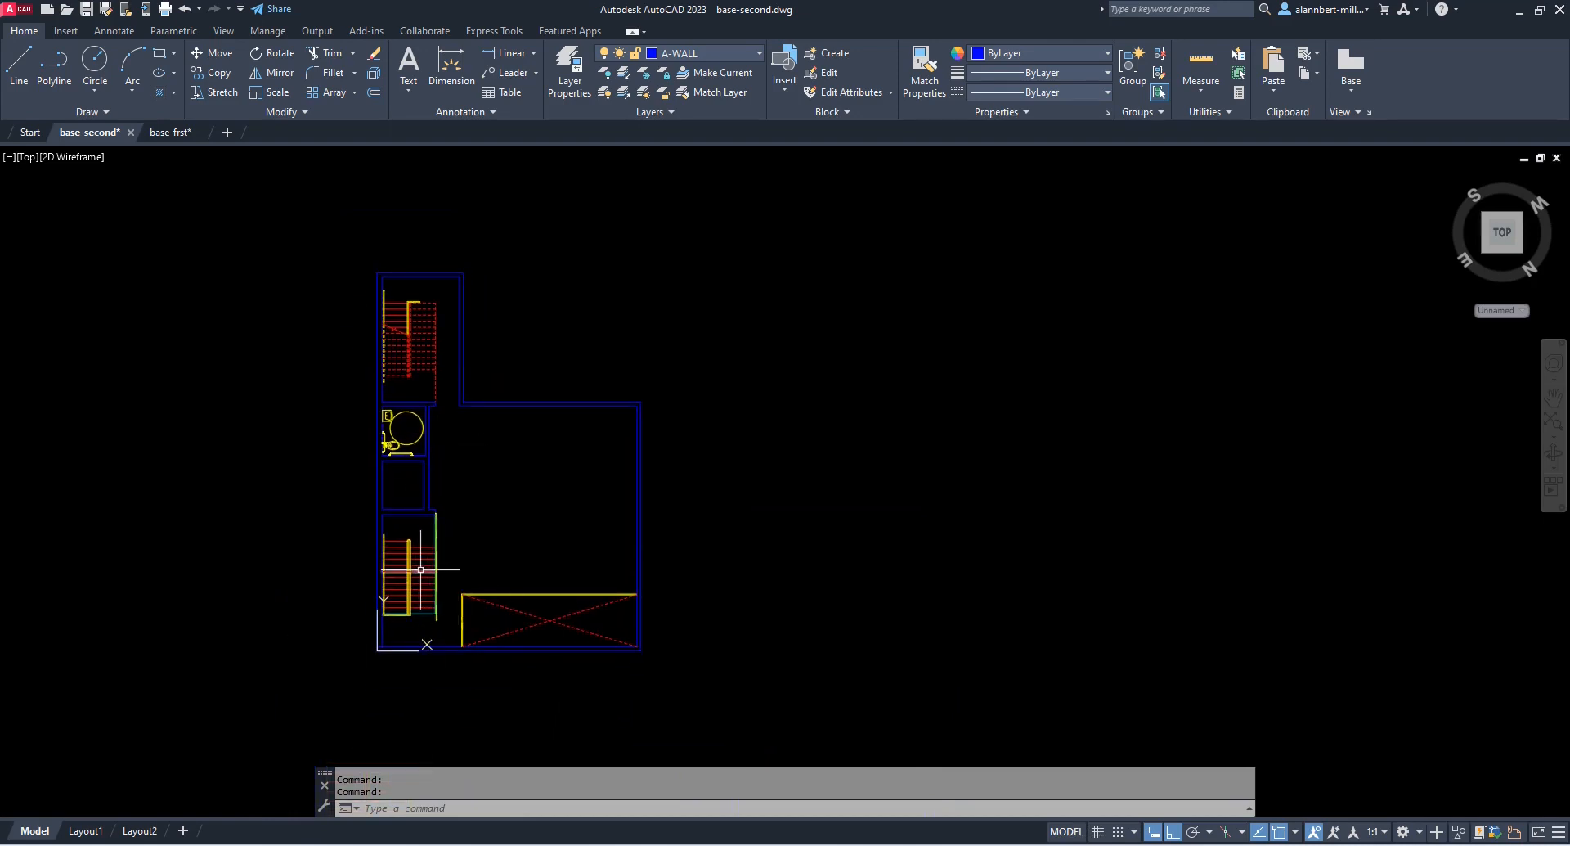
Erase the old dashed staircase with its railings and break line from the upper stairwell of base-second
{"action": "type", "text": "e"}
{"action": "key", "text": "Return"}
{"action": "scroll", "coordinate": [363, 316], "scroll_direction": "up", "scroll_amount": 4}
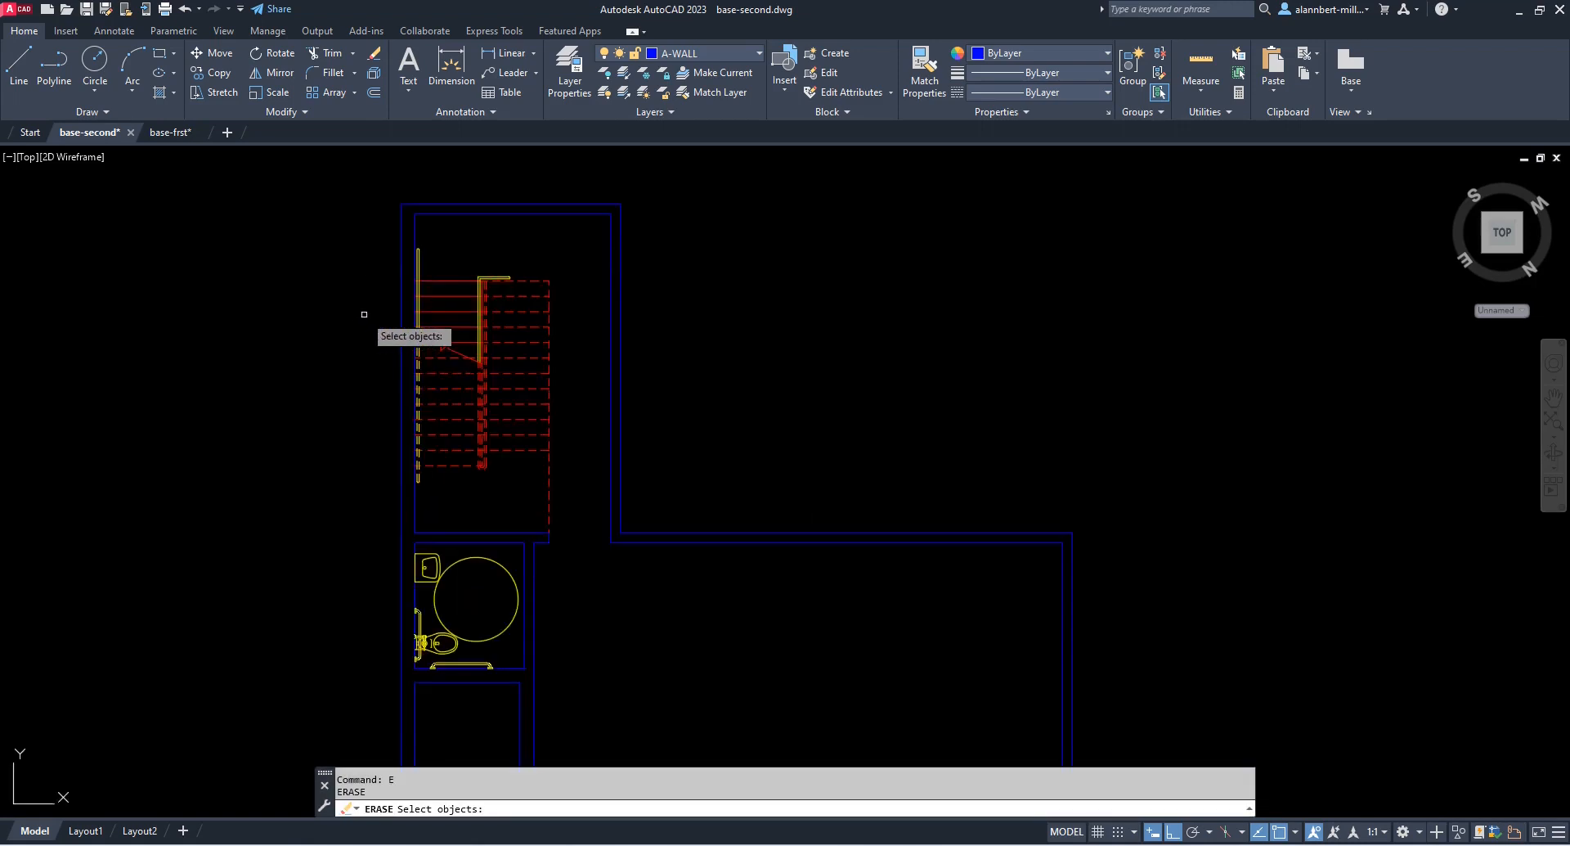
{"action": "left_click", "coordinate": [384, 230]}
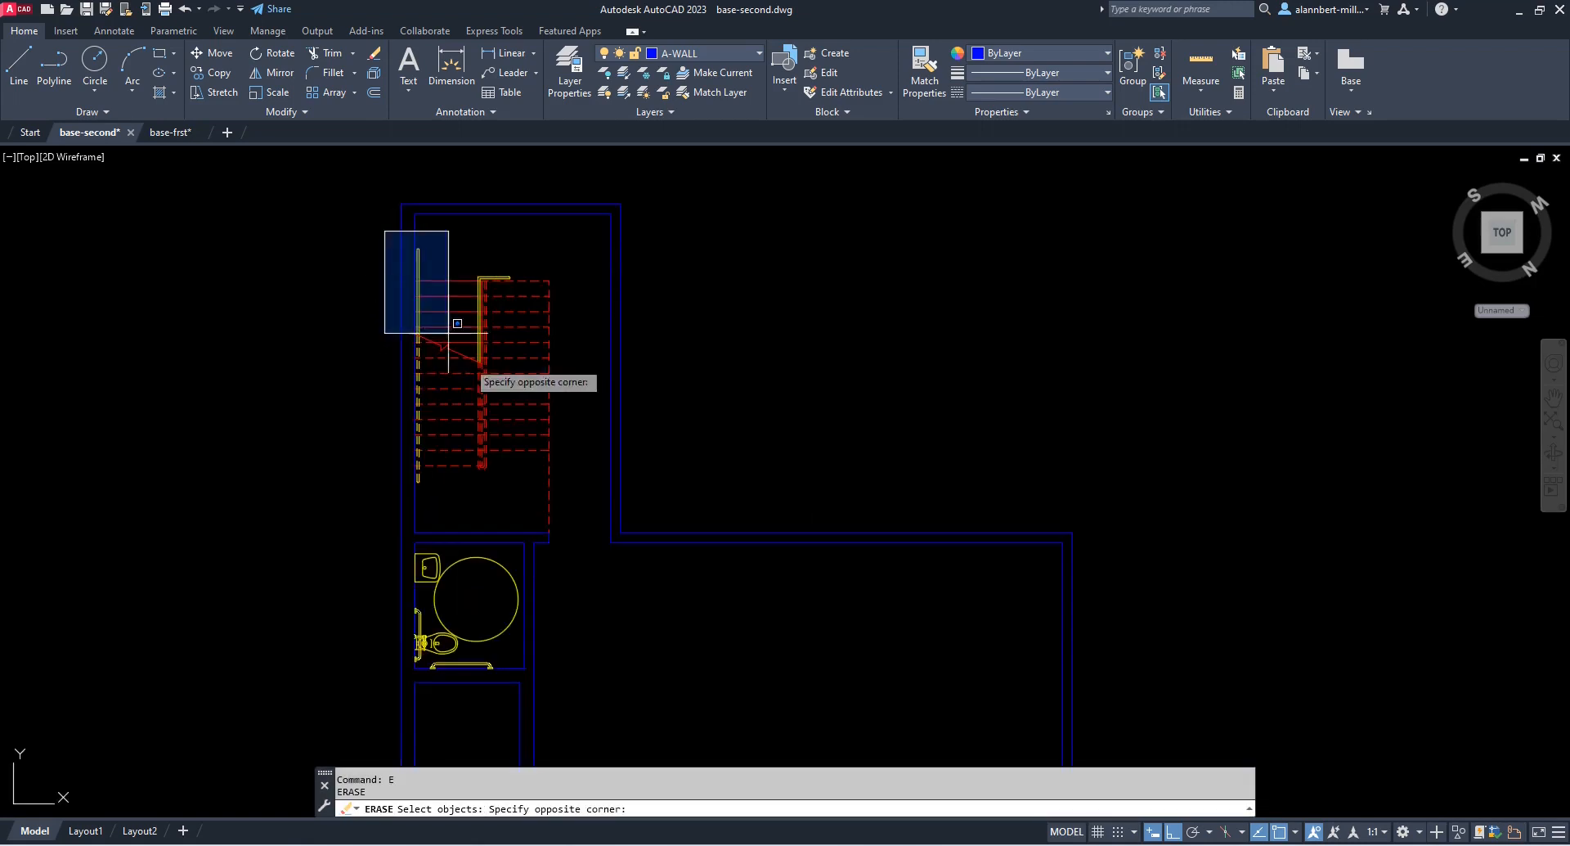
{"action": "left_click", "coordinate": [575, 536]}
{"action": "scroll", "coordinate": [549, 454], "scroll_direction": "down", "scroll_amount": 4}
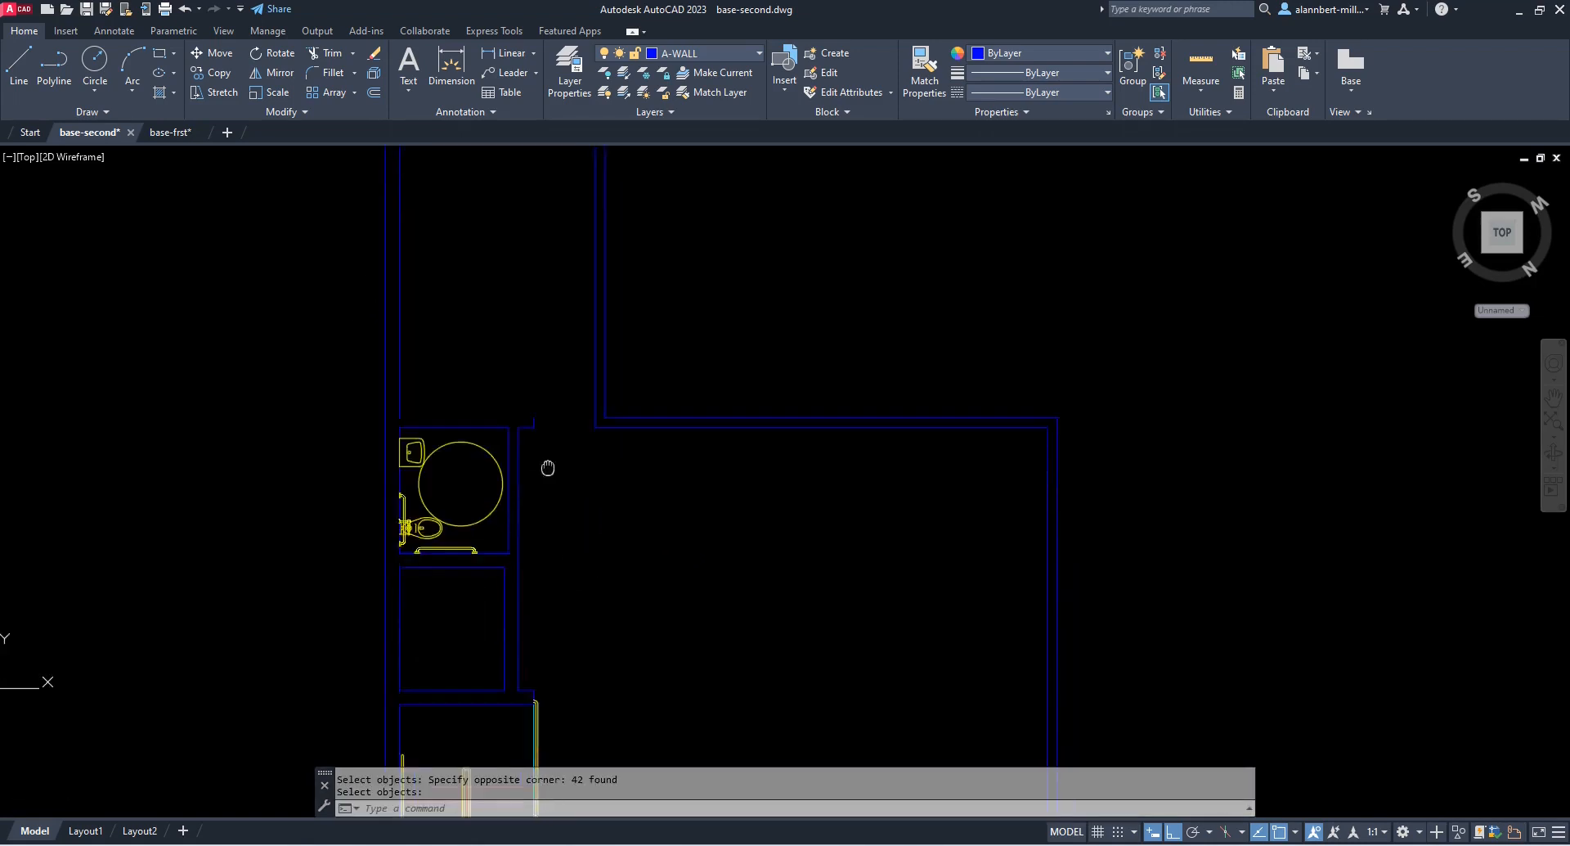
{"action": "scroll", "coordinate": [508, 597], "scroll_direction": "up", "scroll_amount": 2}
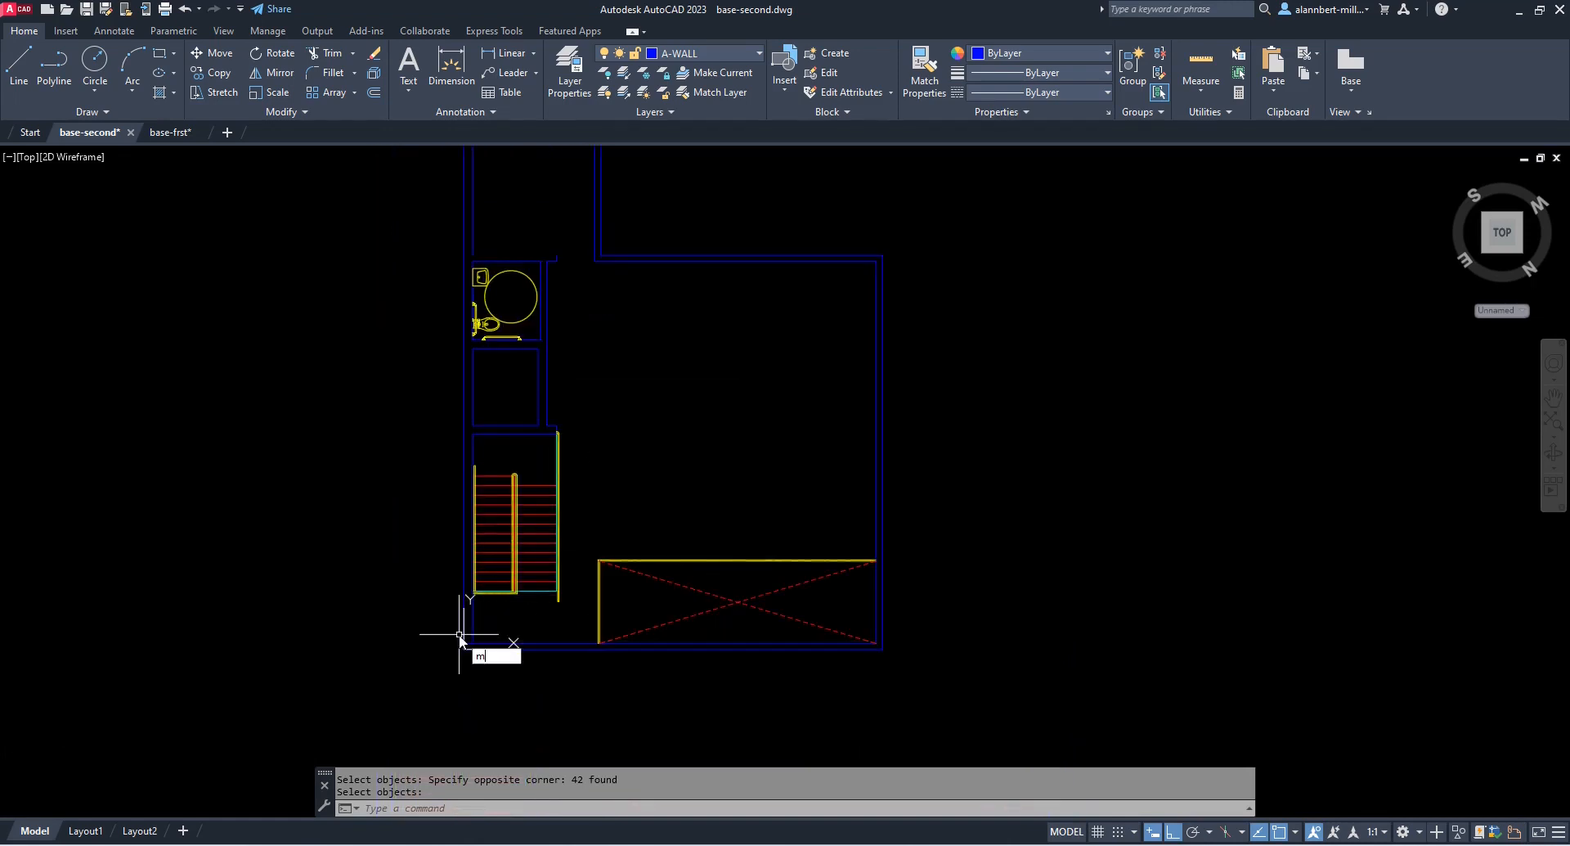
{"action": "key", "text": "Escape"}
{"action": "type", "text": "mi"}
{"action": "key", "text": "Return"}
{"action": "left_click", "coordinate": [450, 614]}
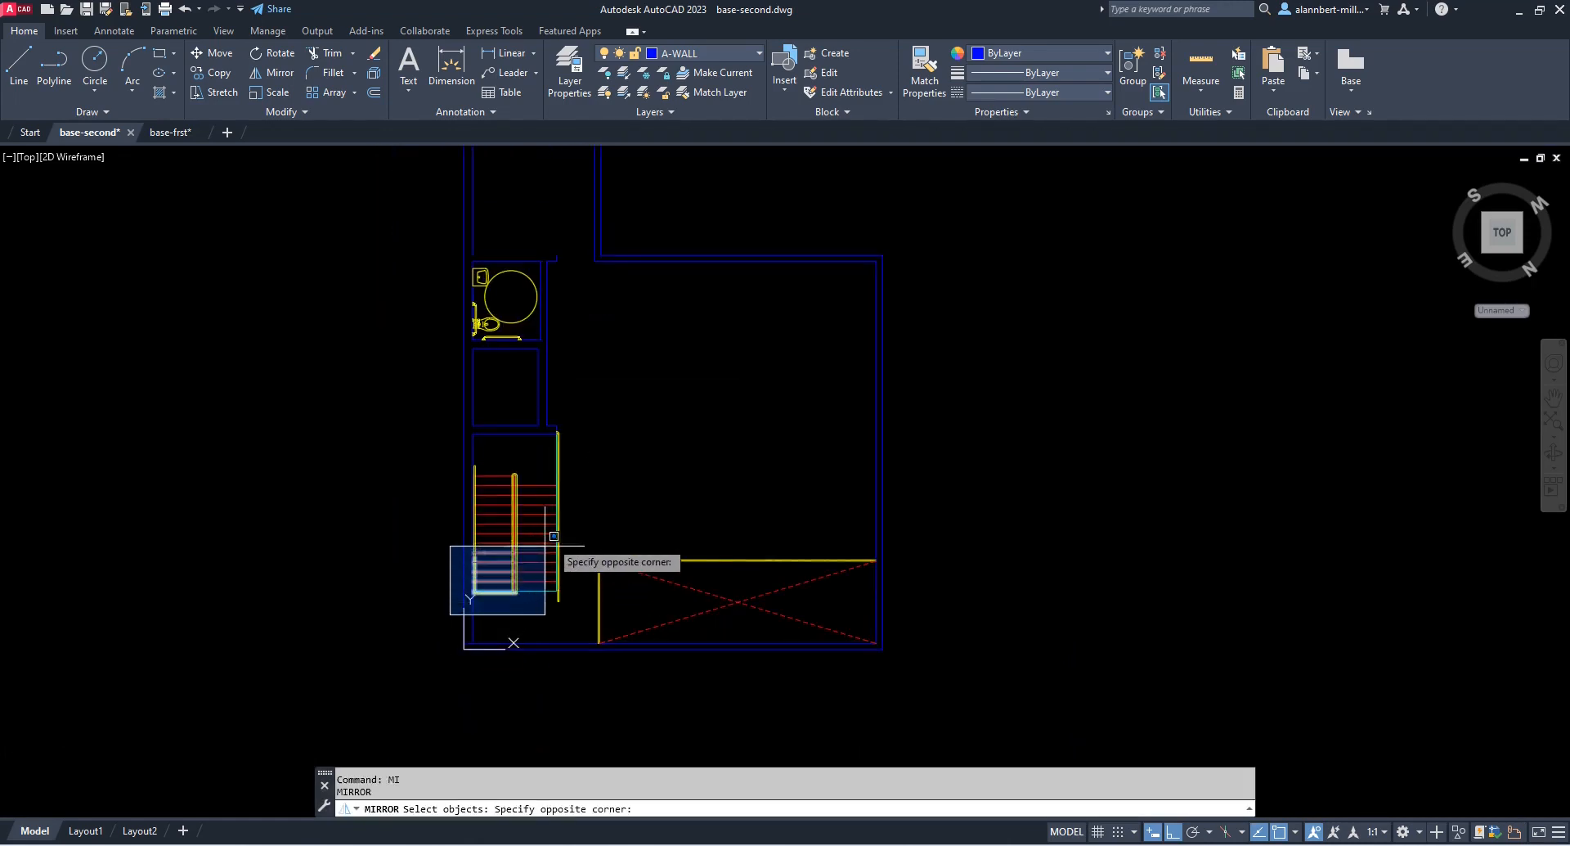
{"action": "left_click", "coordinate": [575, 427]}
{"action": "key", "text": "Return"}
{"action": "left_click", "coordinate": [577, 448]}
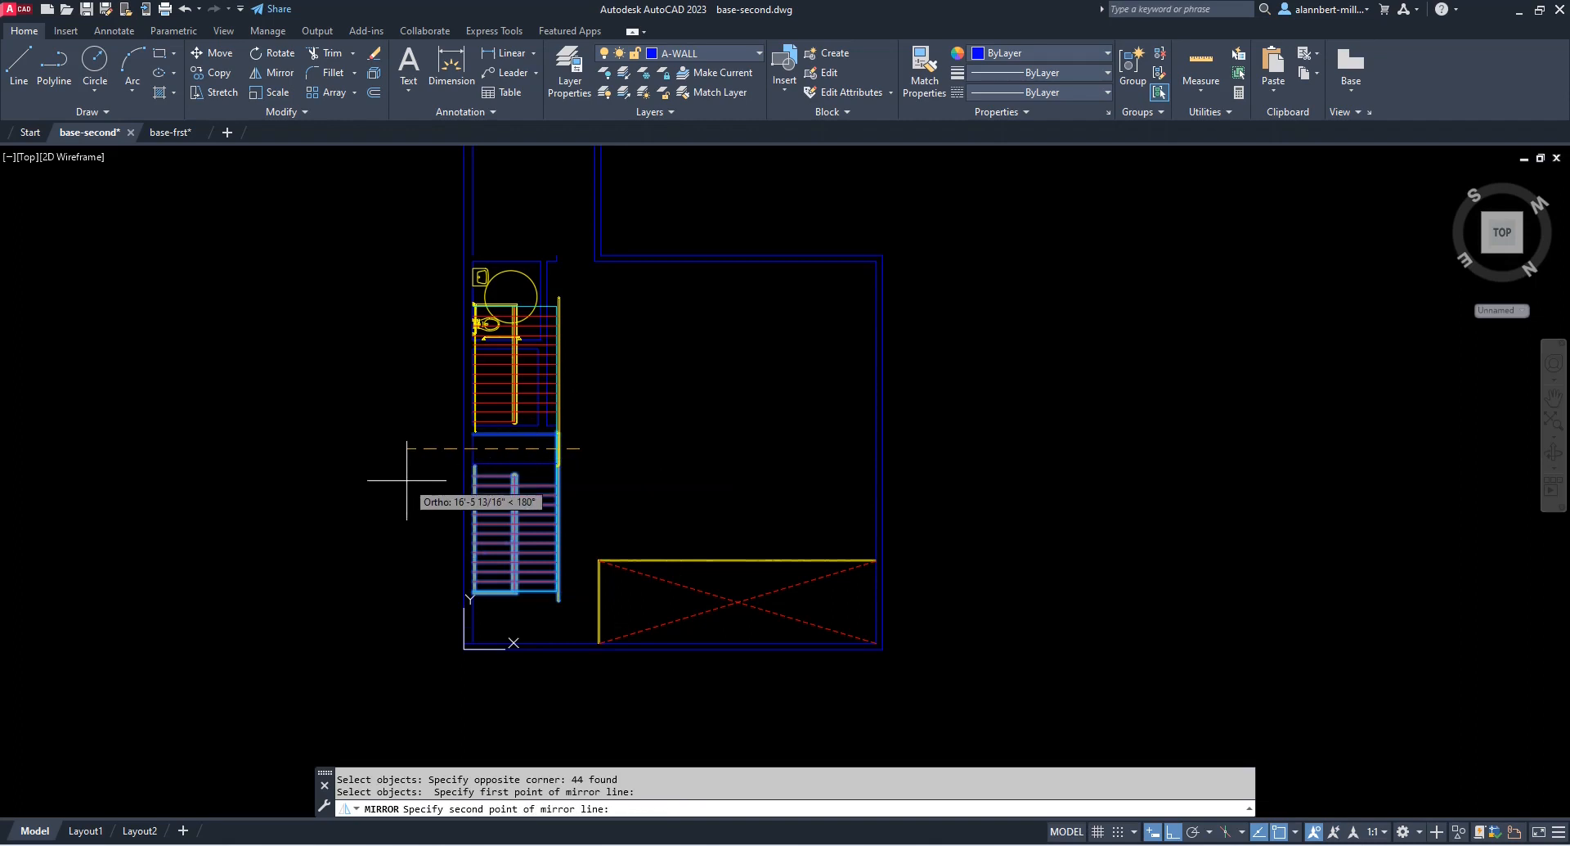
{"action": "key", "text": "Escape"}
{"action": "key", "text": "Escape"}
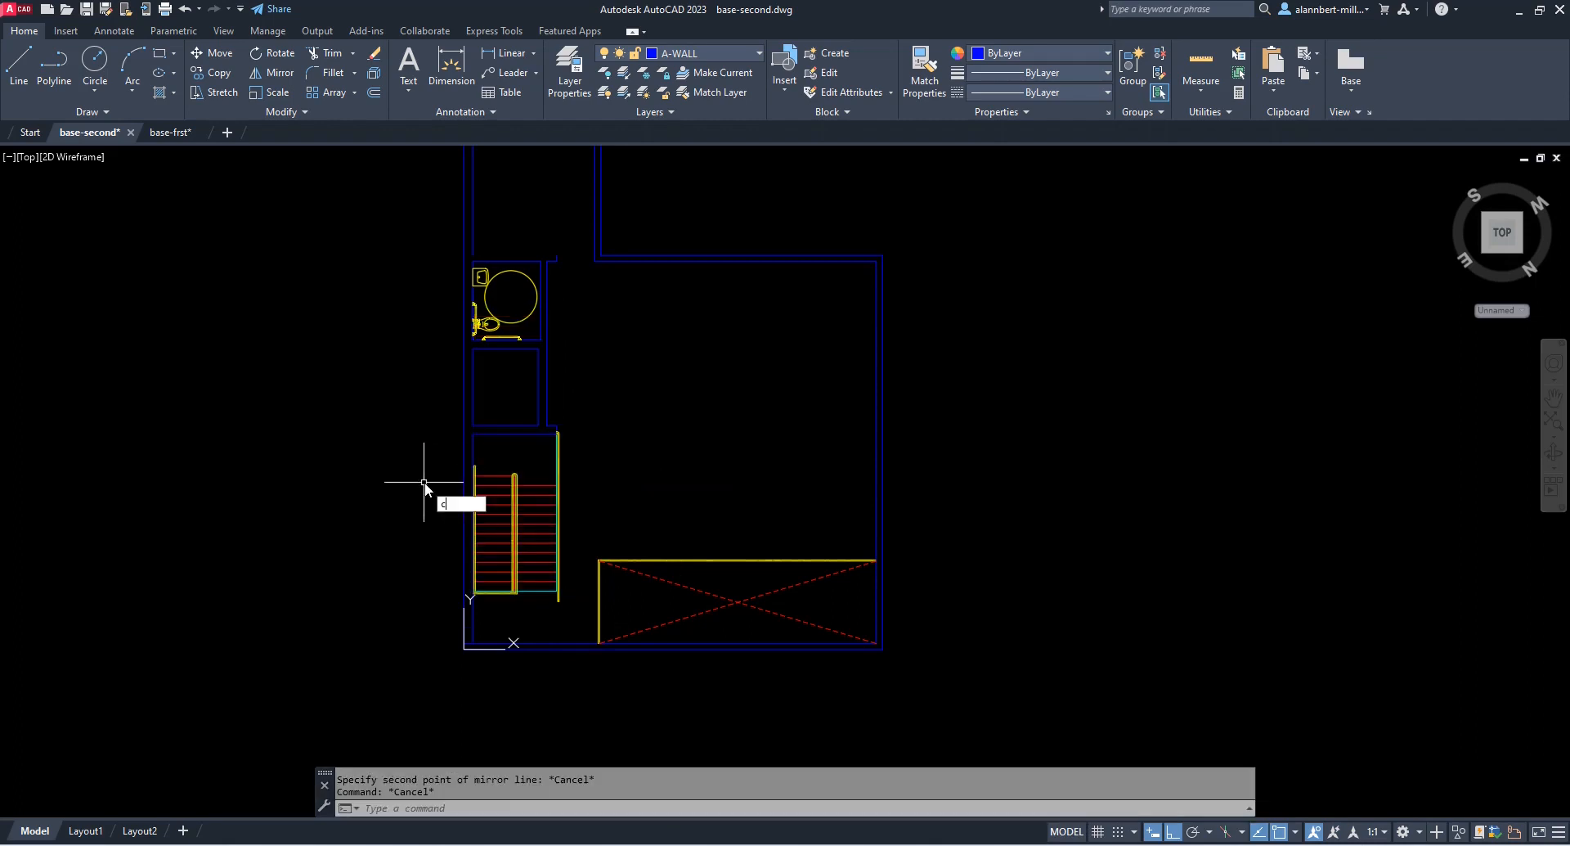
Copy the previously selected lower staircase with its railings about 16 feet straight left, into the empty space outside the building
{"action": "key", "text": "Return"}
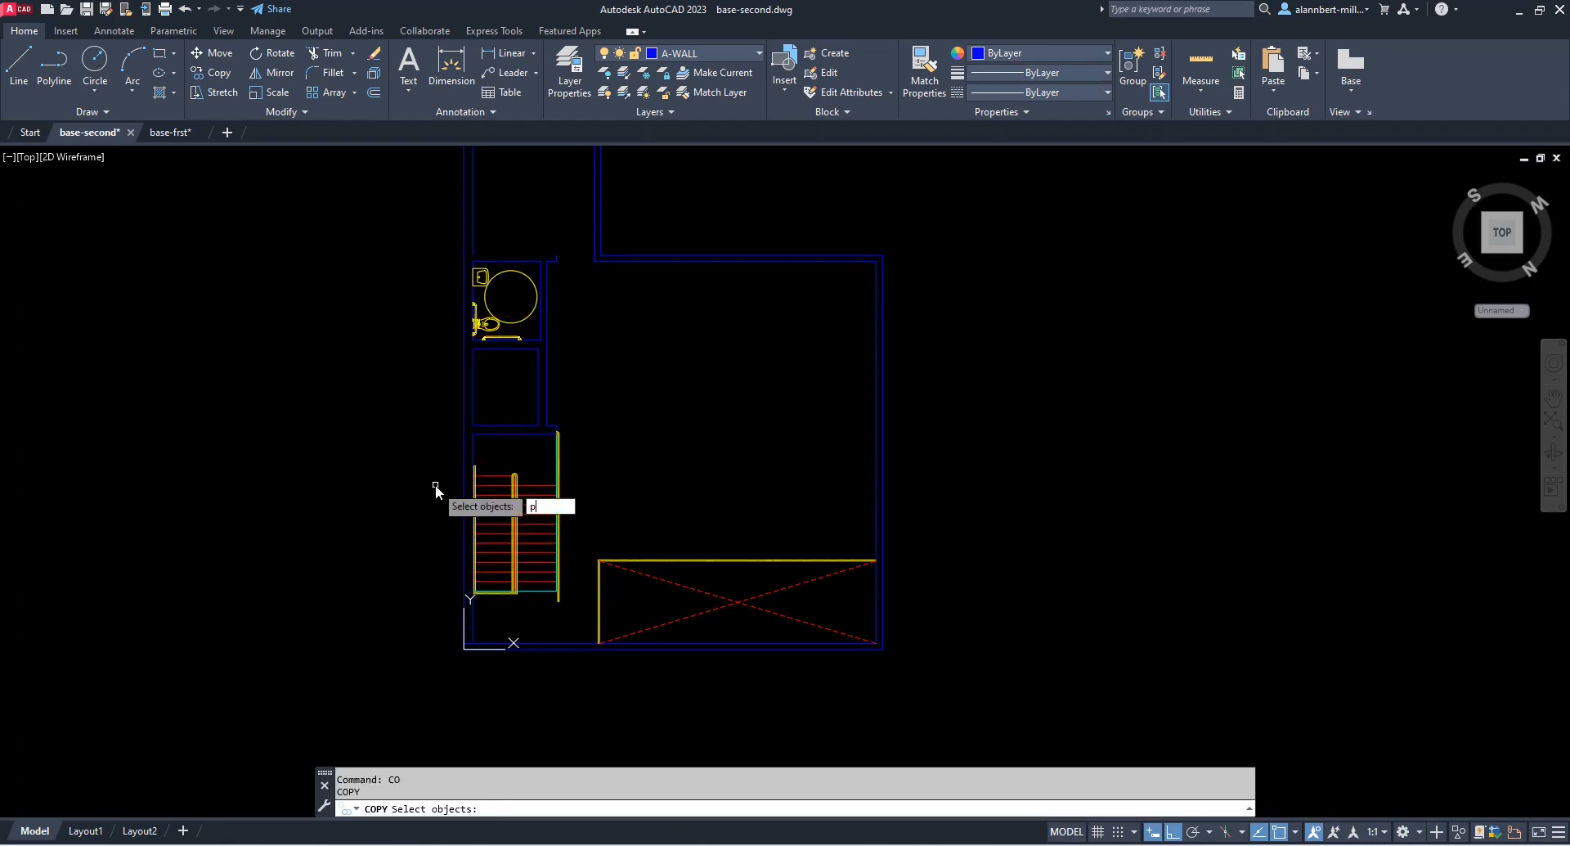
{"action": "type", "text": "p"}
{"action": "key", "text": "Return"}
{"action": "key", "text": "Return"}
{"action": "left_click", "coordinate": [433, 478]}
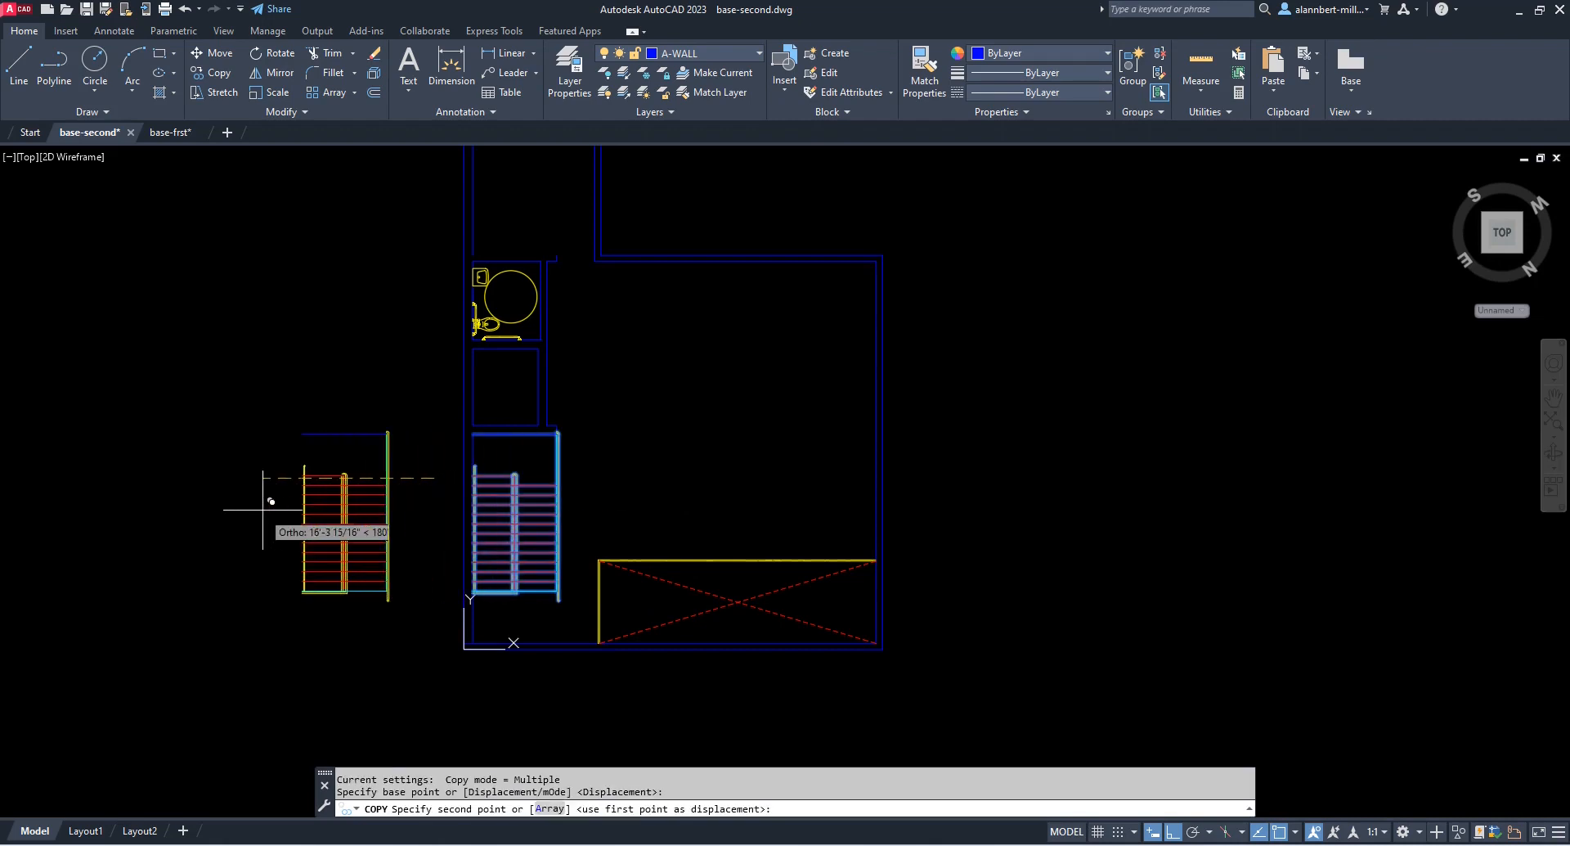
{"action": "left_click", "coordinate": [259, 509]}
{"action": "key", "text": "Escape"}
{"action": "key", "text": "Escape"}
Mirror the copied staircase outside the building across a horizontal line above it, erasing the source objects
{"action": "type", "text": "mi"}
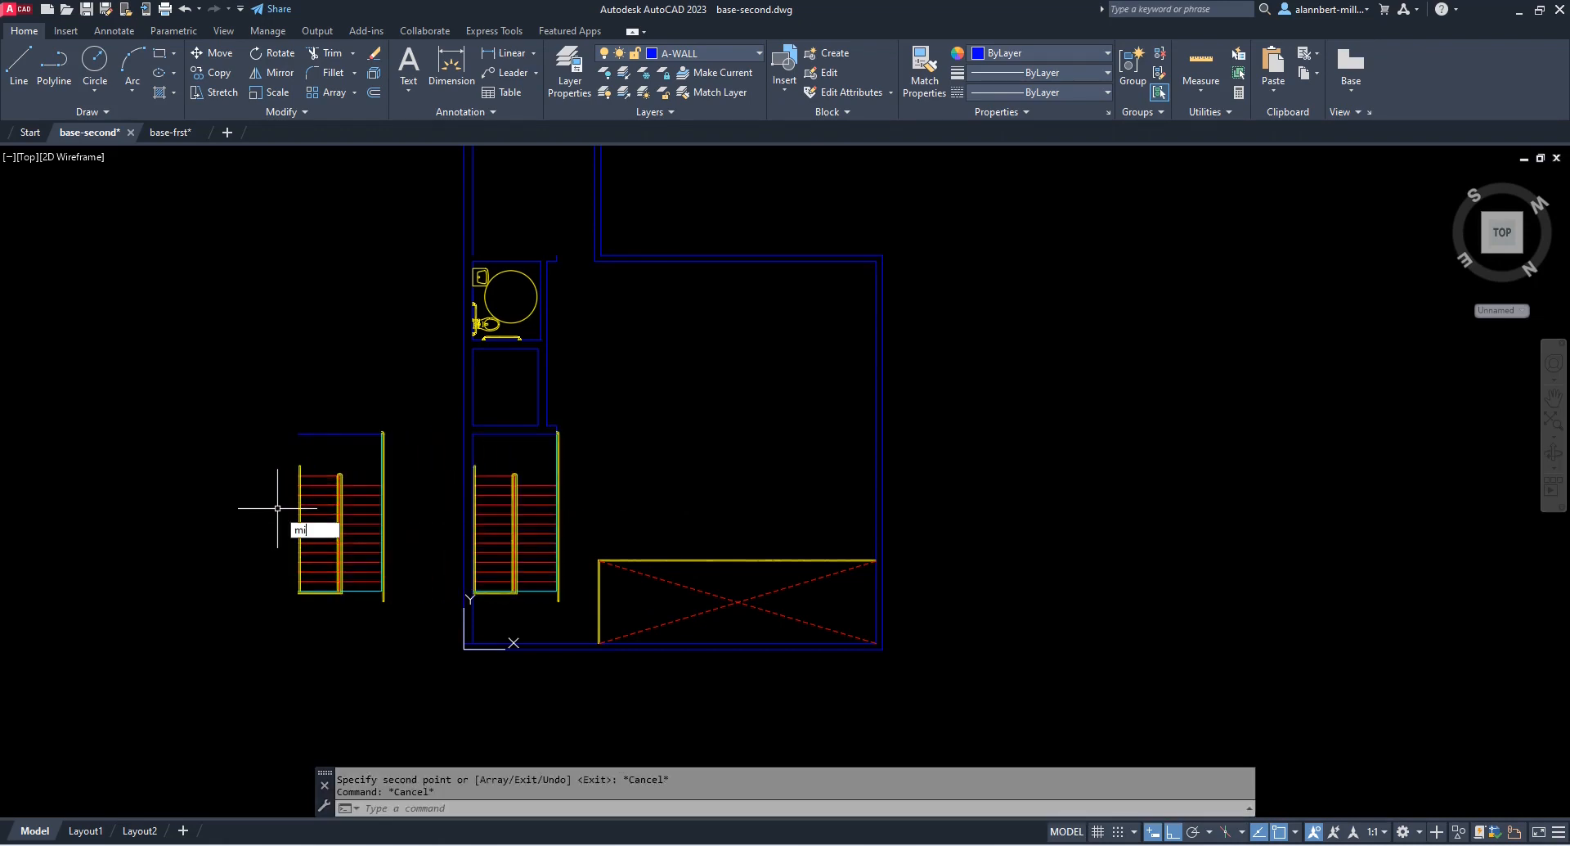
{"action": "key", "text": "Return"}
{"action": "left_click", "coordinate": [281, 404]}
{"action": "left_click", "coordinate": [398, 632]}
{"action": "key", "text": "Return"}
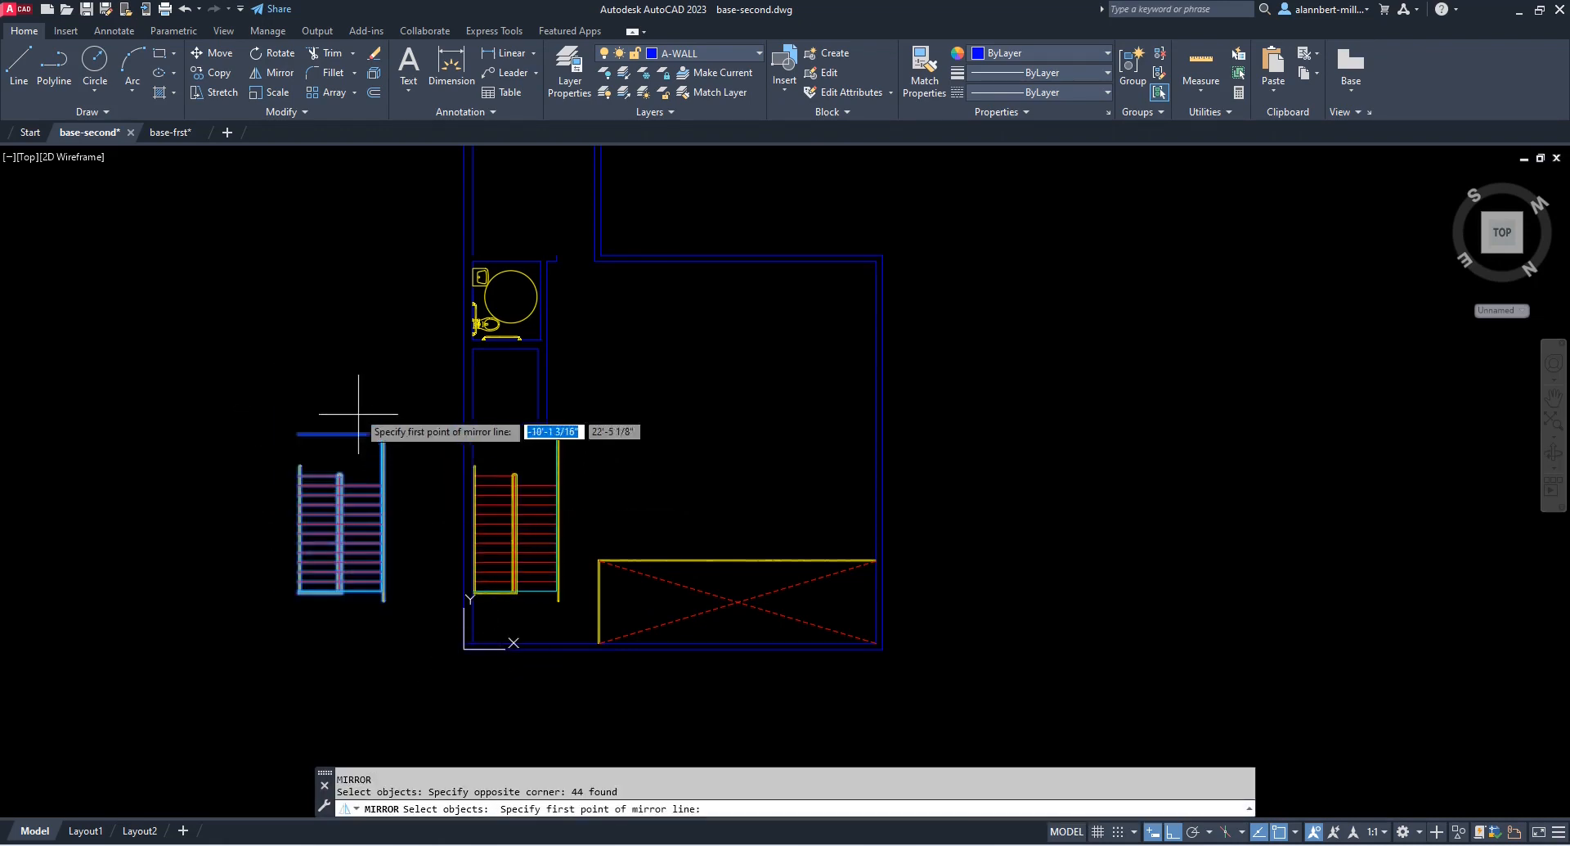
{"action": "left_click", "coordinate": [360, 383]}
{"action": "left_click", "coordinate": [404, 390]}
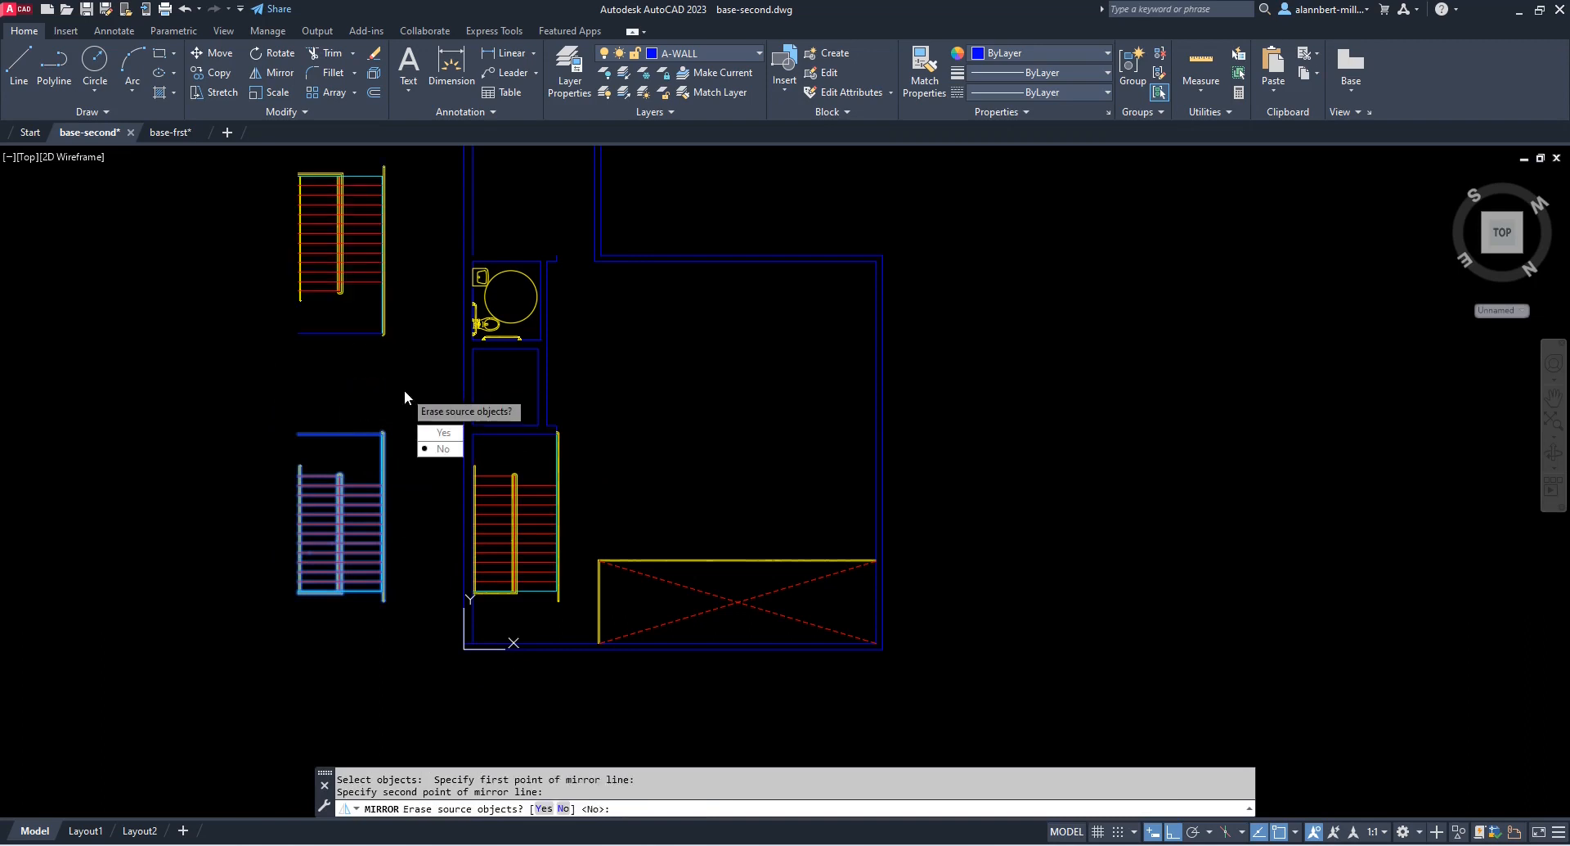
{"action": "left_click", "coordinate": [443, 433]}
Move the mirrored staircase into the upper stairwell, aligning the lower right corner of its landing with the end of the short wall stub
{"action": "middle_click_drag", "start_coordinate": [403, 365], "coordinate": [396, 540]}
{"action": "scroll", "coordinate": [399, 531], "scroll_direction": "up", "scroll_amount": 2}
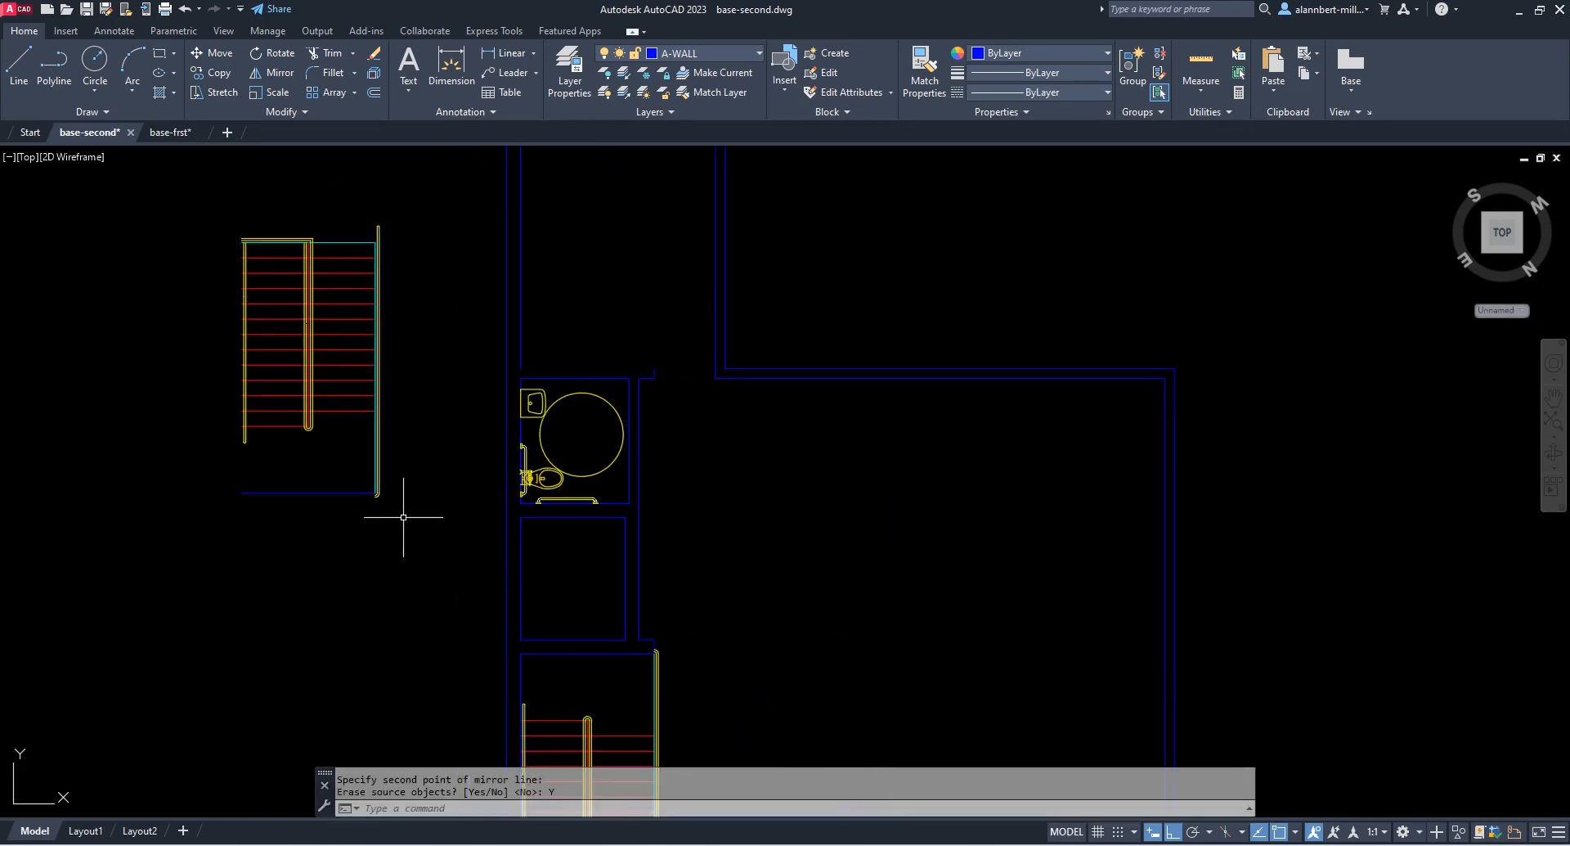
{"action": "type", "text": "m"}
{"action": "key", "text": "Return"}
{"action": "left_click", "coordinate": [424, 528]}
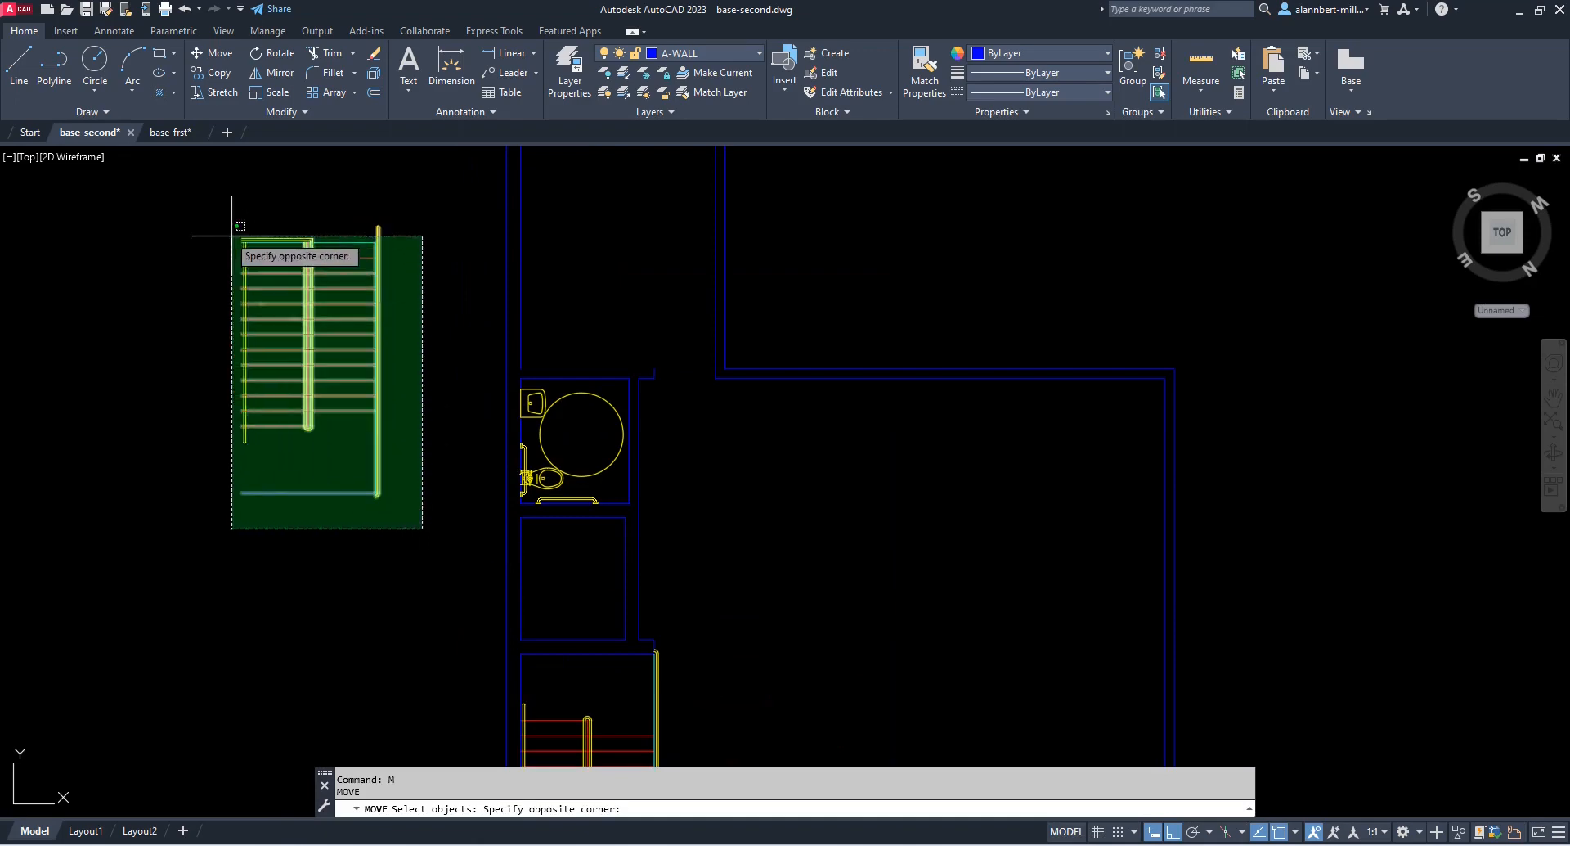
{"action": "left_click", "coordinate": [213, 197]}
{"action": "key", "text": "Return"}
{"action": "scroll", "coordinate": [352, 482], "scroll_direction": "up", "scroll_amount": 3}
{"action": "left_click", "coordinate": [481, 542]}
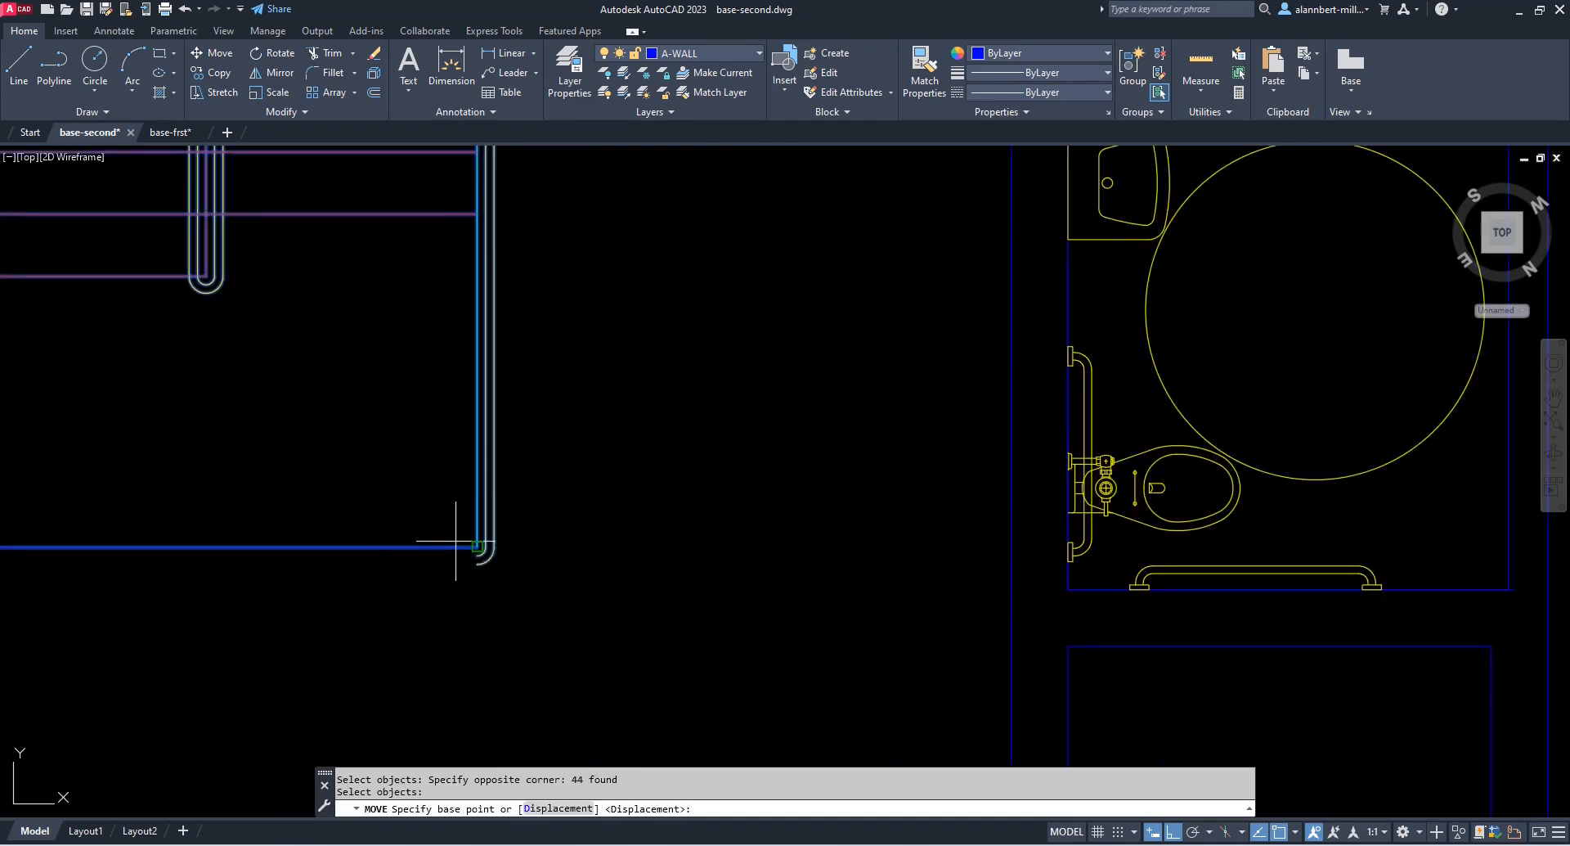
{"action": "scroll", "coordinate": [690, 393], "scroll_direction": "down", "scroll_amount": 3}
{"action": "middle_click_drag", "start_coordinate": [644, 436], "coordinate": [281, 619]}
{"action": "scroll", "coordinate": [581, 489], "scroll_direction": "up", "scroll_amount": 3}
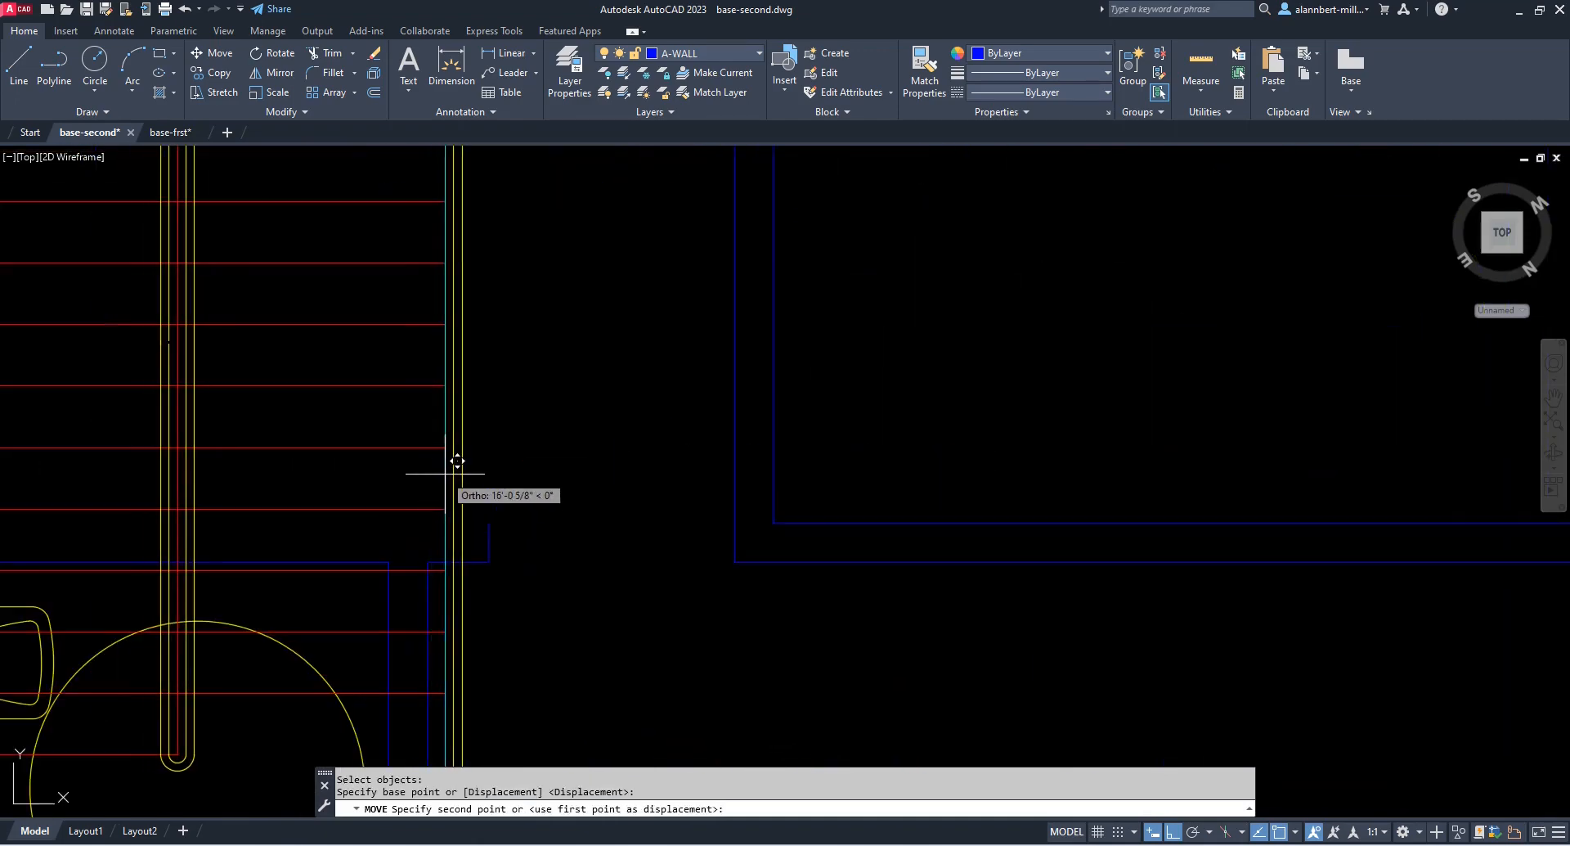
{"action": "left_click", "coordinate": [491, 528]}
Examine the newly placed upper staircase and its guardrail, comparing it with the staircase in base-frst
{"action": "scroll", "coordinate": [471, 540], "scroll_direction": "down", "scroll_amount": 5}
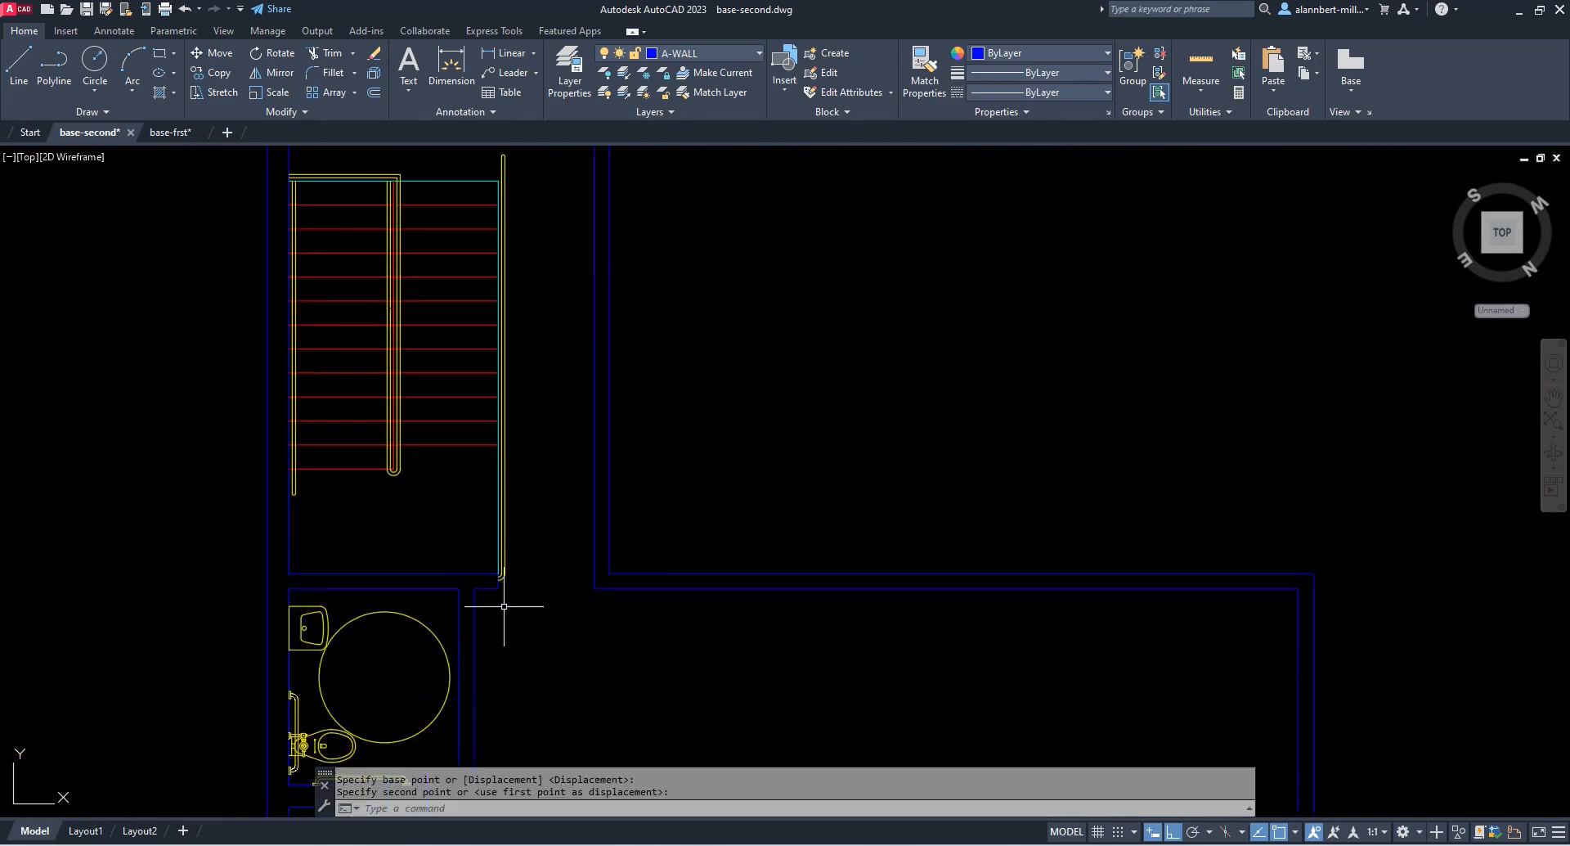
{"action": "scroll", "coordinate": [537, 524], "scroll_direction": "up", "scroll_amount": 2}
{"action": "scroll", "coordinate": [521, 350], "scroll_direction": "up", "scroll_amount": 2}
{"action": "mouse_move", "coordinate": [523, 356]}
{"action": "middle_mouse_down"}
{"action": "mouse_move", "coordinate": [579, 569]}
{"action": "mouse_move", "coordinate": [592, 554]}
{"action": "middle_mouse_up"}
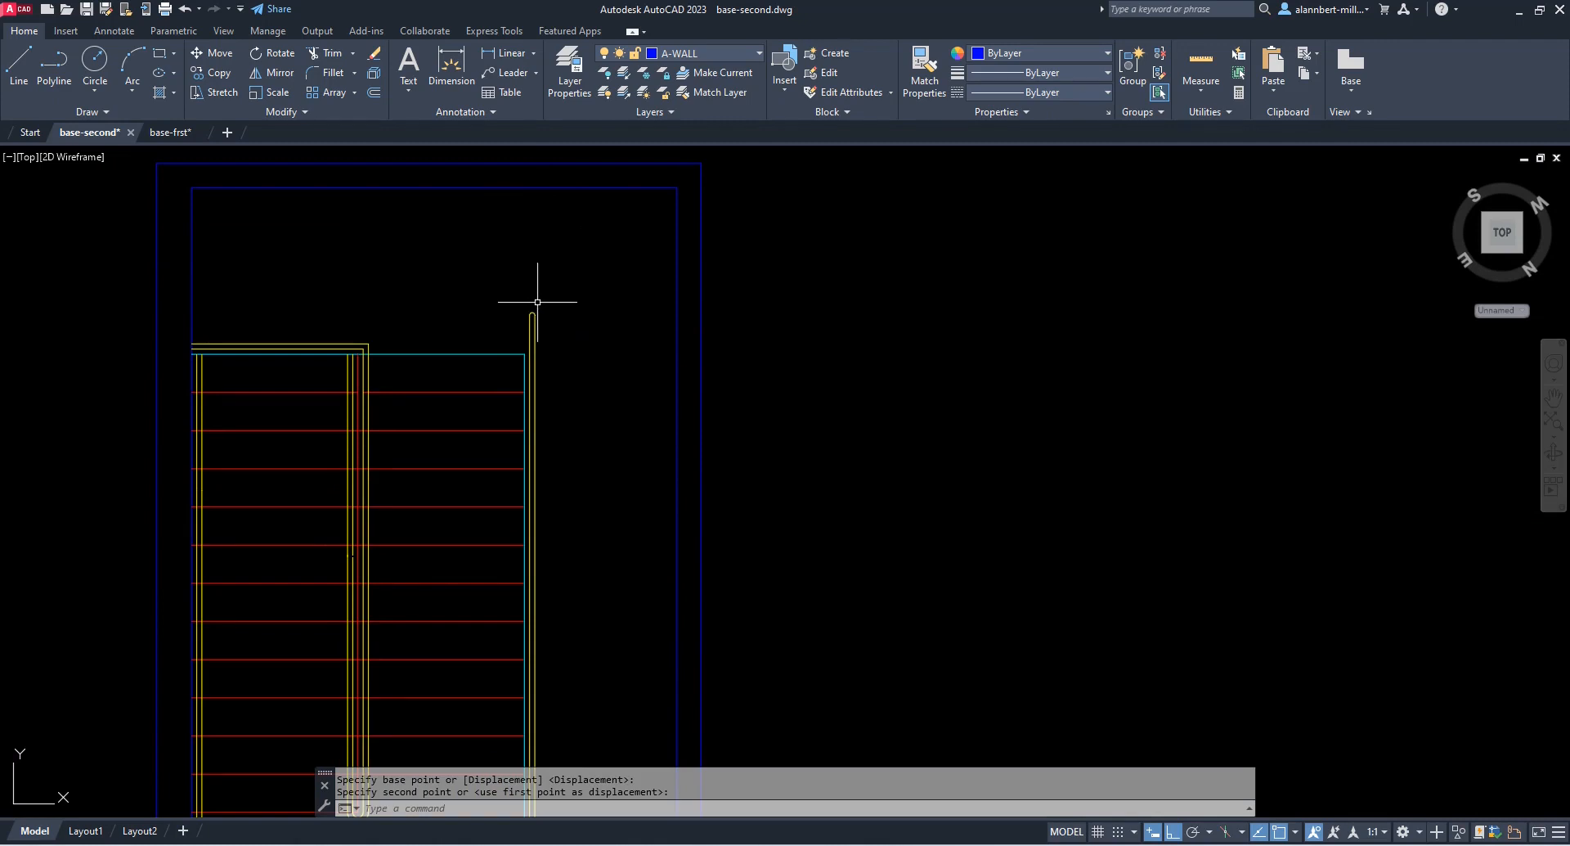
{"action": "scroll", "coordinate": [532, 304], "scroll_direction": "down", "scroll_amount": 2}
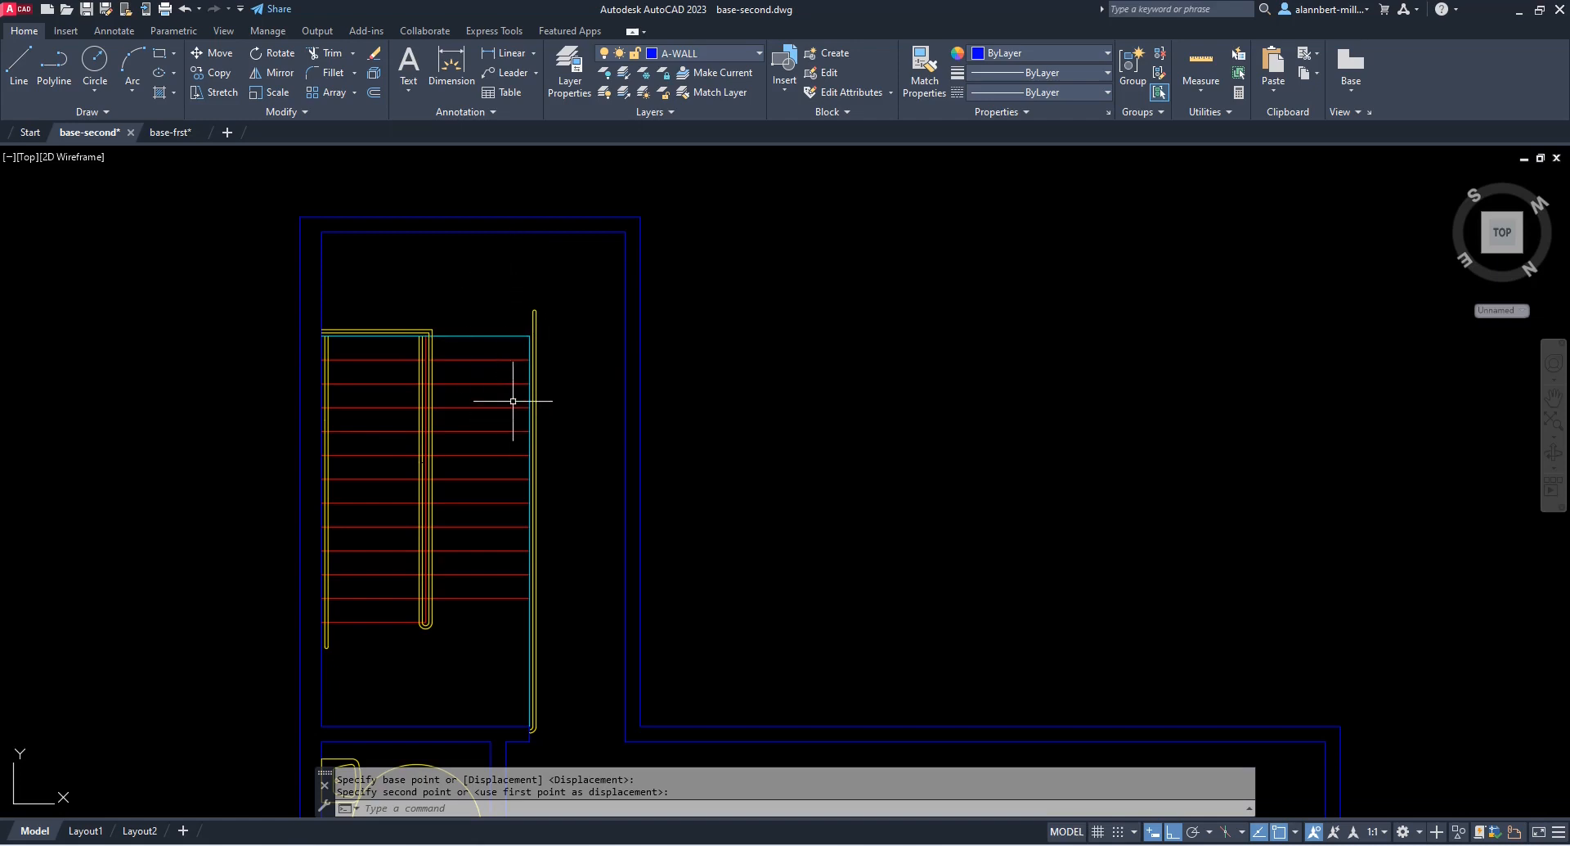
{"action": "left_click", "coordinate": [170, 132]}
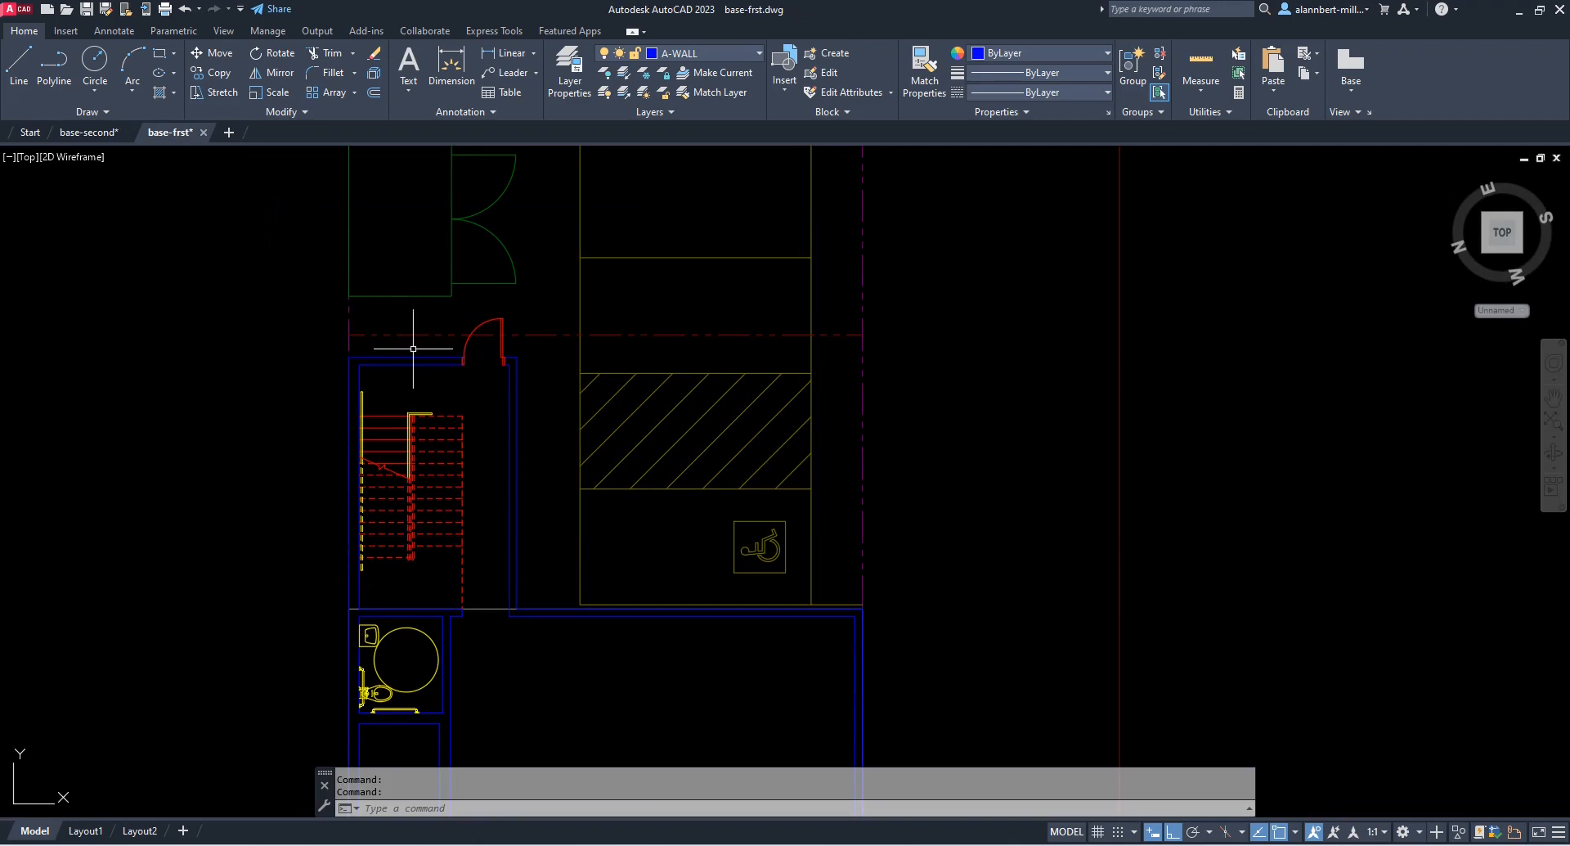
{"action": "left_click", "coordinate": [107, 132]}
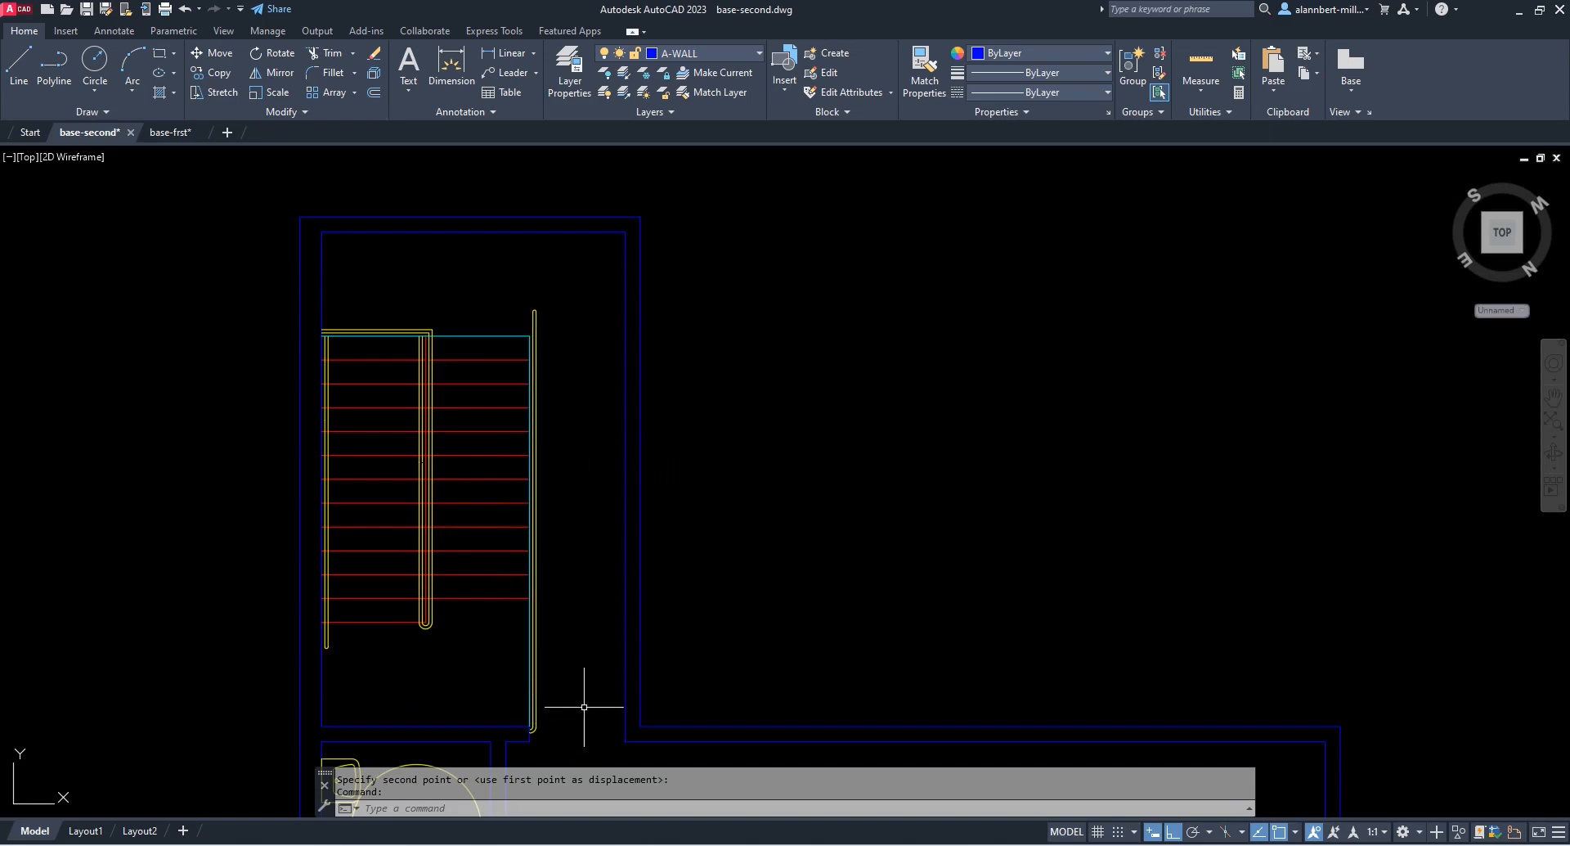
{"action": "scroll", "coordinate": [586, 724], "scroll_direction": "down", "scroll_amount": 5}
{"action": "scroll", "coordinate": [605, 720], "scroll_direction": "up", "scroll_amount": 2}
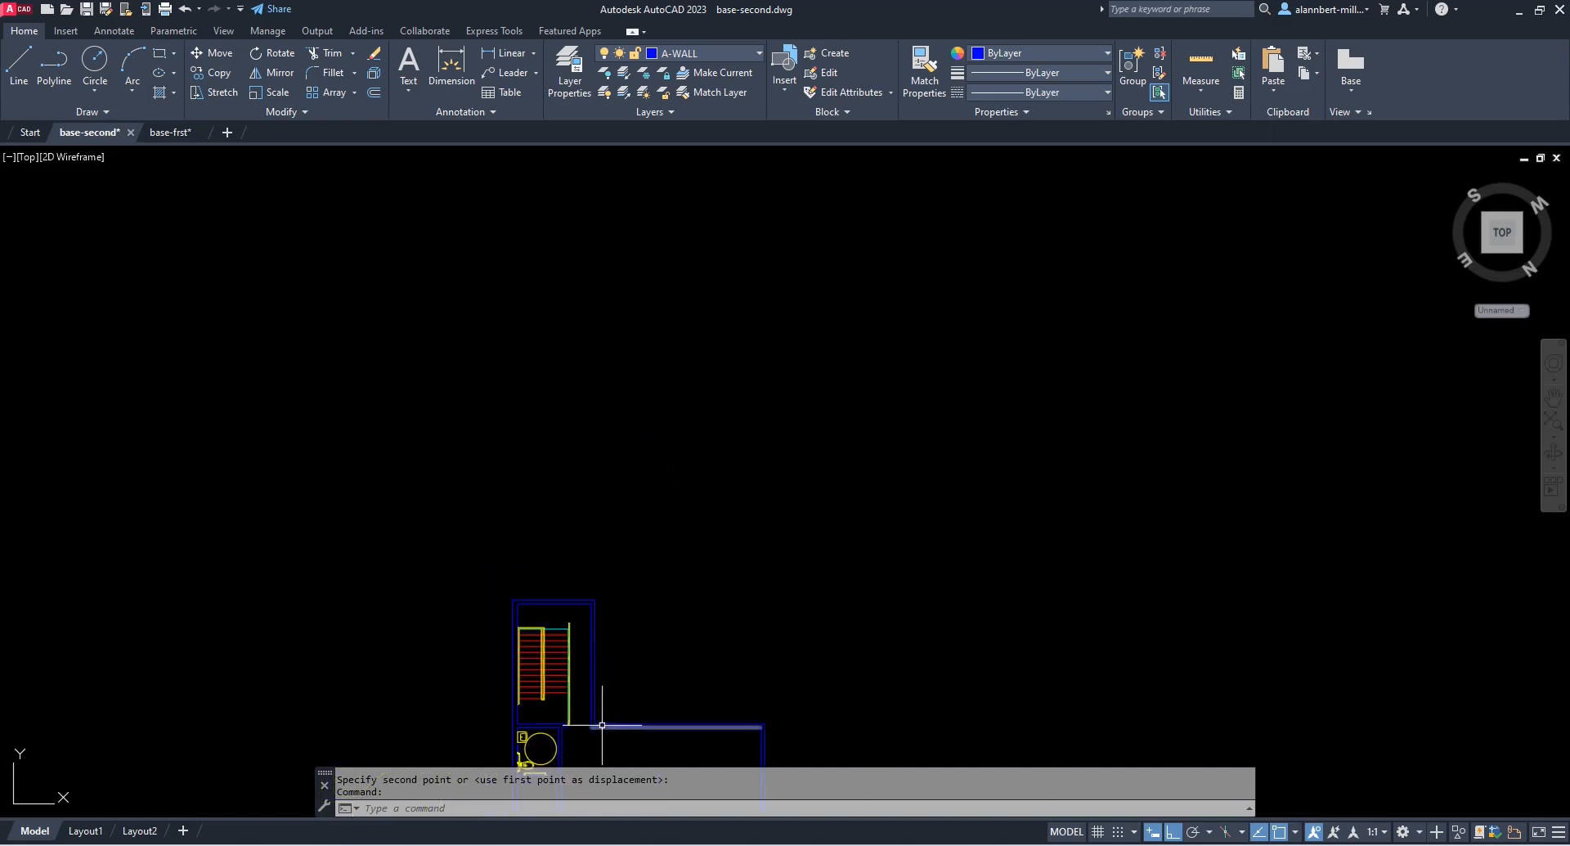
Review the whole second-floor plan with both staircases in base-second, checking its layout against base-frst
{"action": "middle_click_drag", "start_coordinate": [629, 658], "coordinate": [596, 431]}
{"action": "scroll", "coordinate": [534, 493], "scroll_direction": "up", "scroll_amount": 2}
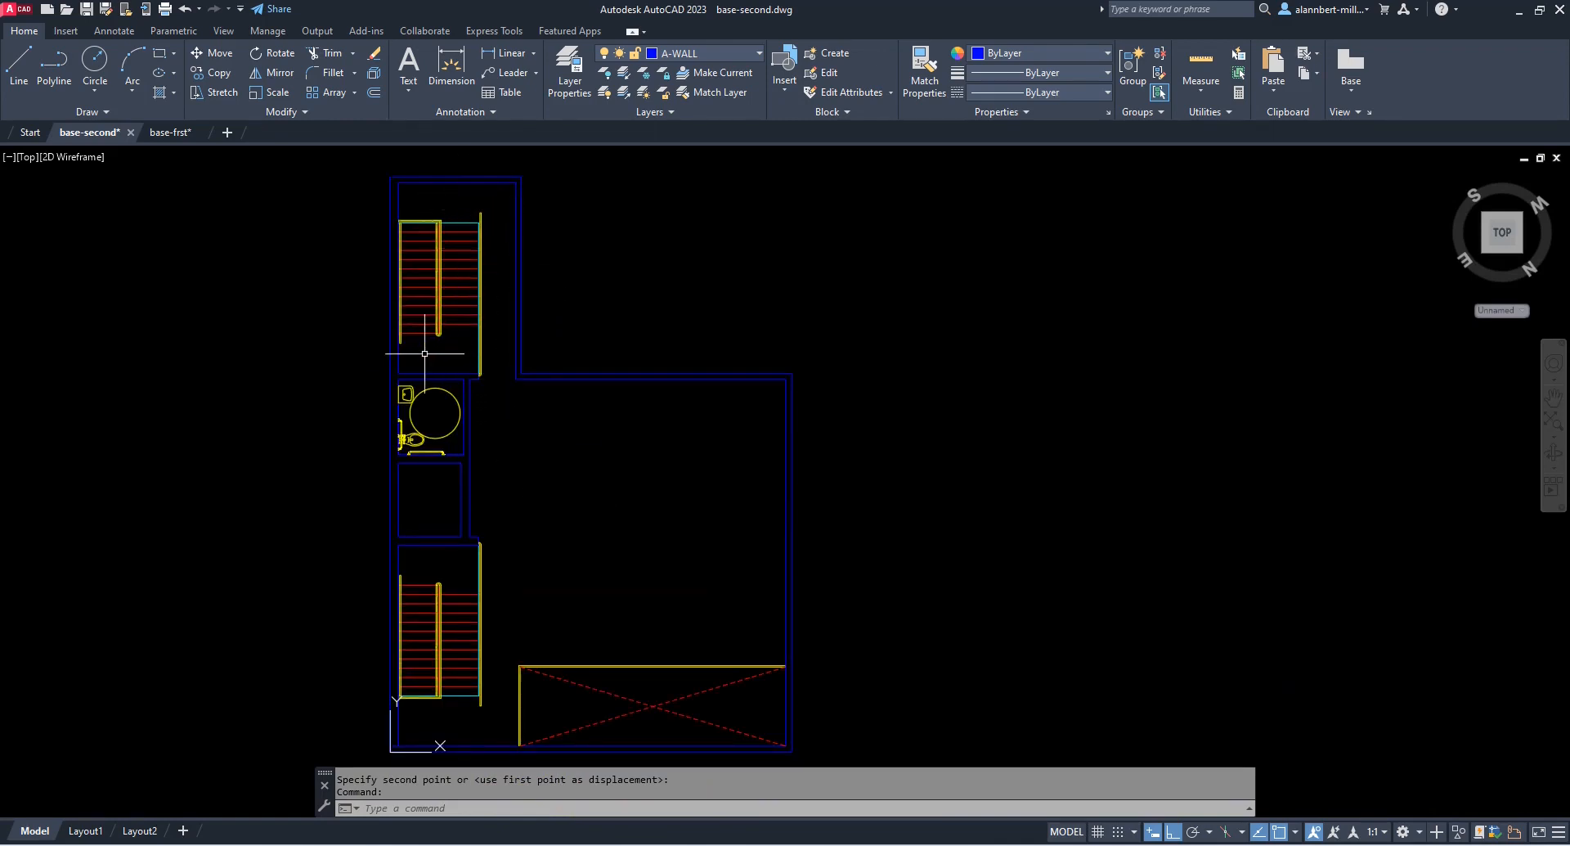
{"action": "left_click", "coordinate": [171, 132]}
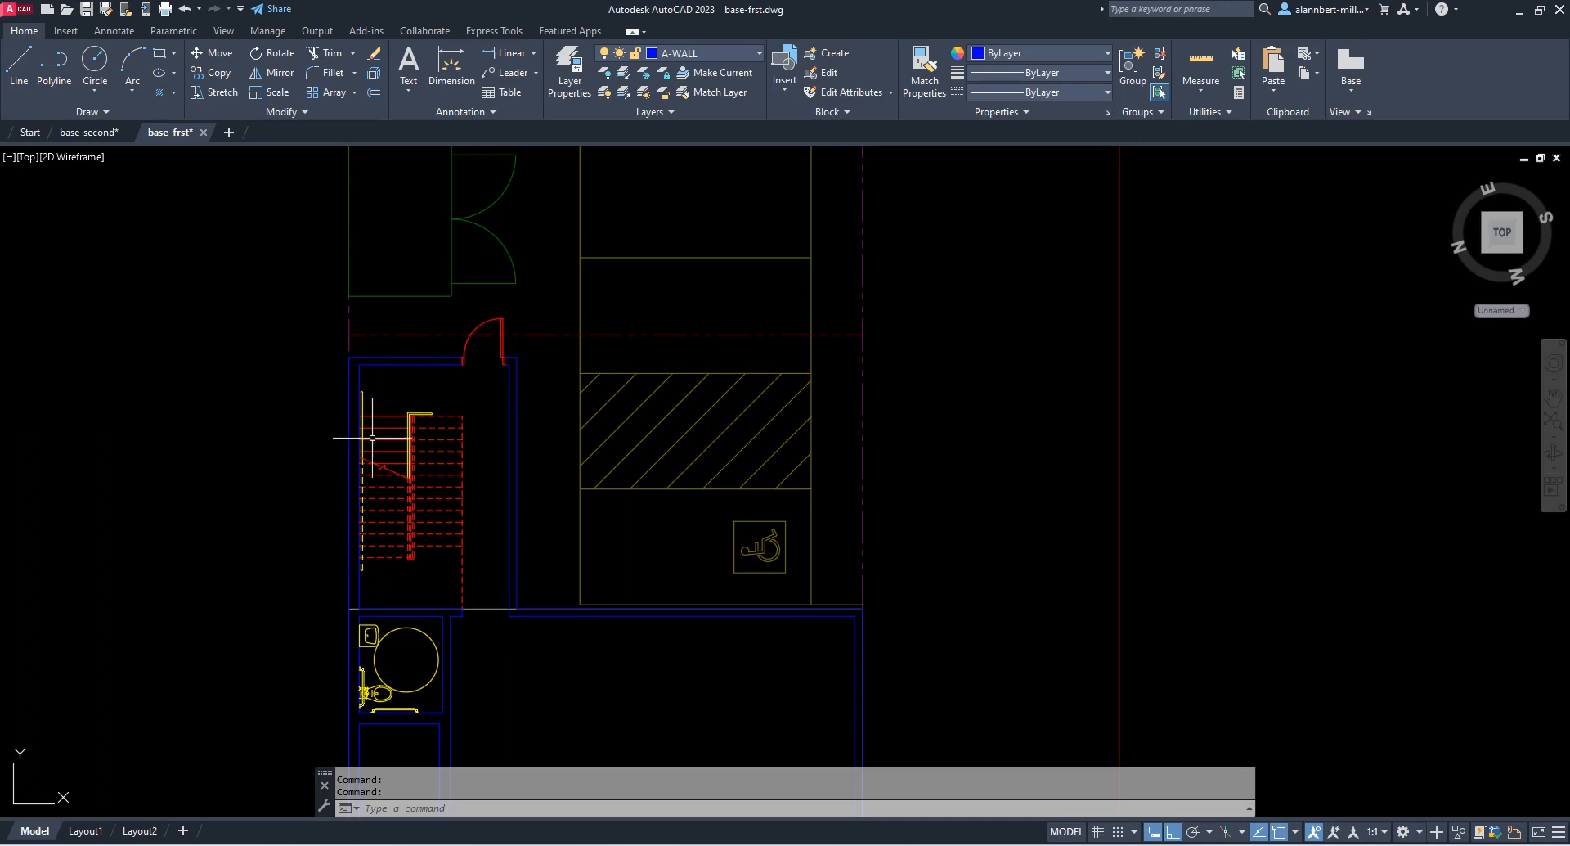
{"action": "left_click", "coordinate": [90, 133]}
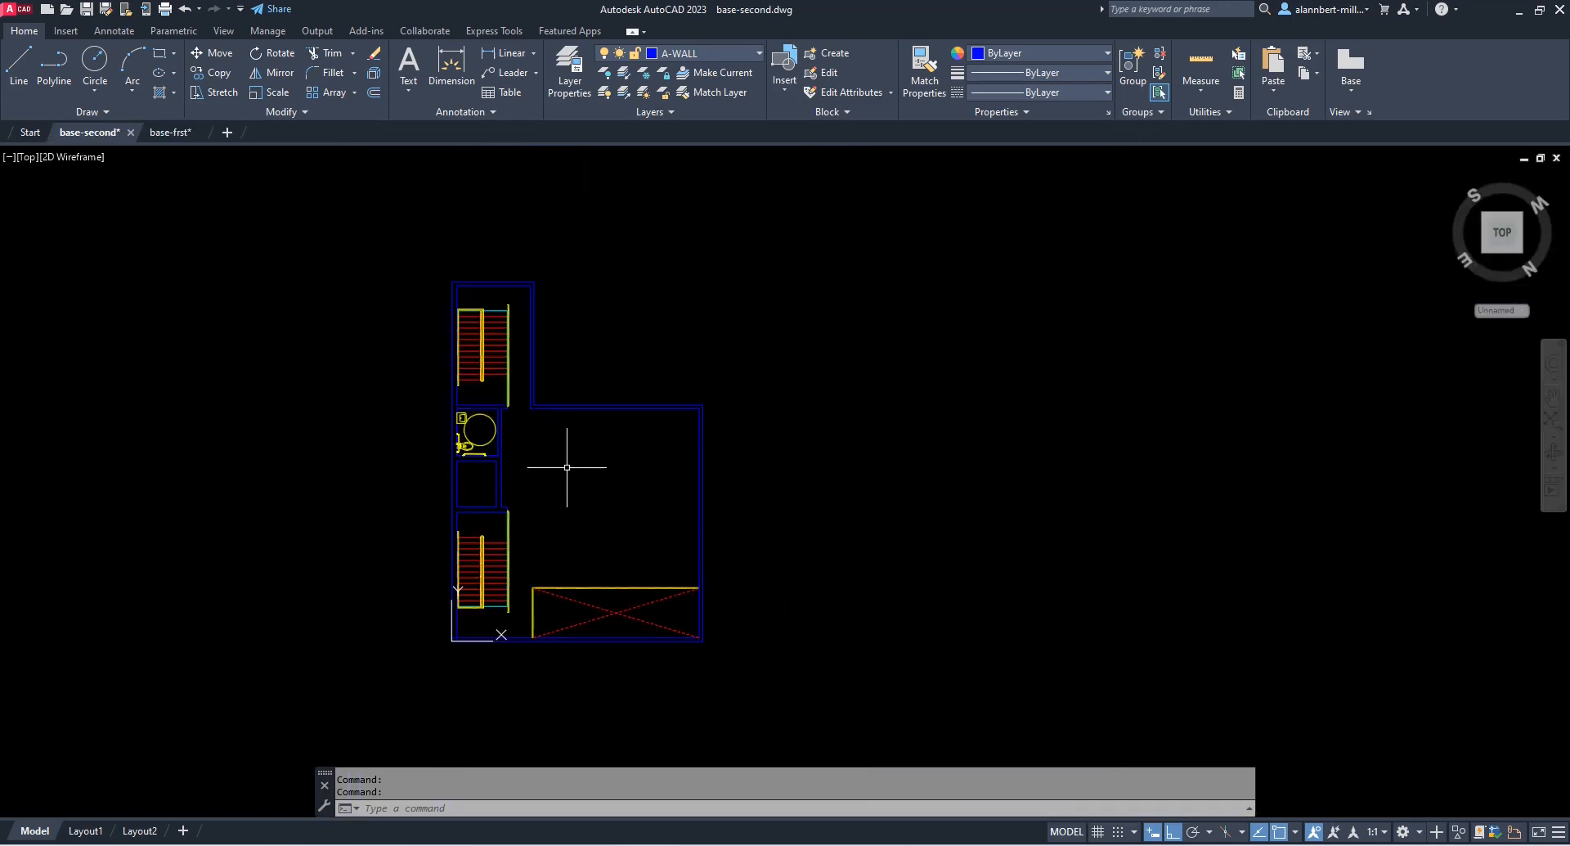
{"action": "mouse_move", "coordinate": [556, 456]}
{"action": "middle_mouse_down"}
{"action": "mouse_move", "coordinate": [519, 508]}
{"action": "mouse_move", "coordinate": [487, 507]}
{"action": "middle_mouse_up"}
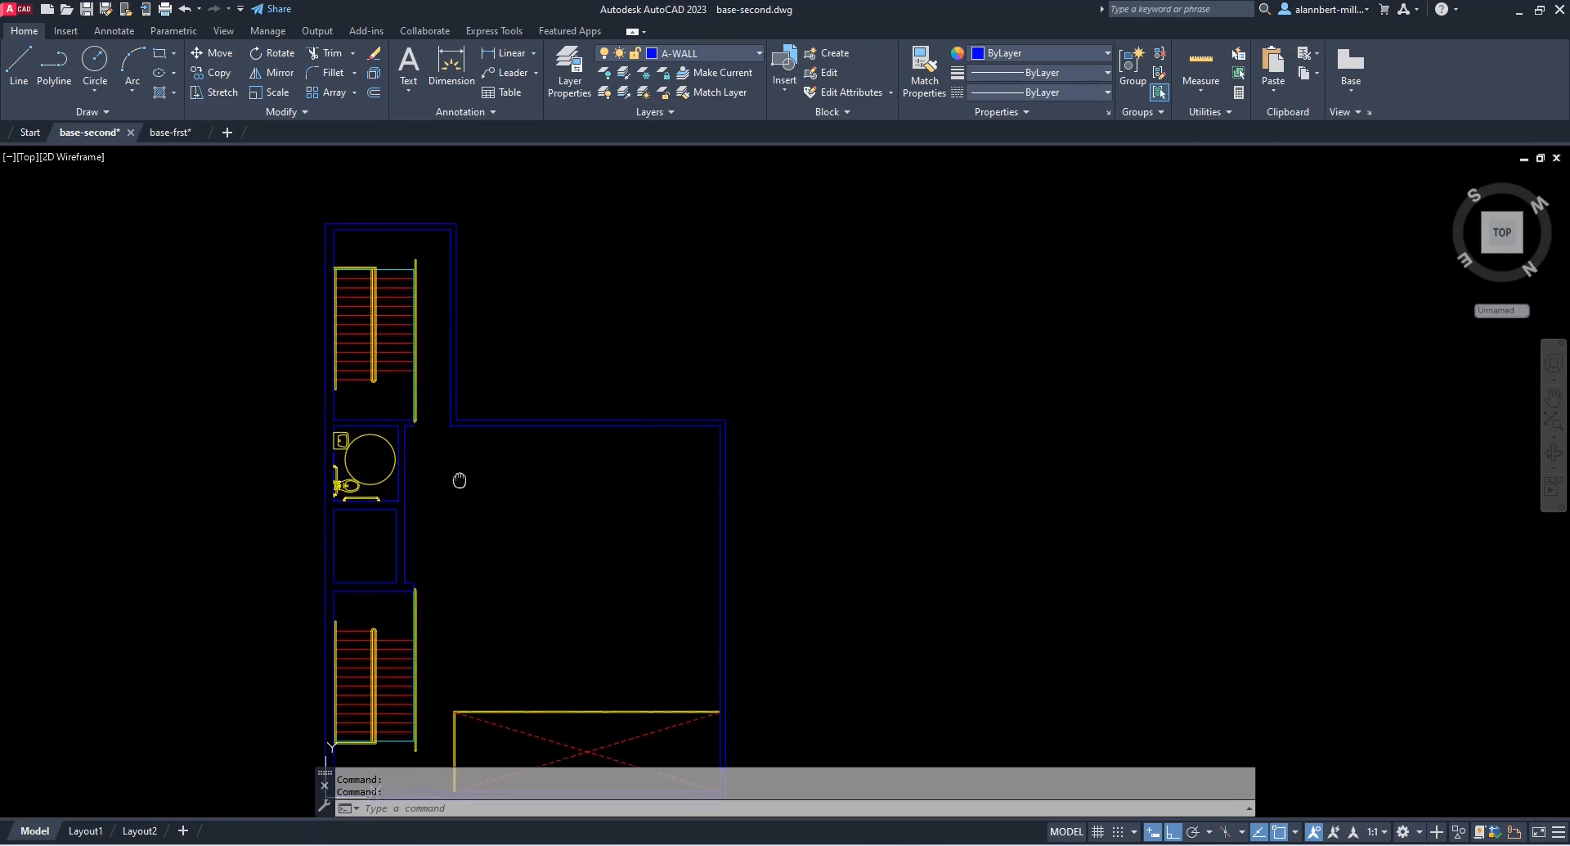
{"action": "middle_click_drag", "start_coordinate": [456, 480], "coordinate": [474, 437]}
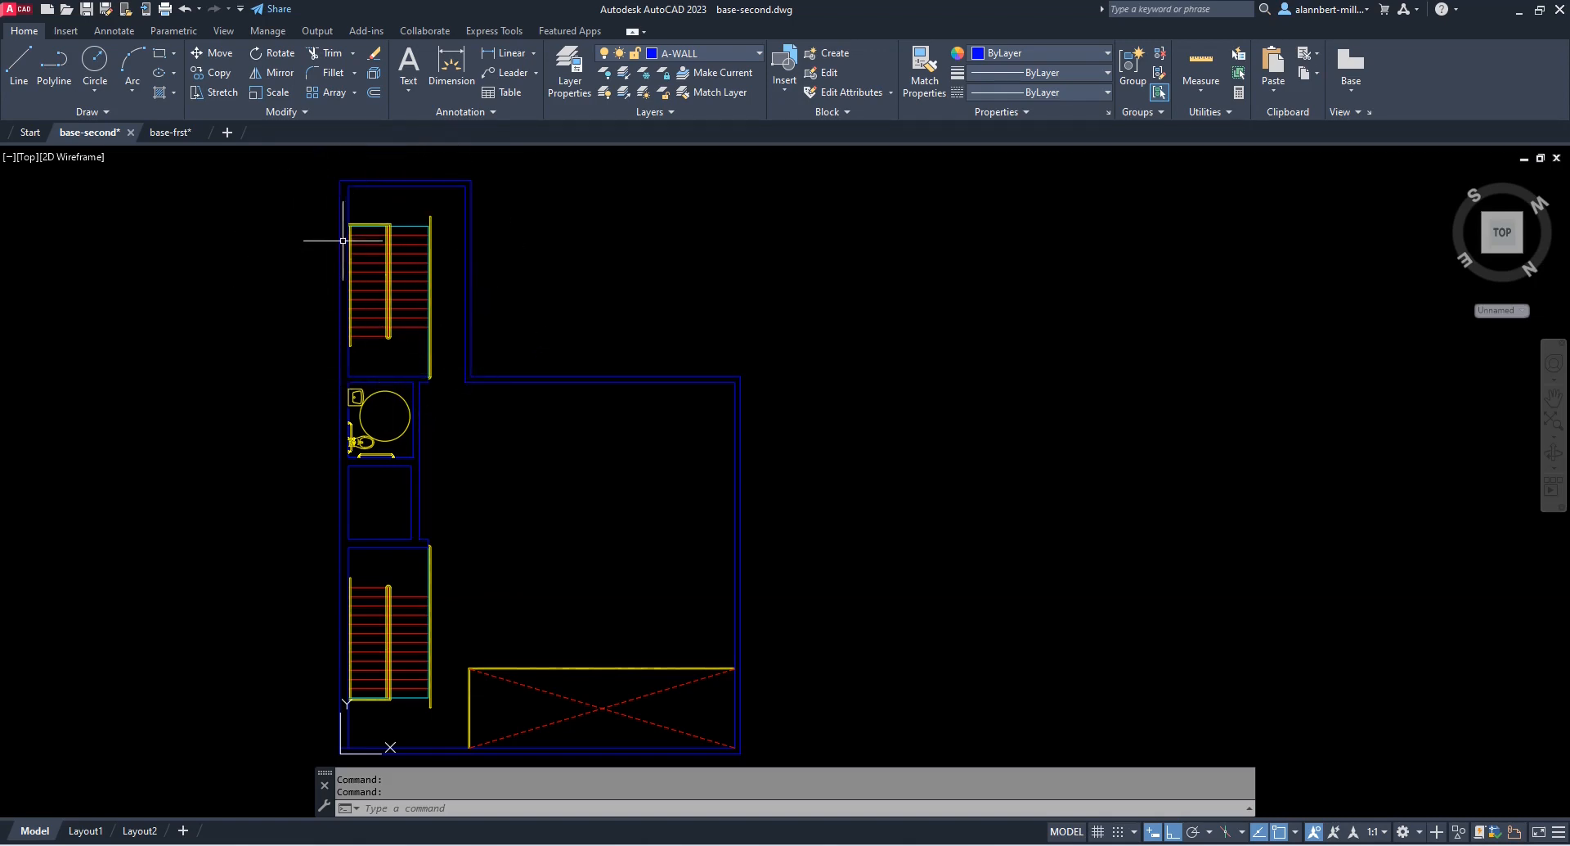
Switch to the base-frst drawing and load the custom door routine from the 002 - AutoLISP folder
{"action": "left_click", "coordinate": [171, 134]}
{"action": "scroll", "coordinate": [498, 652], "scroll_direction": "down", "scroll_amount": 2}
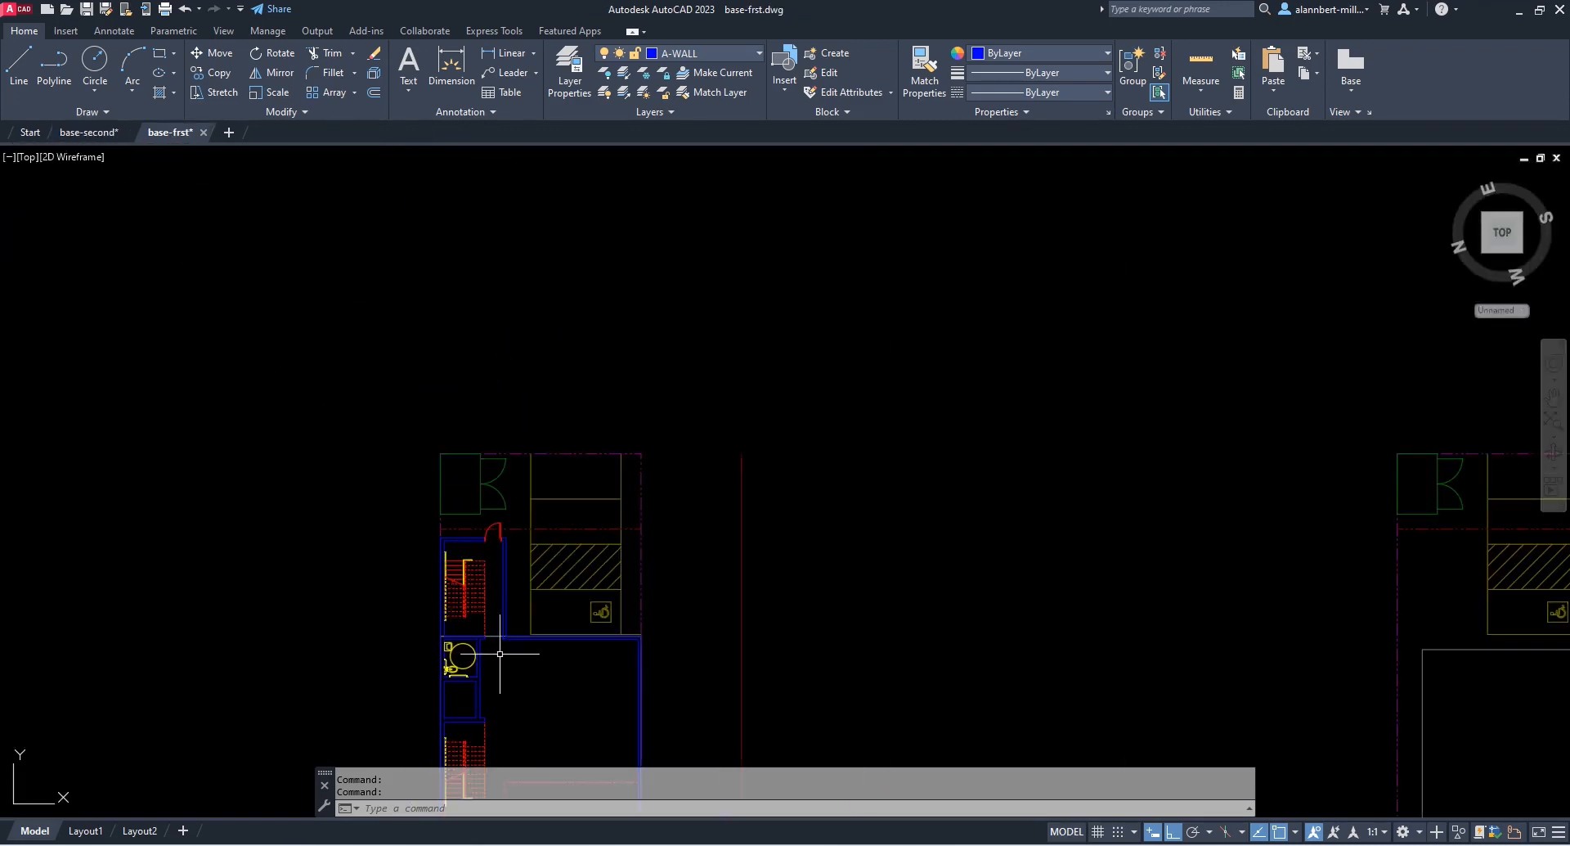
{"action": "middle_click_drag", "start_coordinate": [511, 660], "coordinate": [416, 456]}
{"action": "scroll", "coordinate": [446, 499], "scroll_direction": "up", "scroll_amount": 3}
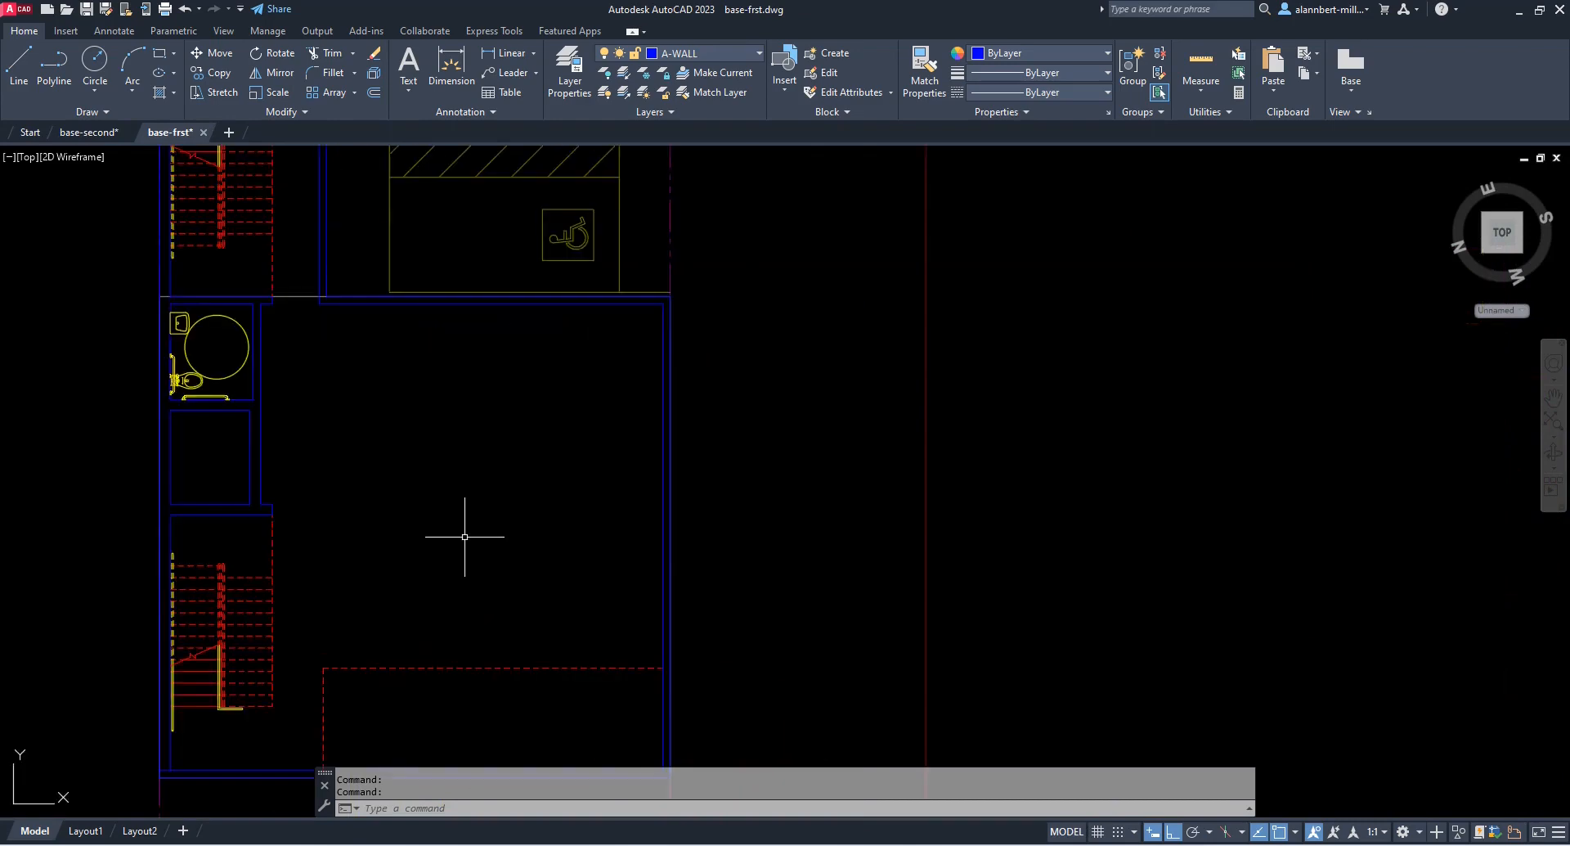
{"action": "middle_click_drag", "start_coordinate": [467, 533], "coordinate": [504, 396]}
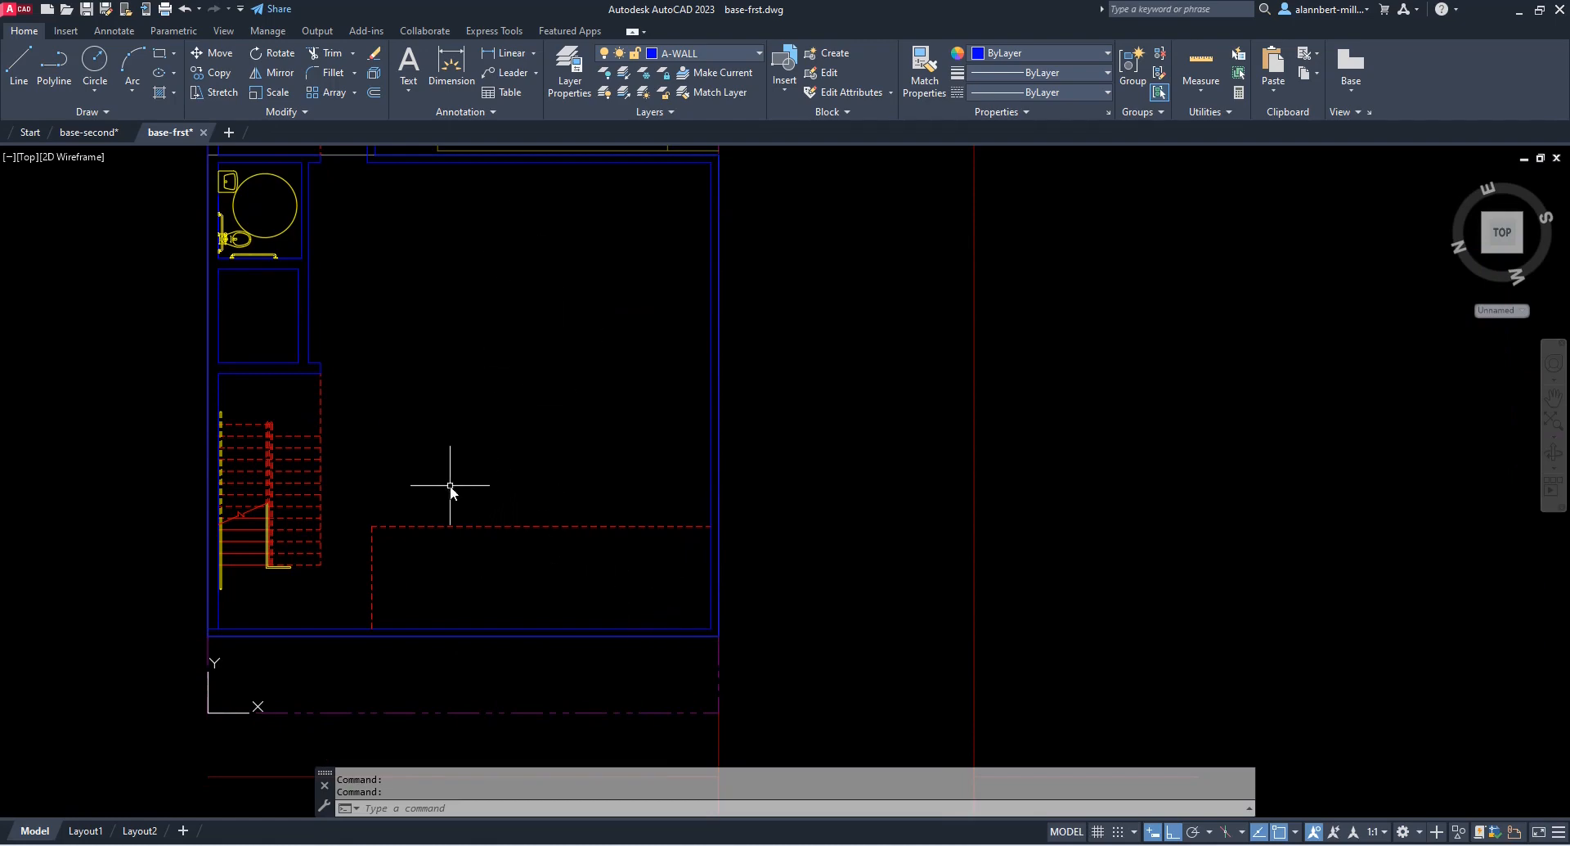
{"action": "type", "text": "appl"}
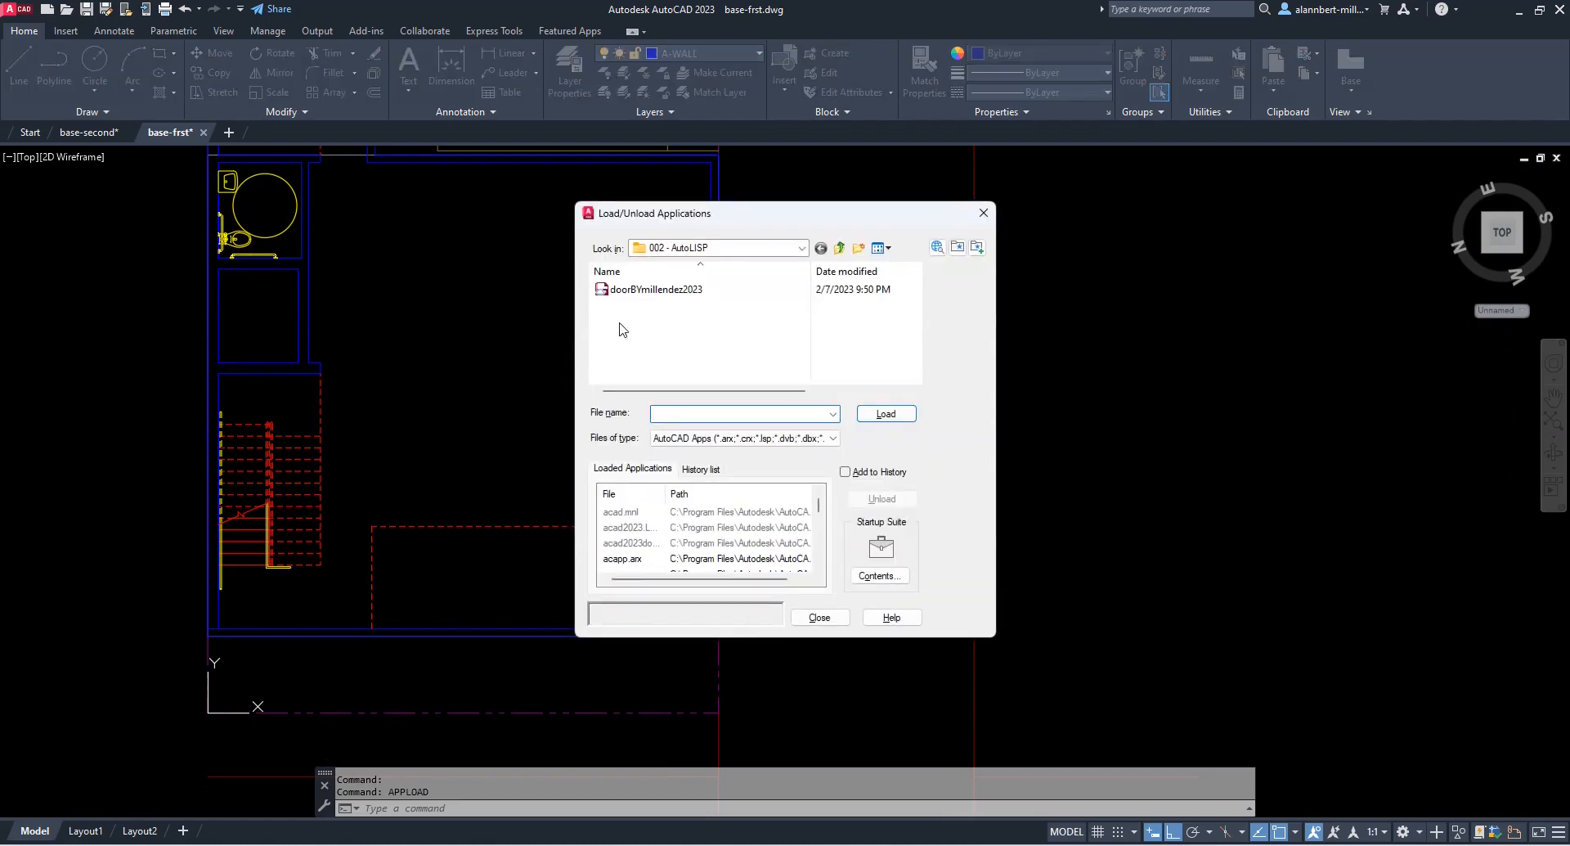
{"action": "double_click", "coordinate": [671, 294]}
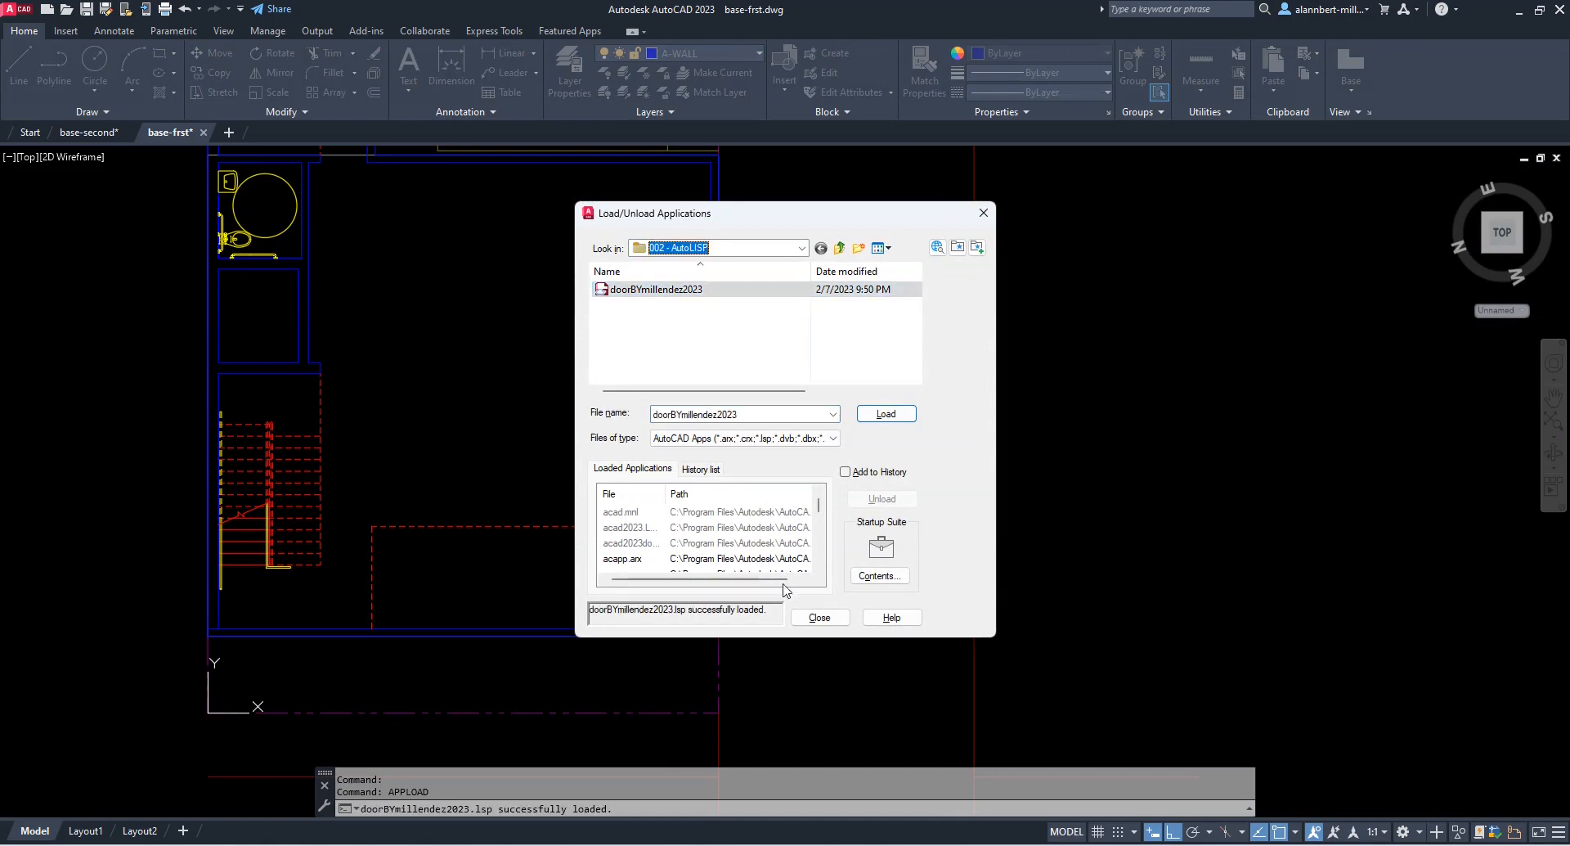
{"action": "left_click", "coordinate": [820, 617]}
Insert a 36-inch outward-swinging door in the building's lower wall with the DOOR command, offset 11 inches from the outer lower right corner
{"action": "type", "text": "door"}
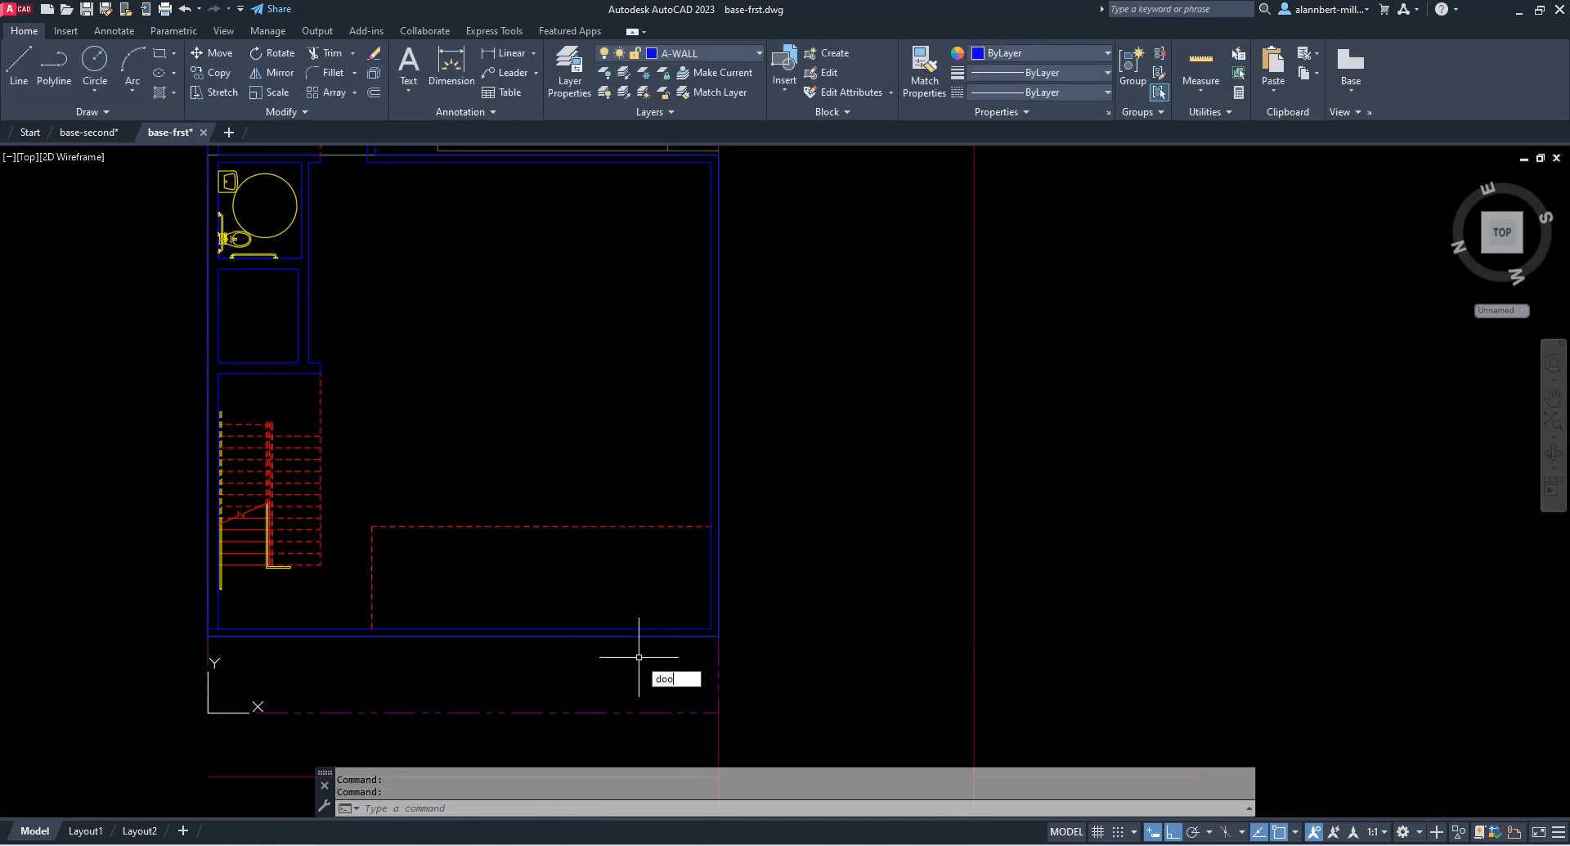
{"action": "key", "text": "Return"}
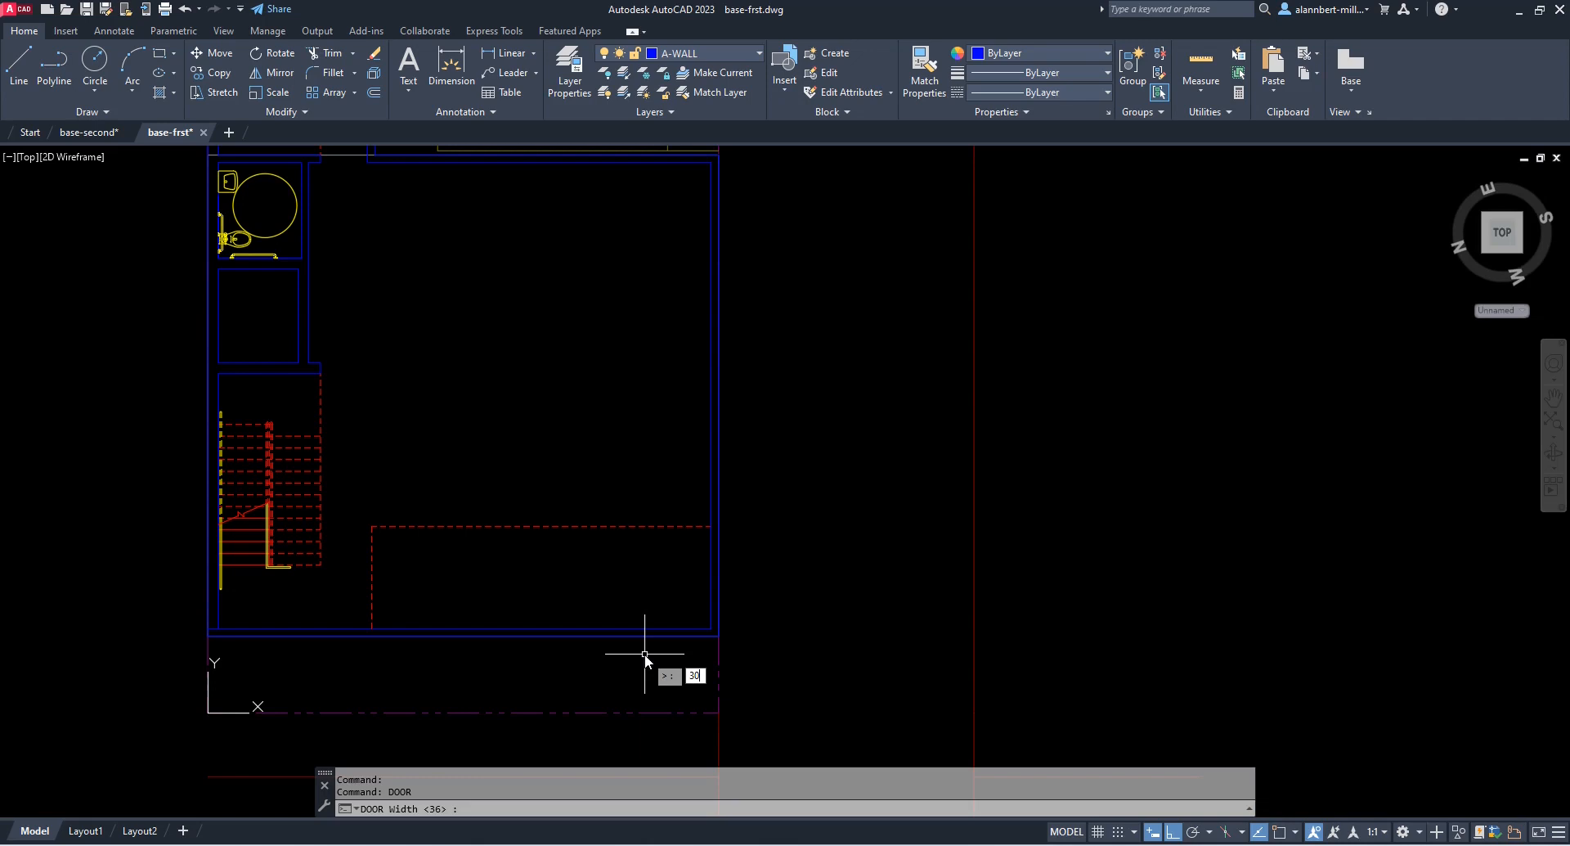
{"action": "type", "text": "36"}
{"action": "key", "text": "Return"}
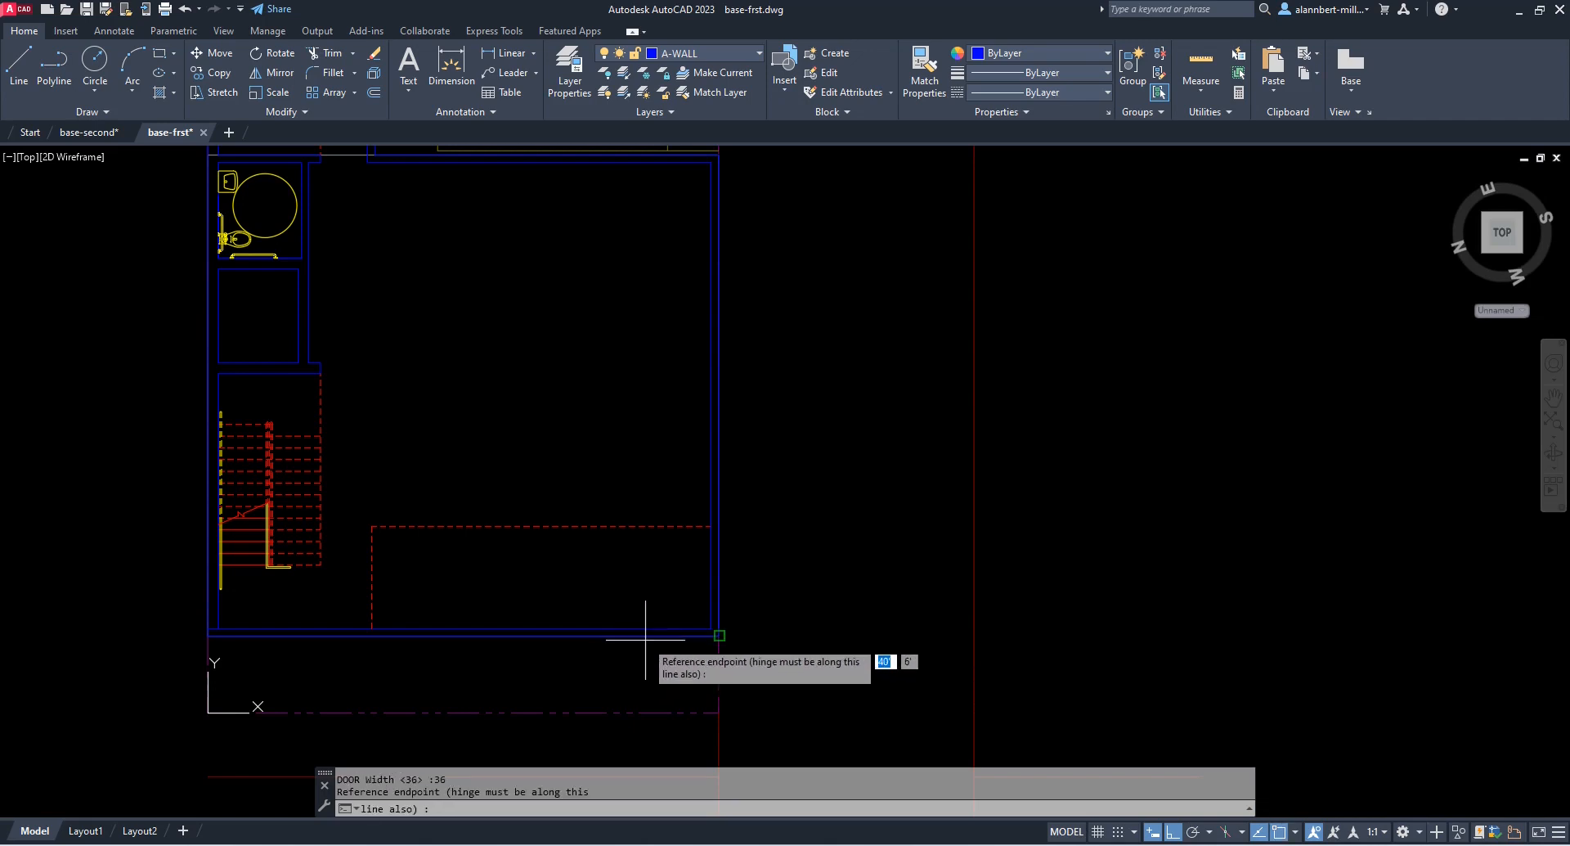
{"action": "scroll", "coordinate": [702, 650], "scroll_direction": "down", "scroll_amount": 2}
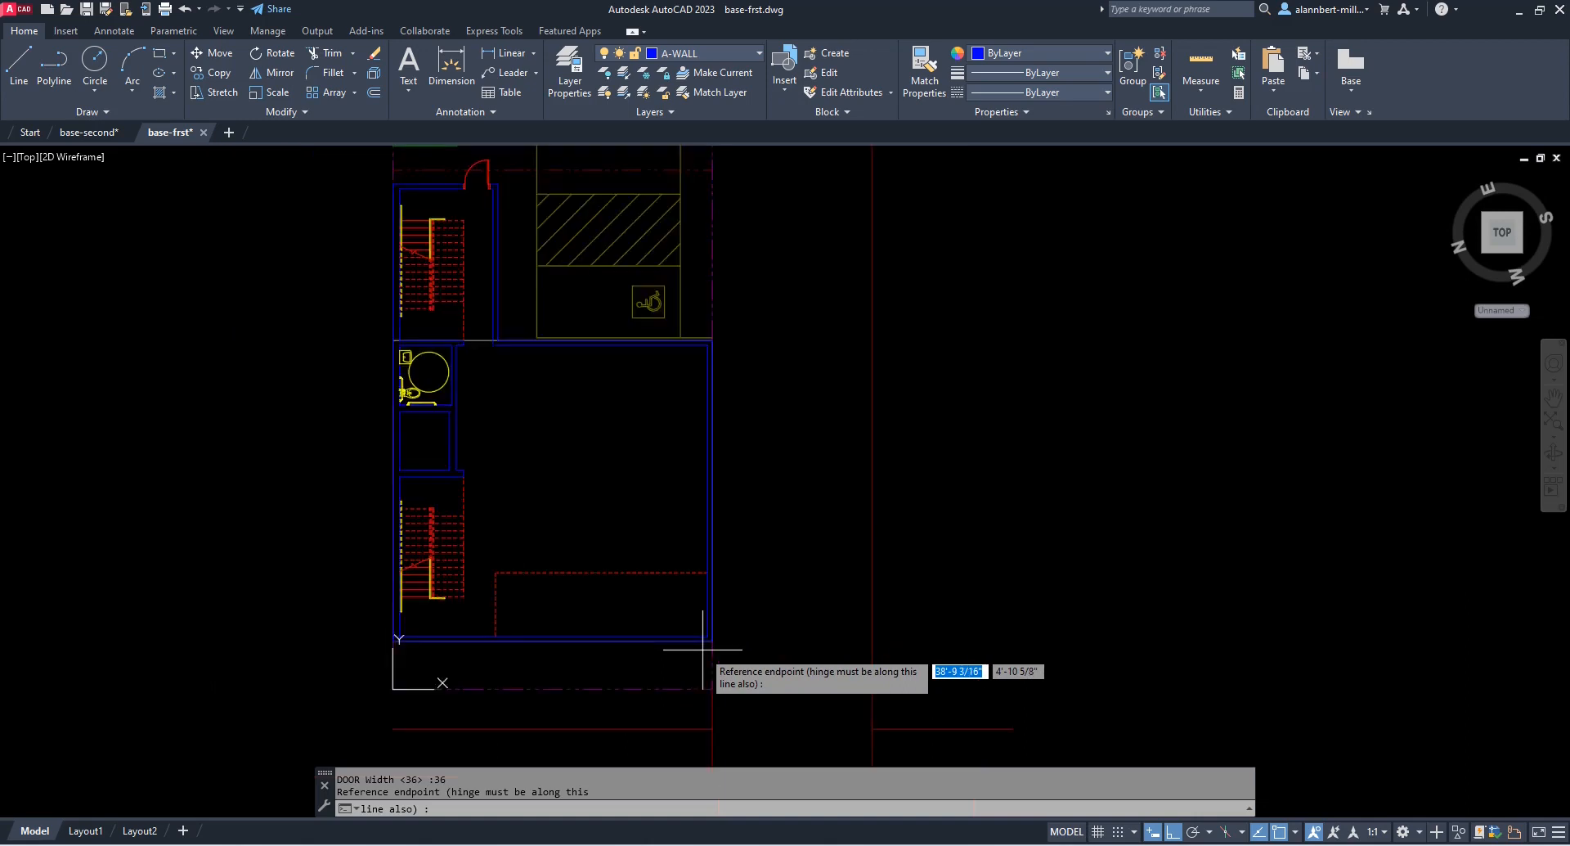
{"action": "scroll", "coordinate": [712, 654], "scroll_direction": "up", "scroll_amount": 6}
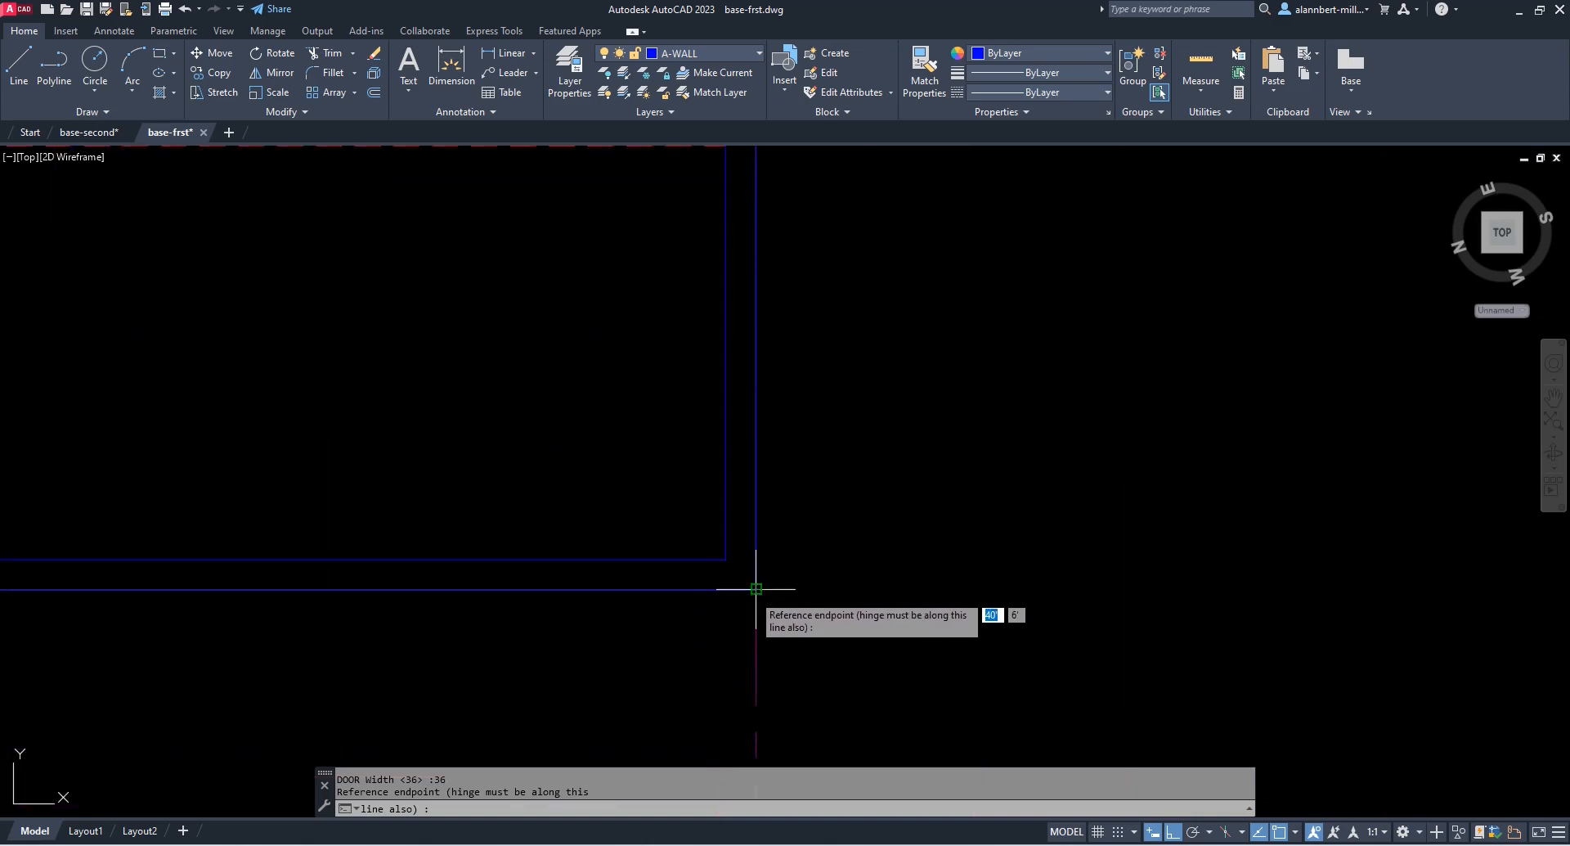
{"action": "left_click", "coordinate": [753, 590]}
{"action": "type", "text": "11"}
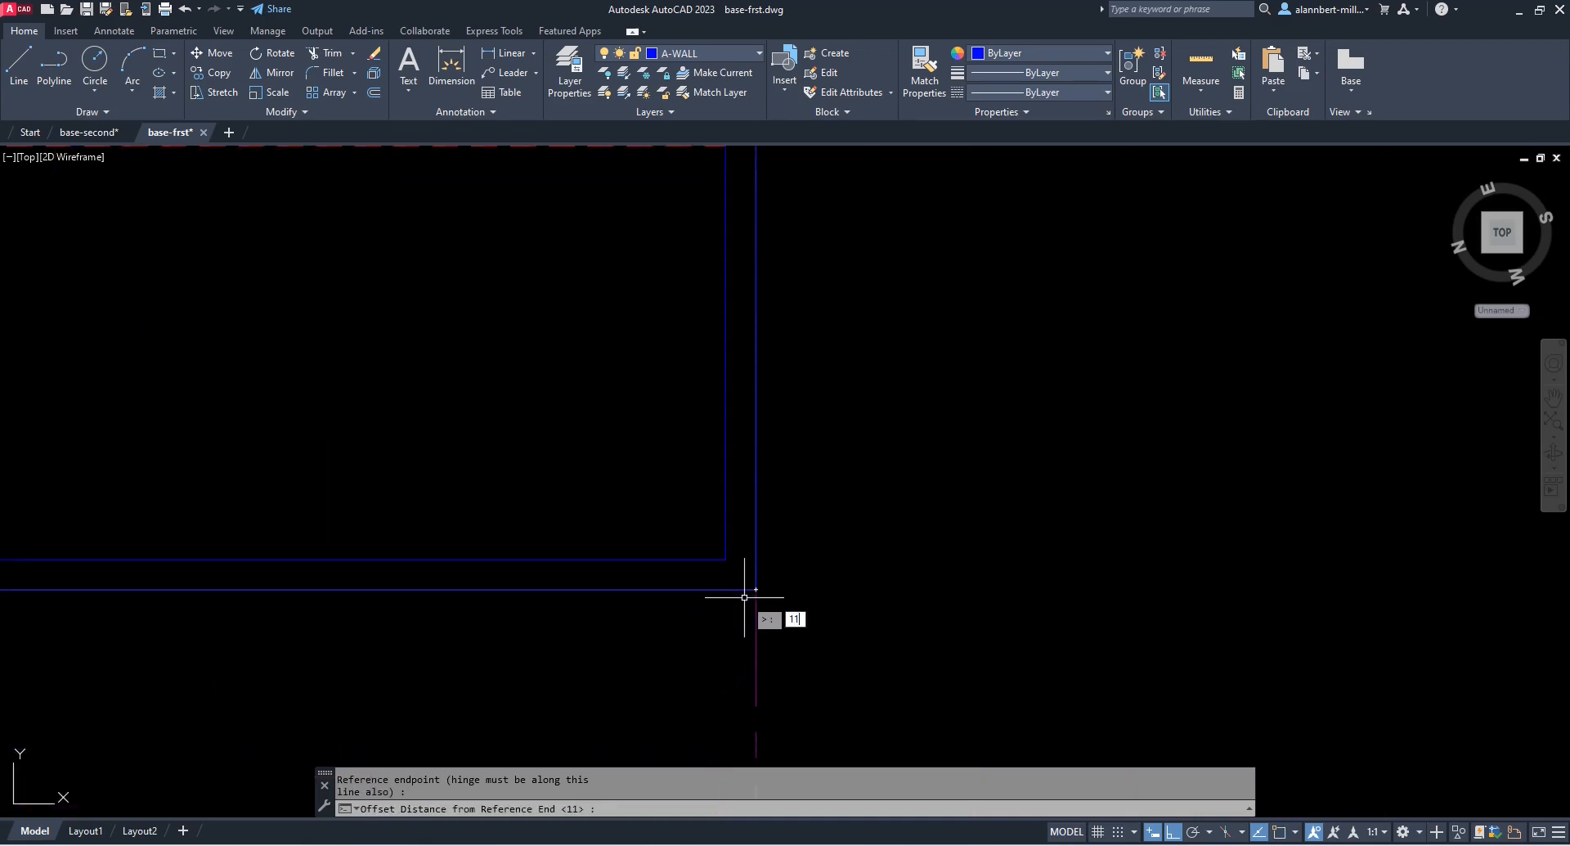
{"action": "key", "text": "Return"}
{"action": "left_click", "coordinate": [635, 590]}
{"action": "left_click", "coordinate": [635, 561]}
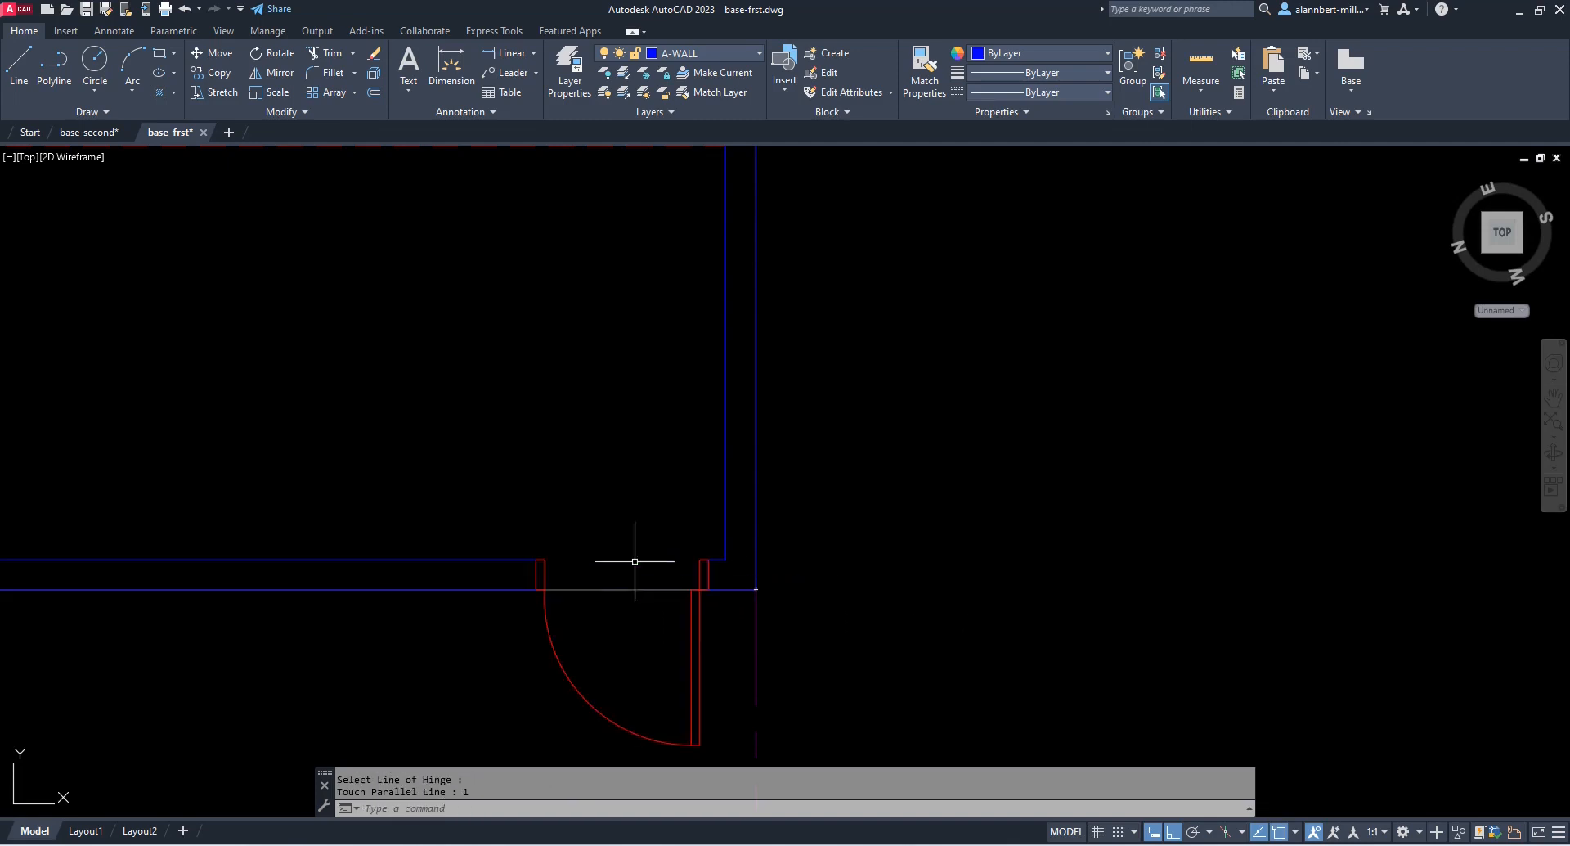
Mirror the door's leaf, swing and right jamb across a vertical line at the opening's left side, keeping the source objects
{"action": "scroll", "coordinate": [613, 642], "scroll_direction": "down", "scroll_amount": 4}
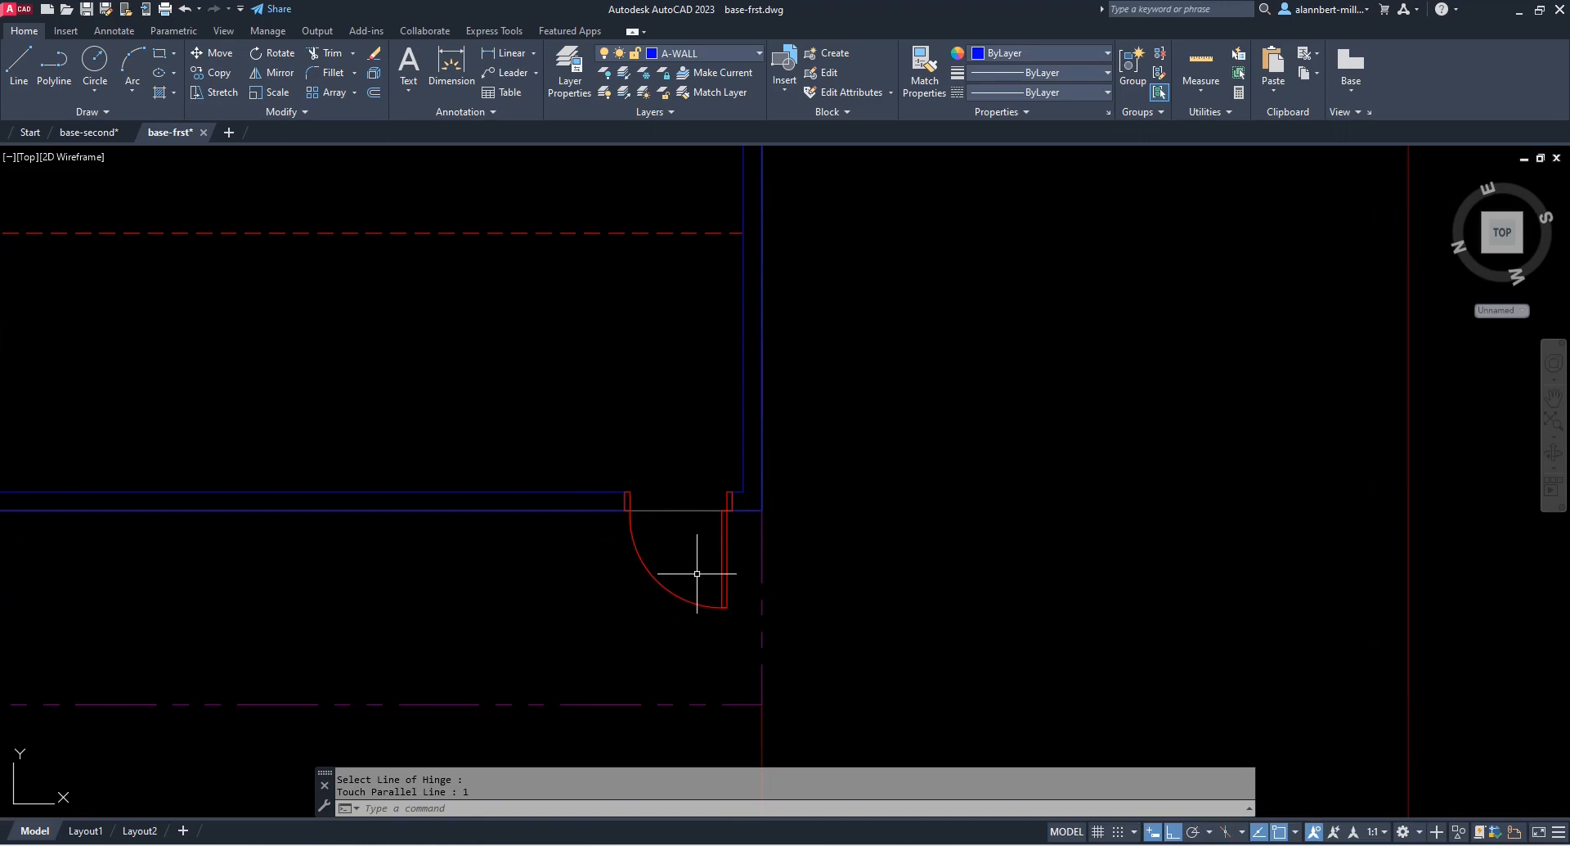
{"action": "type", "text": "MI"}
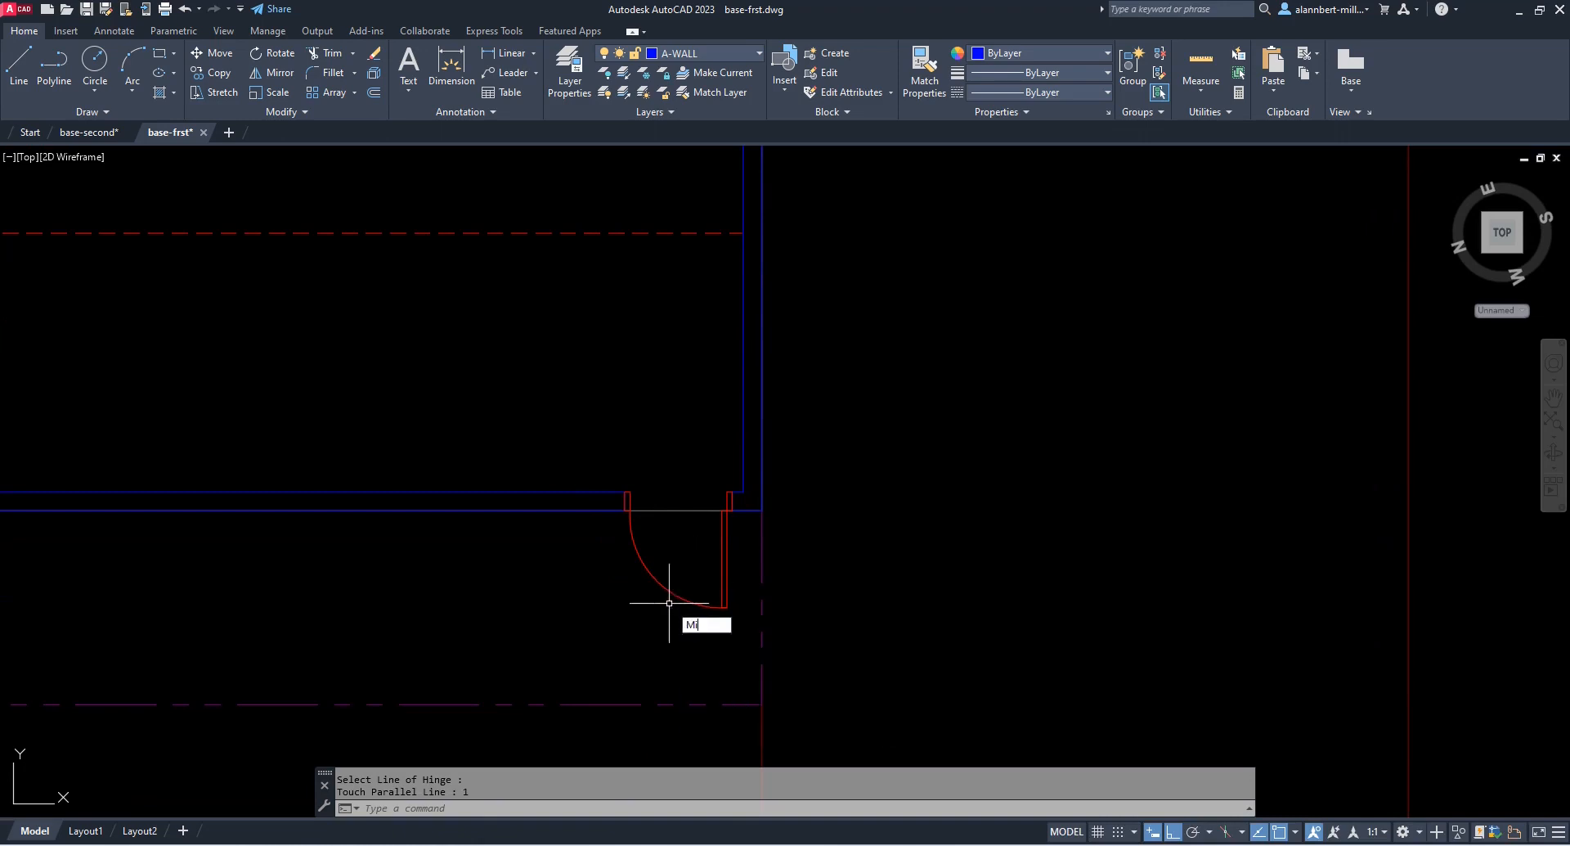
{"action": "key", "text": "Return"}
{"action": "left_click", "coordinate": [730, 552]}
{"action": "left_click", "coordinate": [684, 624]}
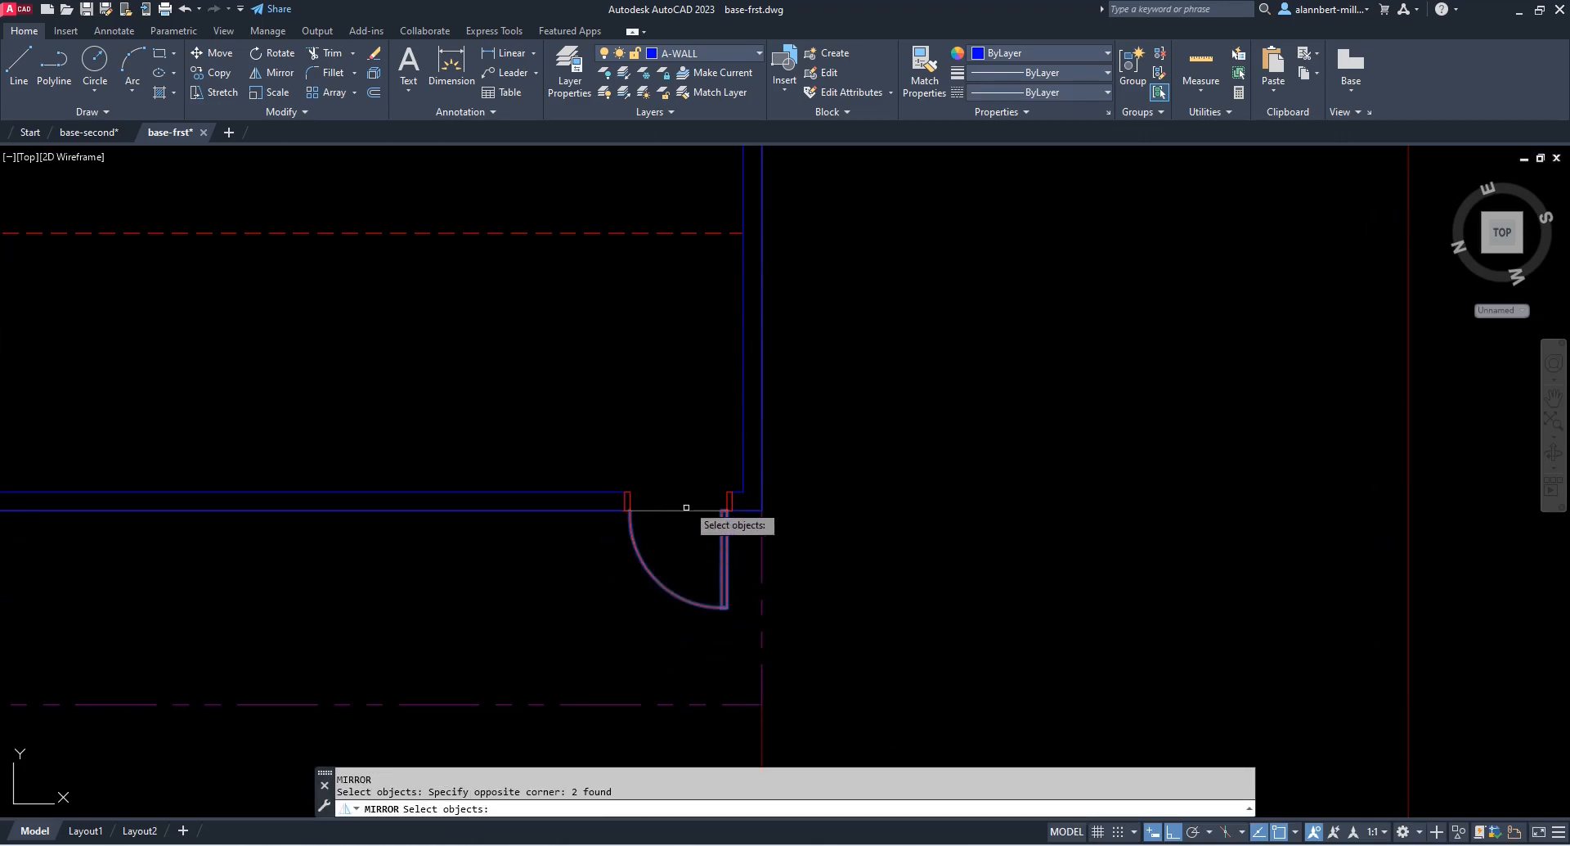
{"action": "left_click", "coordinate": [701, 462]}
{"action": "left_click", "coordinate": [739, 529]}
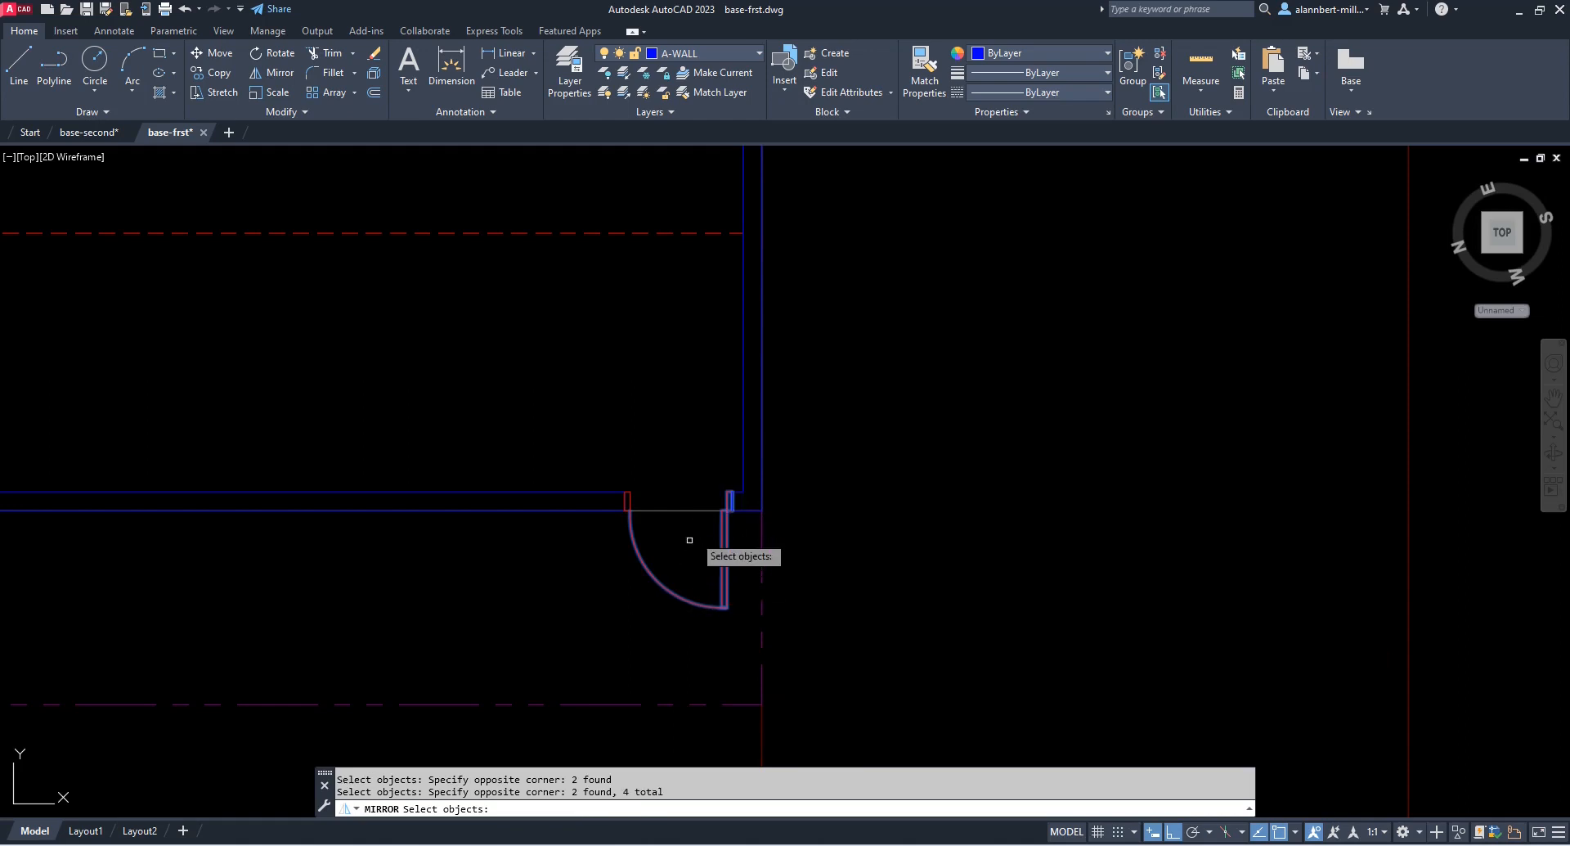
{"action": "key", "text": "Return"}
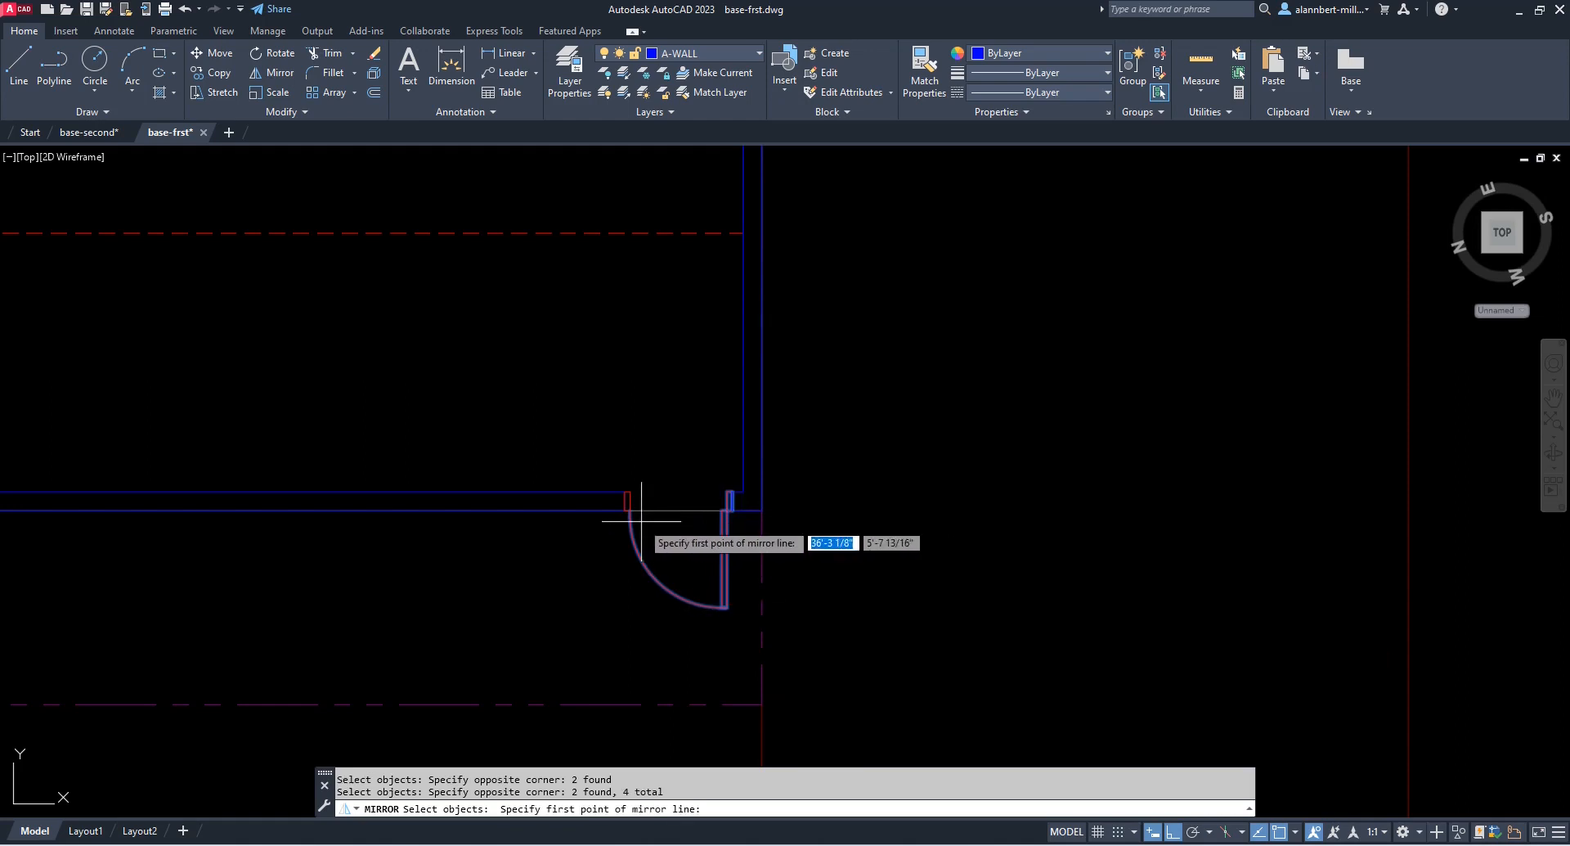
{"action": "left_click", "coordinate": [630, 511]}
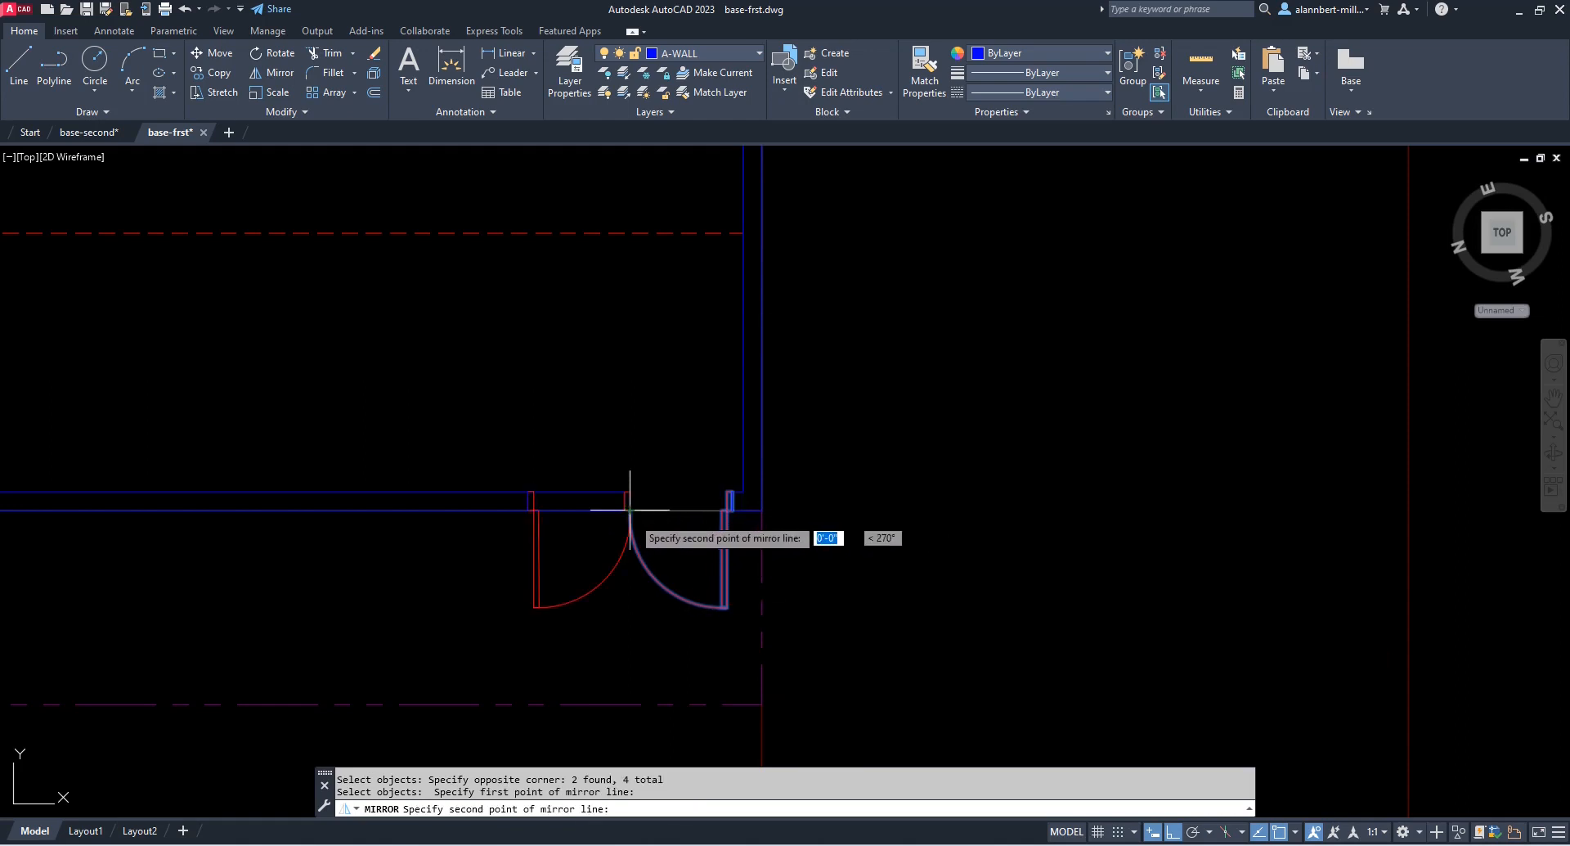
{"action": "left_click", "coordinate": [617, 611]}
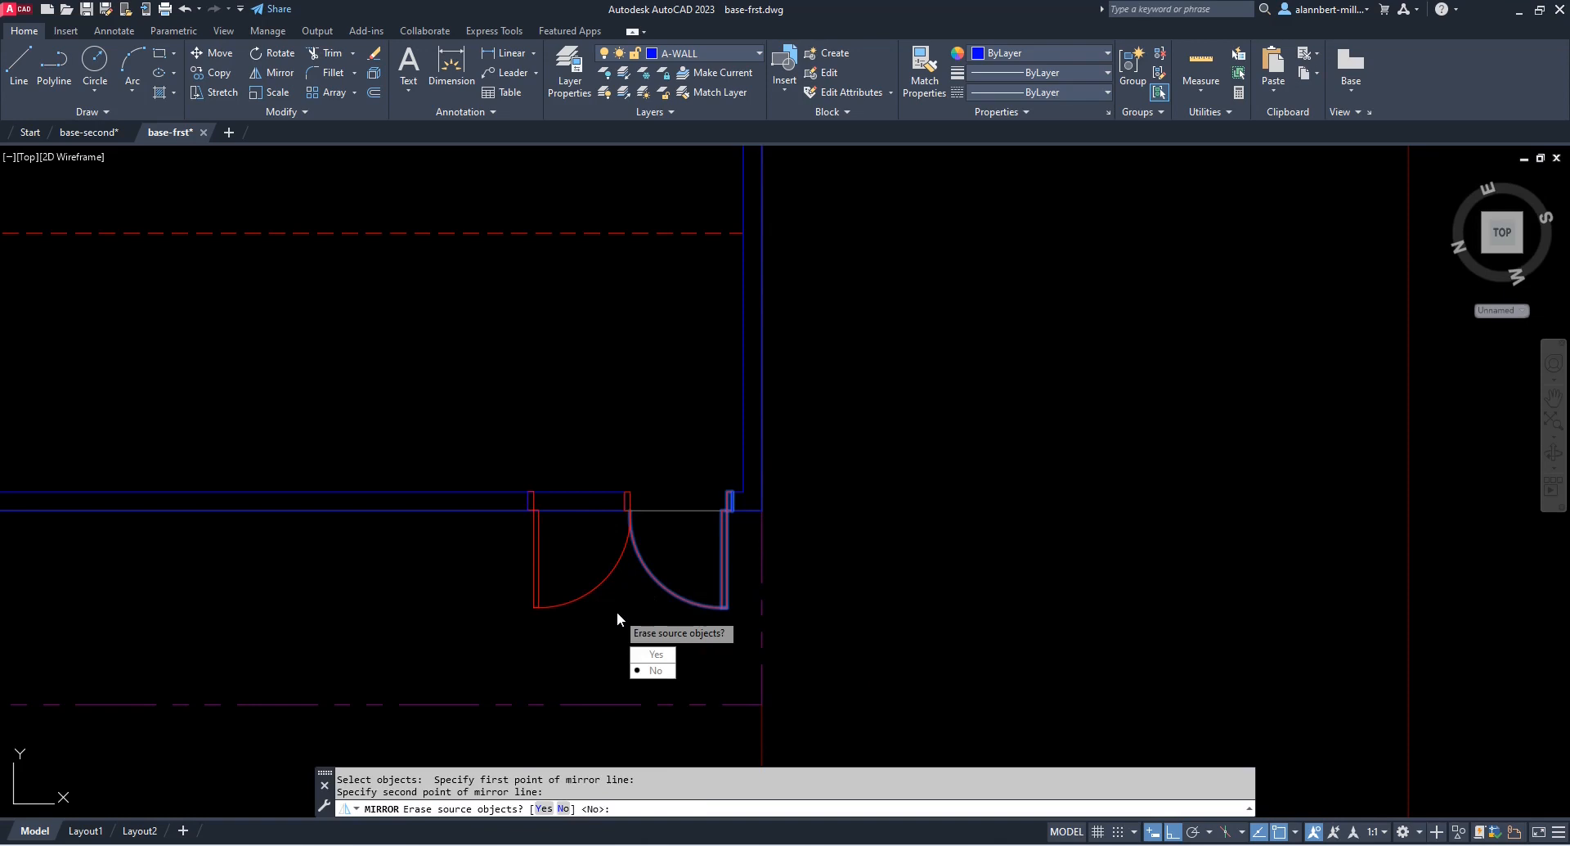
{"action": "left_click", "coordinate": [655, 671]}
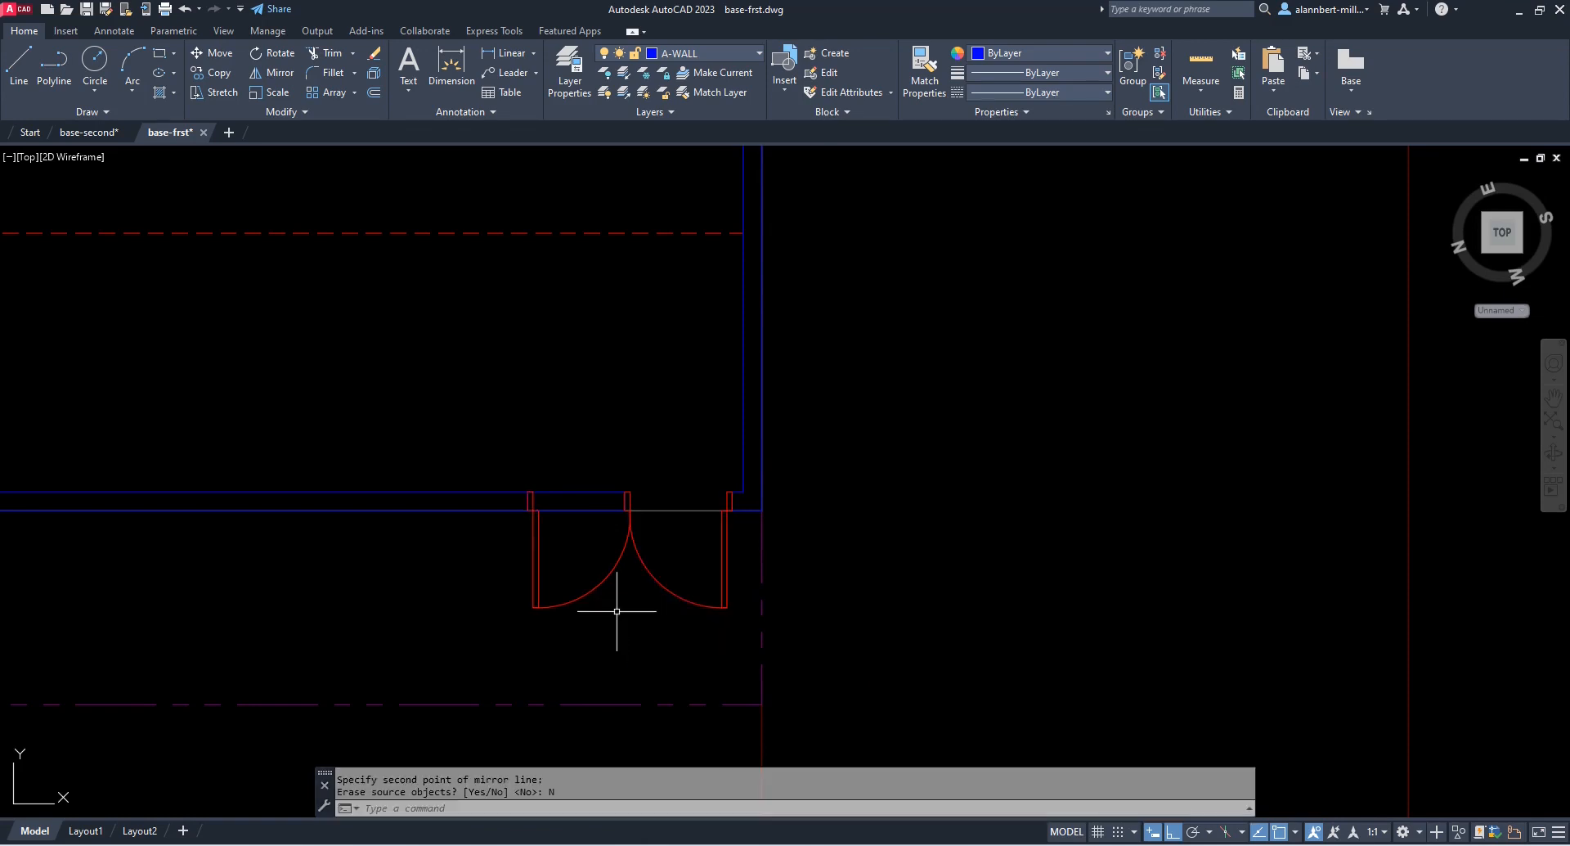
Shorten the lower wall's outer and inner lines to end at the double door's new left jamb
{"action": "left_click", "coordinate": [564, 511]}
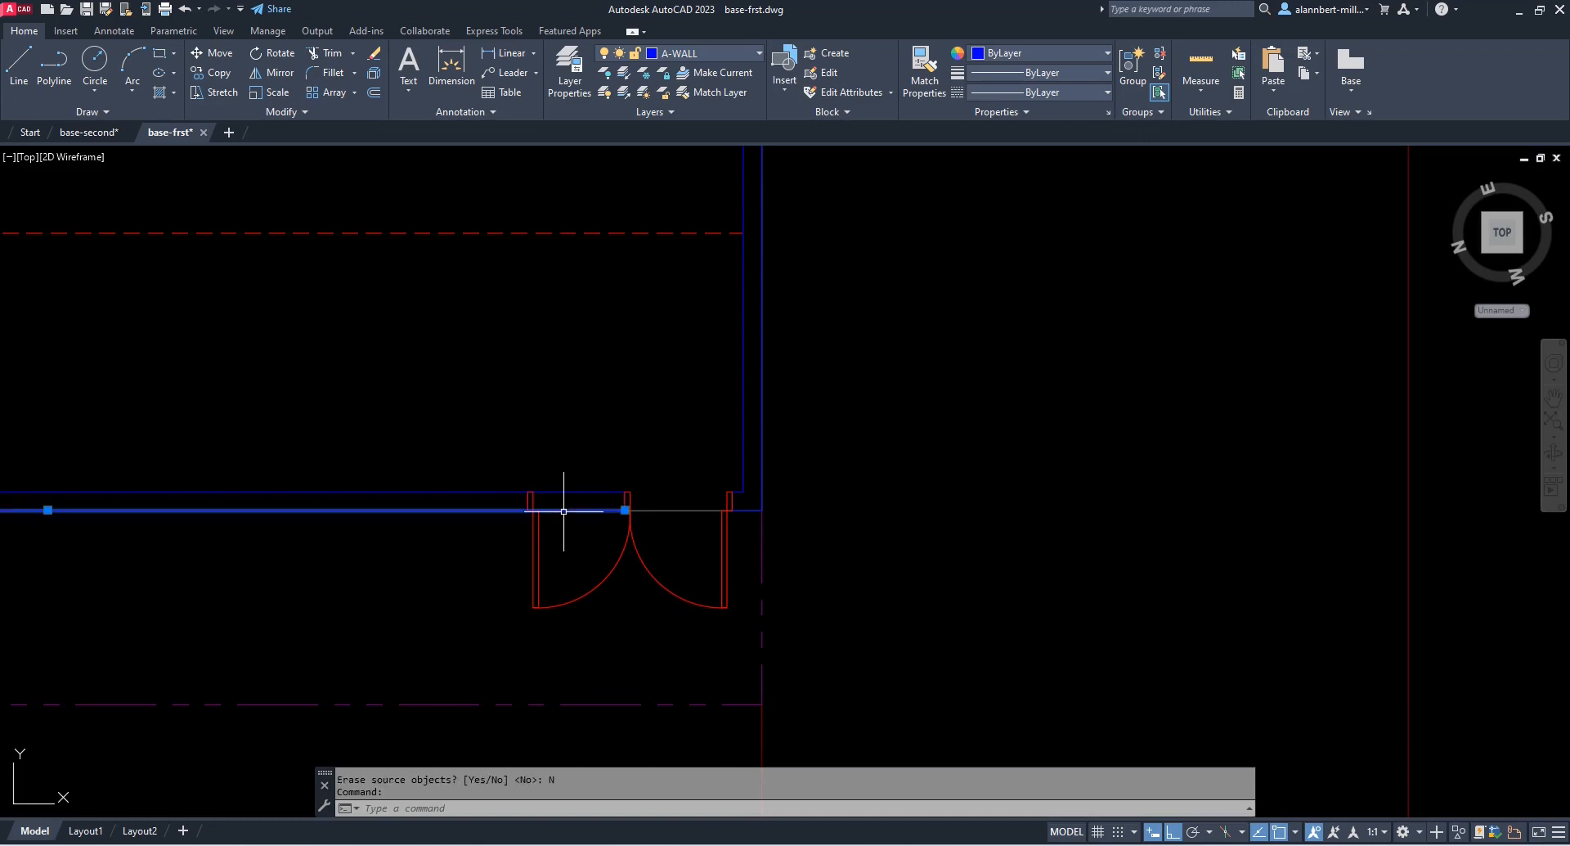
{"action": "left_click", "coordinate": [625, 510]}
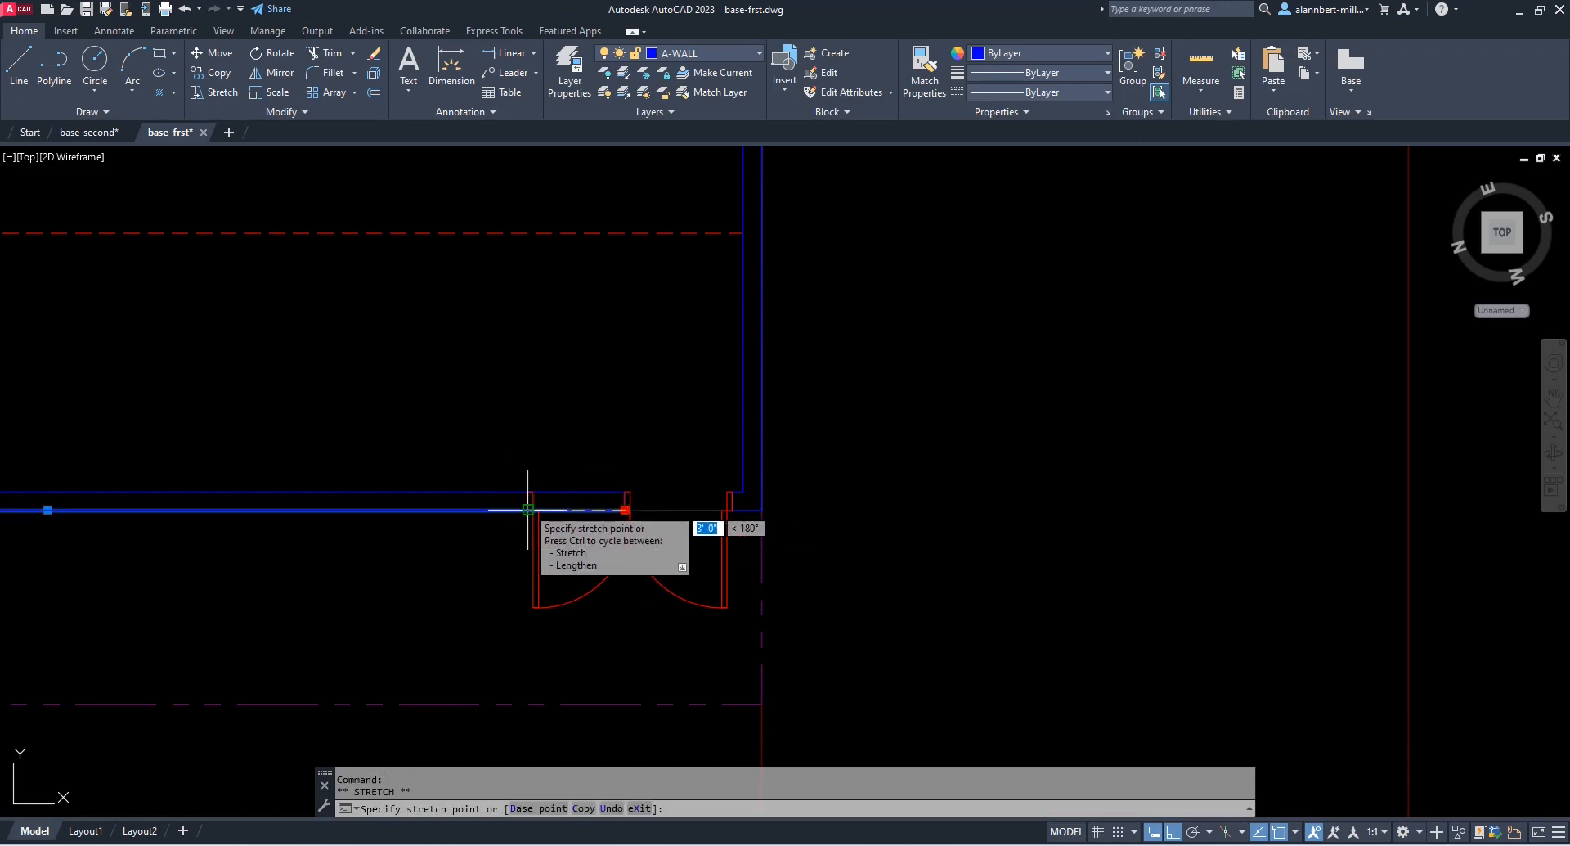
{"action": "left_click", "coordinate": [528, 510]}
{"action": "left_click", "coordinate": [567, 494]}
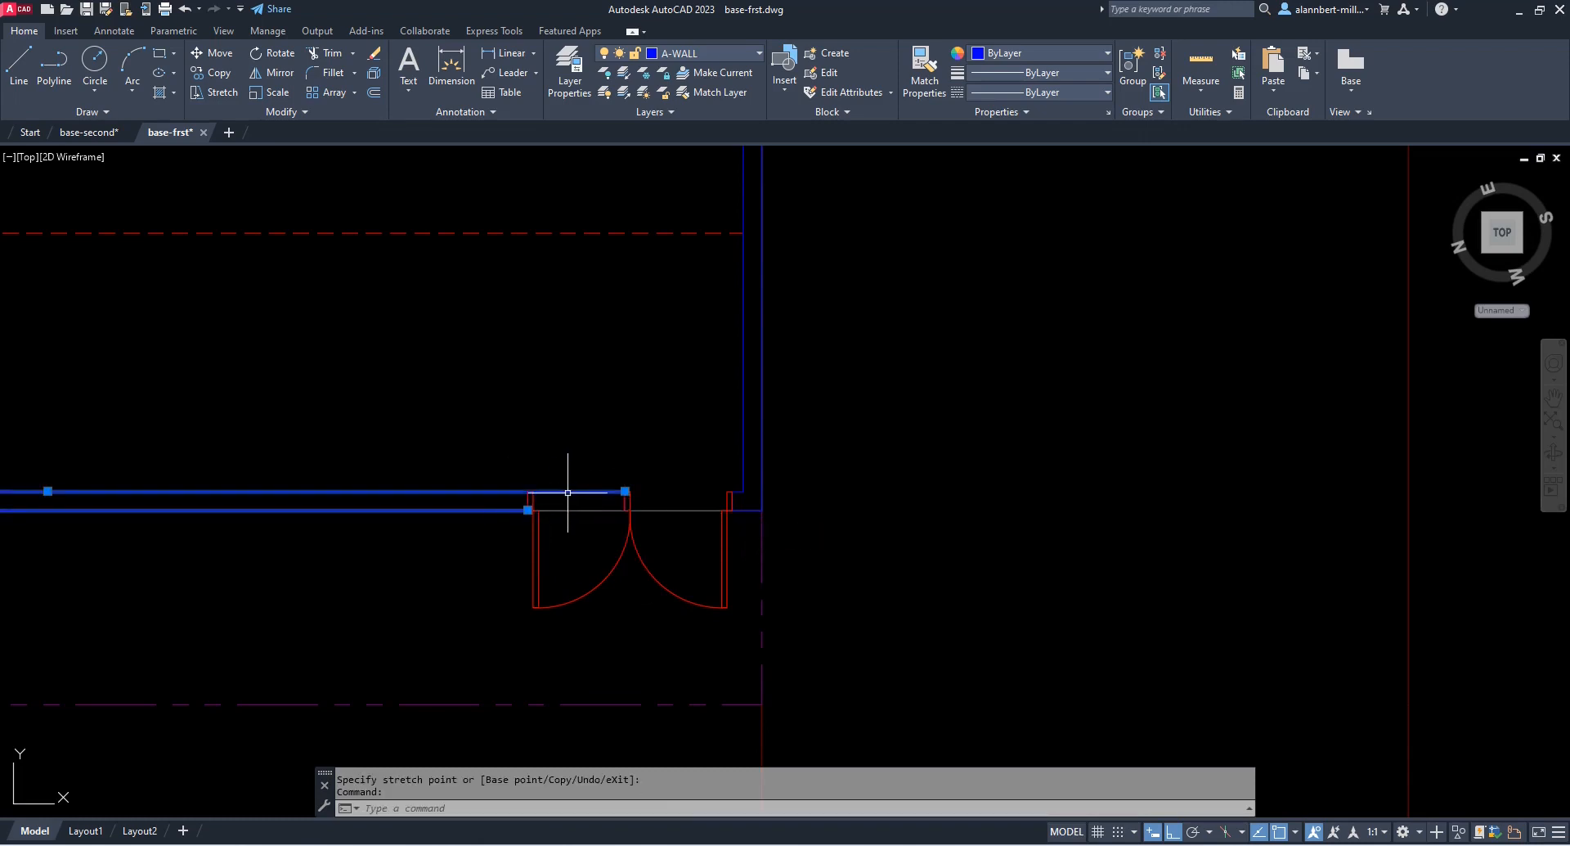
{"action": "left_click", "coordinate": [625, 492]}
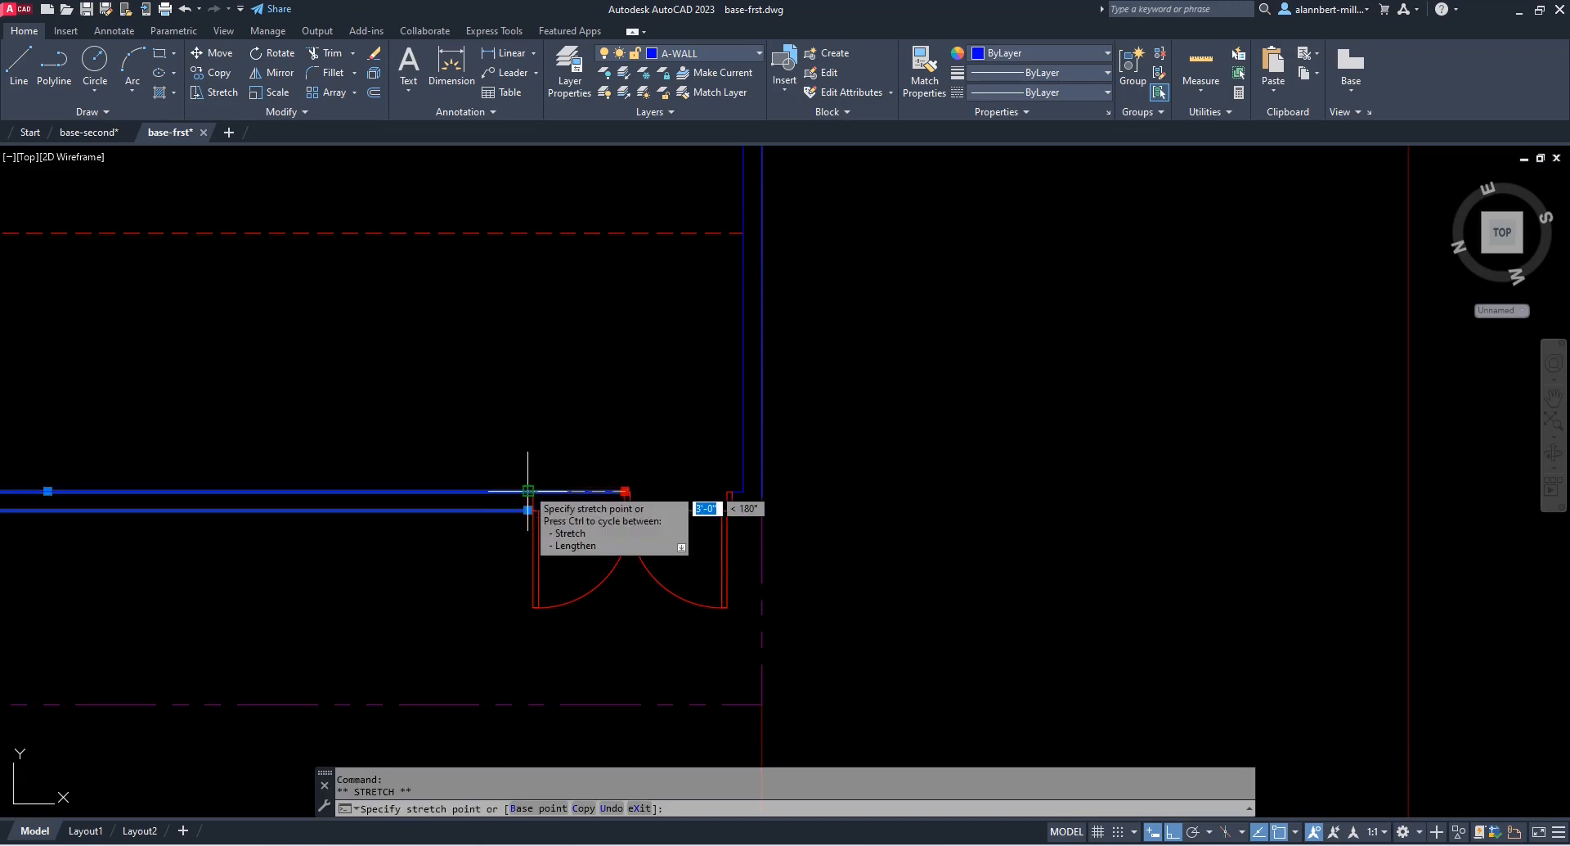
{"action": "left_click", "coordinate": [527, 492]}
{"action": "key", "text": "Escape"}
{"action": "key", "text": "Escape"}
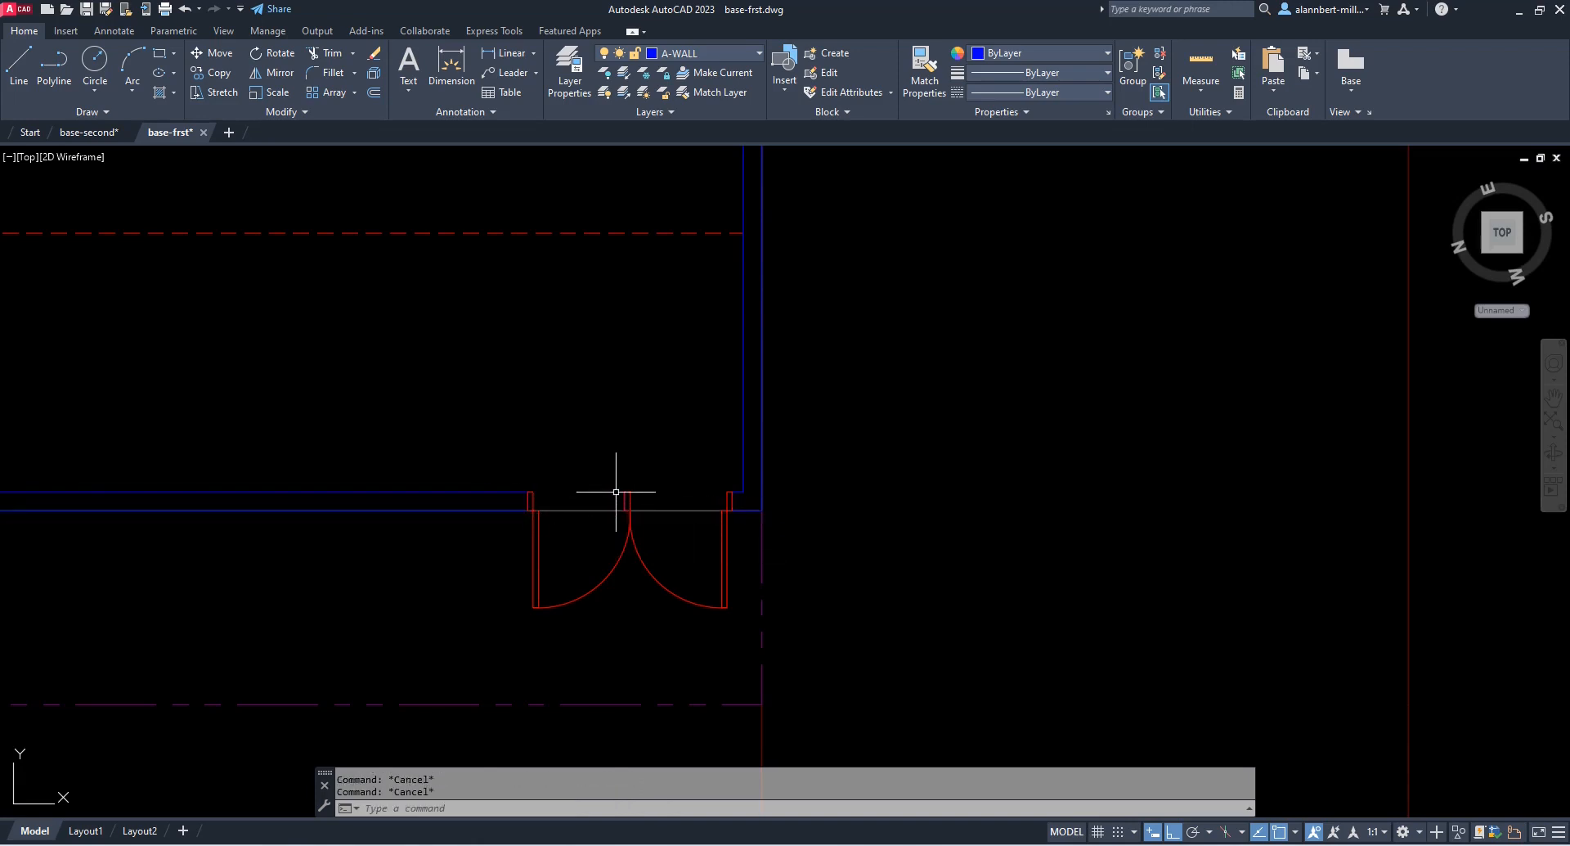
Erase the leftover jamb in the middle of the double-door opening
{"action": "left_click", "coordinate": [601, 458]}
{"action": "left_click", "coordinate": [660, 527]}
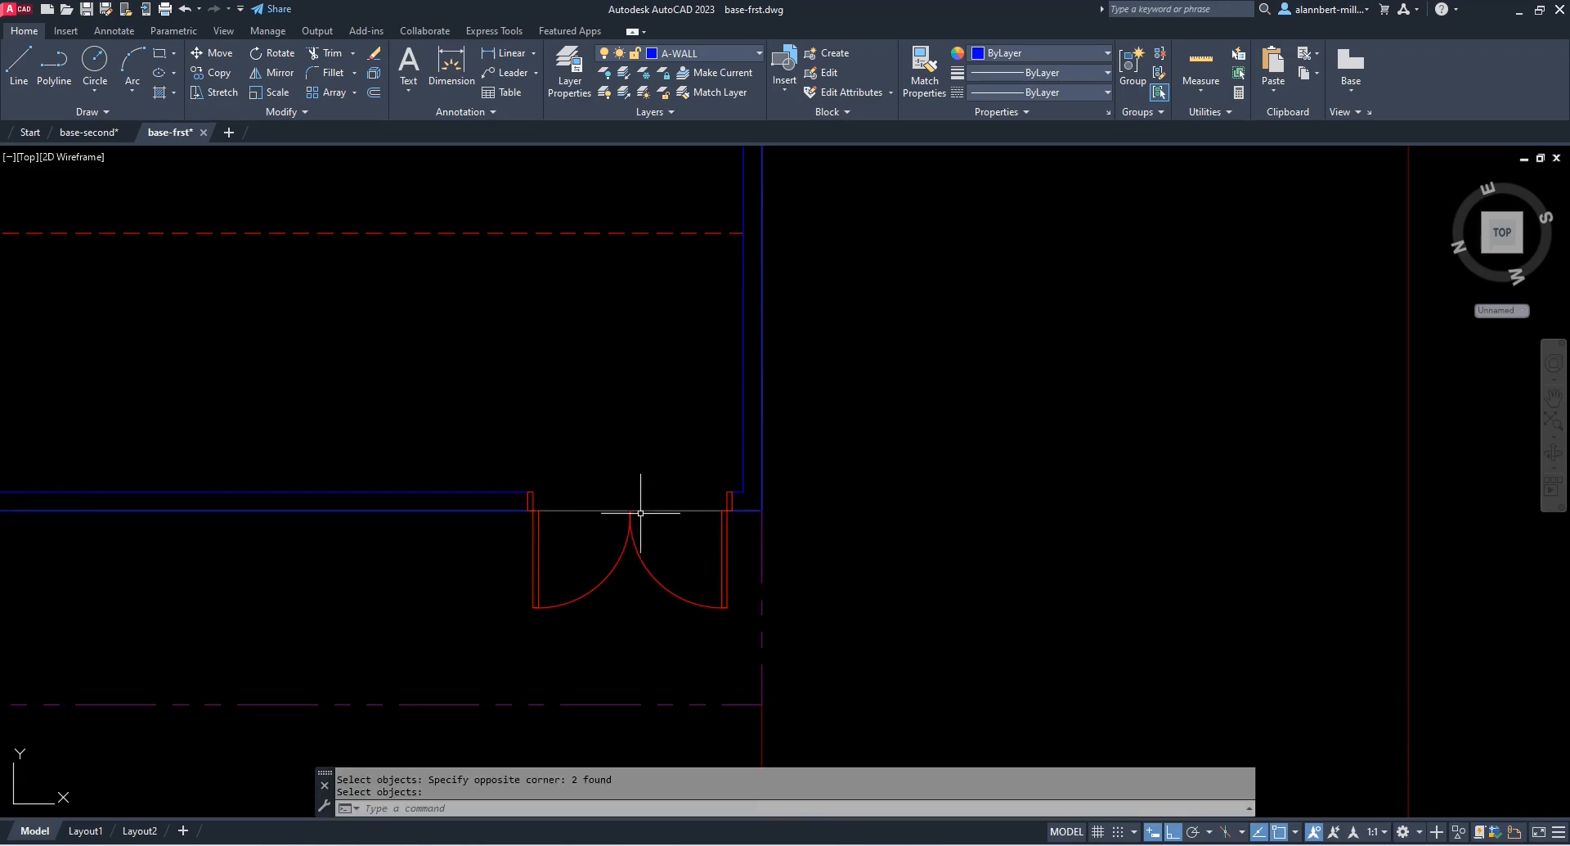
{"action": "scroll", "coordinate": [635, 481], "scroll_direction": "down", "scroll_amount": 3}
{"action": "scroll", "coordinate": [635, 481], "scroll_direction": "down", "scroll_amount": 2}
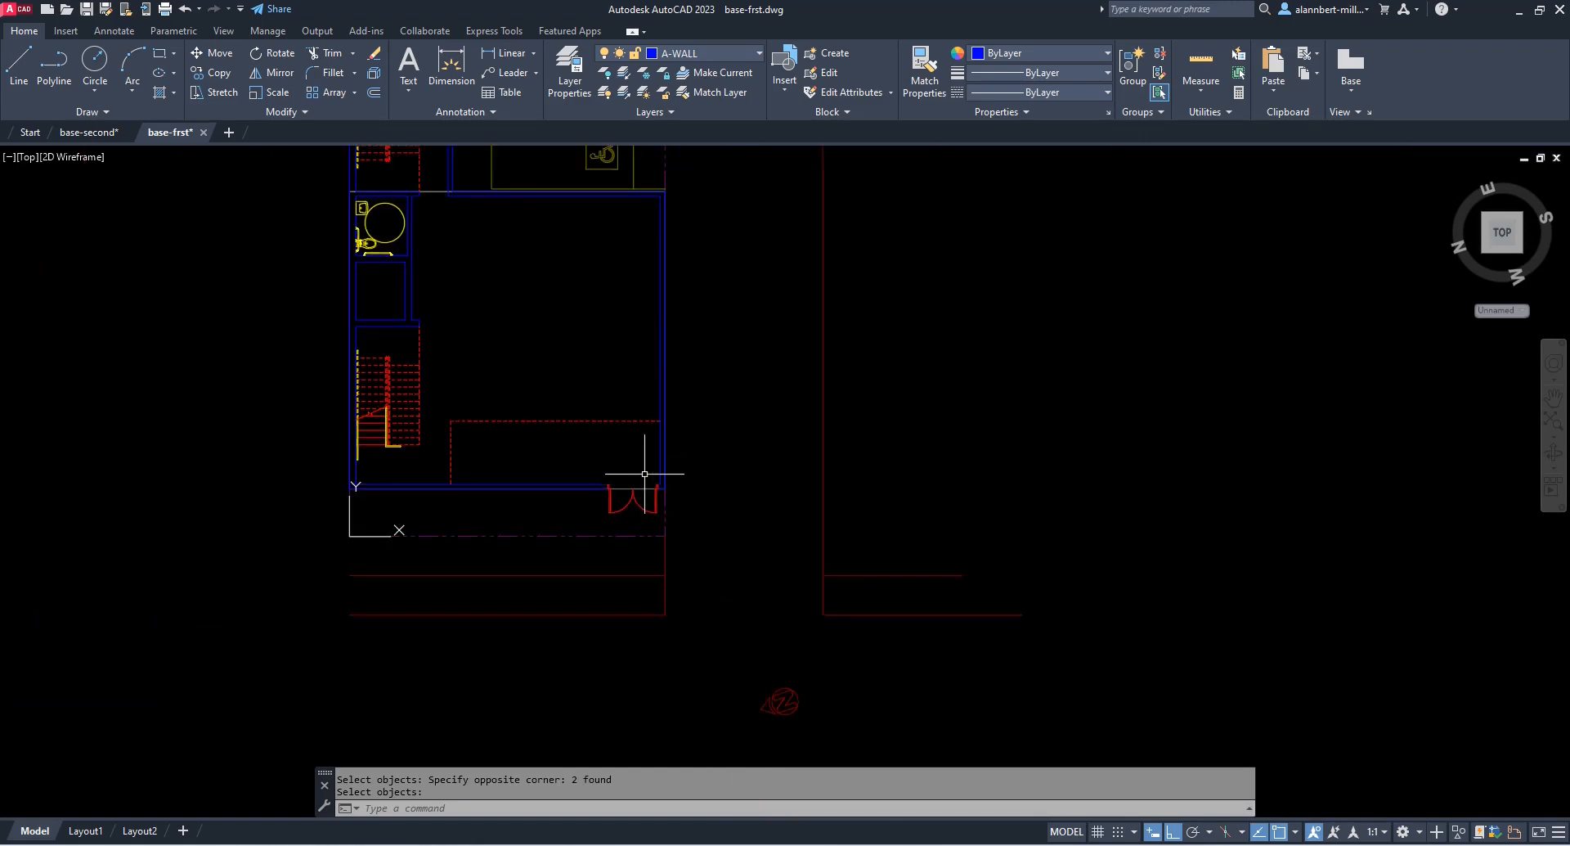
{"action": "scroll", "coordinate": [645, 473], "scroll_direction": "up", "scroll_amount": 8}
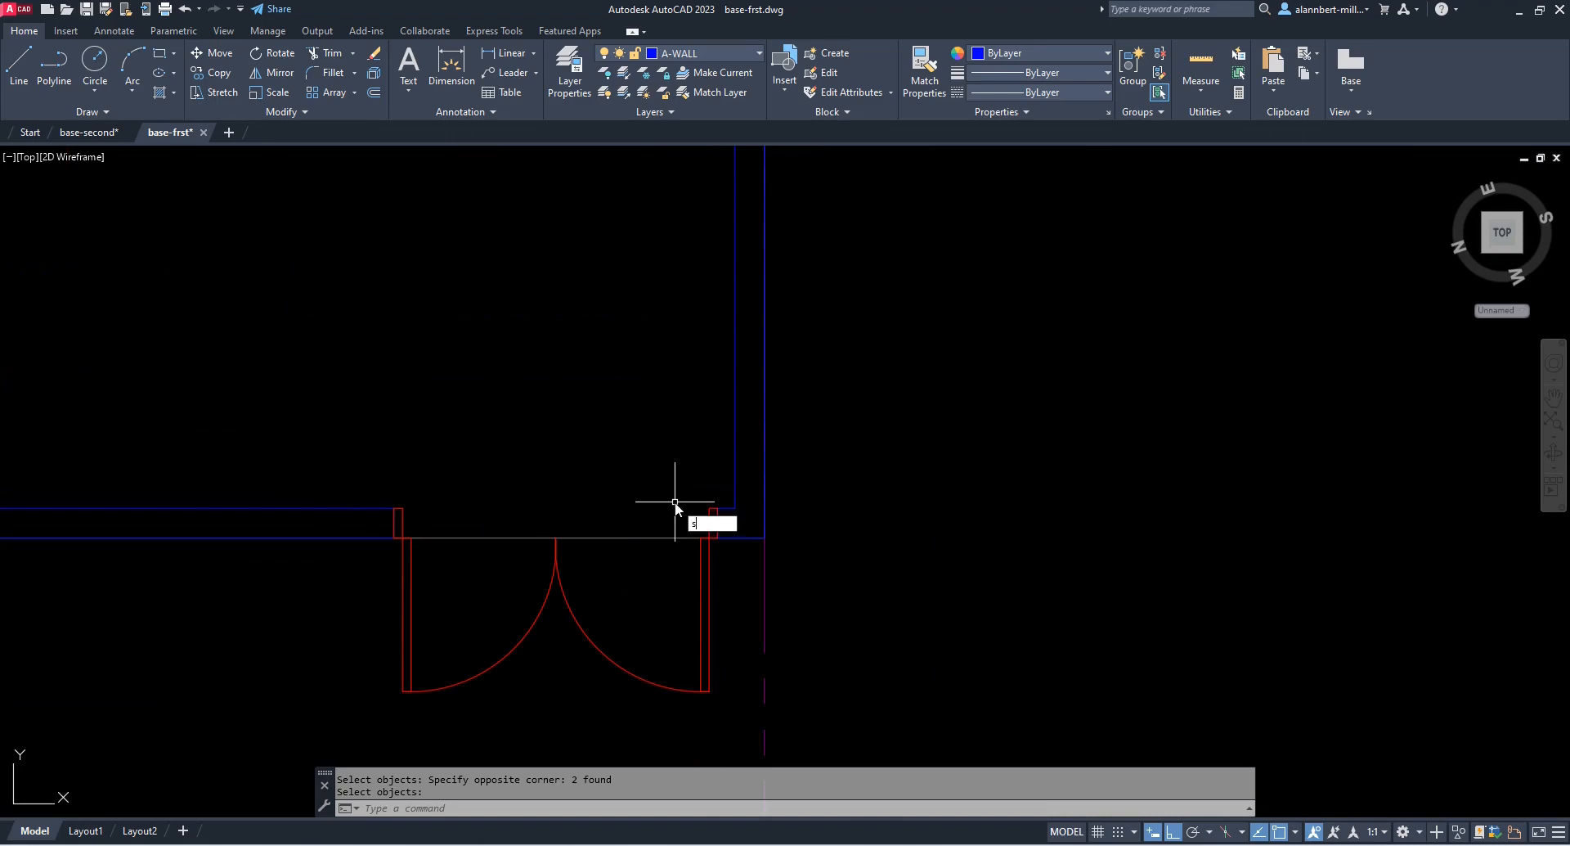
{"action": "type", "text": "t"}
{"action": "key", "text": "Return"}
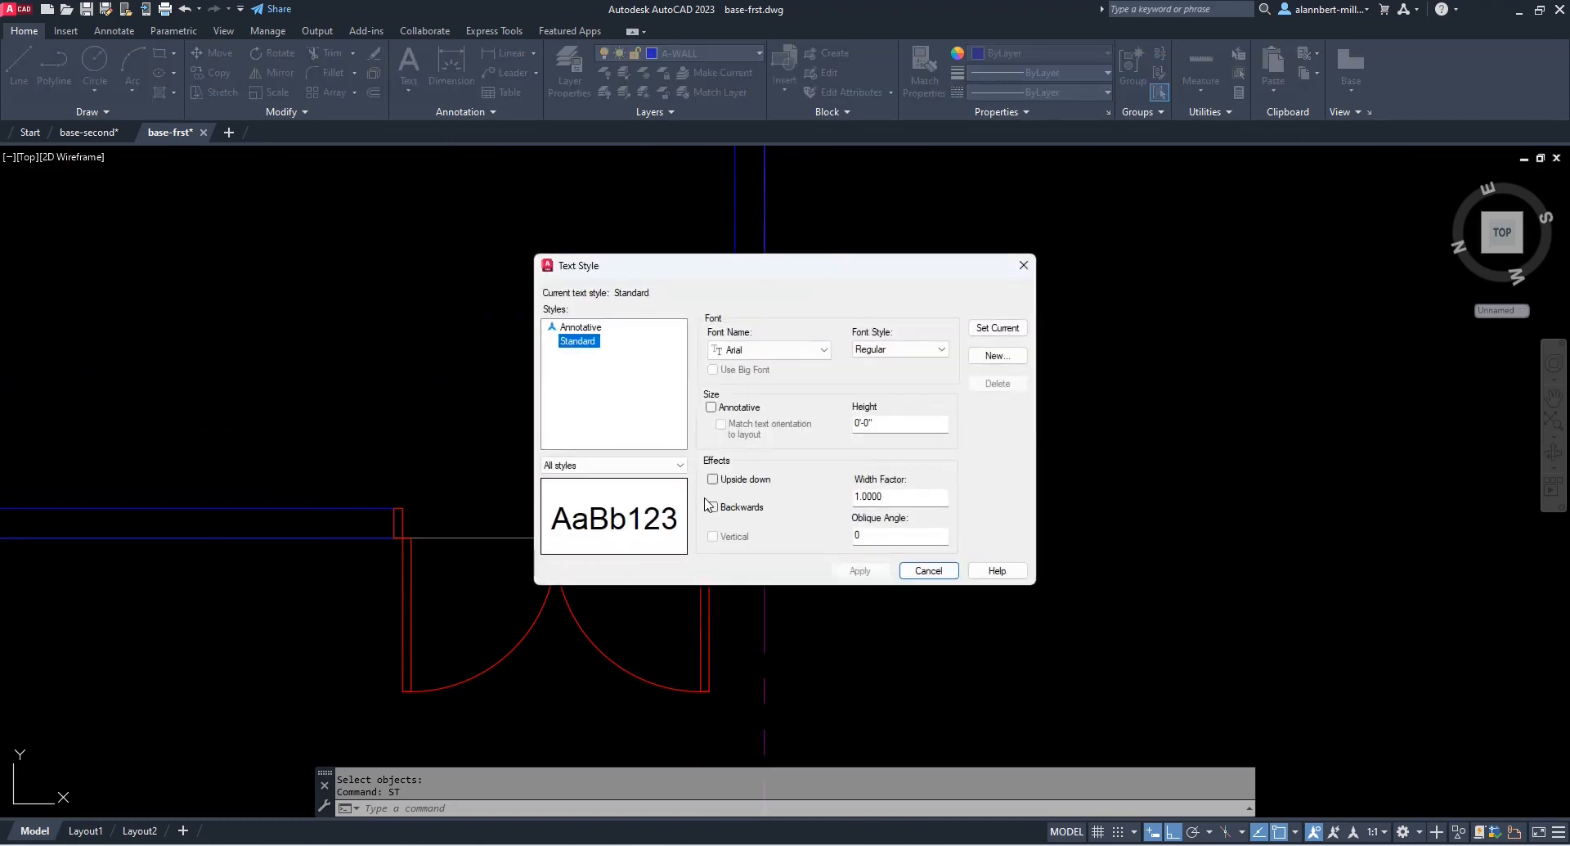
{"action": "key", "text": "Escape"}
Stretch the double door horizontally along the building's lower wall, away from the lower right corner, keeping the wall lines attached
{"action": "type", "text": "s"}
{"action": "key", "text": "Return"}
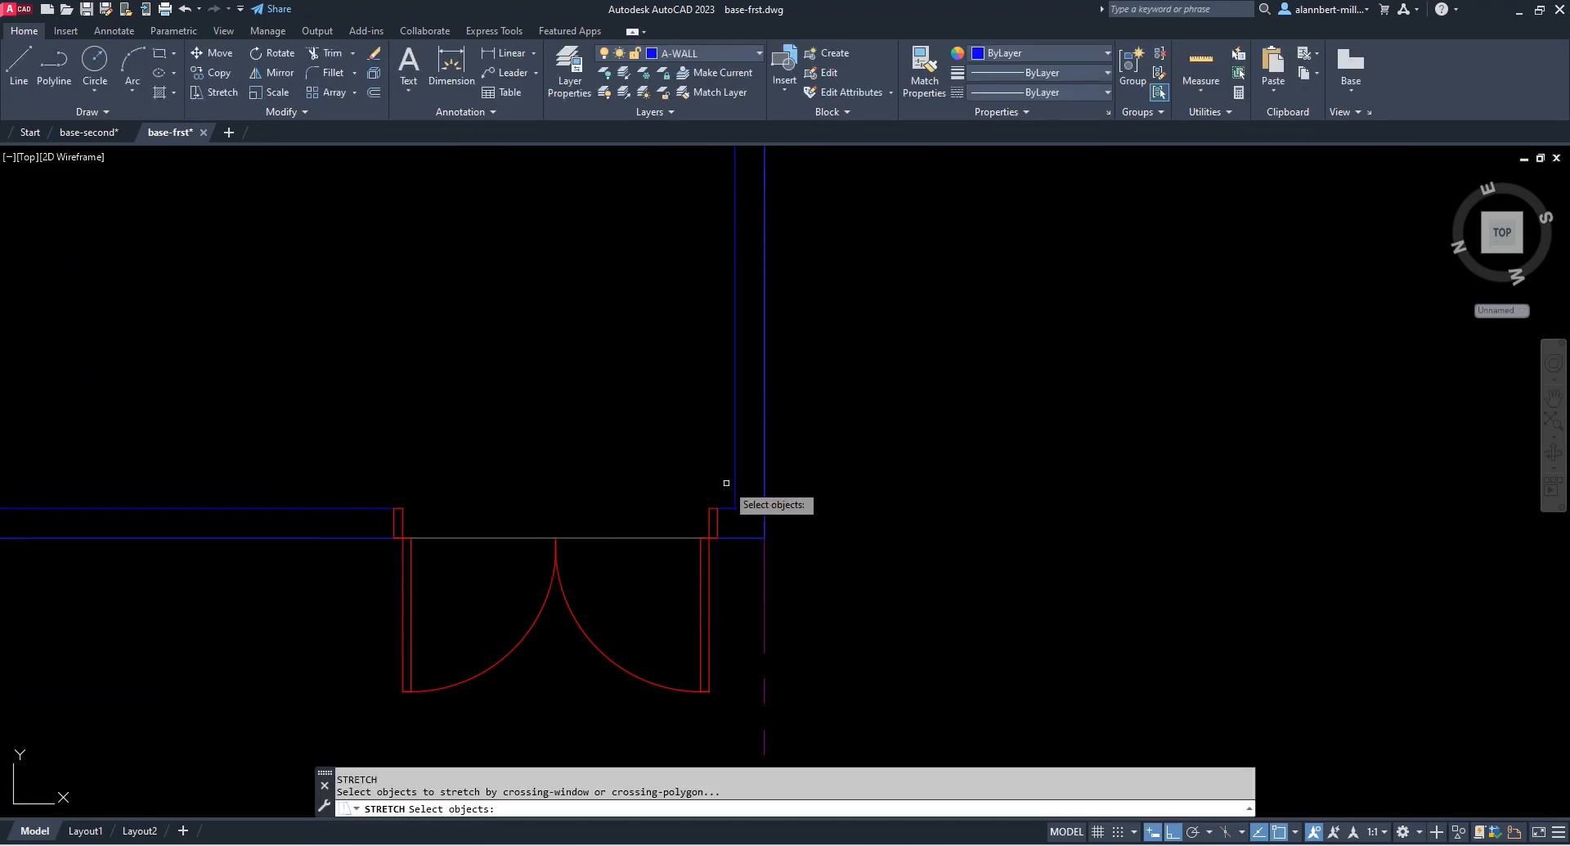
{"action": "left_click", "coordinate": [727, 477]}
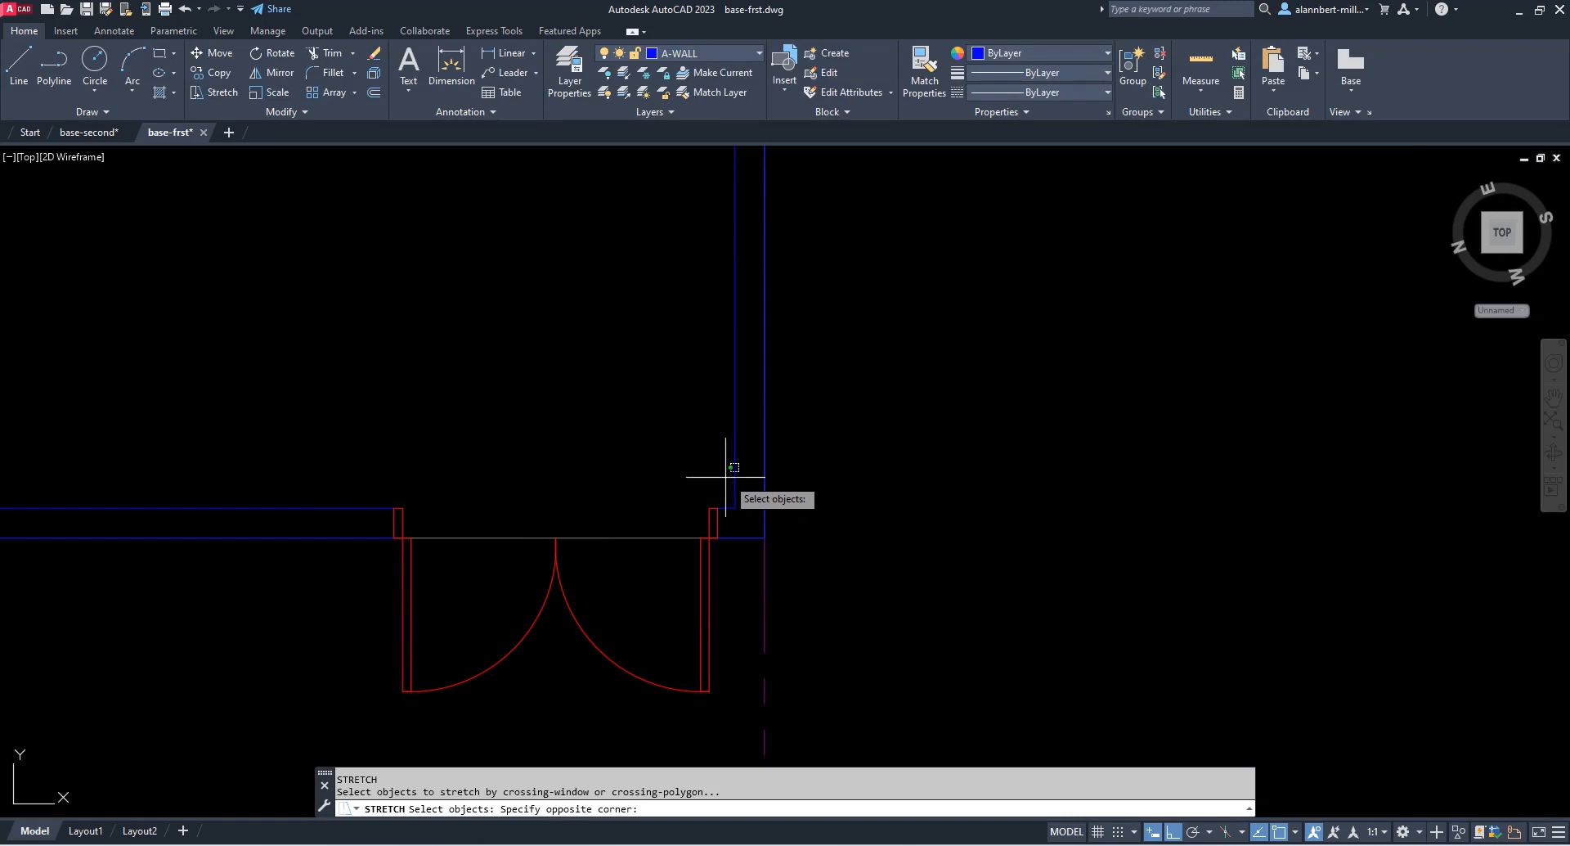
{"action": "left_click", "coordinate": [371, 712]}
{"action": "key", "text": "Return"}
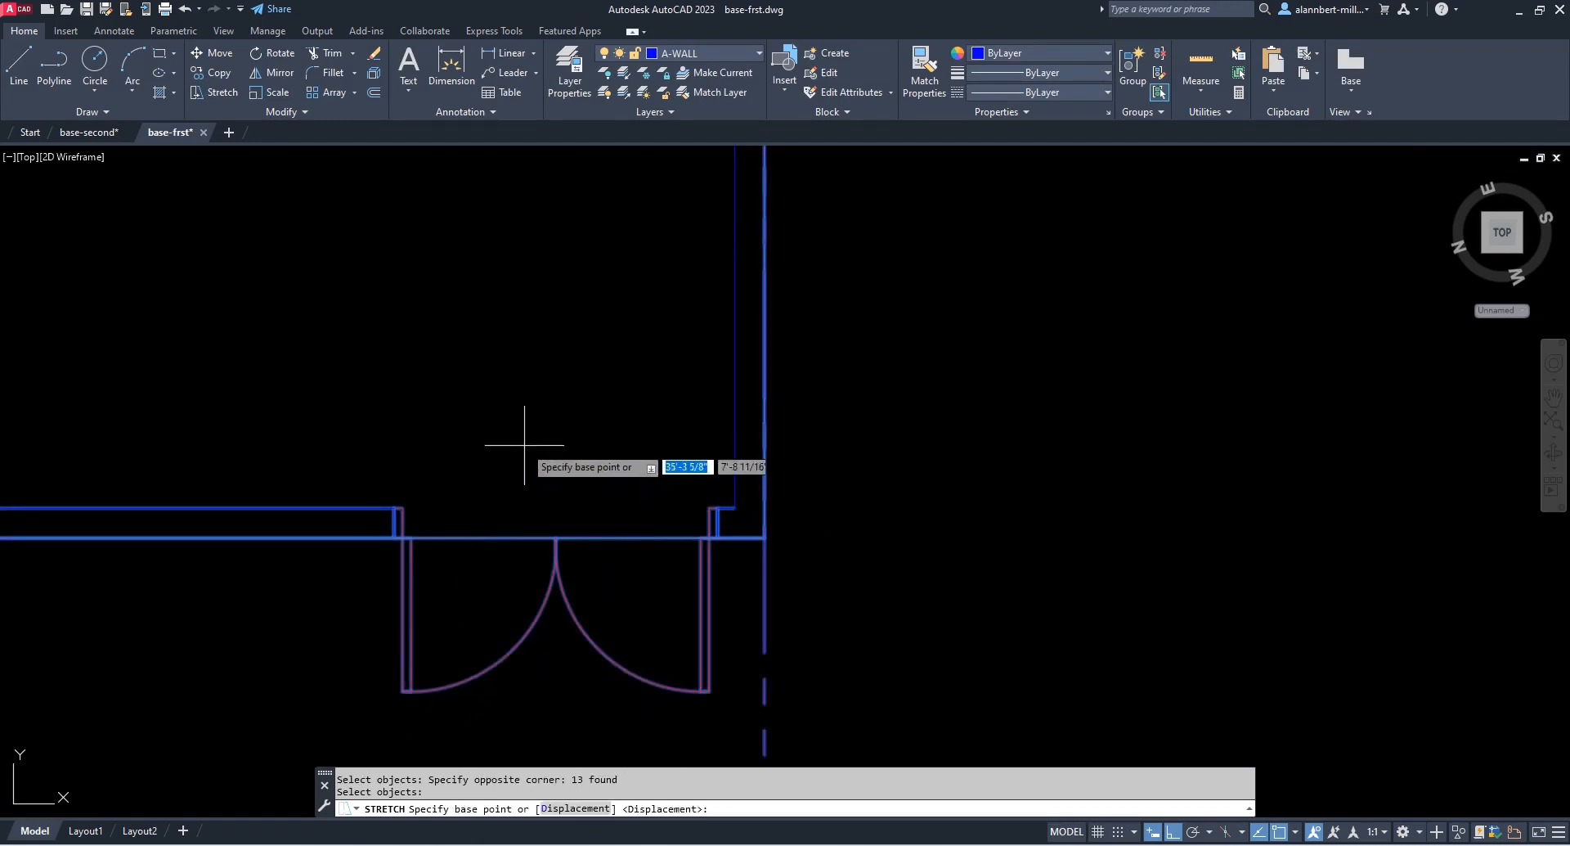
{"action": "left_click", "coordinate": [579, 378]}
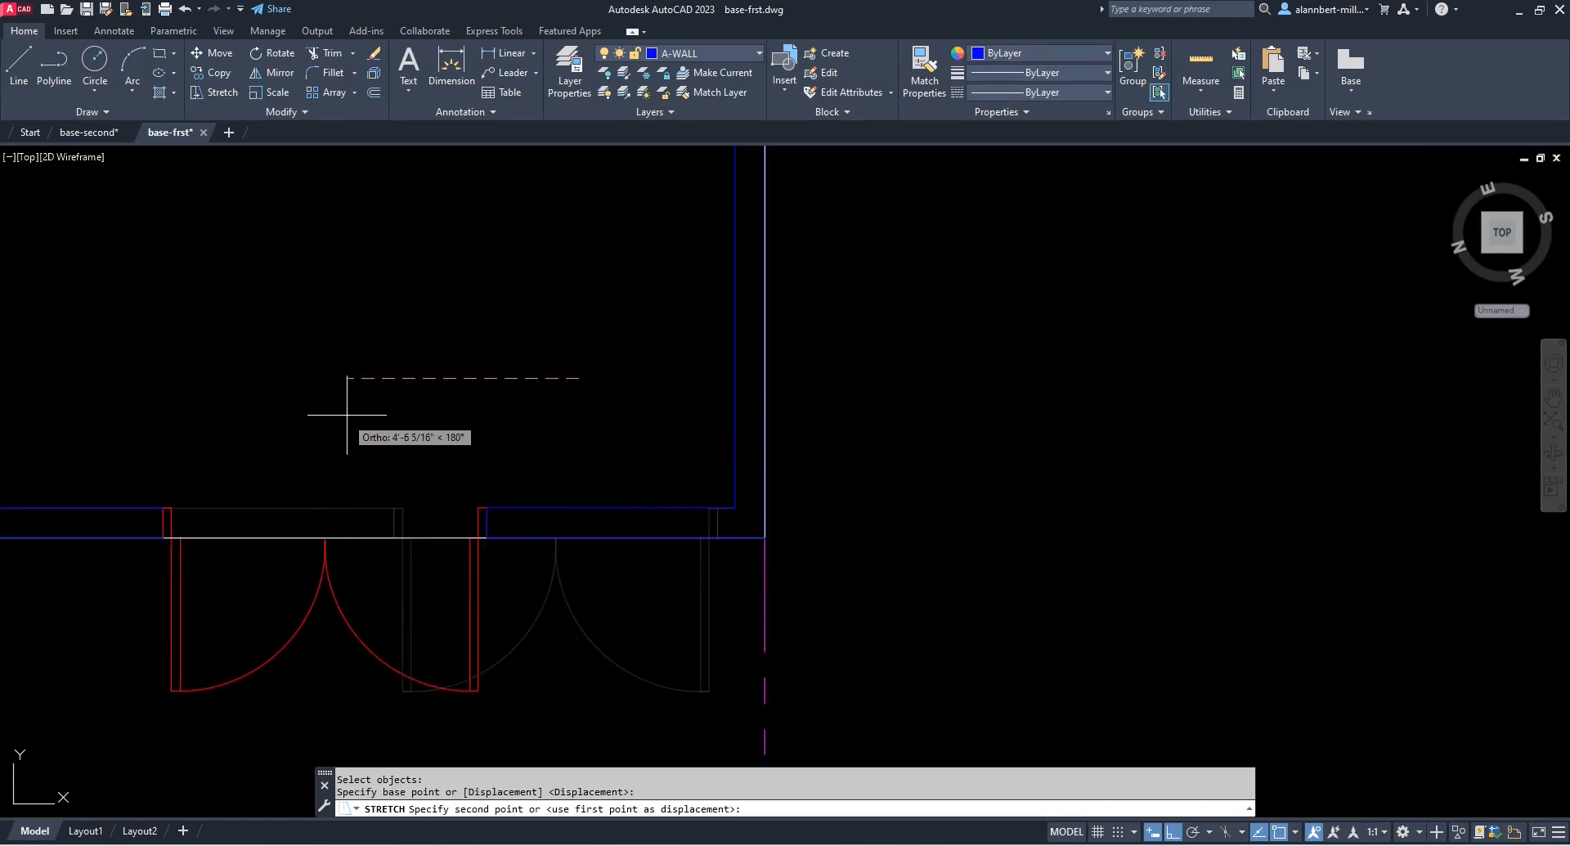
{"action": "left_click", "coordinate": [311, 428]}
{"action": "scroll", "coordinate": [361, 439], "scroll_direction": "down", "scroll_amount": 3}
{"action": "middle_click_drag", "start_coordinate": [361, 438], "coordinate": [646, 535]}
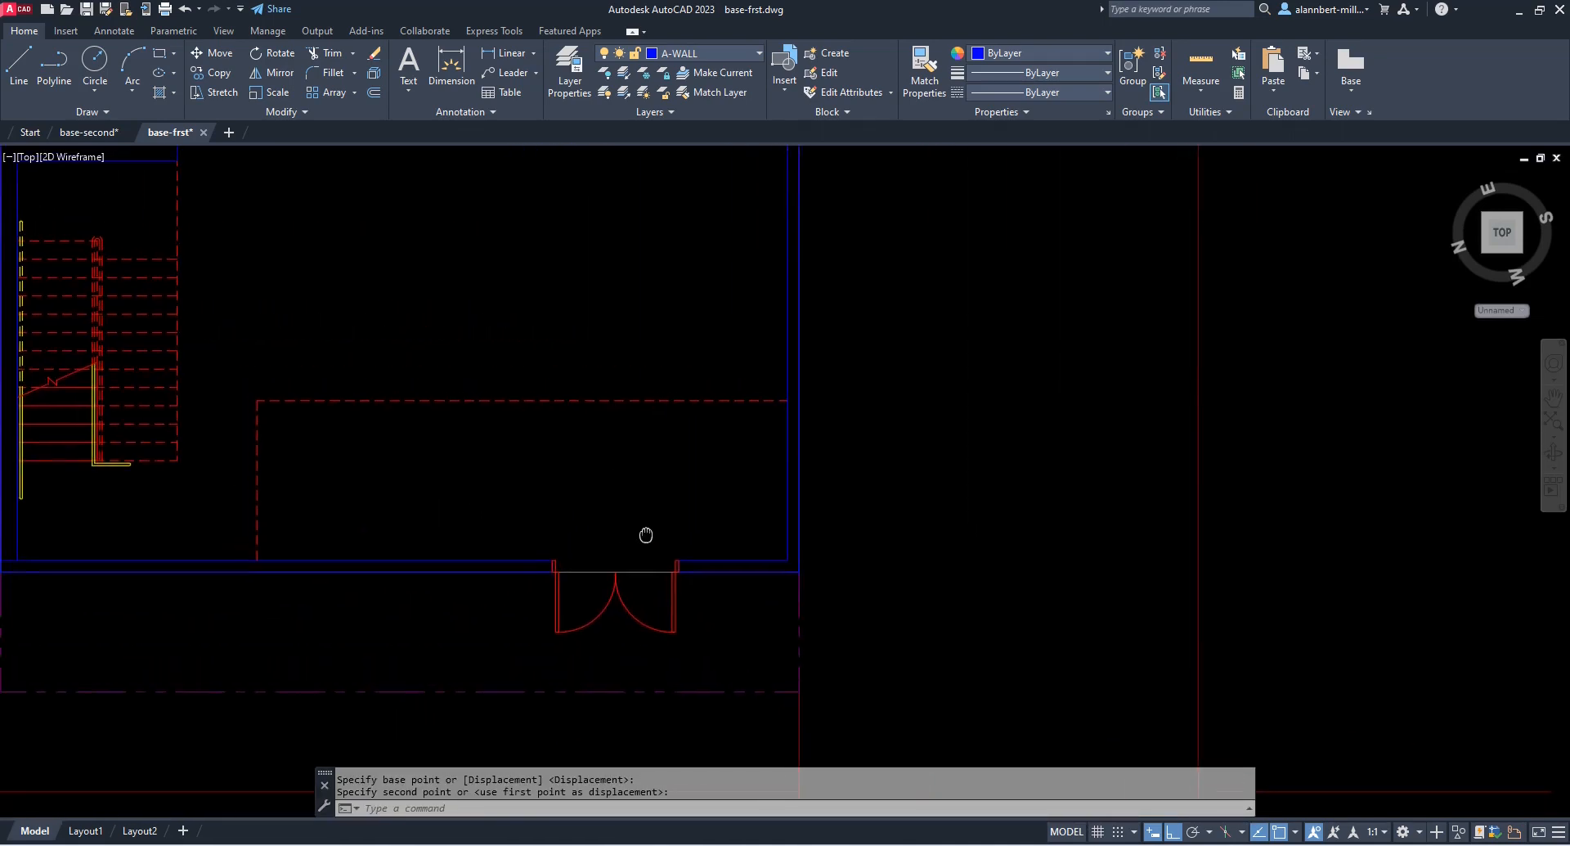
{"action": "scroll", "coordinate": [646, 524], "scroll_direction": "down", "scroll_amount": 2}
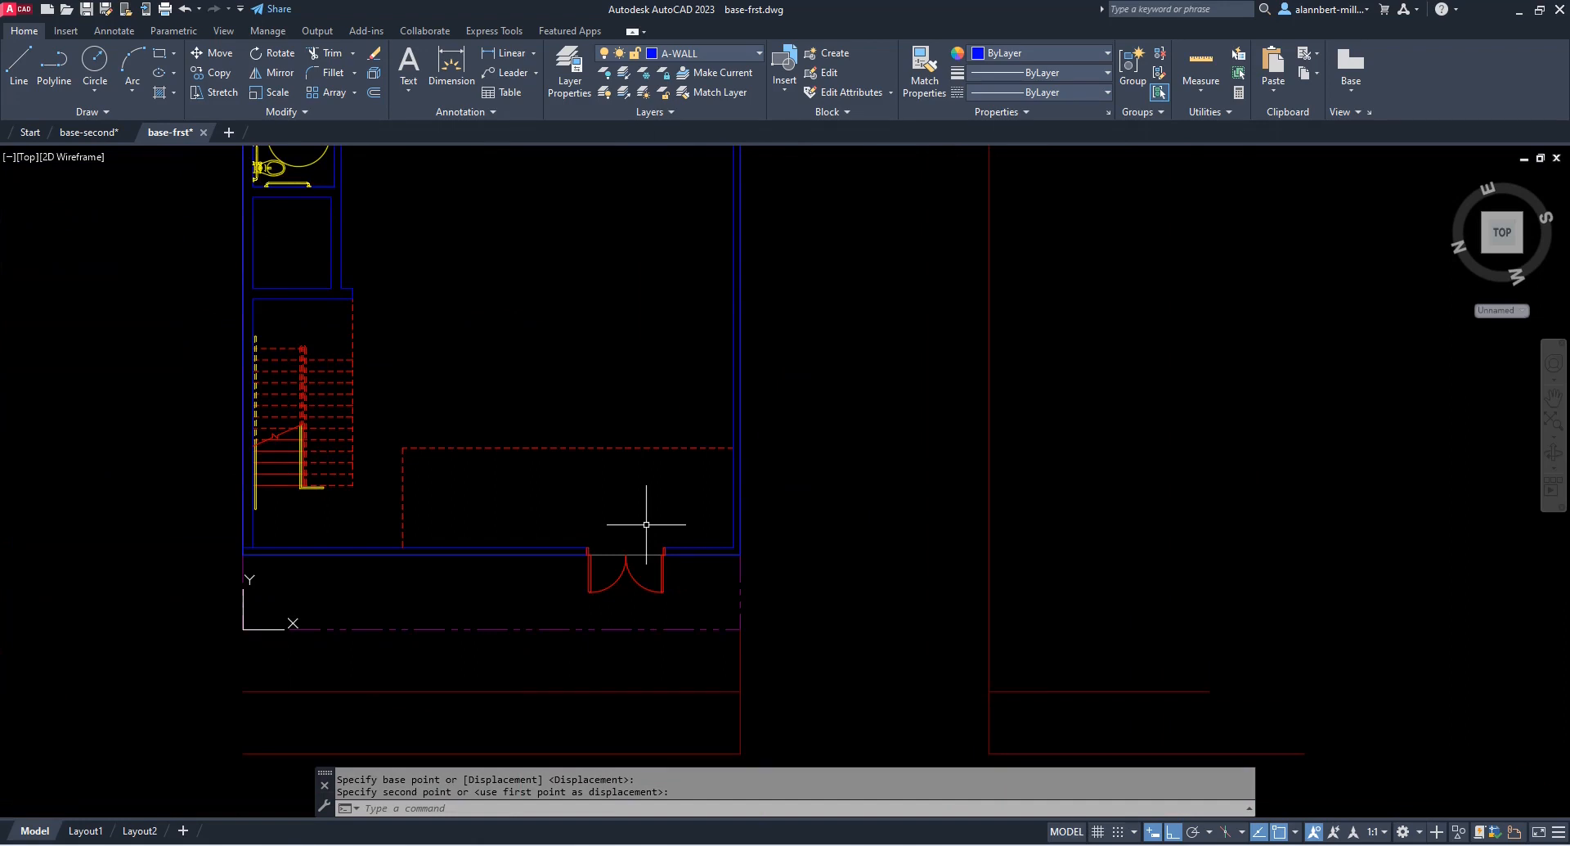
{"action": "scroll", "coordinate": [646, 524], "scroll_direction": "up", "scroll_amount": 2}
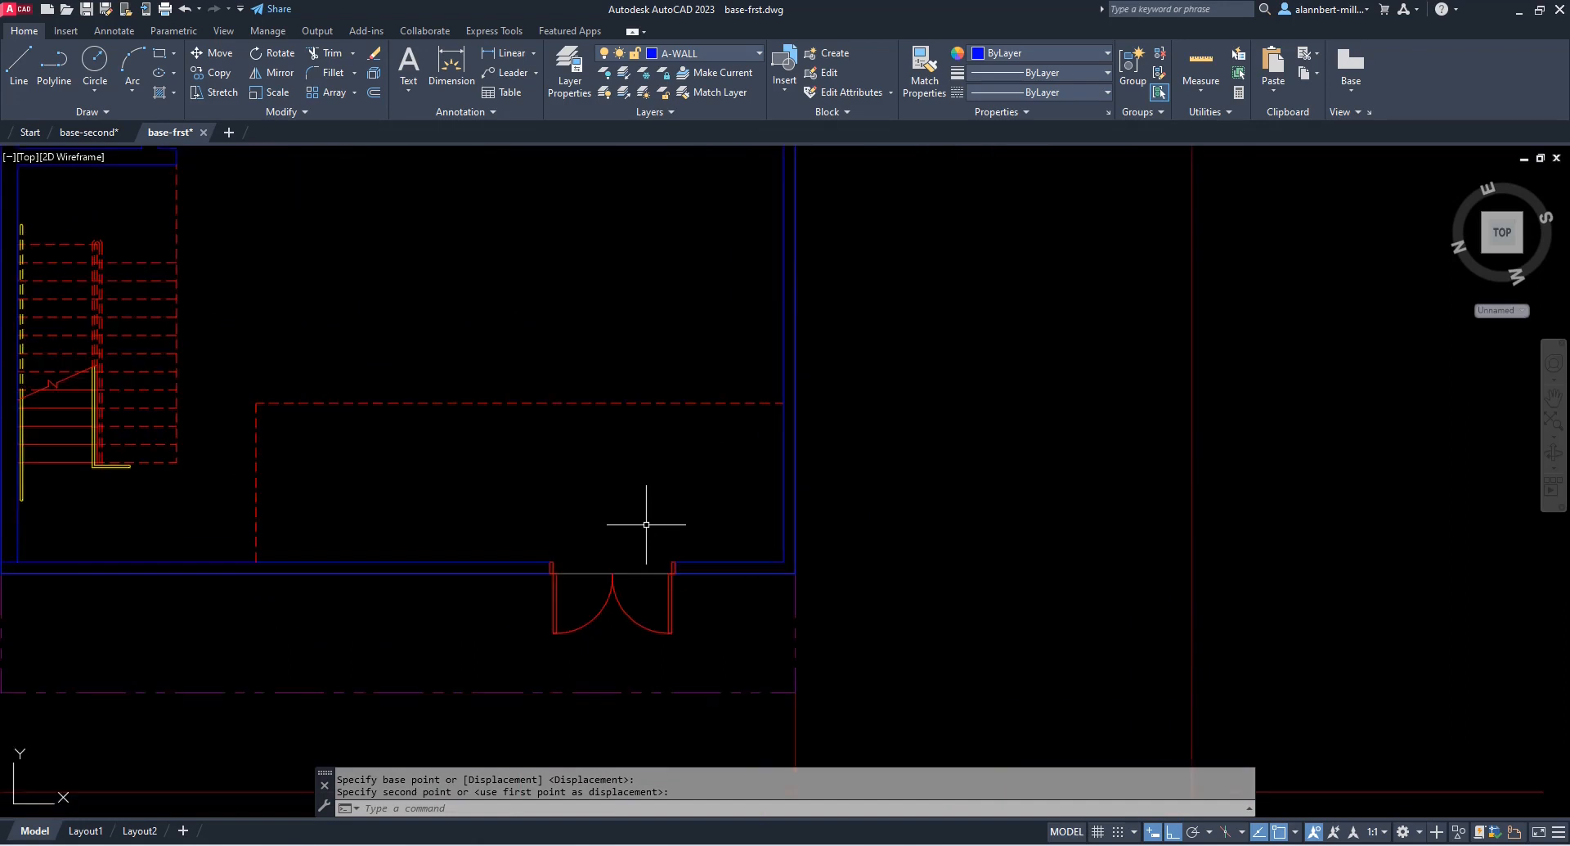
Undo the stretch of the double door in the lower wall
{"action": "left_click", "coordinate": [695, 575]}
{"action": "scroll", "coordinate": [694, 576], "scroll_direction": "up", "scroll_amount": 2}
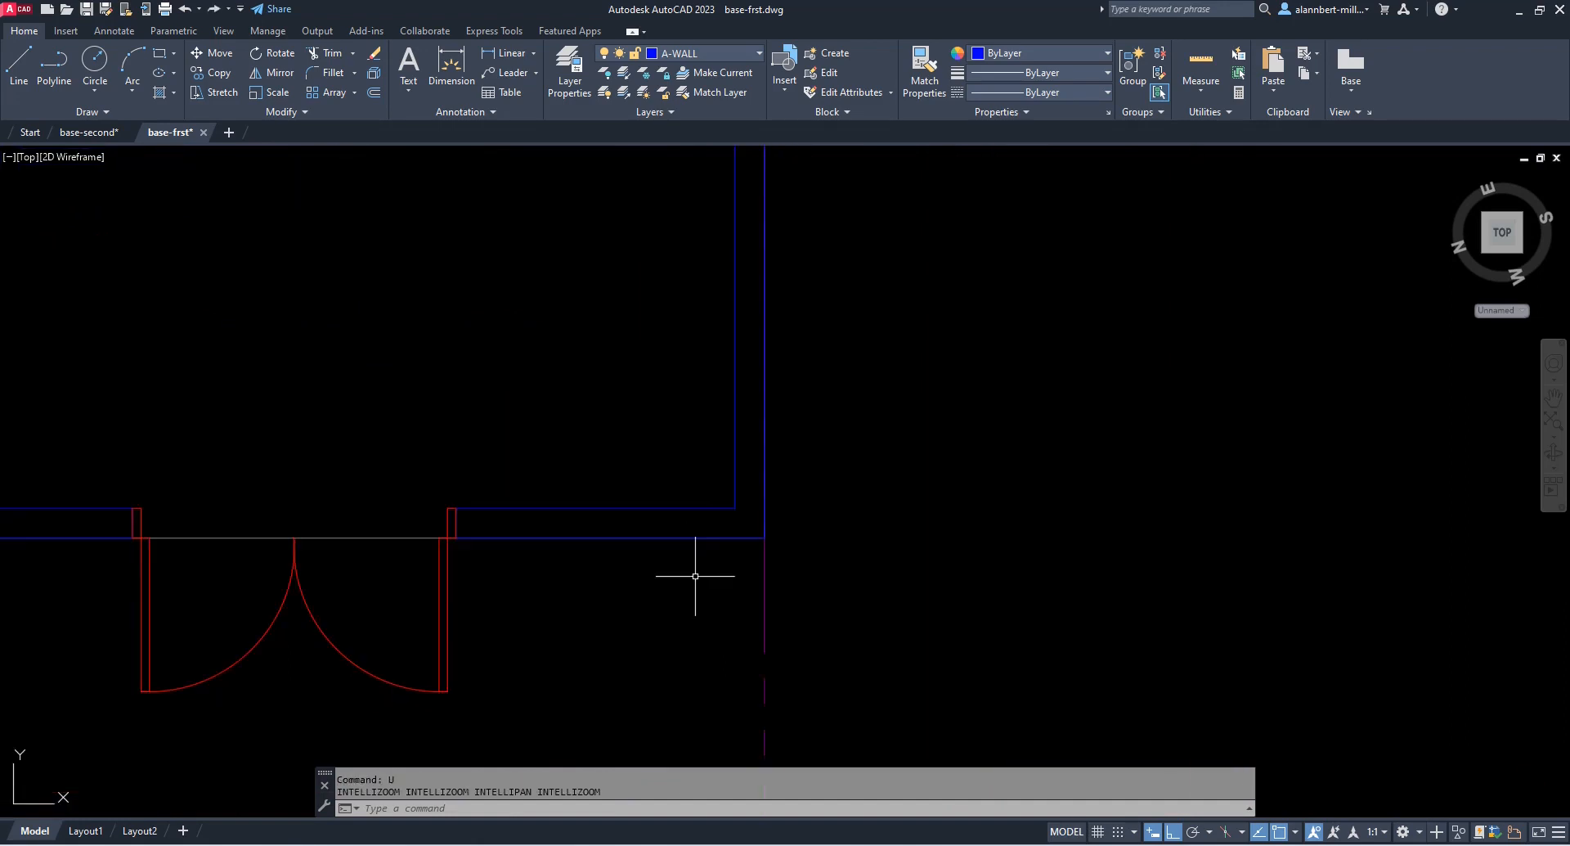
{"action": "type", "text": "u"}
{"action": "key", "text": "Return"}
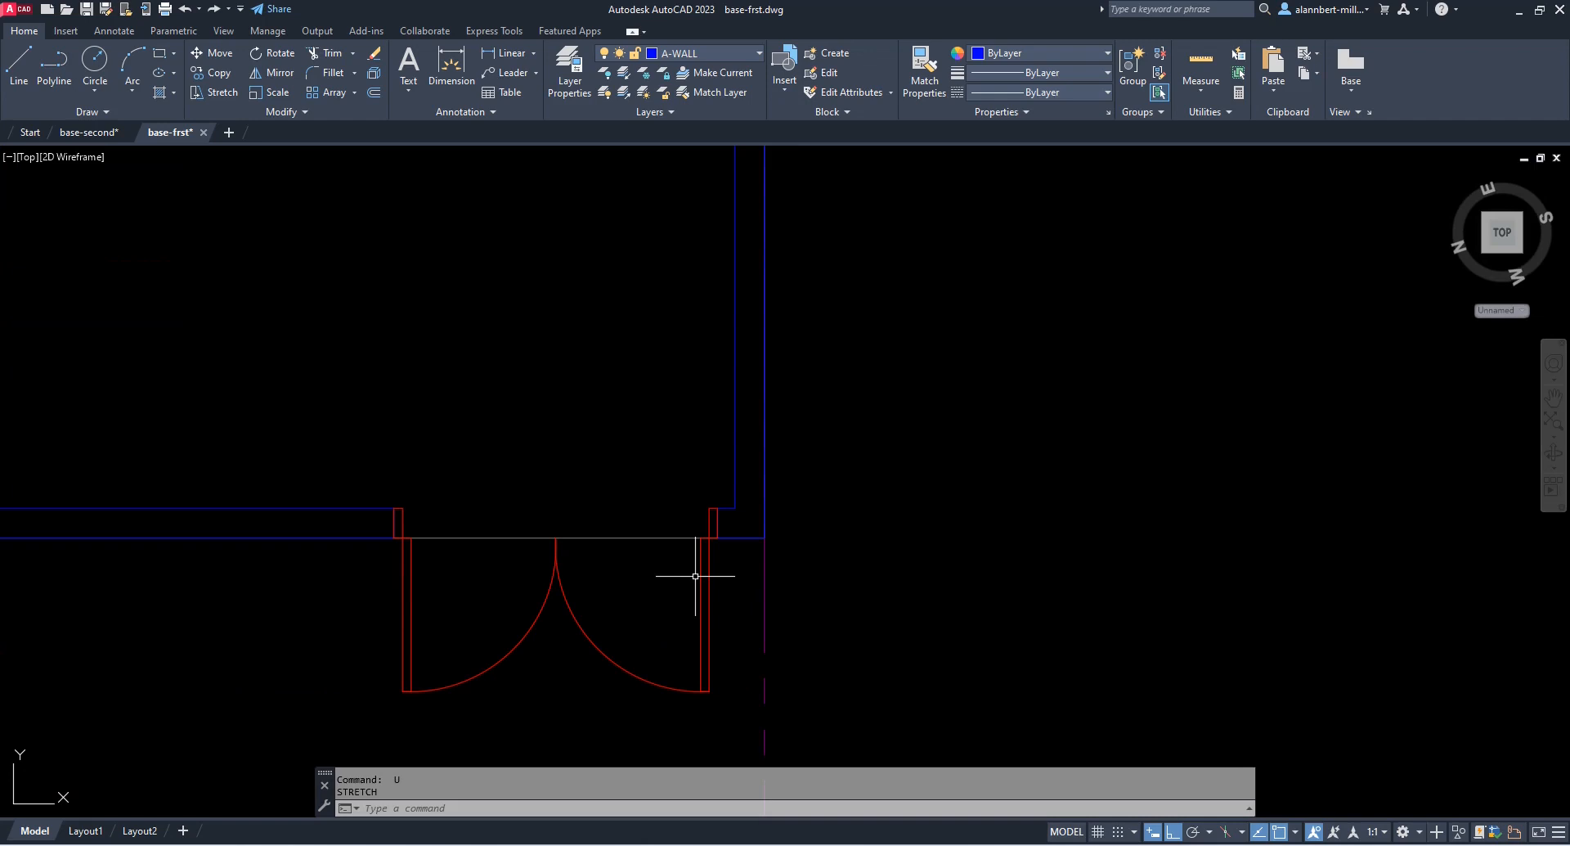
{"action": "scroll", "coordinate": [695, 576], "scroll_direction": "down", "scroll_amount": 5}
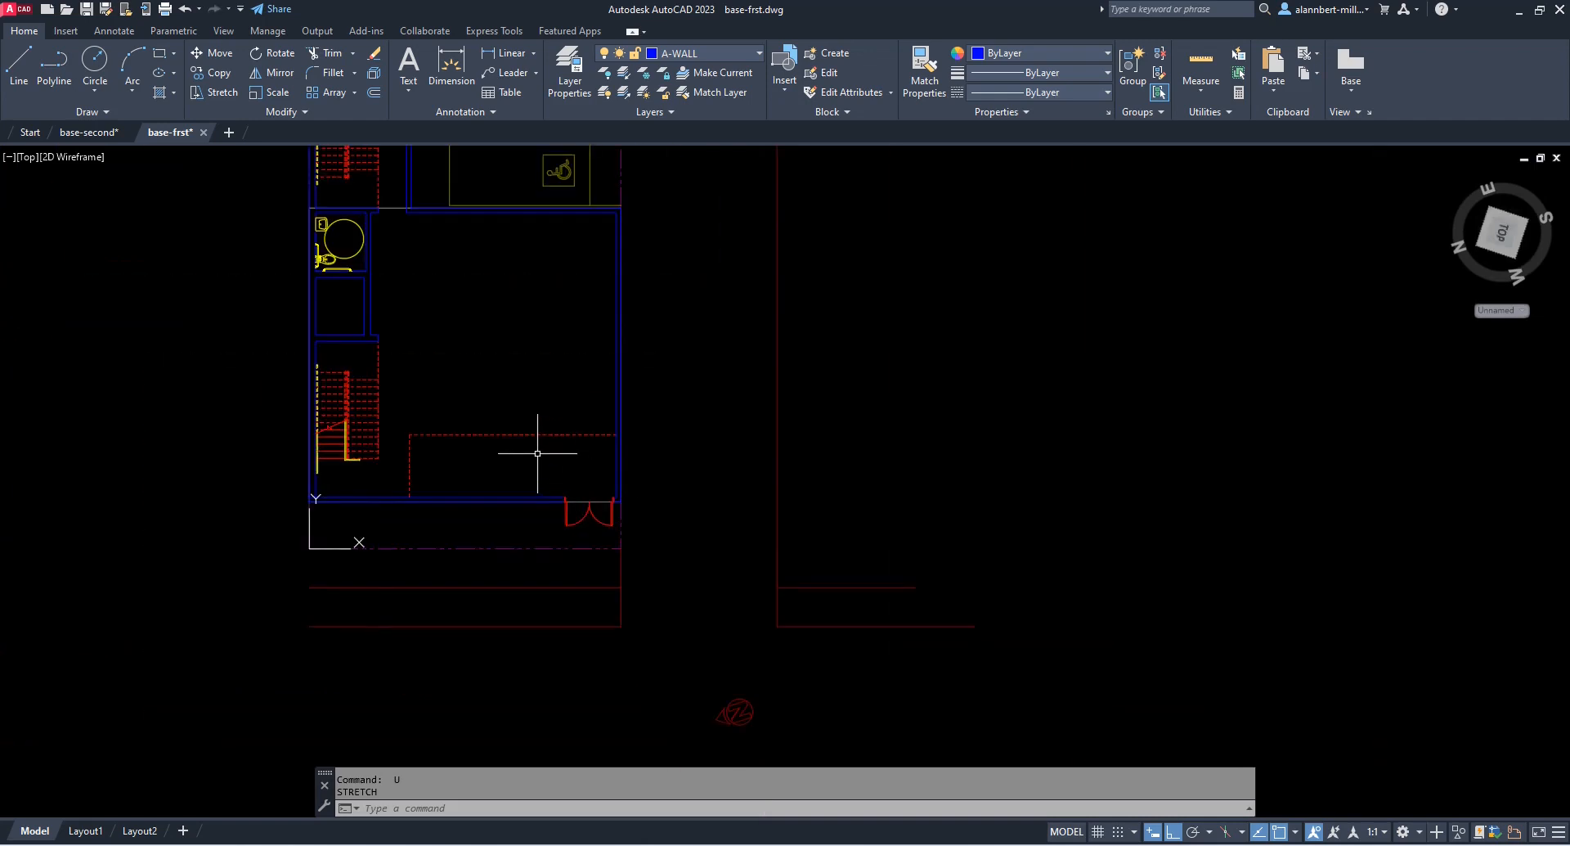
{"action": "middle_click_drag", "start_coordinate": [537, 453], "coordinate": [531, 505]}
{"action": "scroll", "coordinate": [609, 540], "scroll_direction": "up", "scroll_amount": 4}
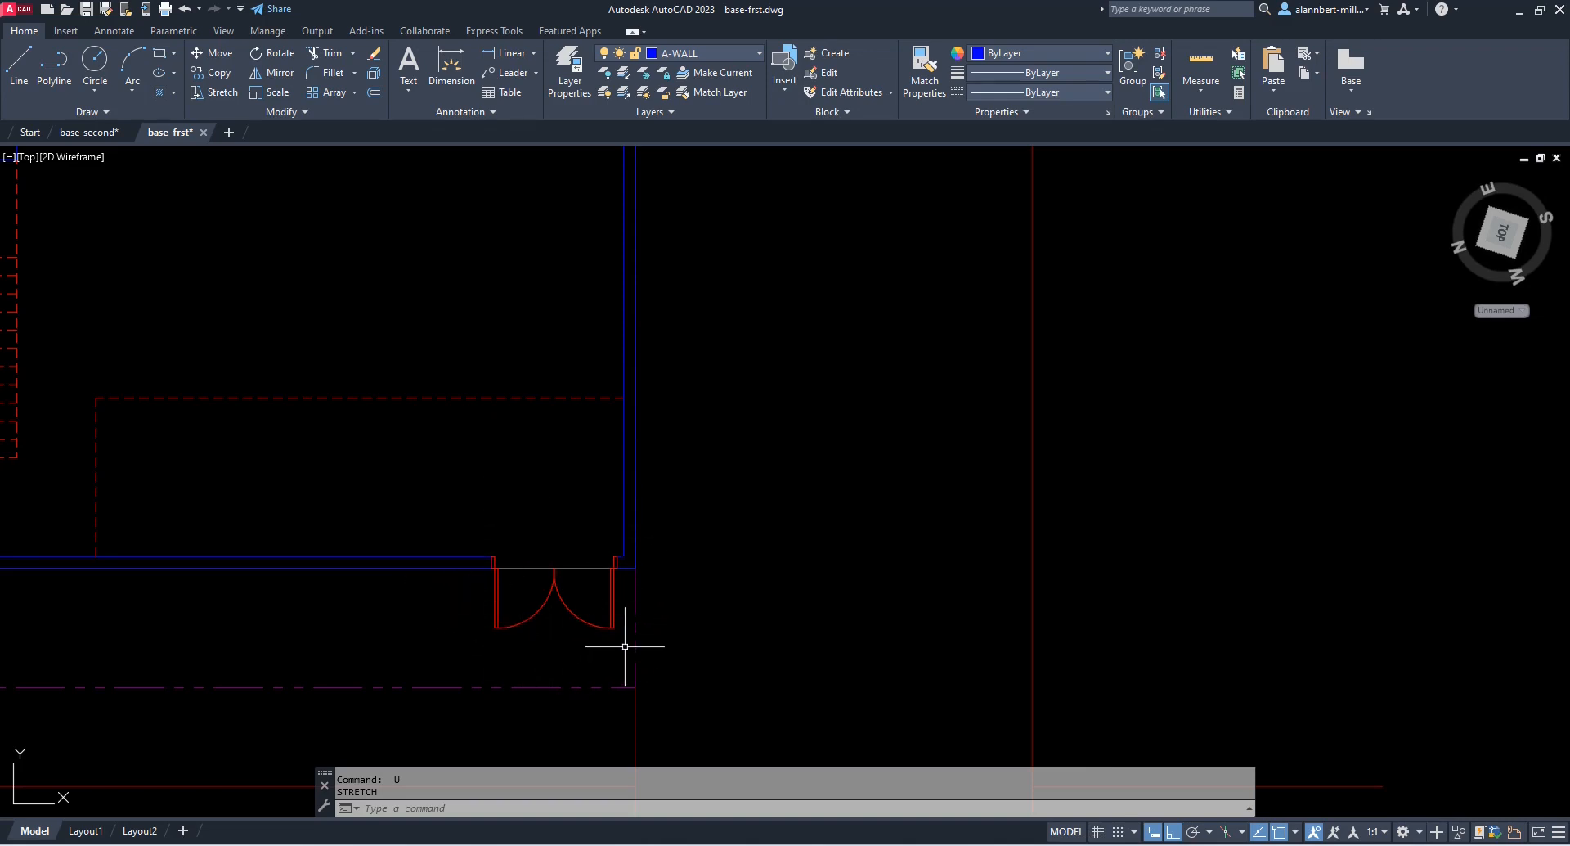
Switch to the browser and examine section 404 Doors, Doorways, and Gates on the 2010 ADA Standards page
{"action": "key", "text": "alt+Tab"}
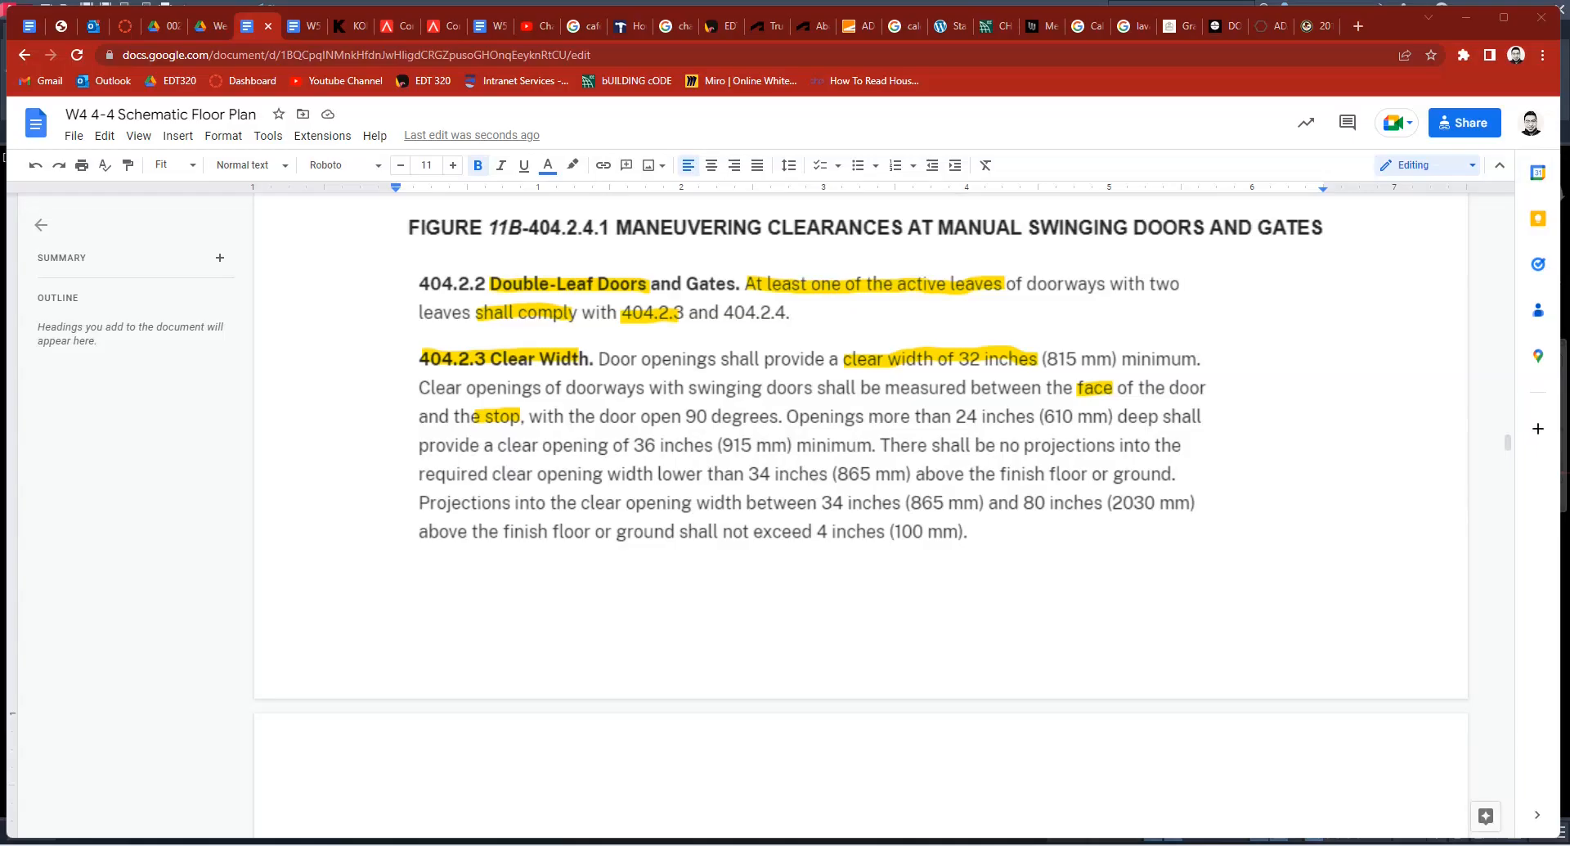
{"action": "mouse_move", "coordinate": [1061, 843]}
{"action": "left_click", "coordinate": [1312, 25]}
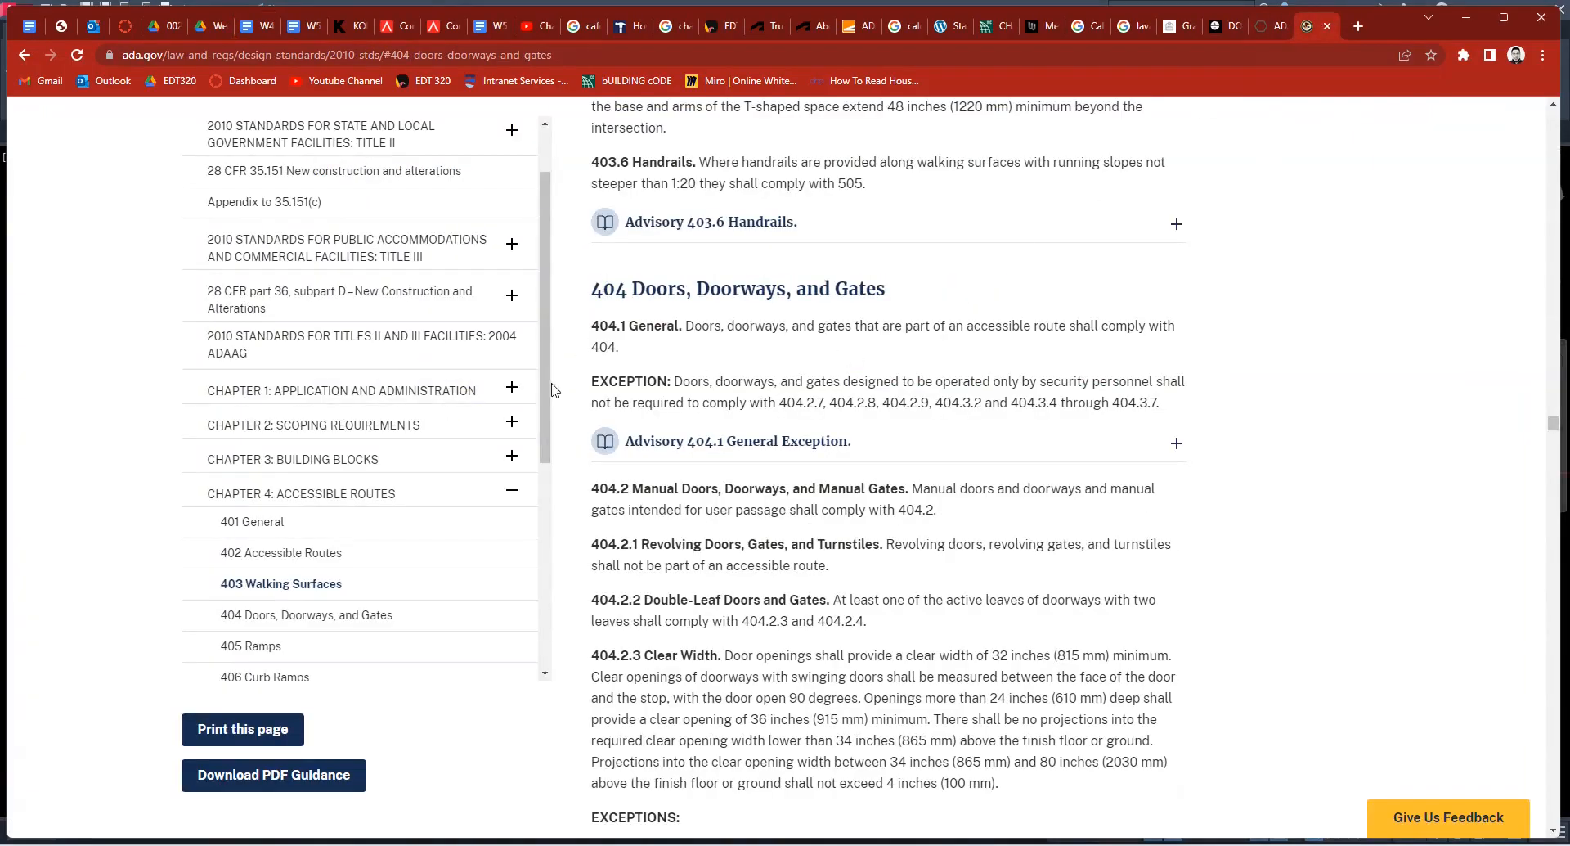
{"action": "scroll", "coordinate": [206, 145], "scroll_direction": "up", "scroll_amount": 6}
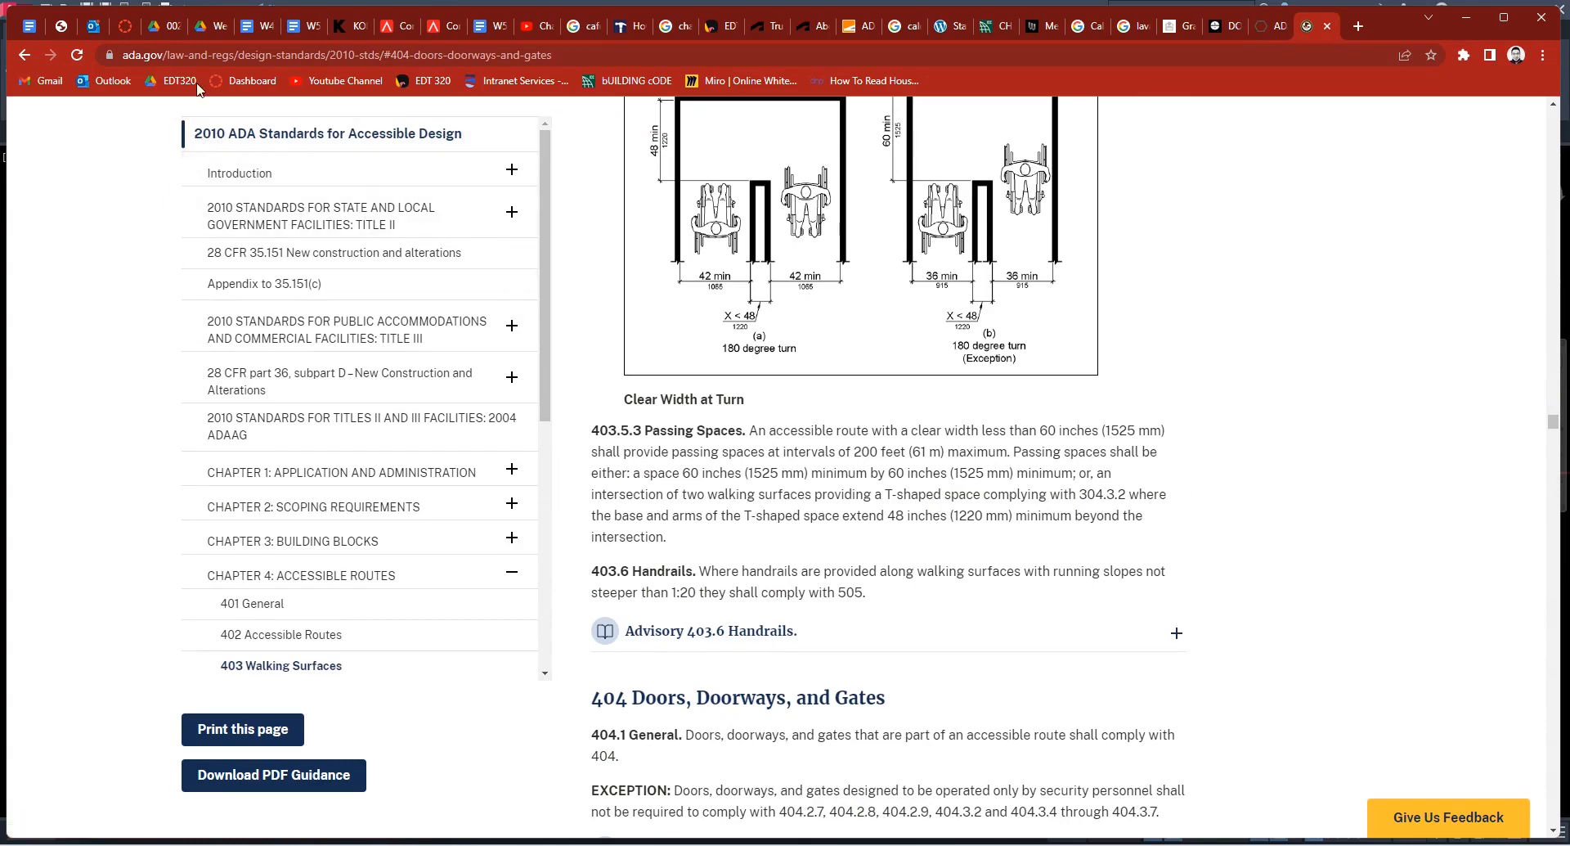
{"action": "scroll", "coordinate": [767, 515], "scroll_direction": "down", "scroll_amount": 3}
{"action": "scroll", "coordinate": [768, 515], "scroll_direction": "down", "scroll_amount": 3}
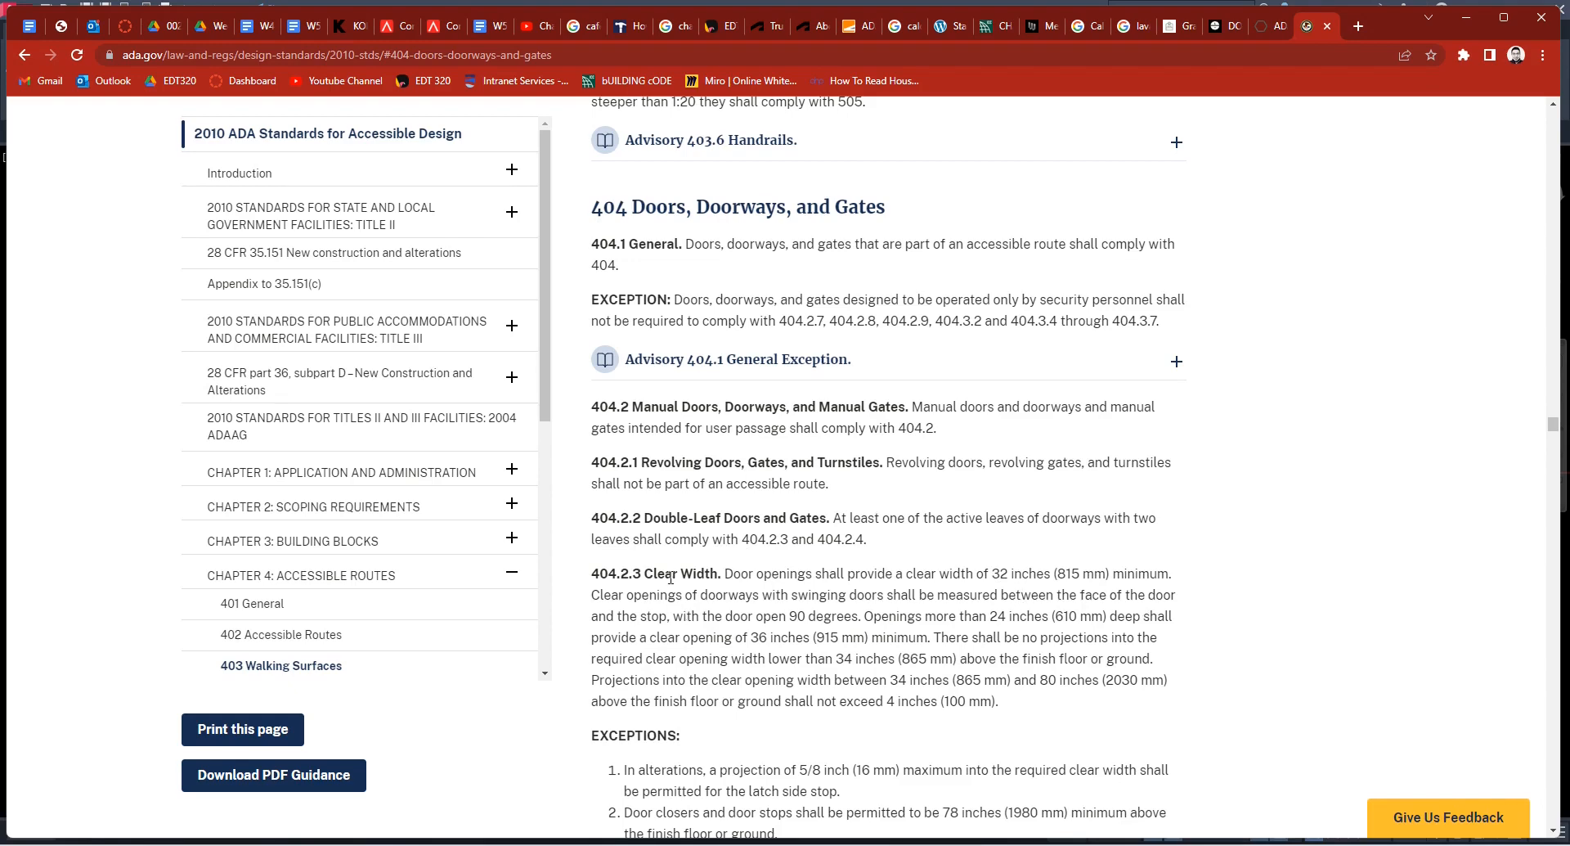
Examine the double-leaf door and clear width requirements, 404.2.2 and 404.2.3, in the W4 4-4 Schematic Floor Plan document
{"action": "left_click", "coordinate": [258, 27]}
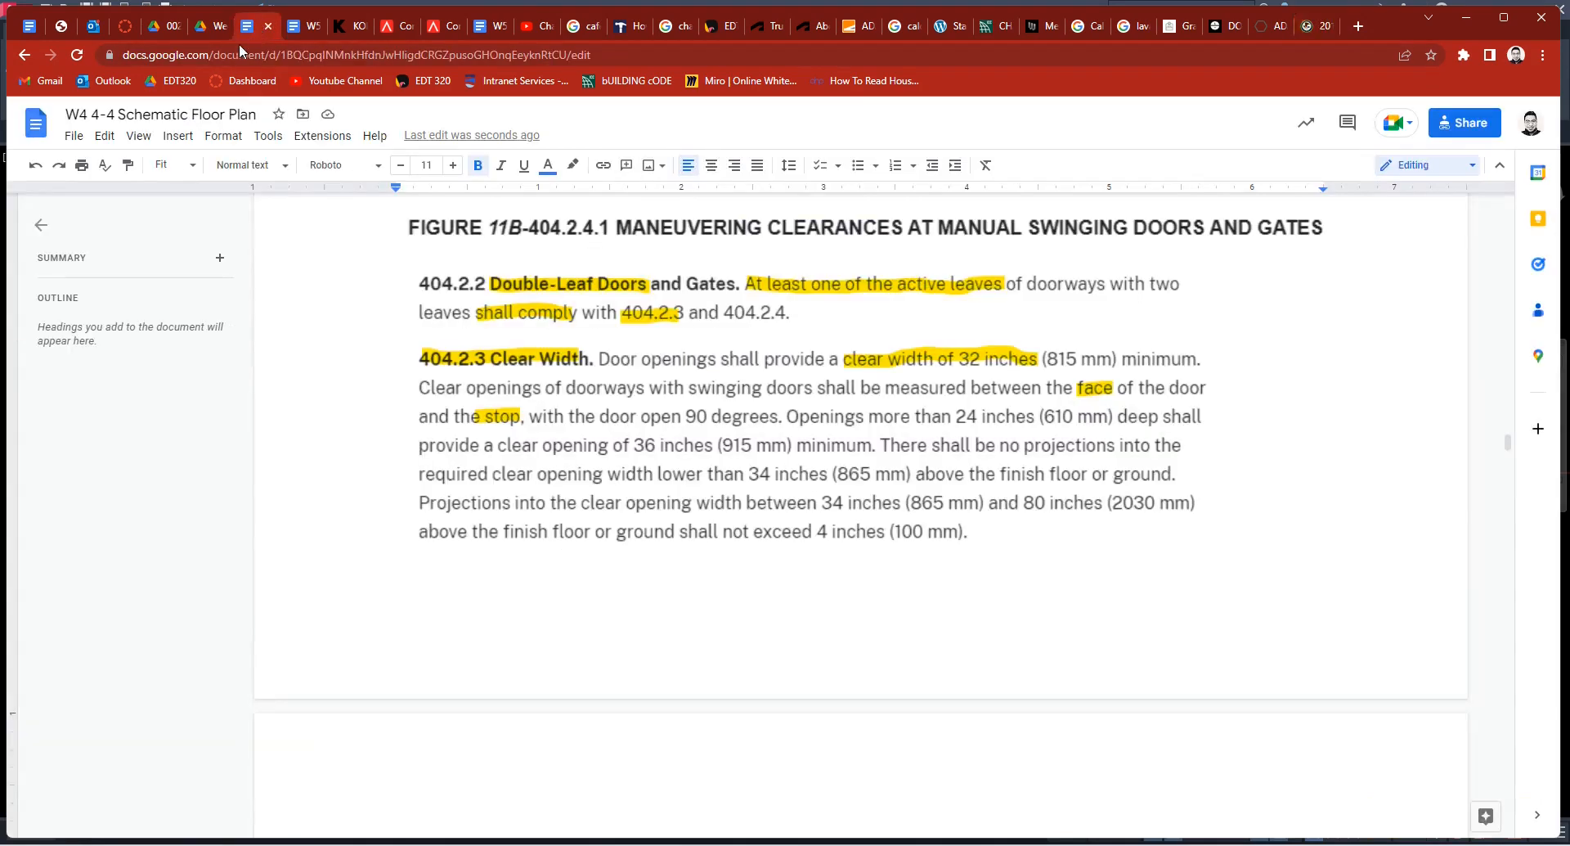
{"action": "scroll", "coordinate": [683, 360], "scroll_direction": "up", "scroll_amount": 4}
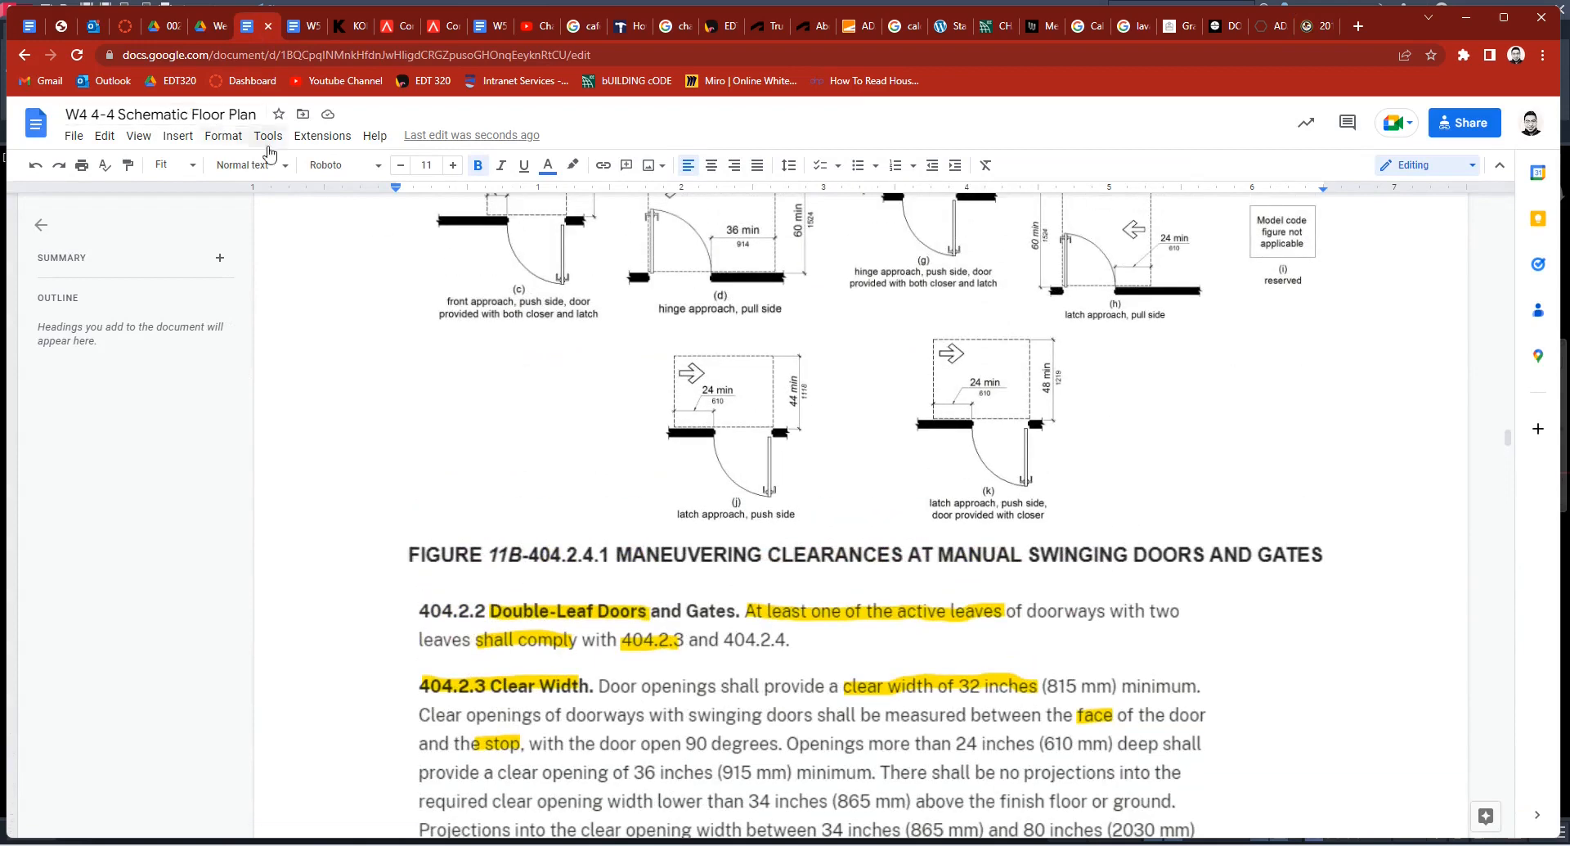
{"action": "scroll", "coordinate": [581, 391], "scroll_direction": "down", "scroll_amount": 2}
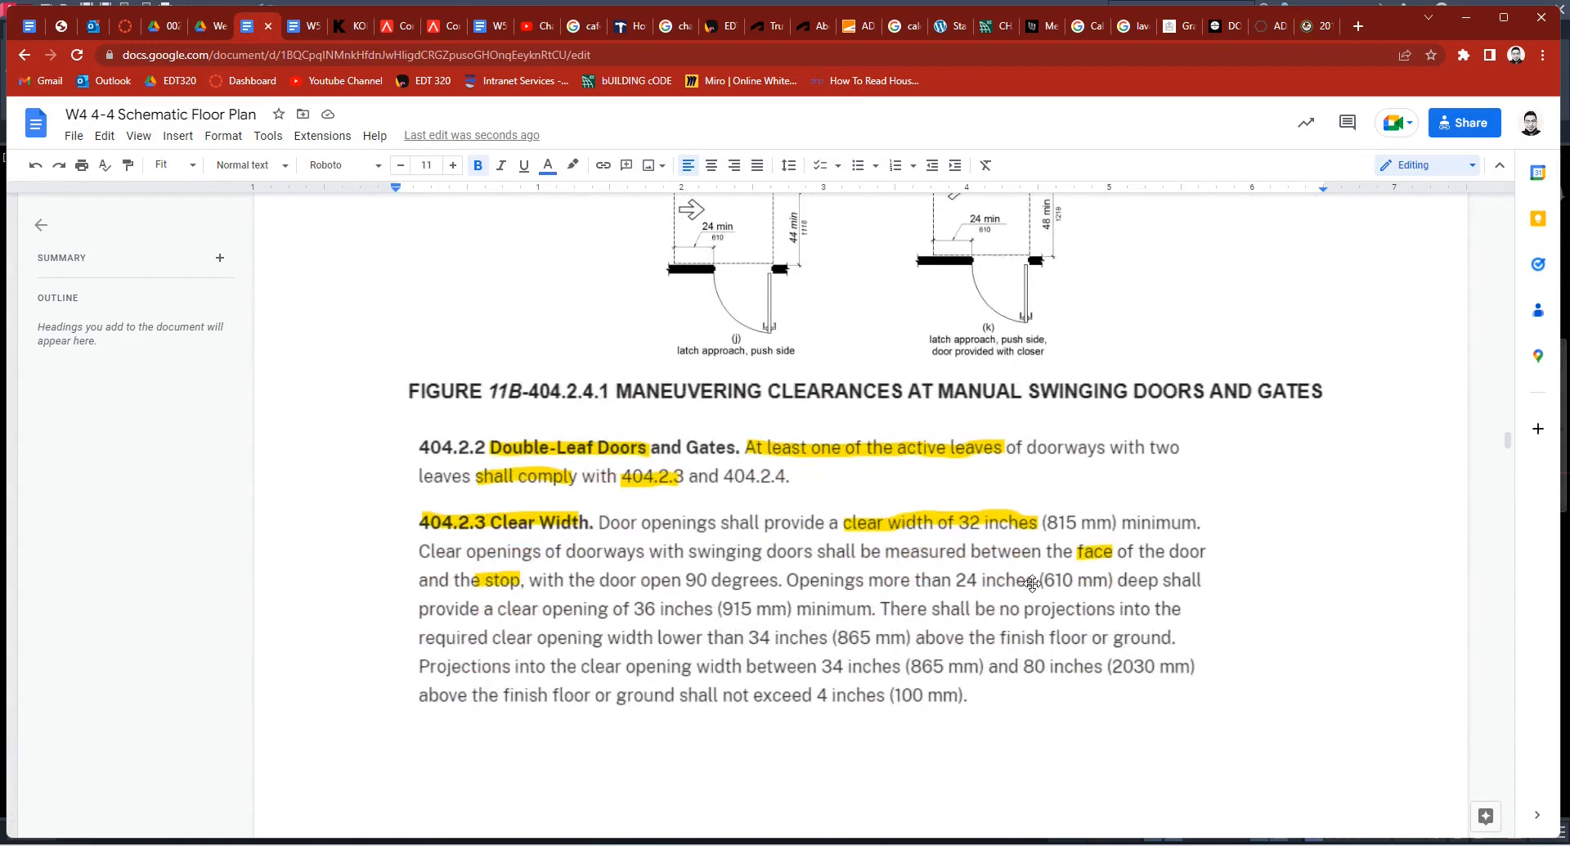
{"action": "scroll", "coordinate": [1035, 583], "scroll_direction": "down", "scroll_amount": 2}
{"action": "scroll", "coordinate": [998, 572], "scroll_direction": "up", "scroll_amount": 2}
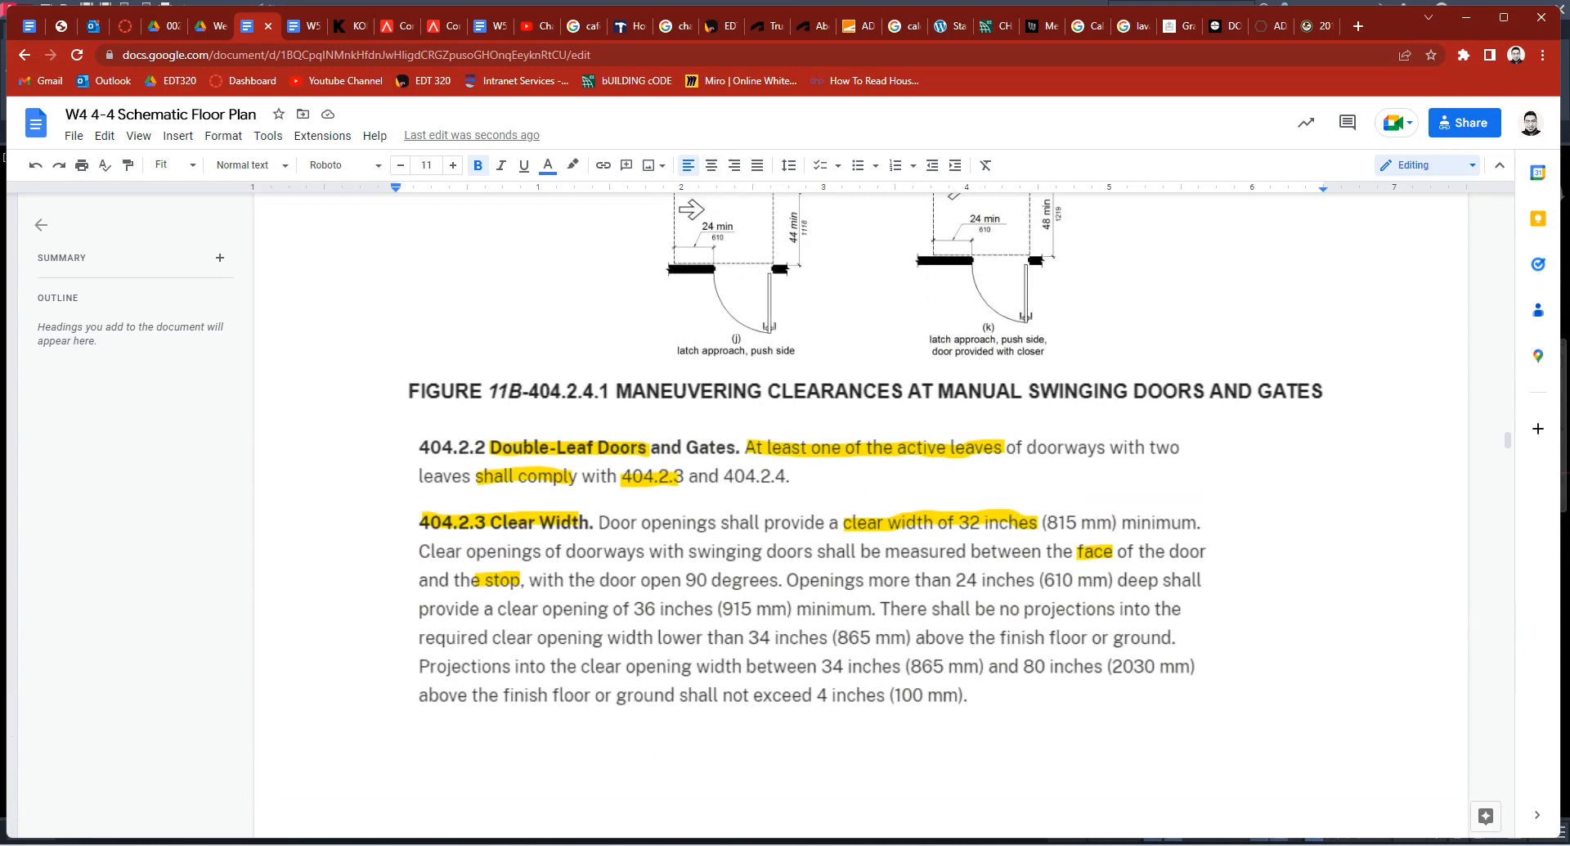
{"action": "mouse_move", "coordinate": [851, 840]}
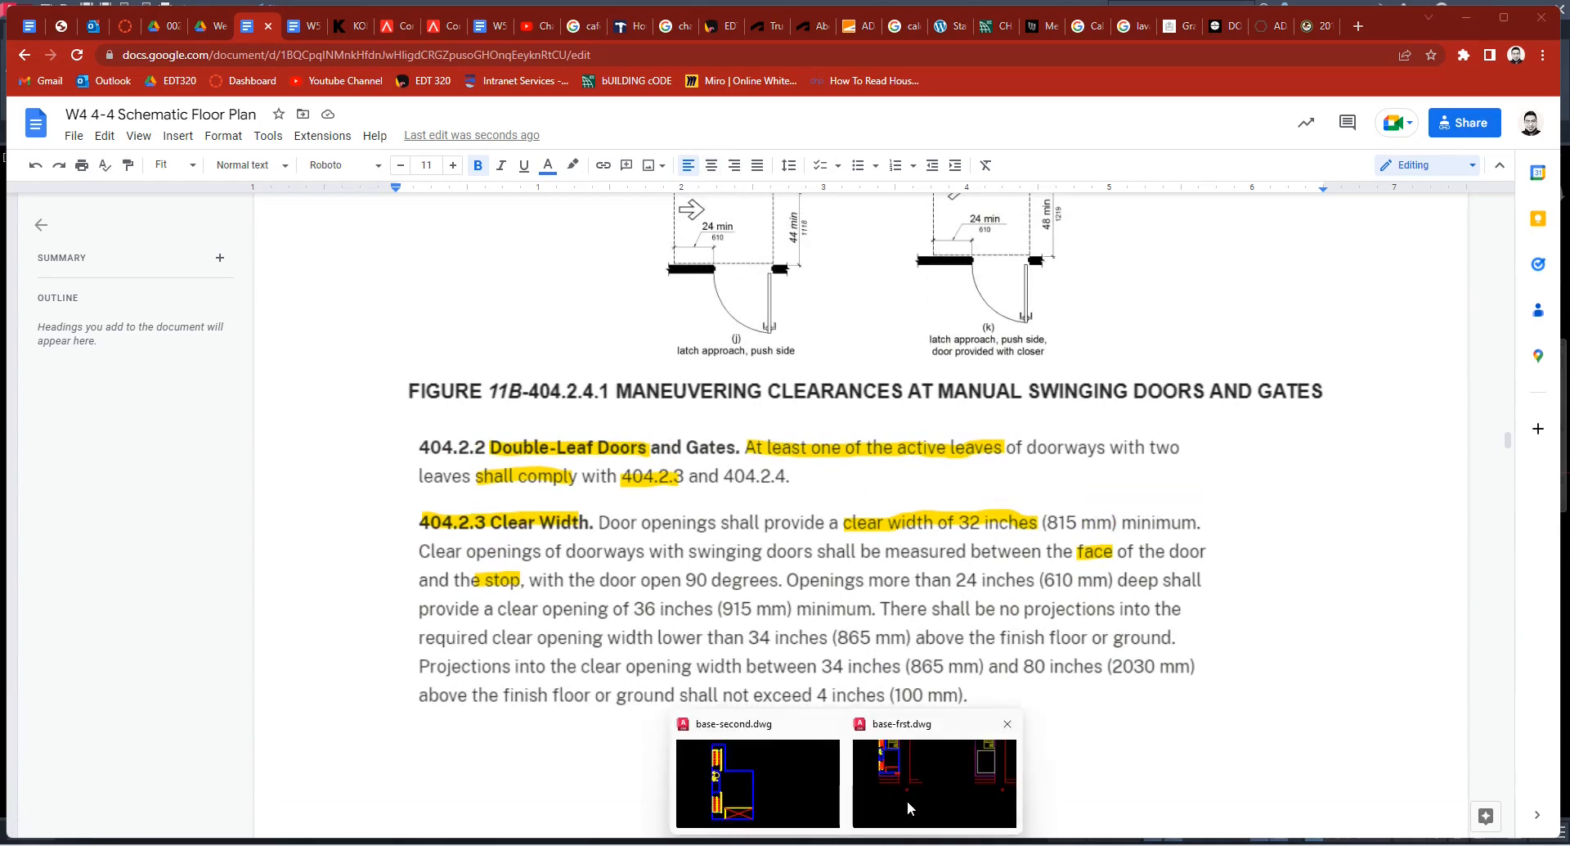
Return to base-frst.dwg in AutoCAD and erase the double door, its jambs and the short wall pieces beside the lower right corner
{"action": "left_click", "coordinate": [906, 798]}
{"action": "scroll", "coordinate": [360, 467], "scroll_direction": "up", "scroll_amount": 5}
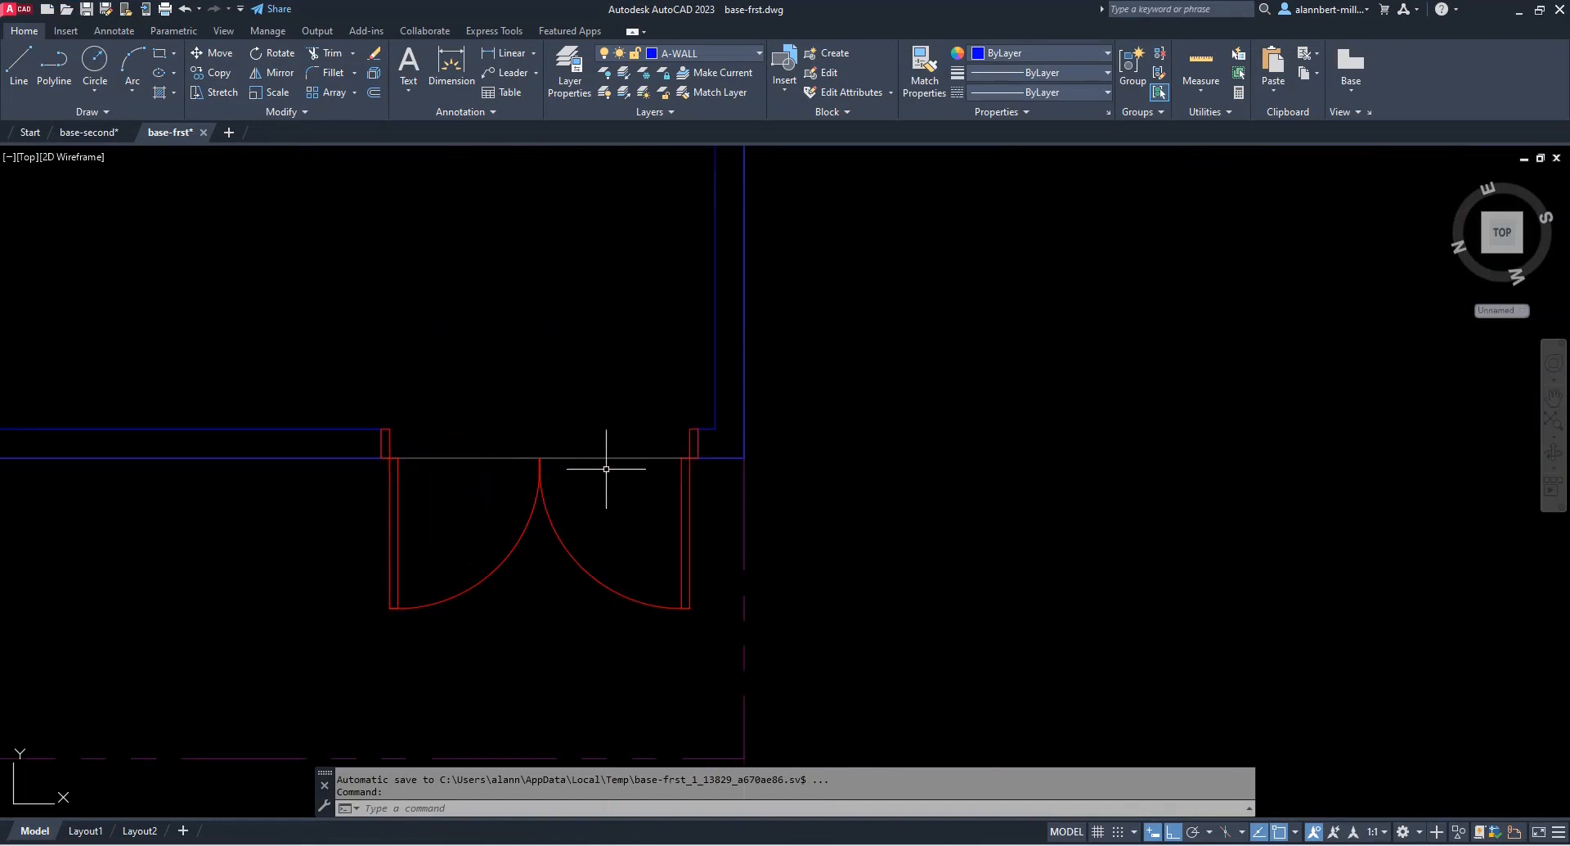
{"action": "type", "text": "e"}
{"action": "key", "text": "Return"}
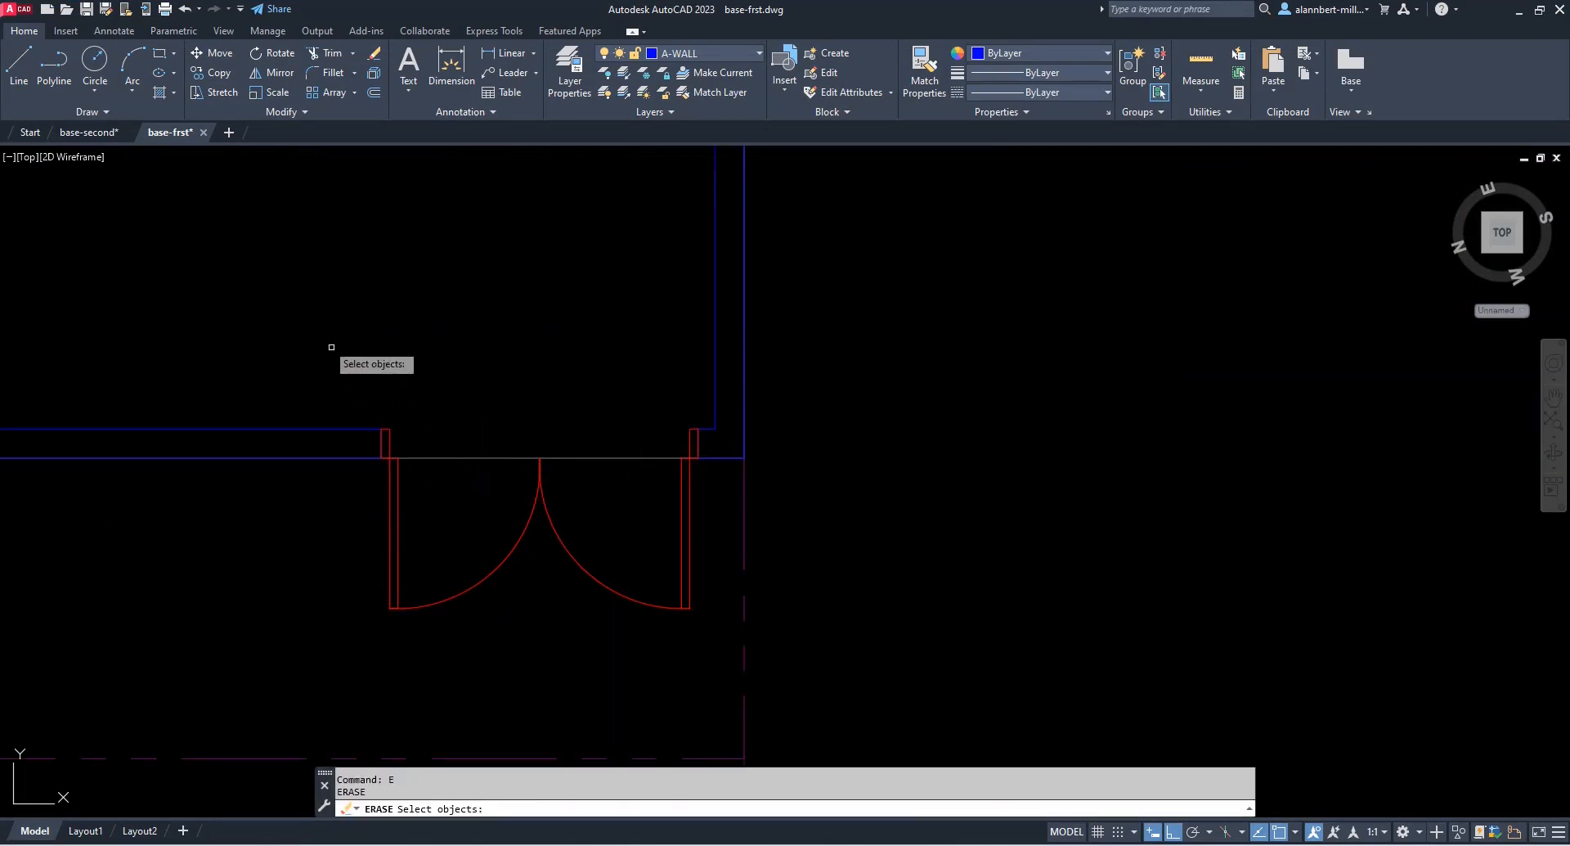
{"action": "left_click", "coordinate": [317, 330]}
{"action": "left_click", "coordinate": [839, 649]}
{"action": "key", "text": "Return"}
Fillet the outer and the inner wall lines with radius 0 to close the building's lower right corner
{"action": "type", "text": "f"}
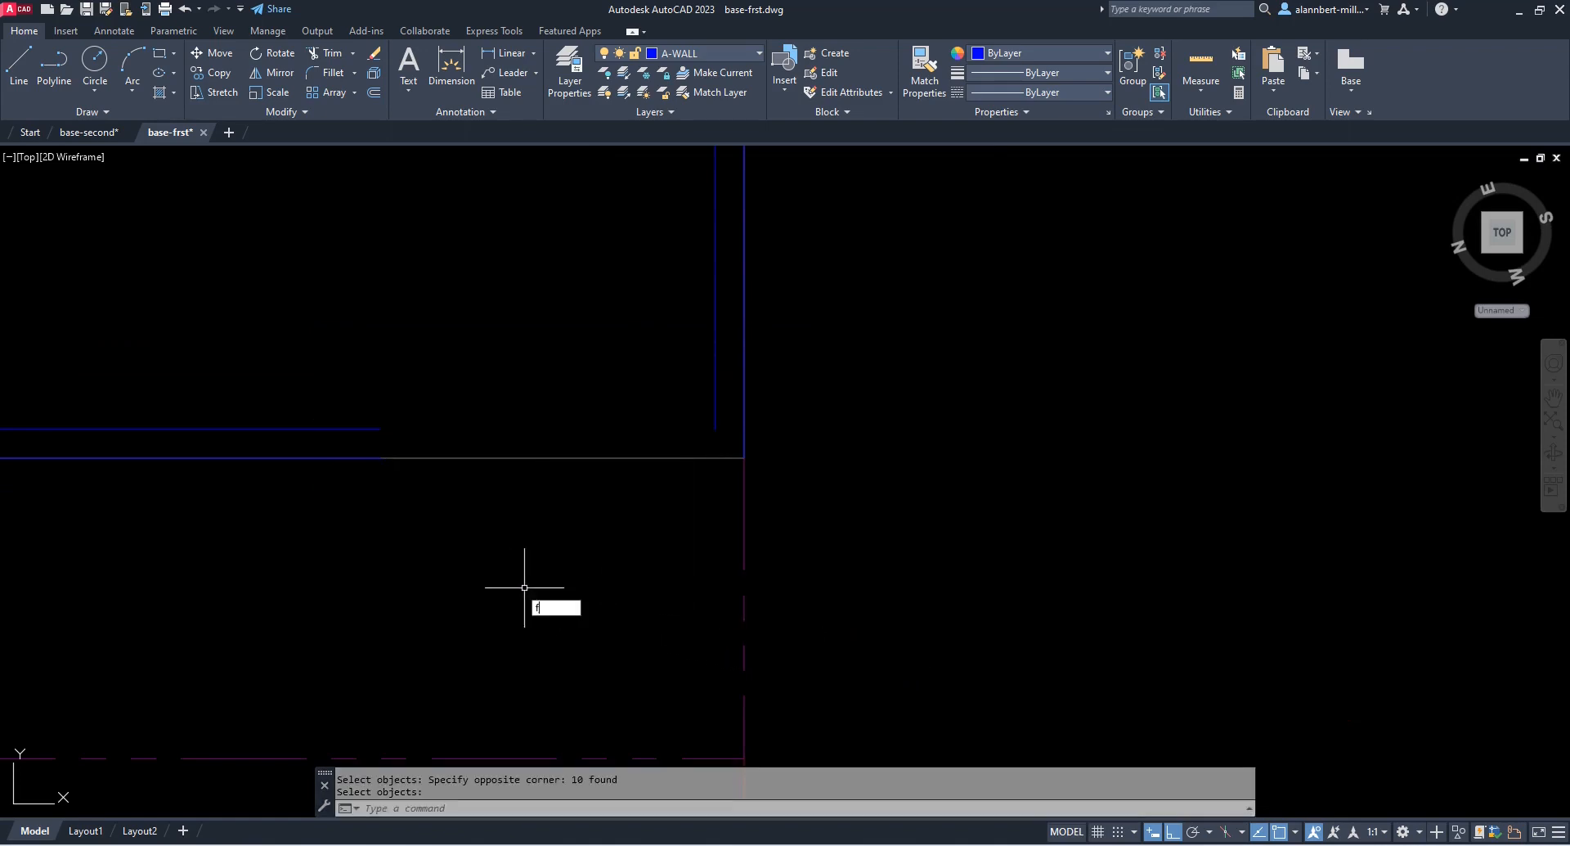
{"action": "key", "text": "Return"}
{"action": "left_click", "coordinate": [362, 460]}
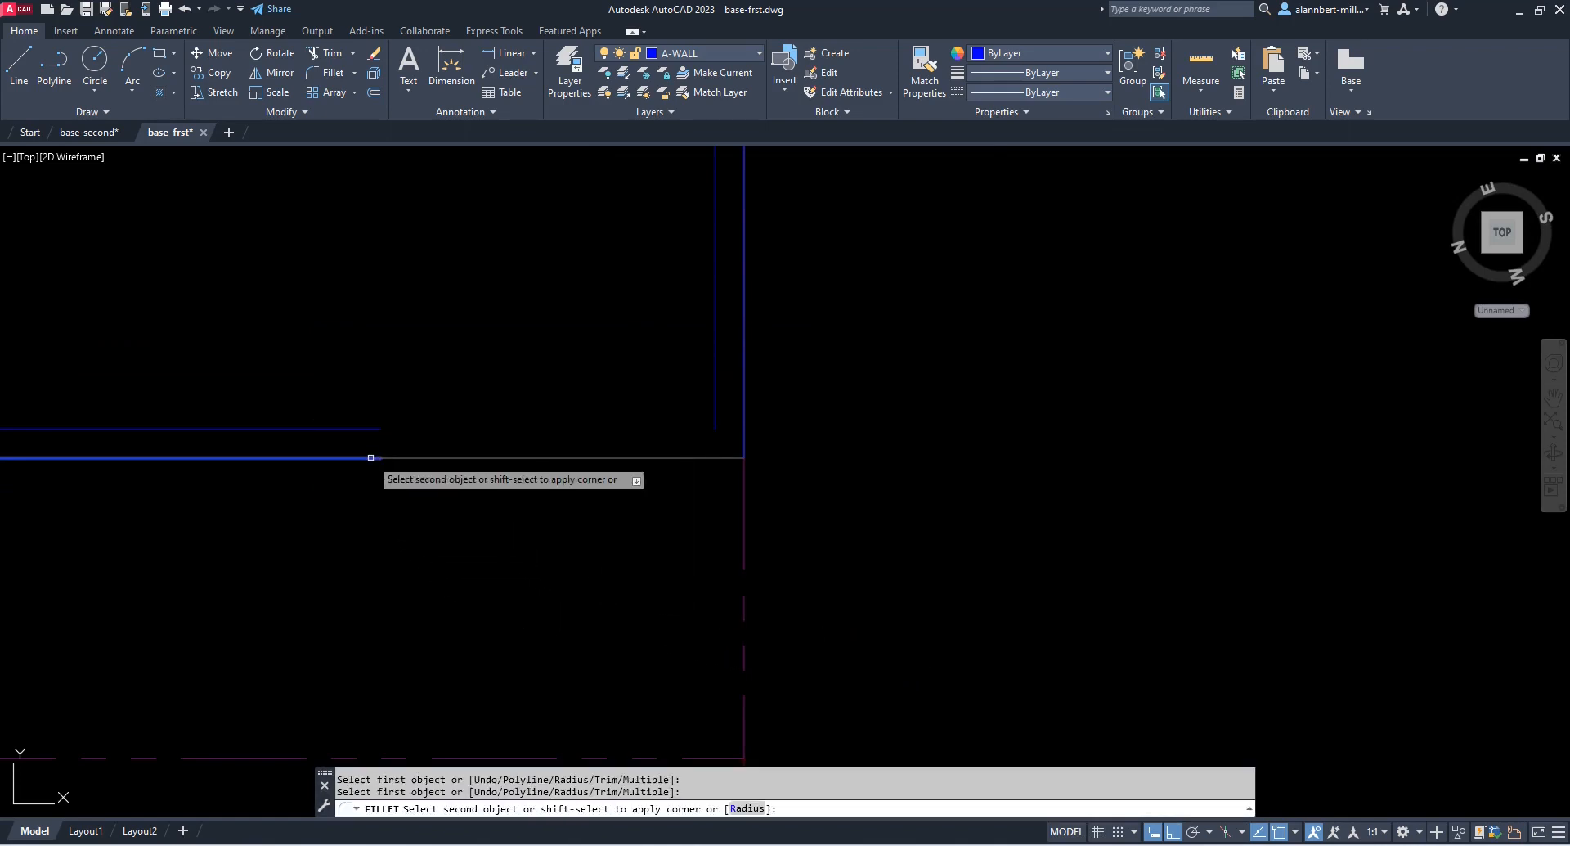
{"action": "left_click", "coordinate": [745, 424]}
{"action": "key", "text": "Return"}
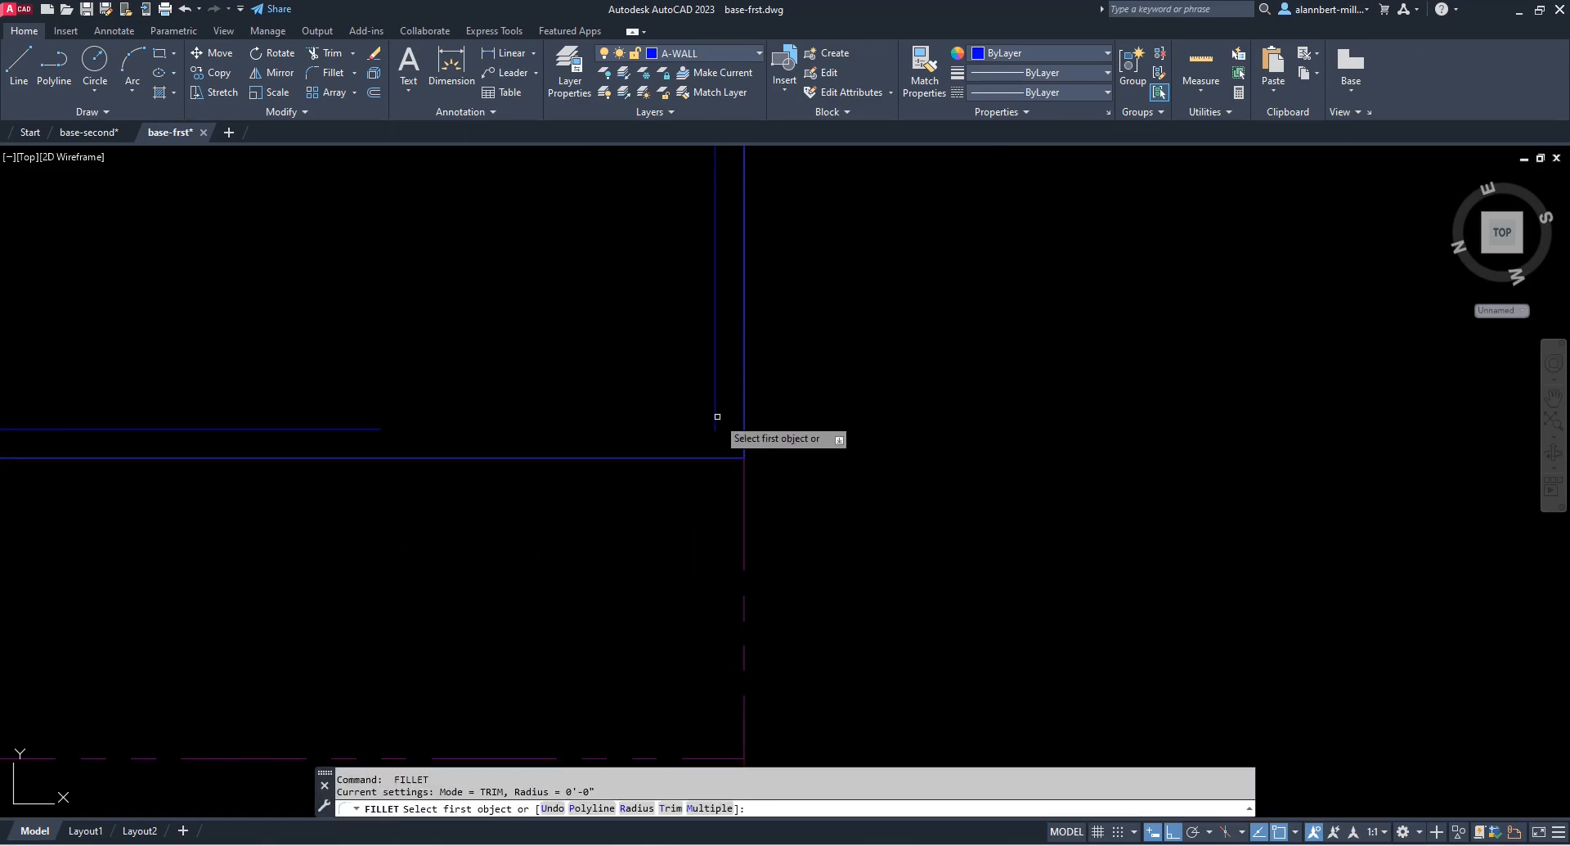
{"action": "left_click", "coordinate": [717, 419]}
{"action": "left_click", "coordinate": [360, 429]}
{"action": "key", "text": "Return"}
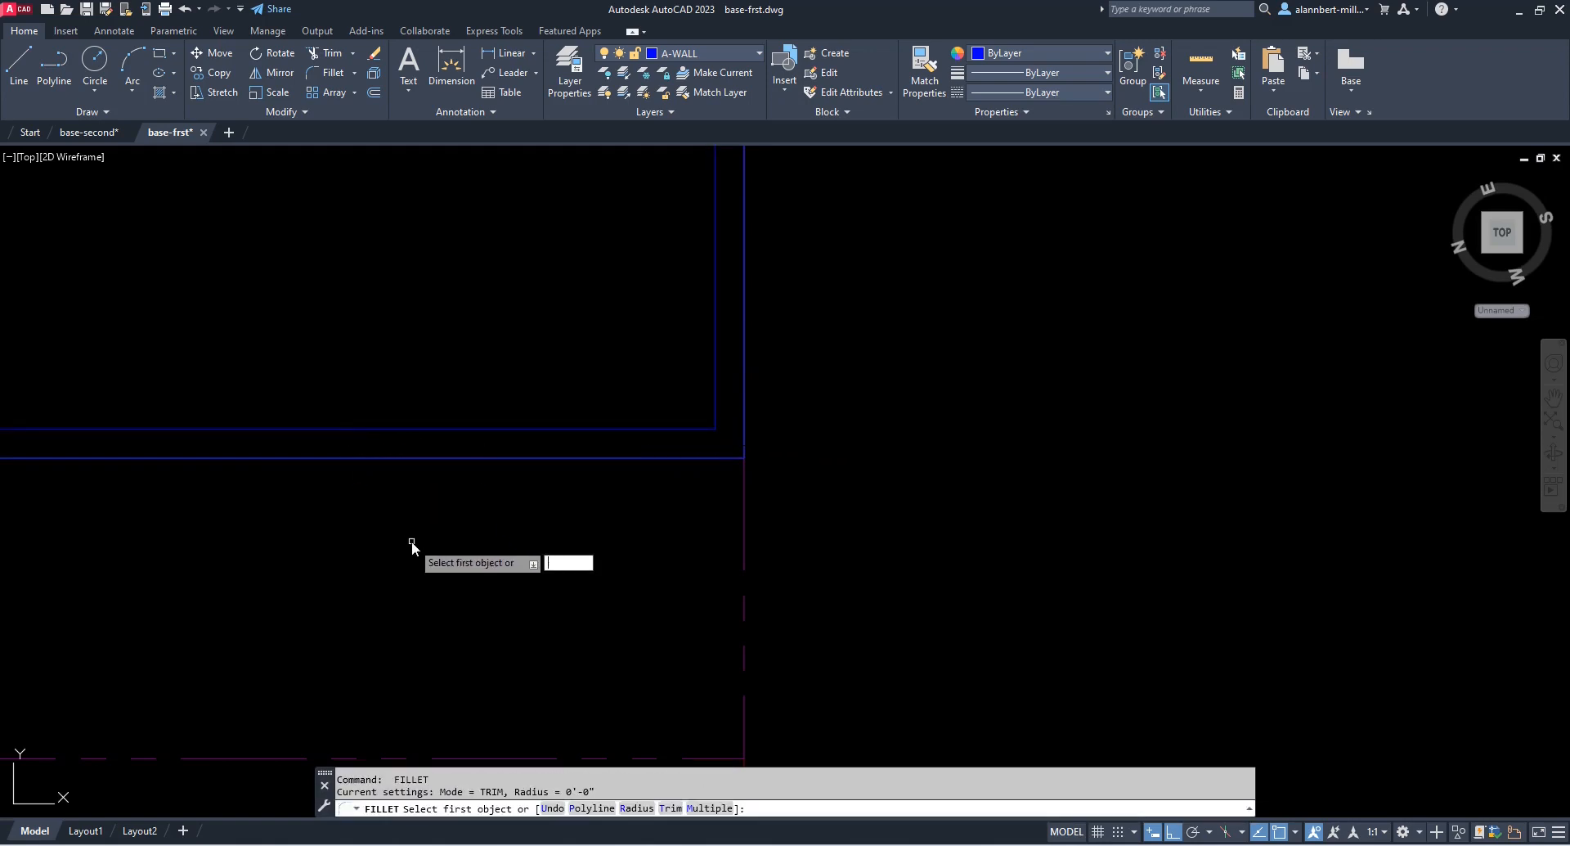
Load the door AutoLISP routine from the 002 - AutoLISP folder with APPLOAD
{"action": "type", "text": "applo"}
{"action": "key", "text": "Return"}
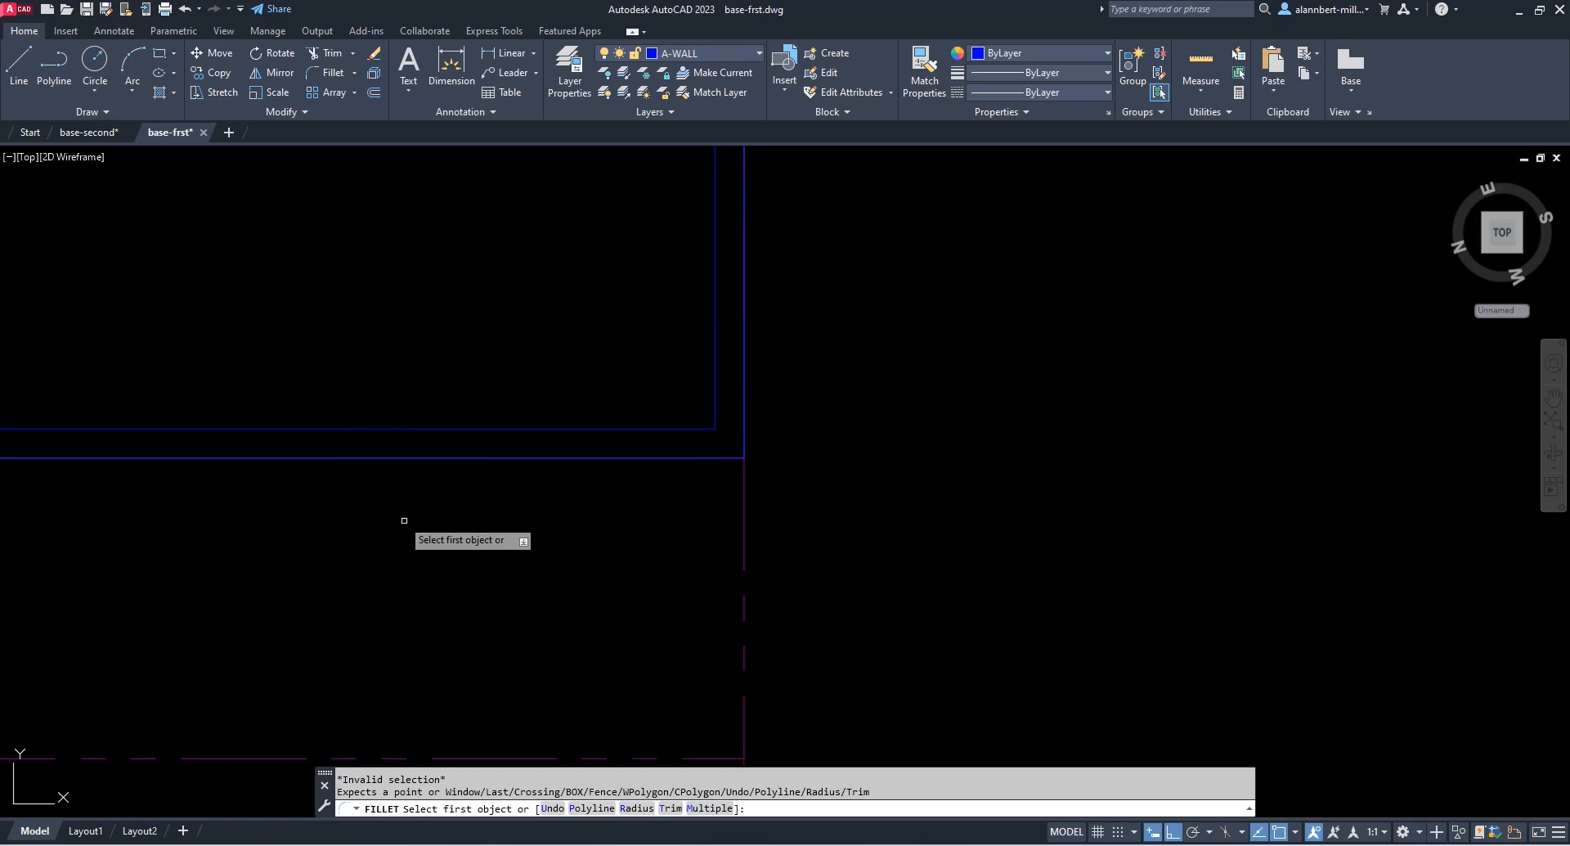
{"action": "key", "text": "Escape"}
{"action": "type", "text": "appload"}
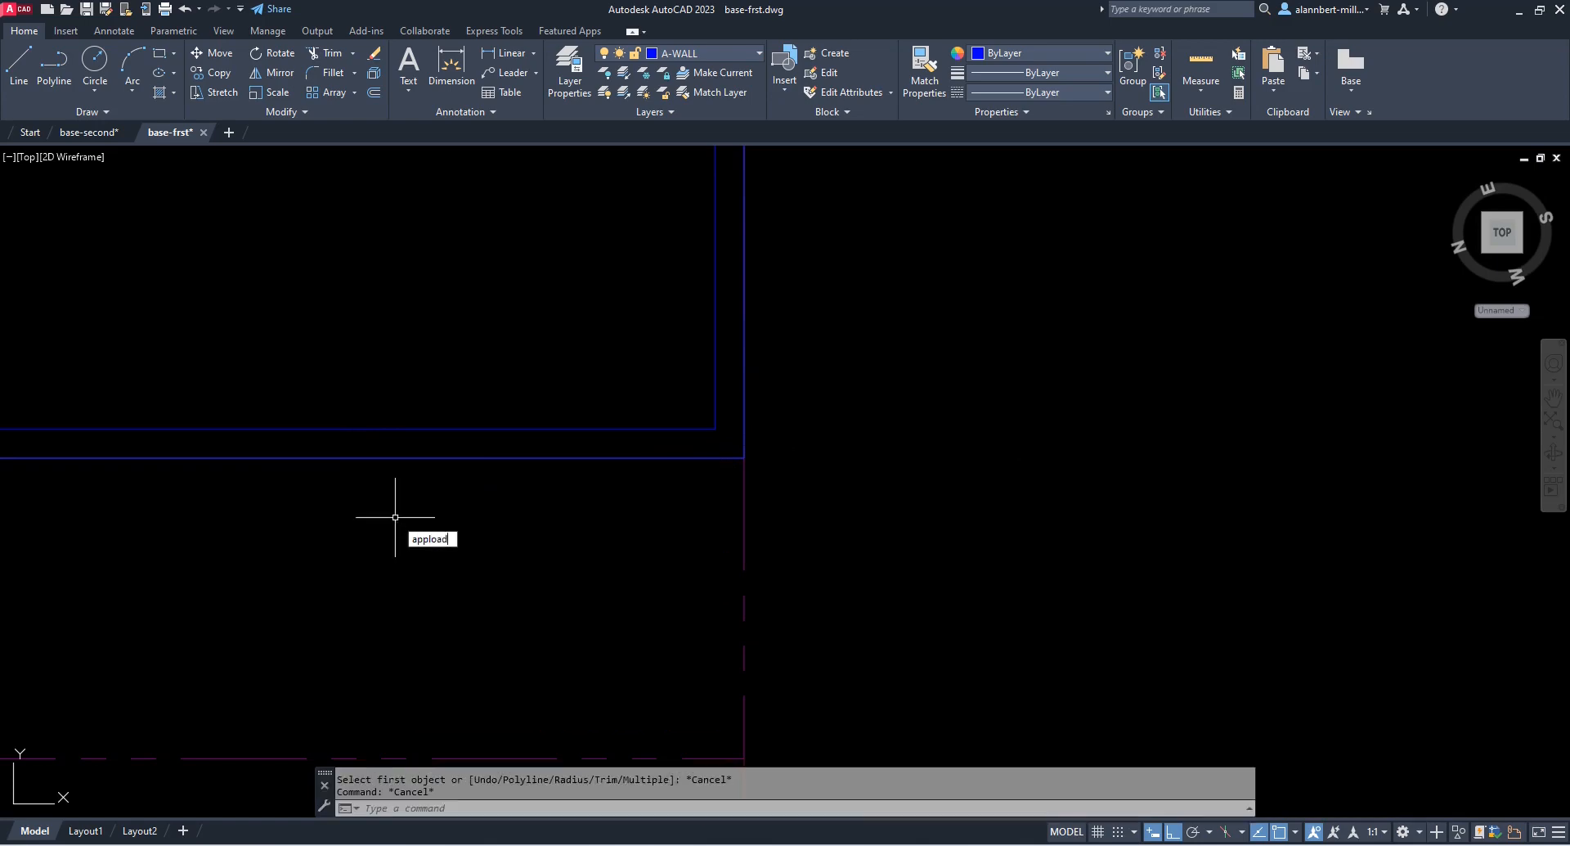
{"action": "key", "text": "Return"}
{"action": "double_click", "coordinate": [646, 290]}
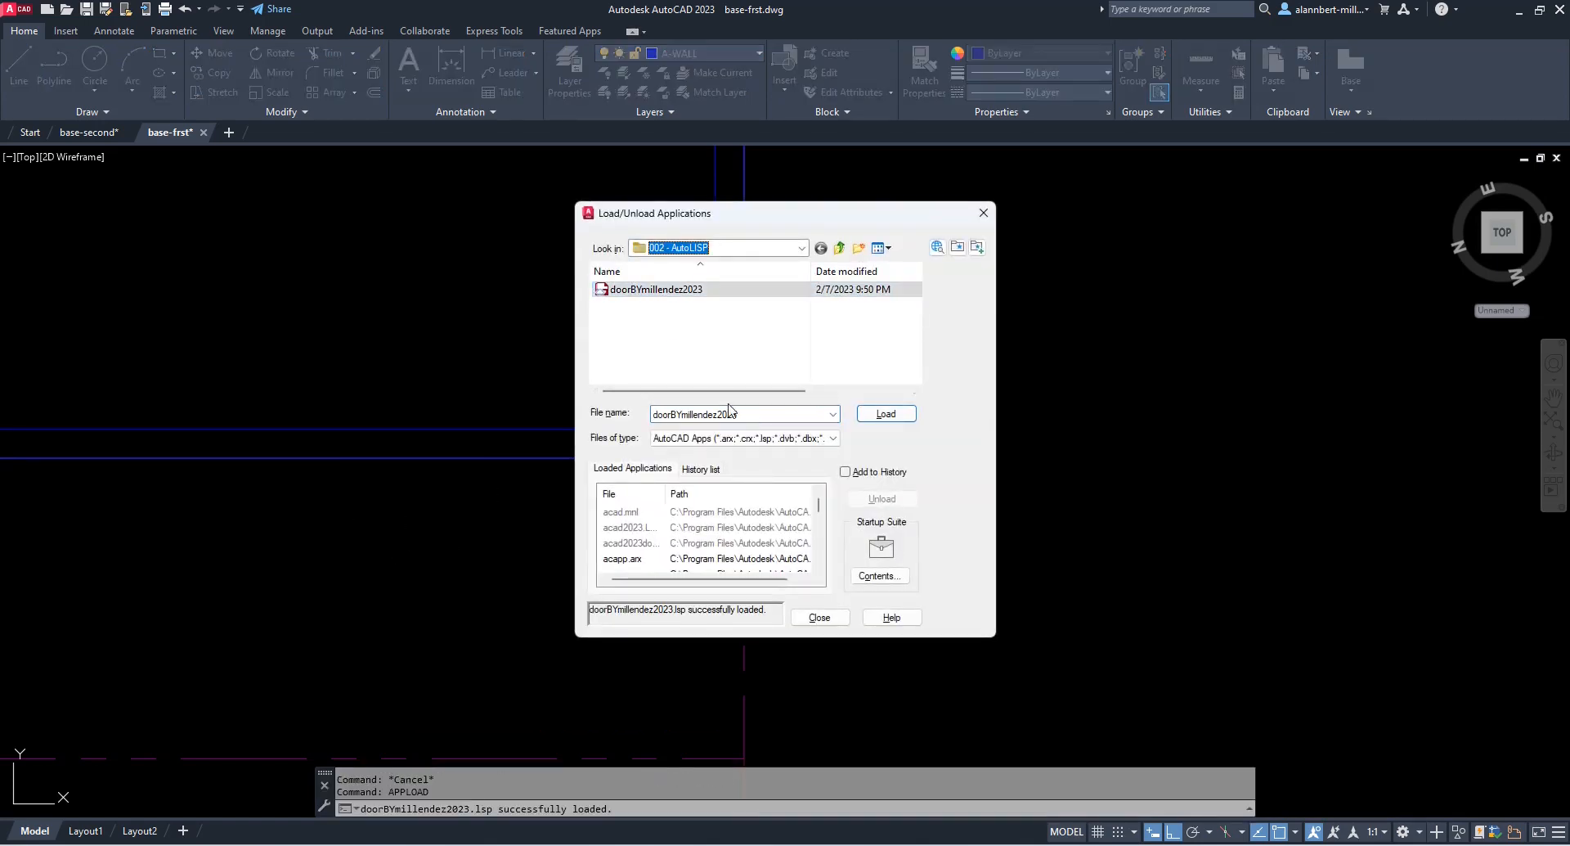
{"action": "left_click", "coordinate": [836, 615]}
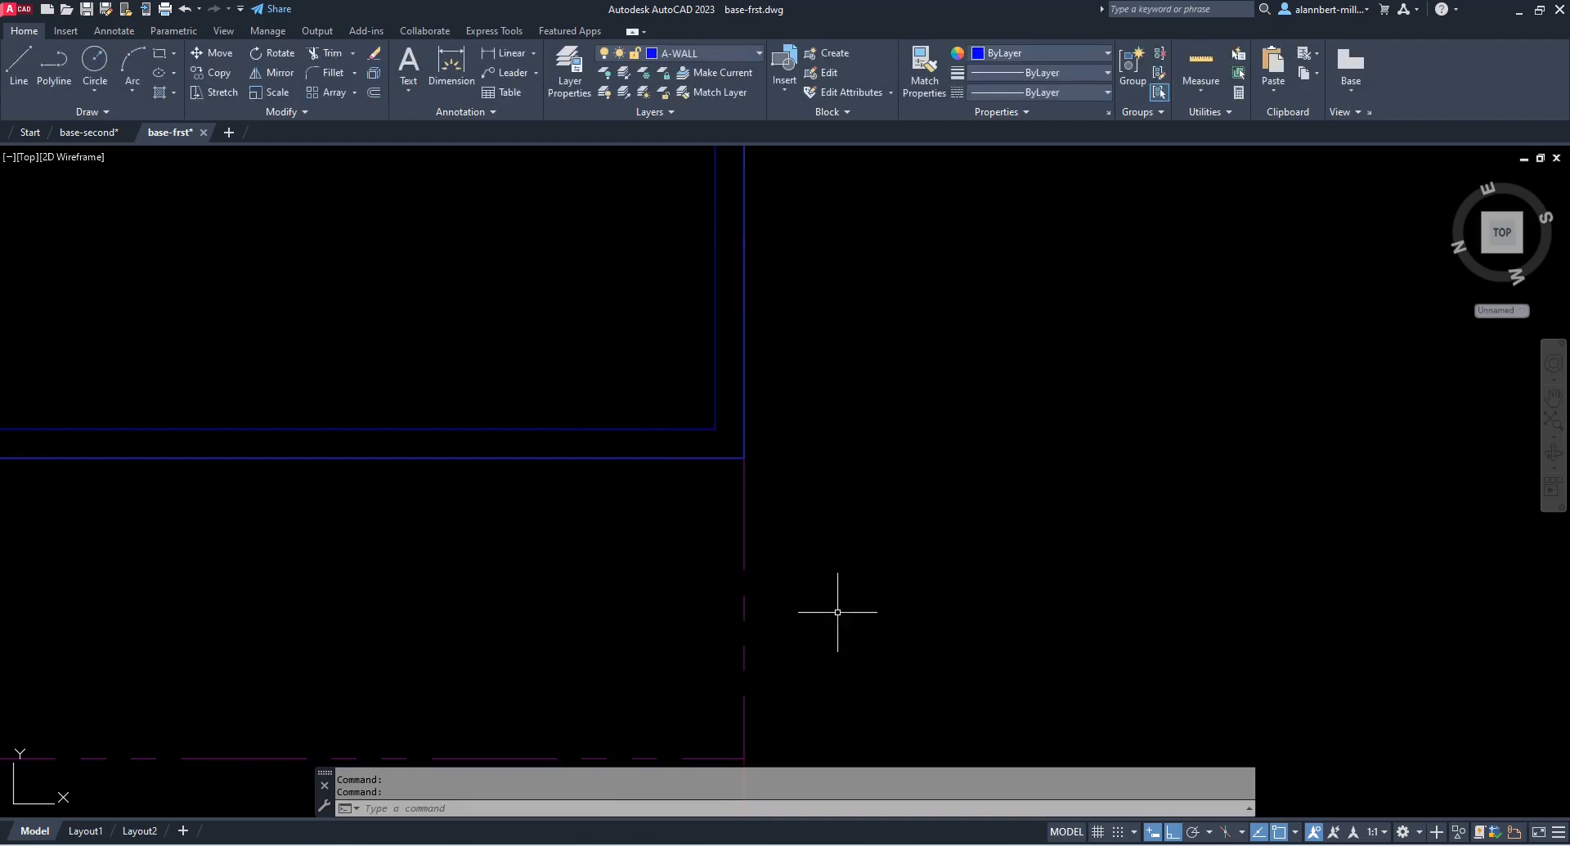
Insert a 34-inch outward-swinging door in the lower wall with the DOOR command, offset 11 inches from the outer lower right corner
{"action": "type", "text": "door"}
{"action": "key", "text": "Return"}
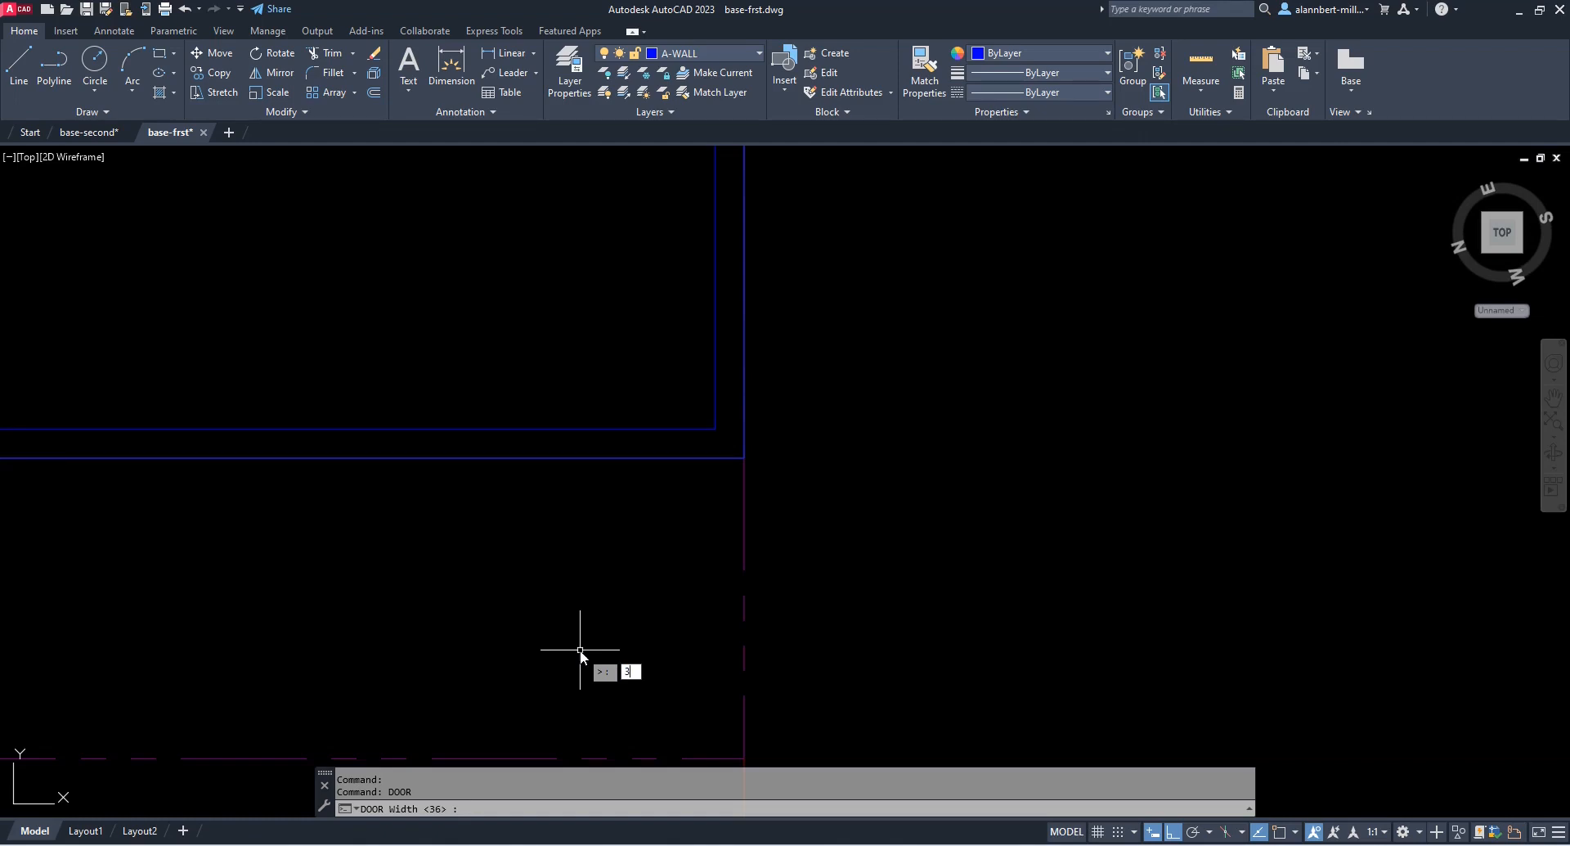
{"action": "type", "text": "4"}
{"action": "key", "text": "Return"}
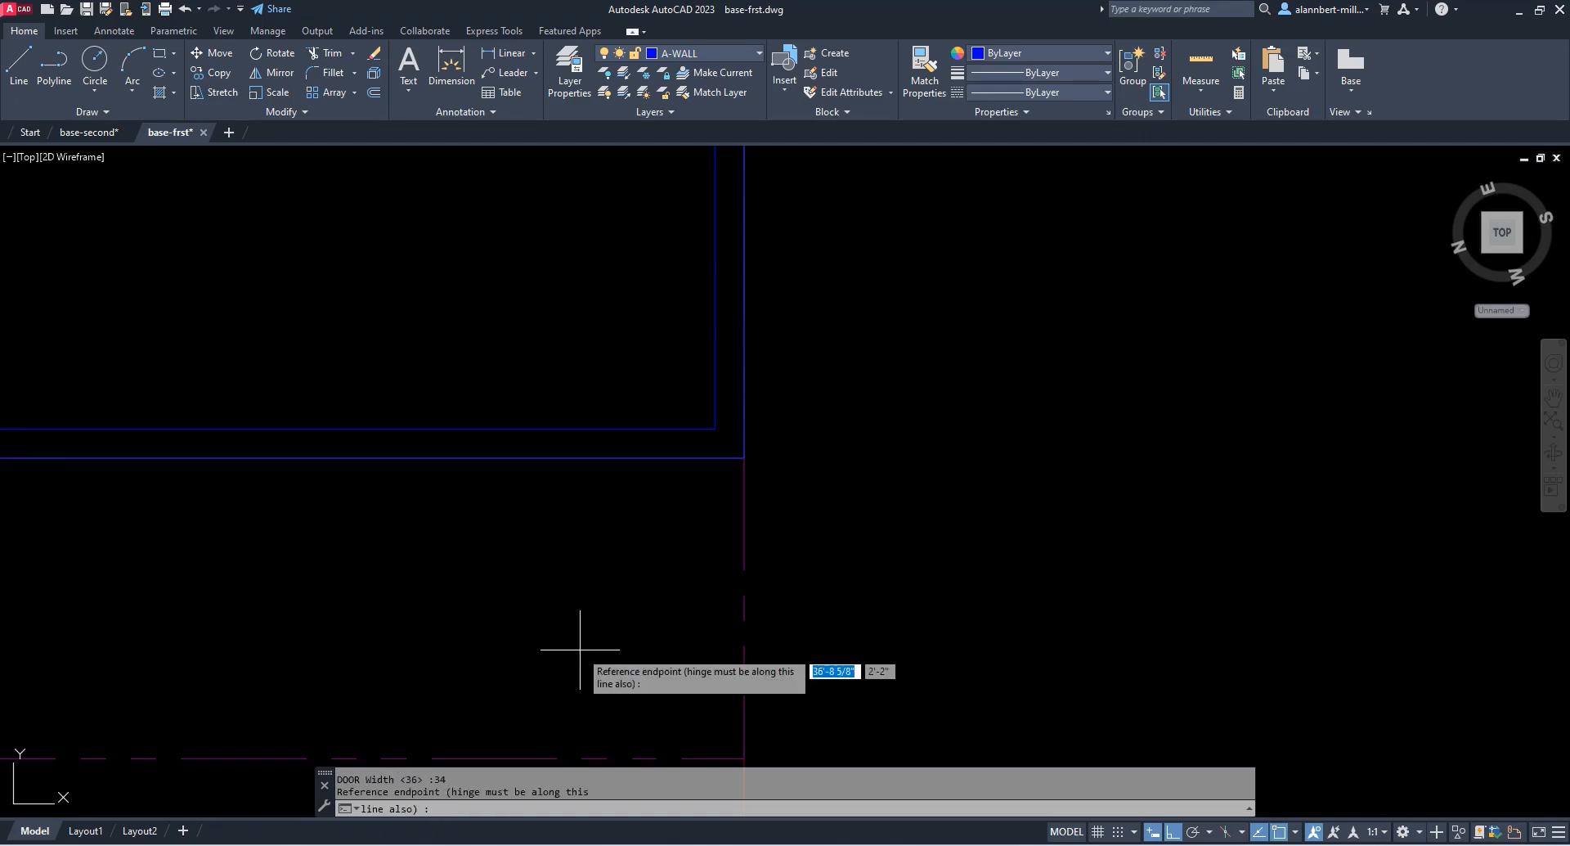
{"action": "left_click", "coordinate": [741, 456]}
{"action": "type", "text": "11"}
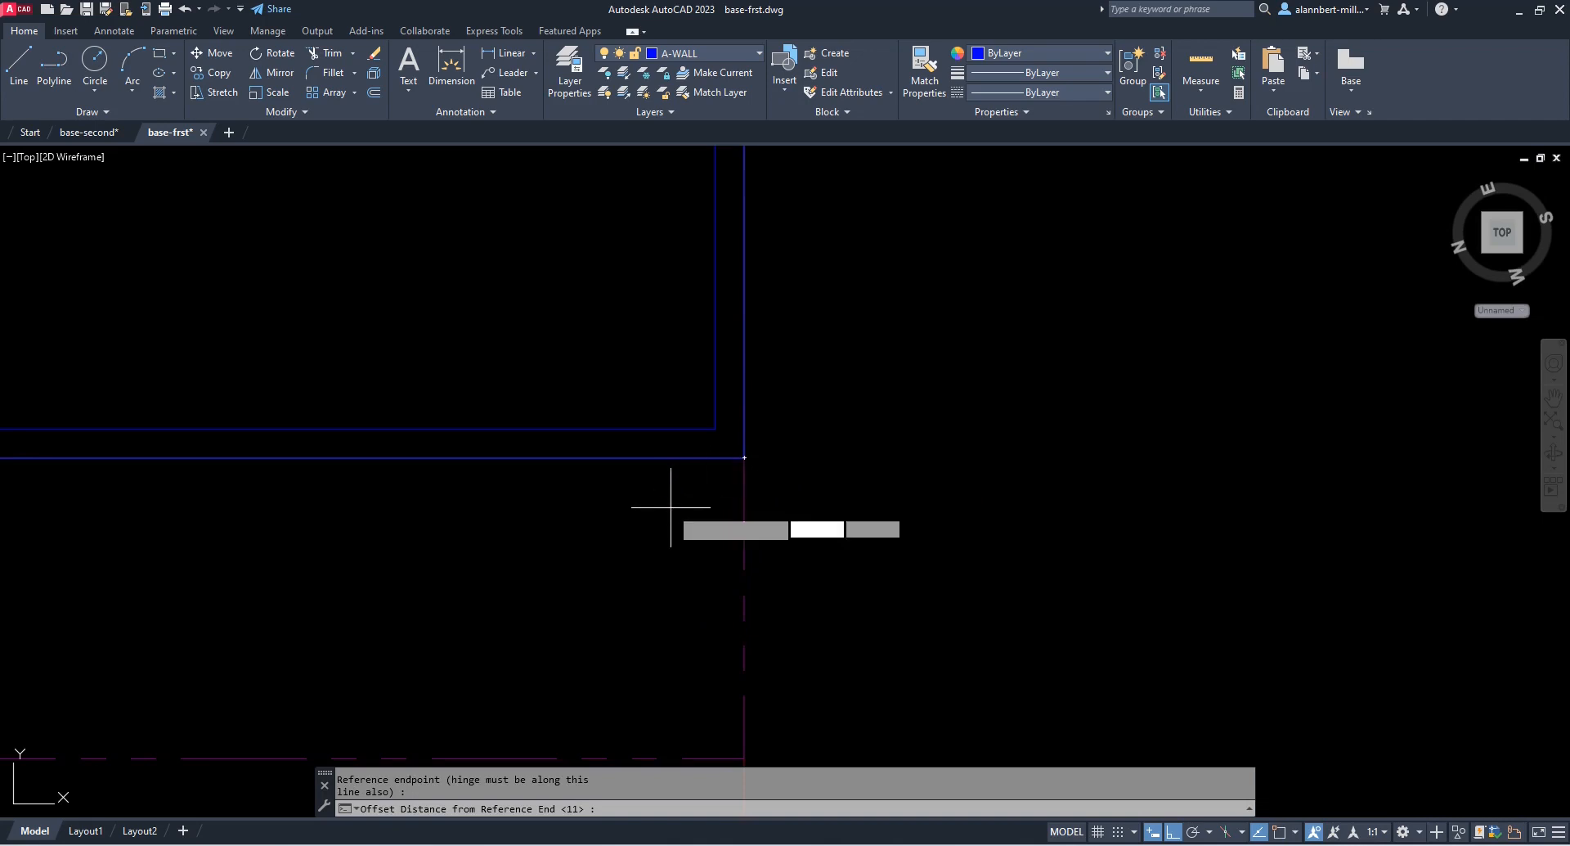
{"action": "key", "text": "Return"}
{"action": "left_click", "coordinate": [658, 458]}
{"action": "left_click", "coordinate": [659, 429]}
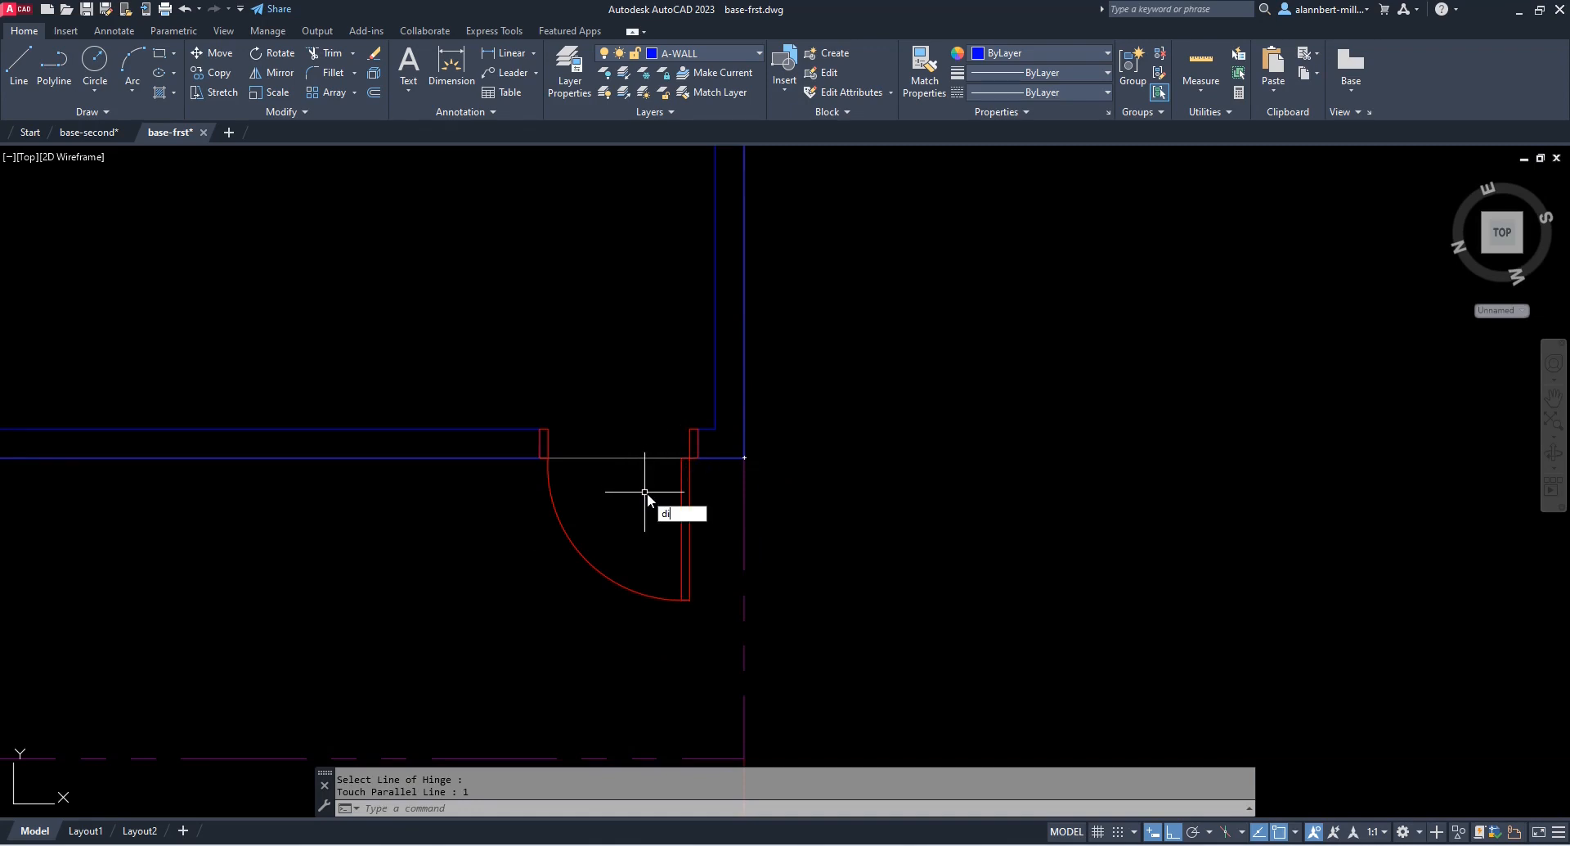
Measure the clear opening of the lower wall's door from the open leaf's inner face to the opposite jamb
{"action": "key", "text": "Return"}
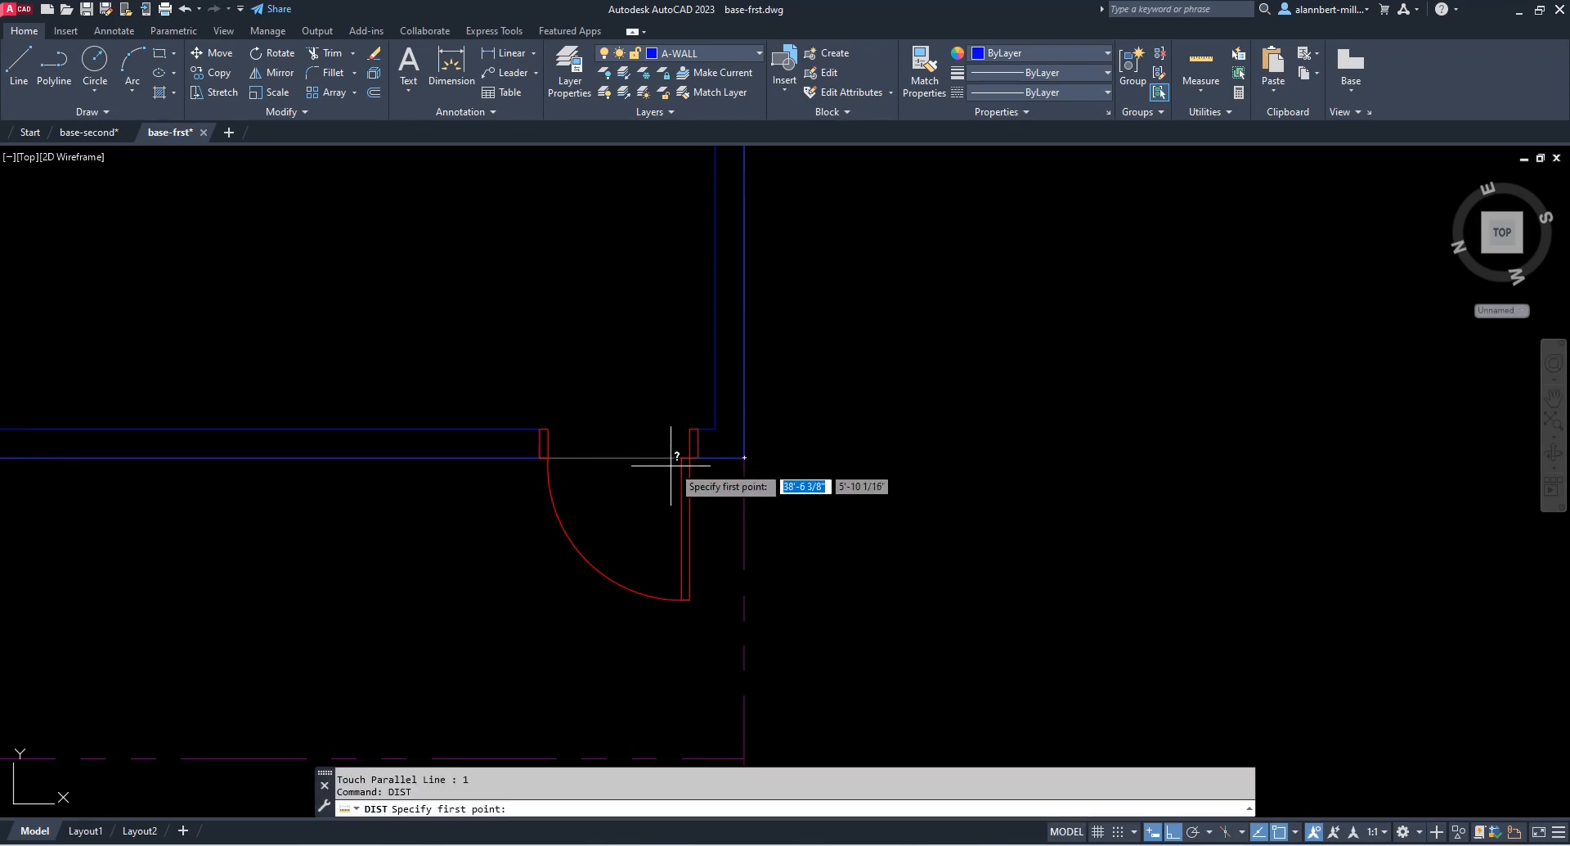
{"action": "left_click", "coordinate": [682, 457]}
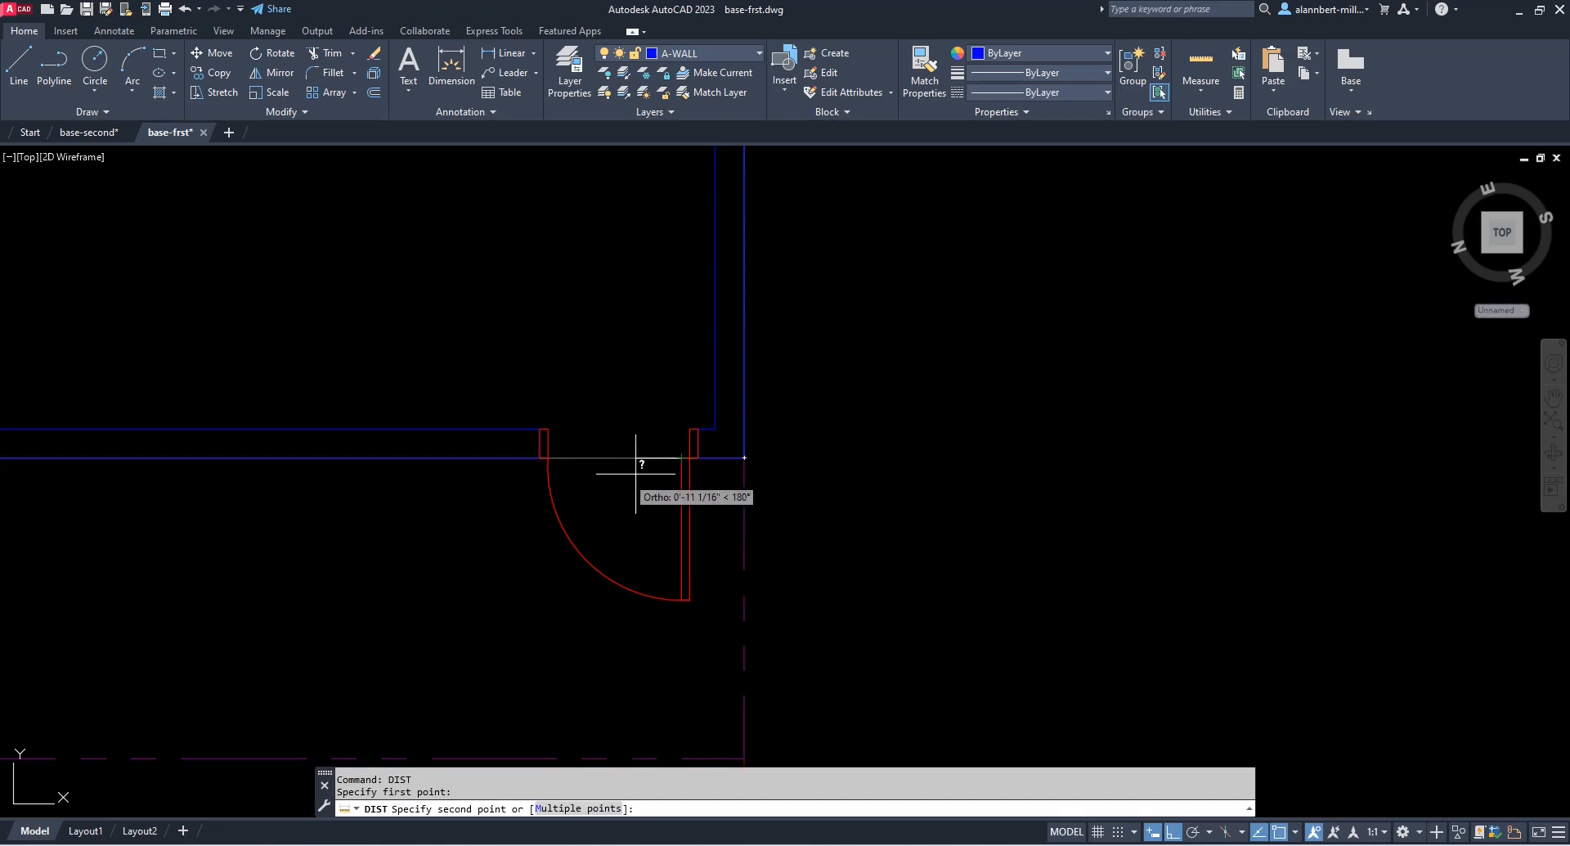
{"action": "left_click", "coordinate": [548, 458]}
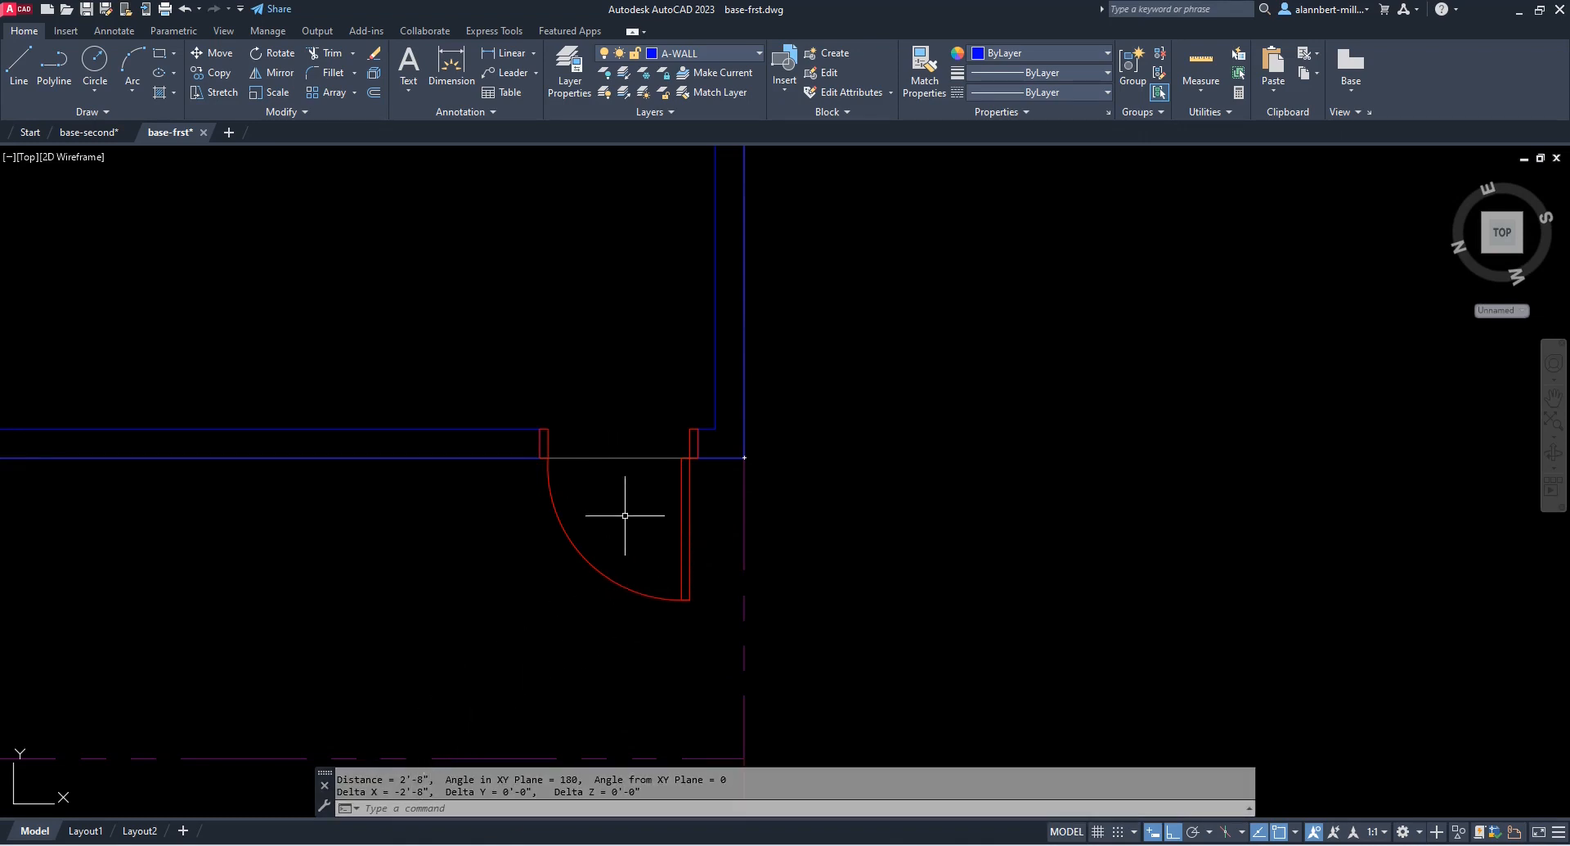
Mirror the door leaf, swing arc and hinge-side jamb about a vertical line through the opposite jamb's inner corner, keeping the originals
{"action": "key", "text": "Return"}
{"action": "left_click", "coordinate": [712, 509]}
{"action": "left_click", "coordinate": [618, 610]}
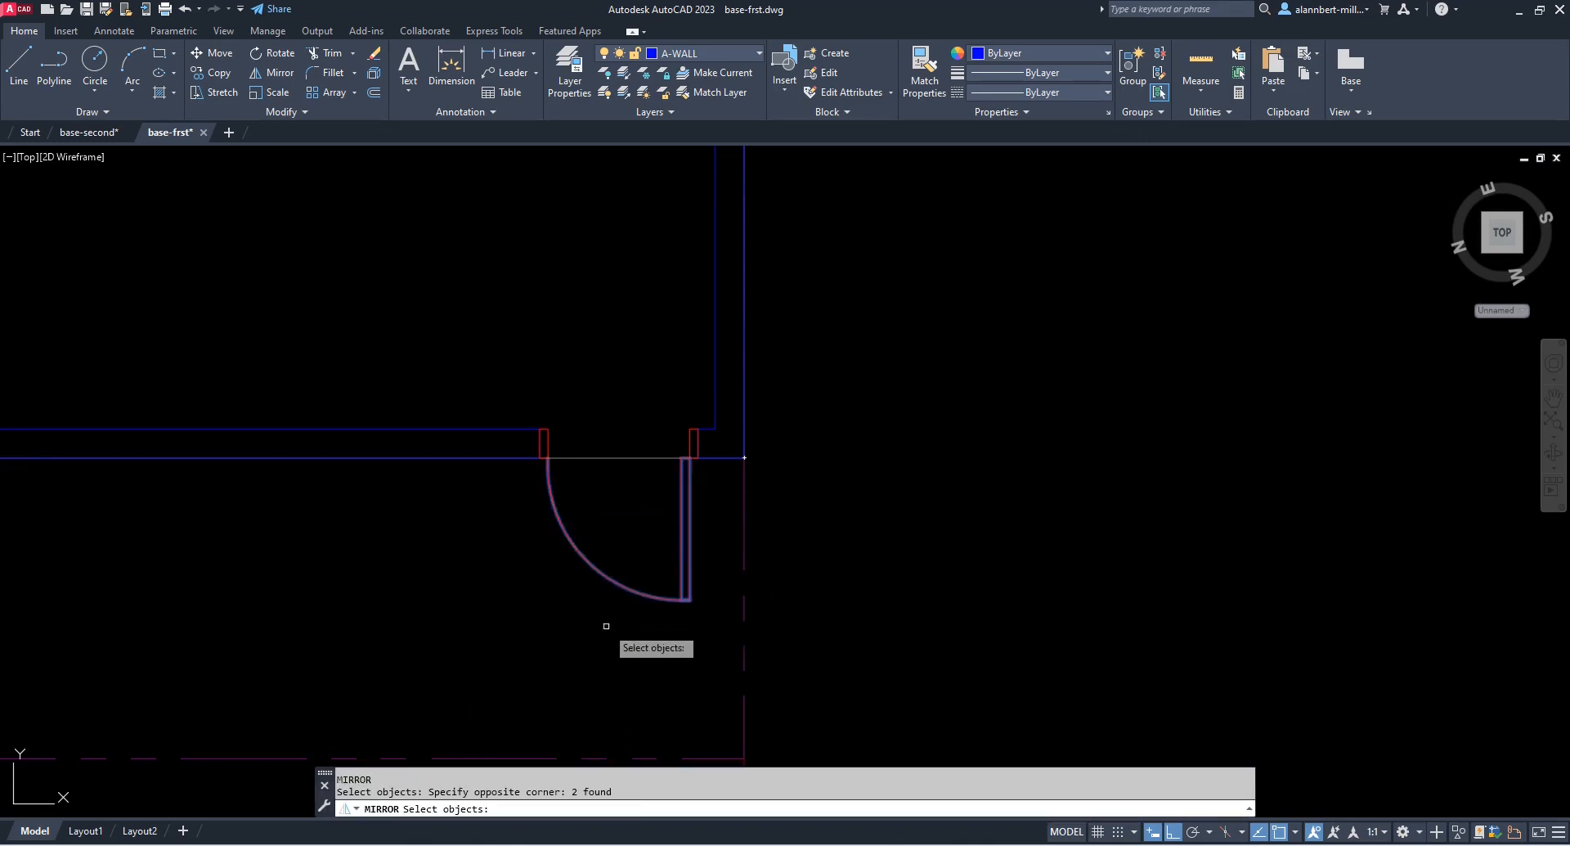
{"action": "left_click", "coordinate": [664, 391]}
{"action": "left_click", "coordinate": [701, 466]}
{"action": "key", "text": "Return"}
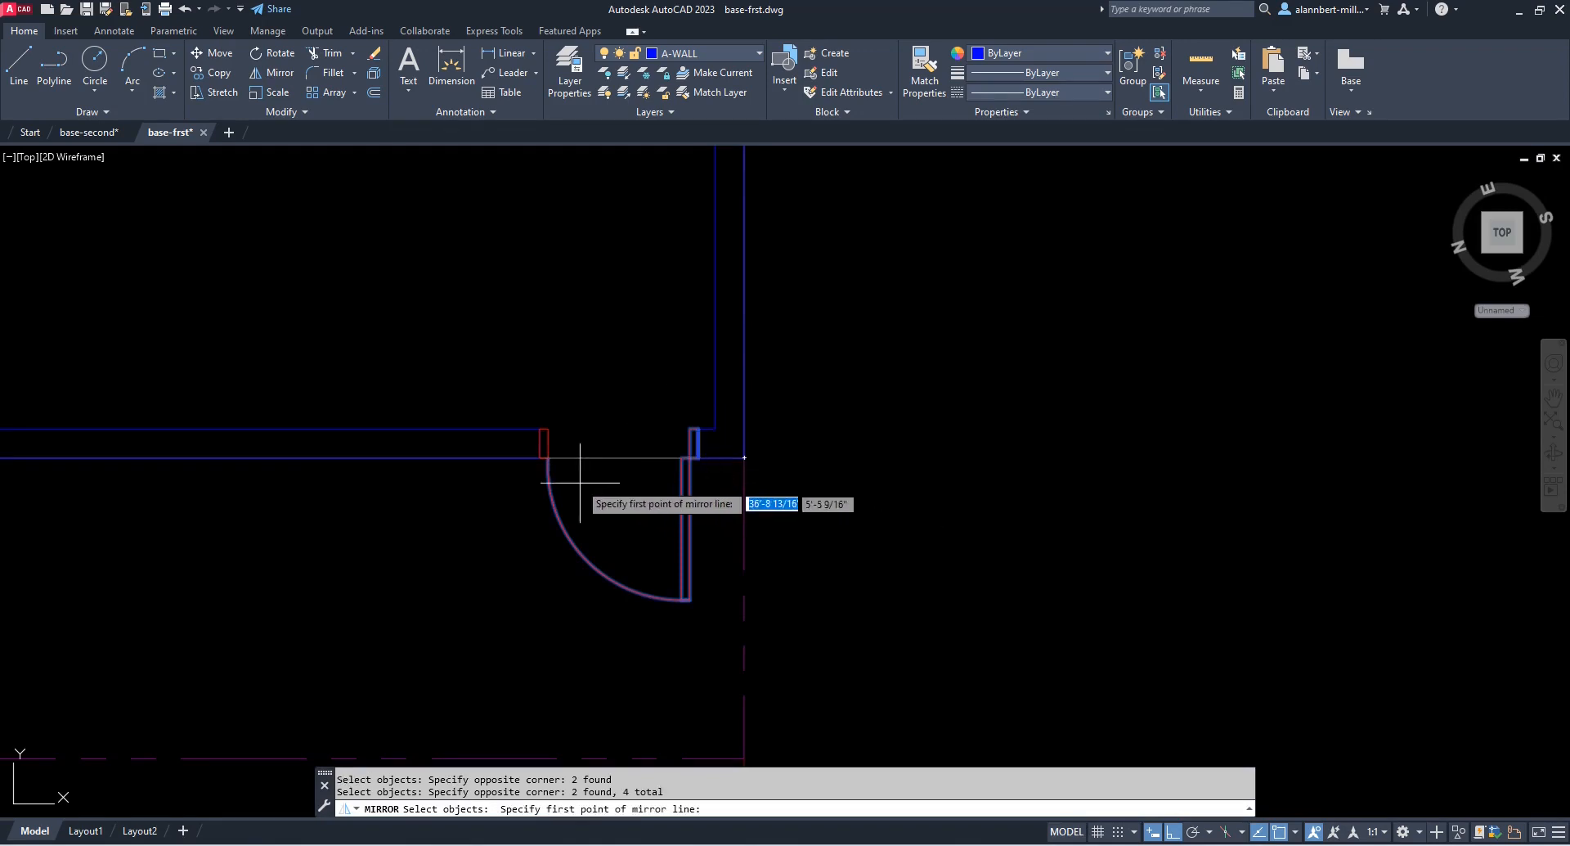
{"action": "left_click", "coordinate": [547, 458]}
{"action": "left_click", "coordinate": [534, 603]}
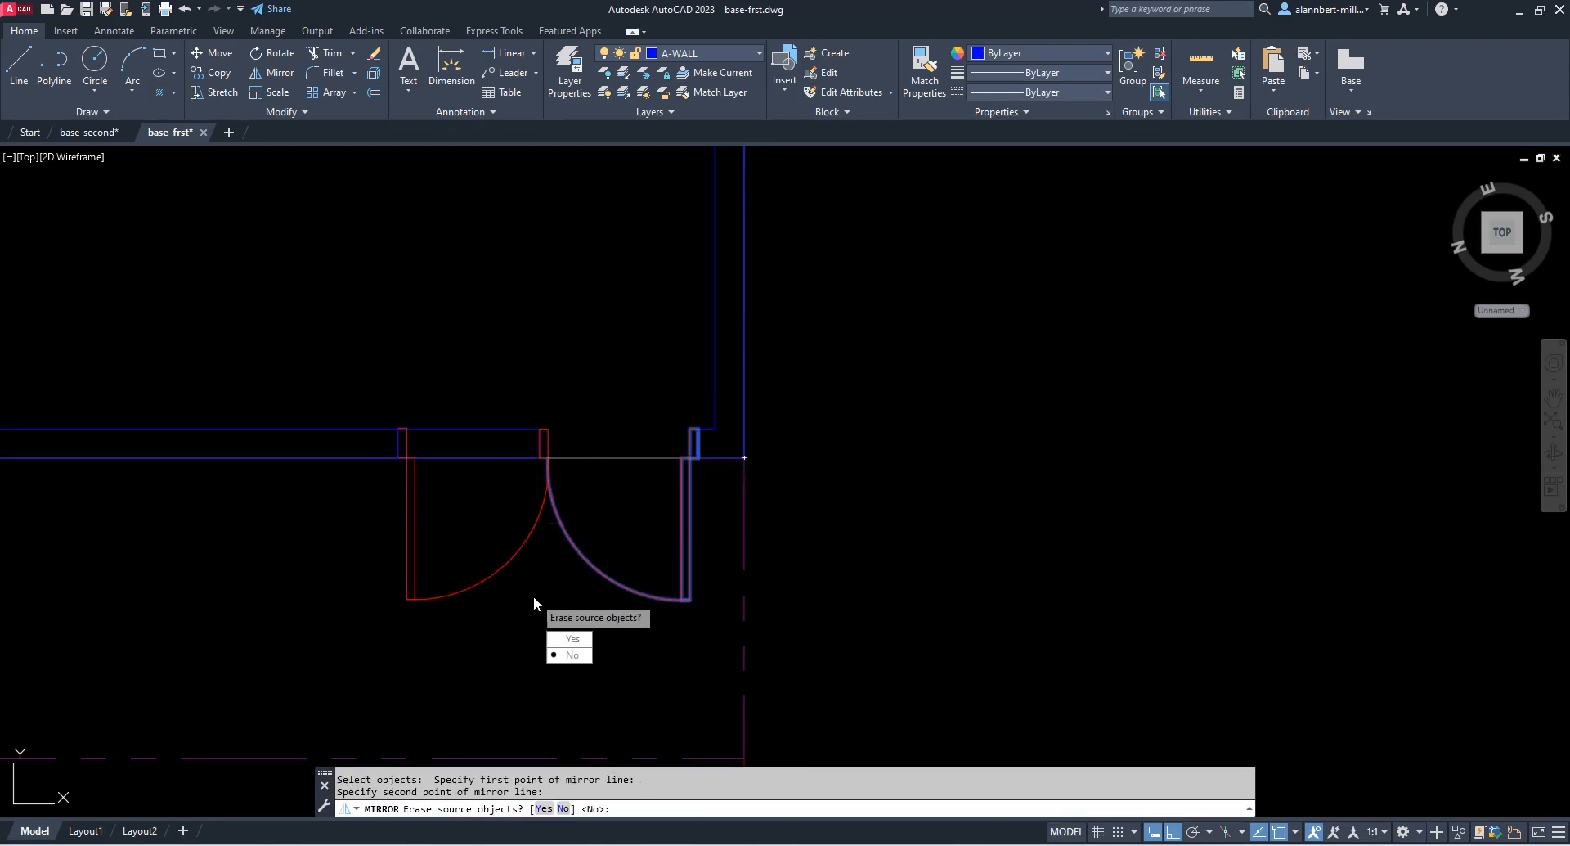
{"action": "left_click", "coordinate": [569, 654]}
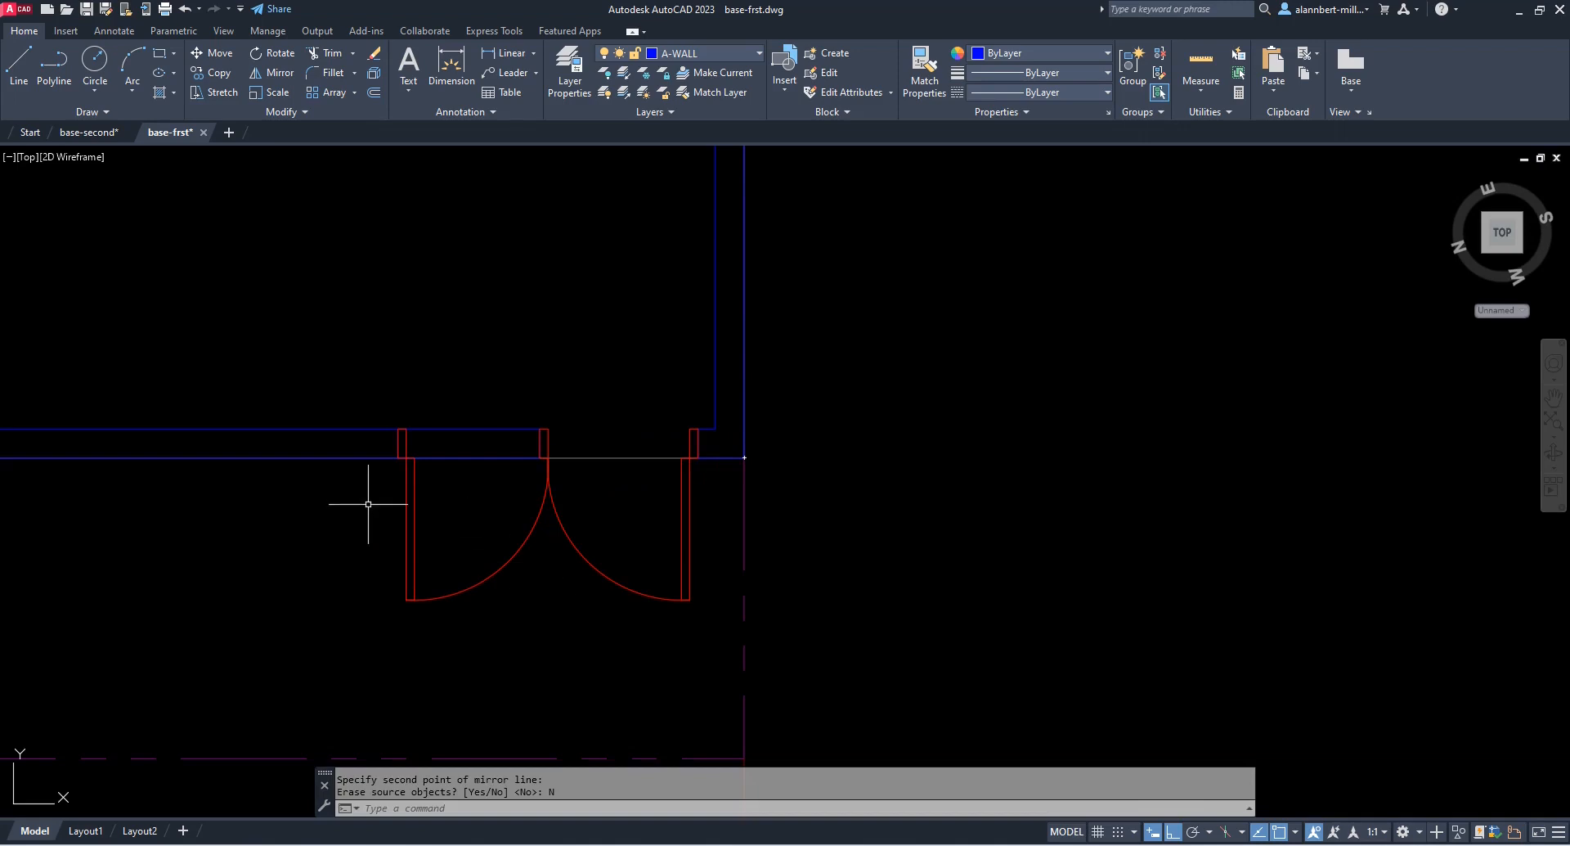
Shorten the inner and outer lower wall lines so they end at the mirrored jamb
{"action": "left_click", "coordinate": [473, 417]}
{"action": "left_click", "coordinate": [465, 438]}
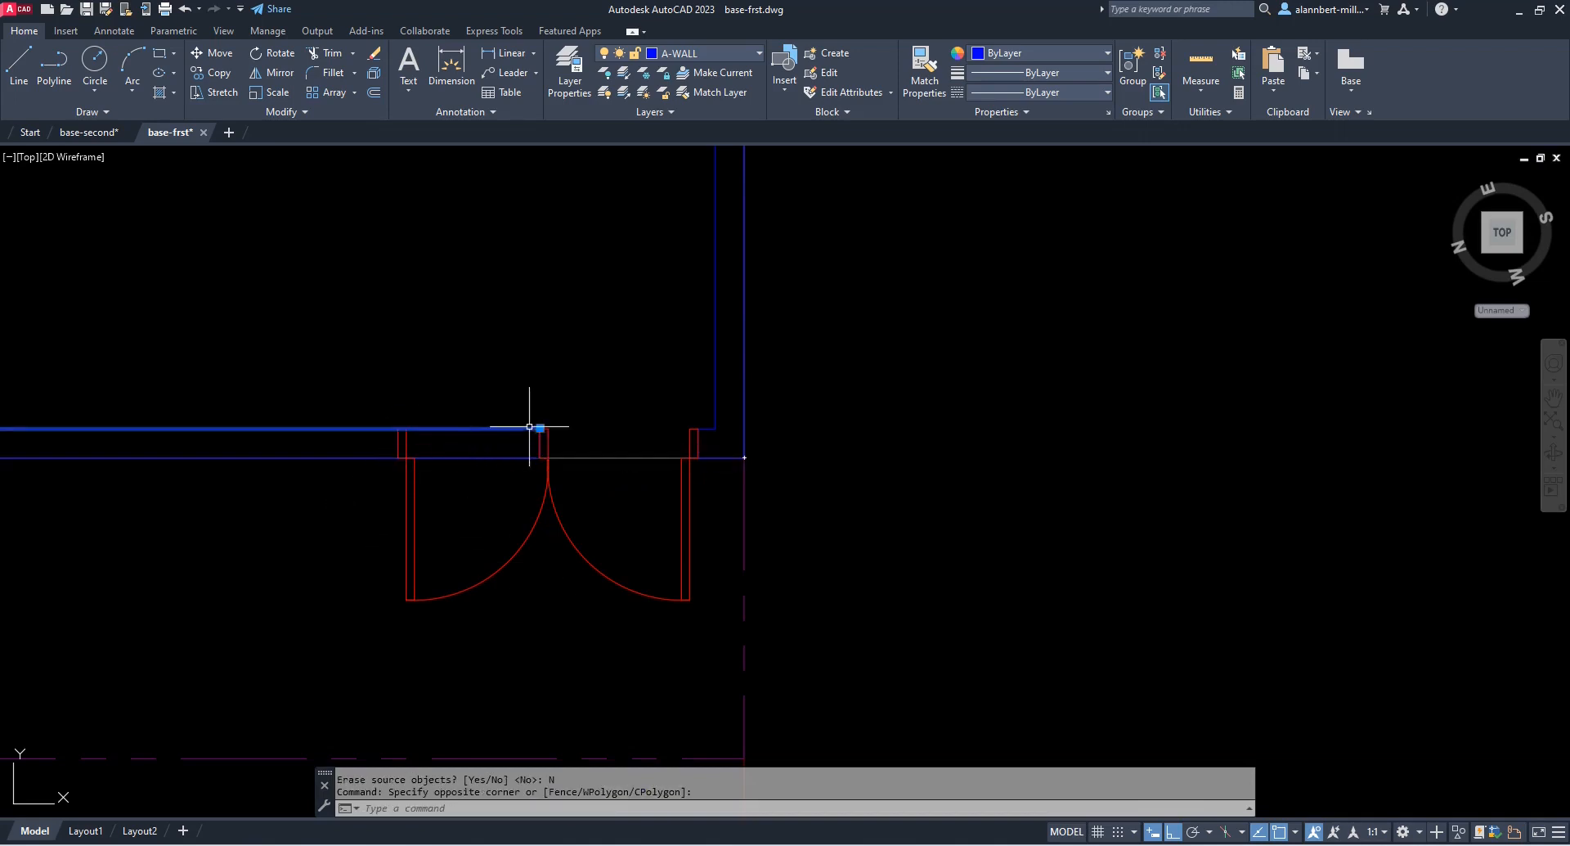
{"action": "left_click", "coordinate": [540, 427]}
{"action": "left_click", "coordinate": [406, 428]}
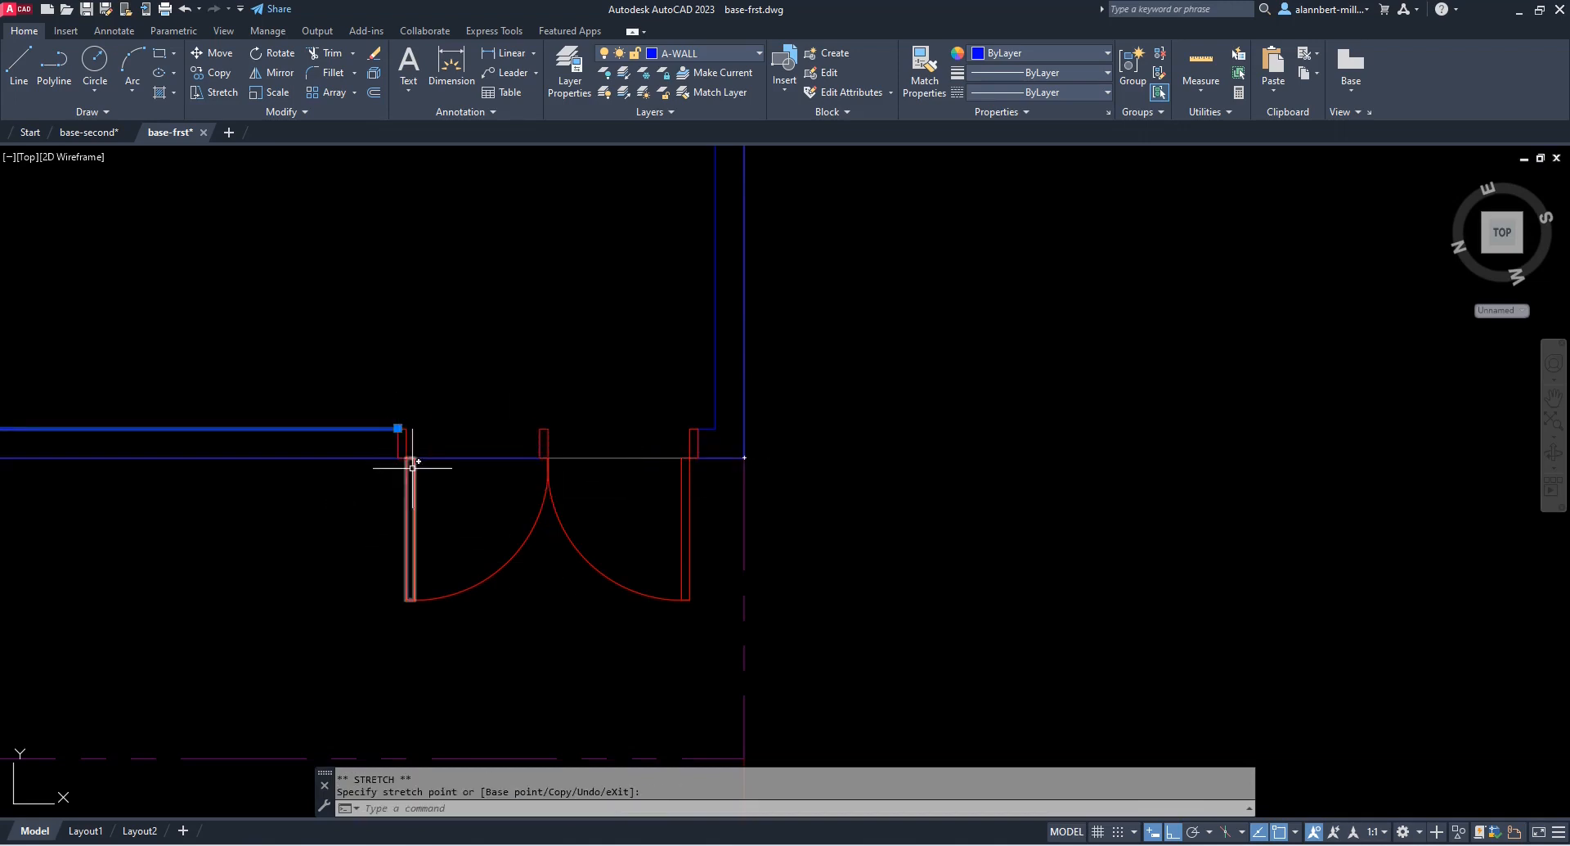
{"action": "left_click", "coordinate": [501, 458]}
{"action": "left_click", "coordinate": [540, 457]}
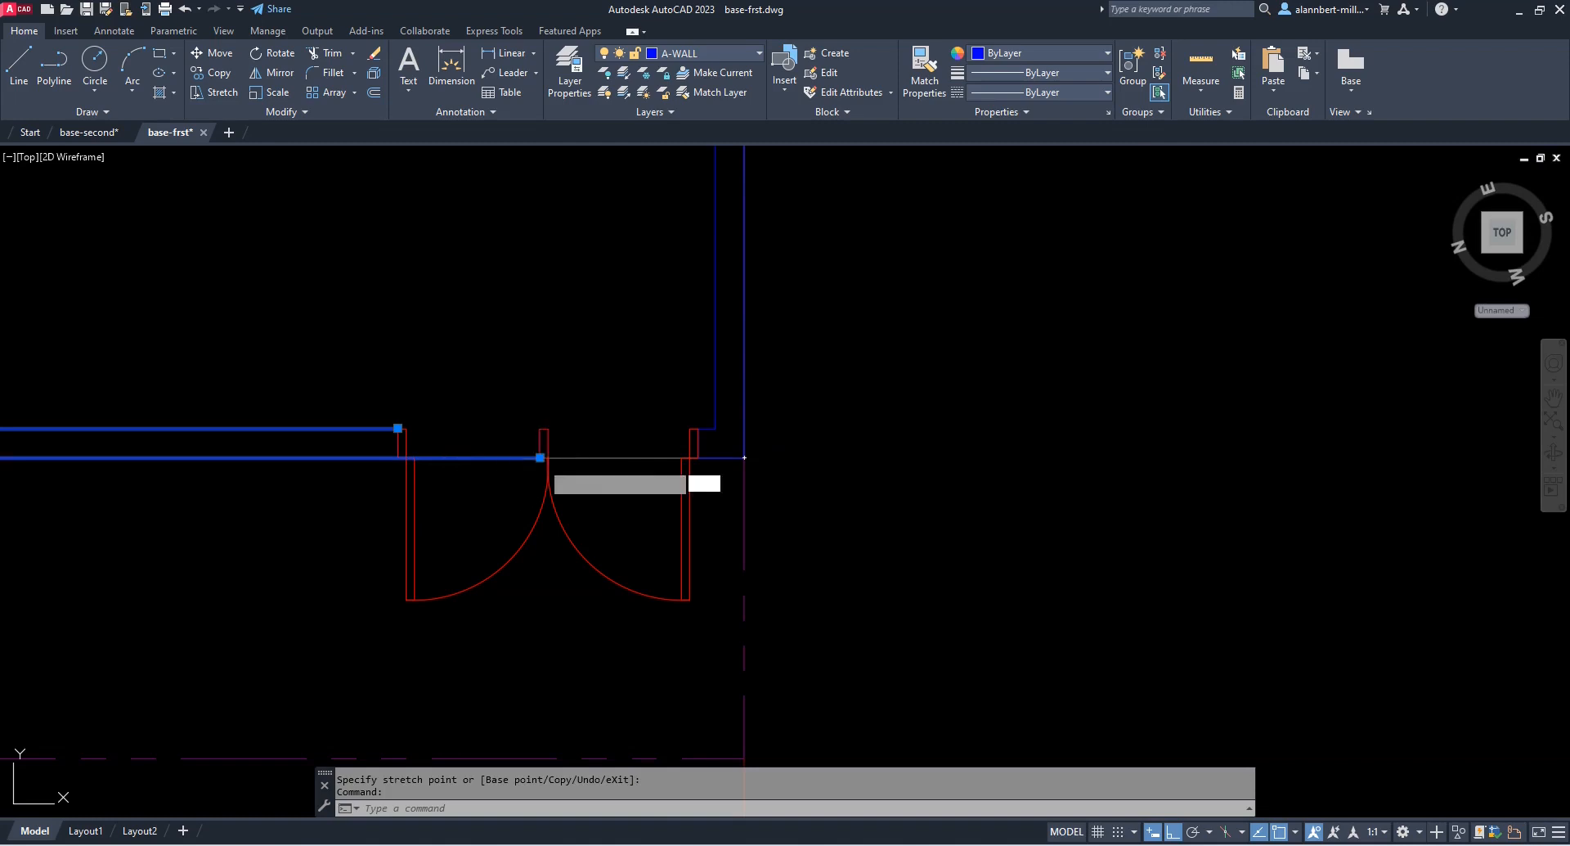
{"action": "left_click", "coordinate": [398, 456]}
{"action": "key", "text": "Escape"}
Erase the leftover jamb in the middle of the double door opening
{"action": "type", "text": "E"}
{"action": "key", "text": "Return"}
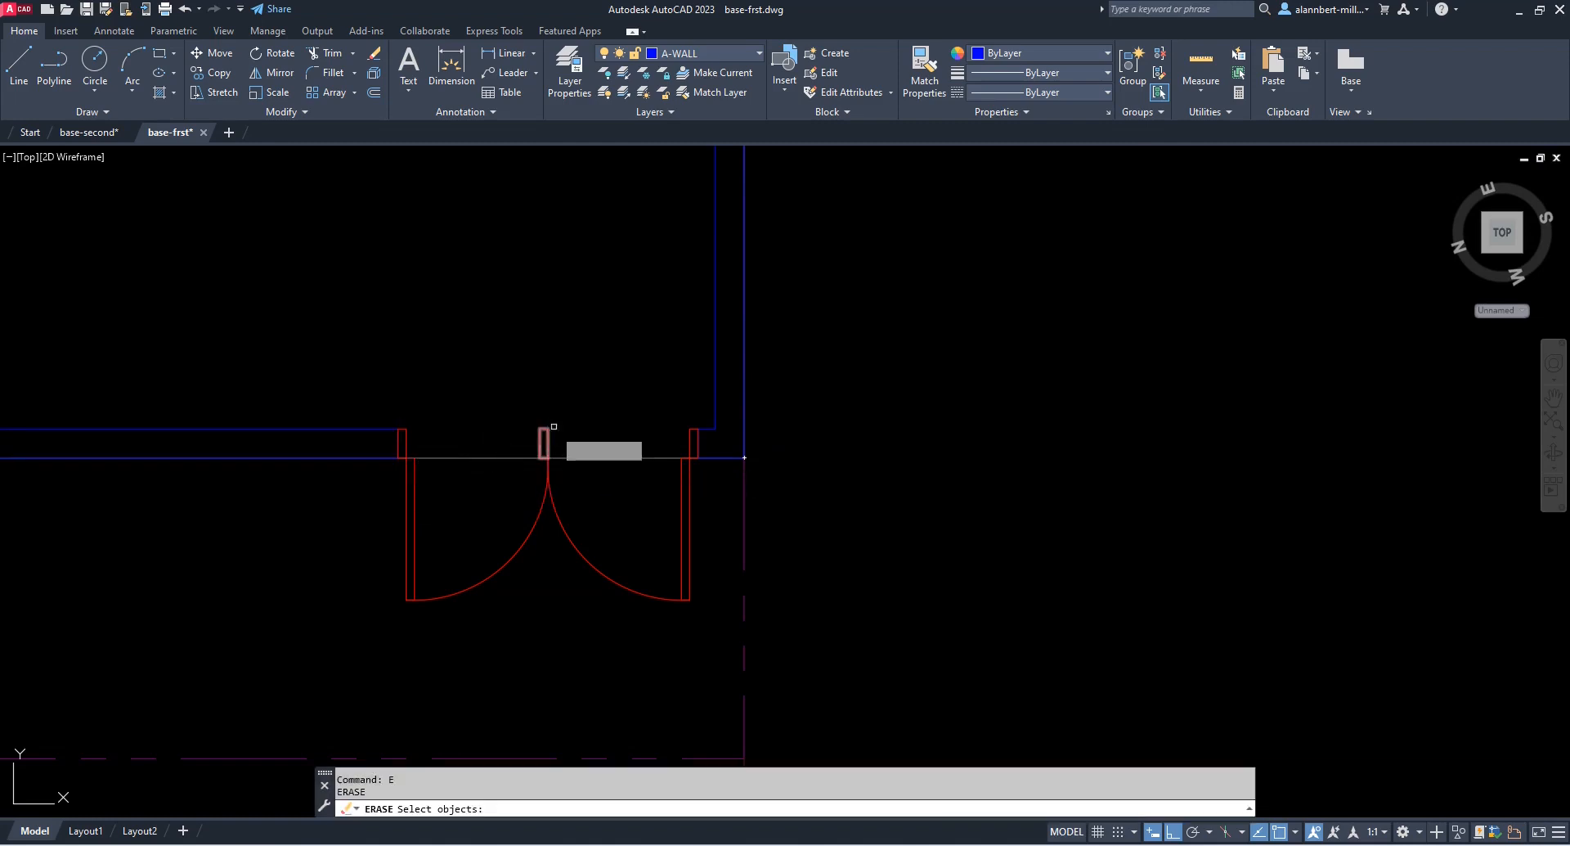
{"action": "left_click", "coordinate": [503, 402]}
{"action": "left_click", "coordinate": [586, 487]}
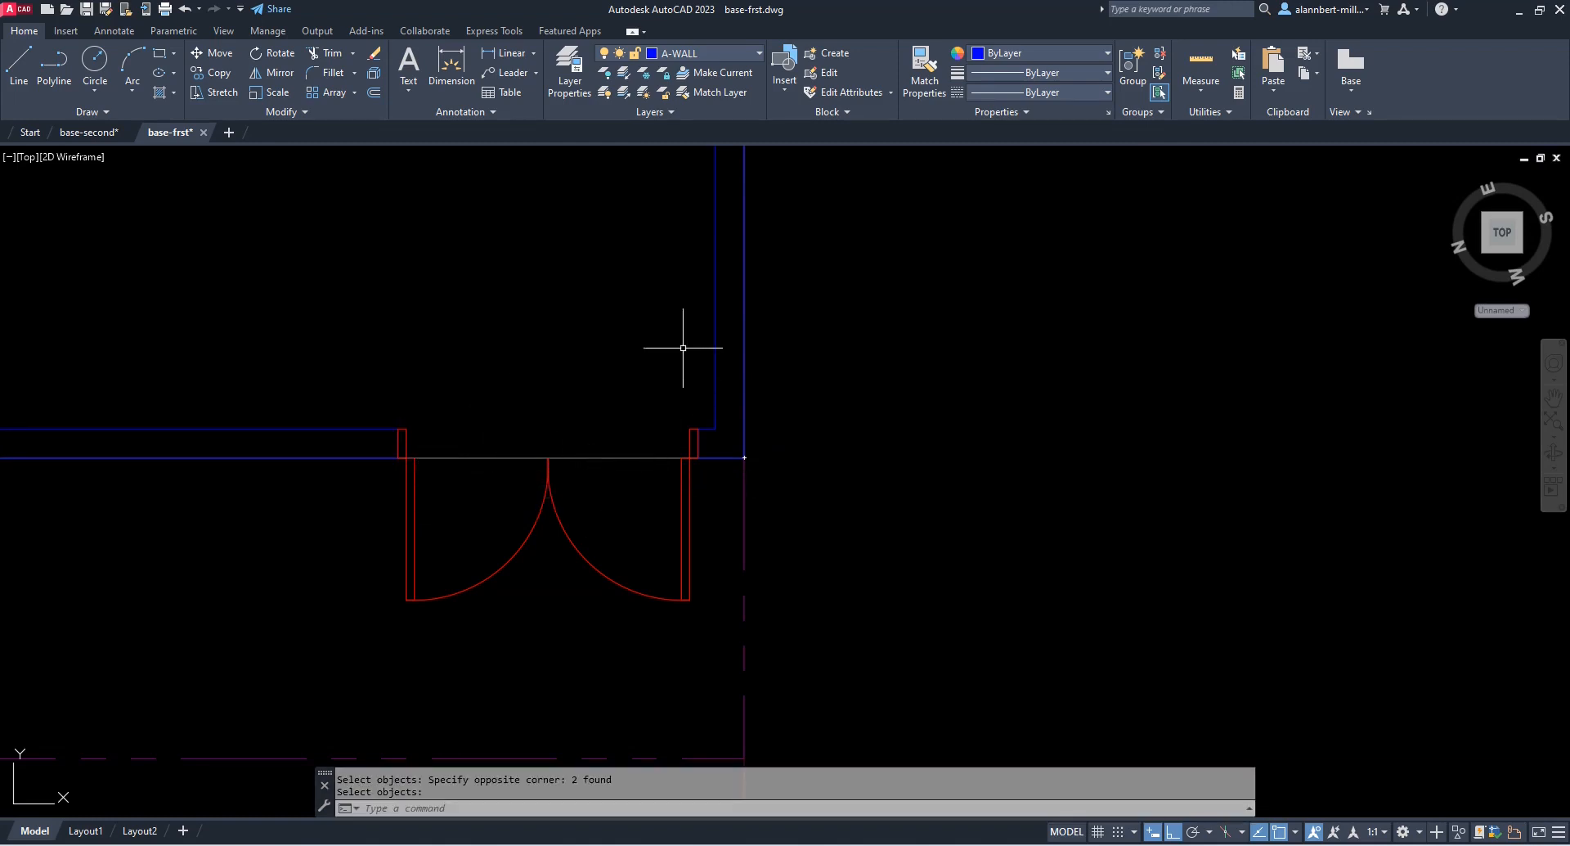
Check the clear width of one double-door leaf with DIST and examine the double door within the lower wall
{"action": "type", "text": "dist"}
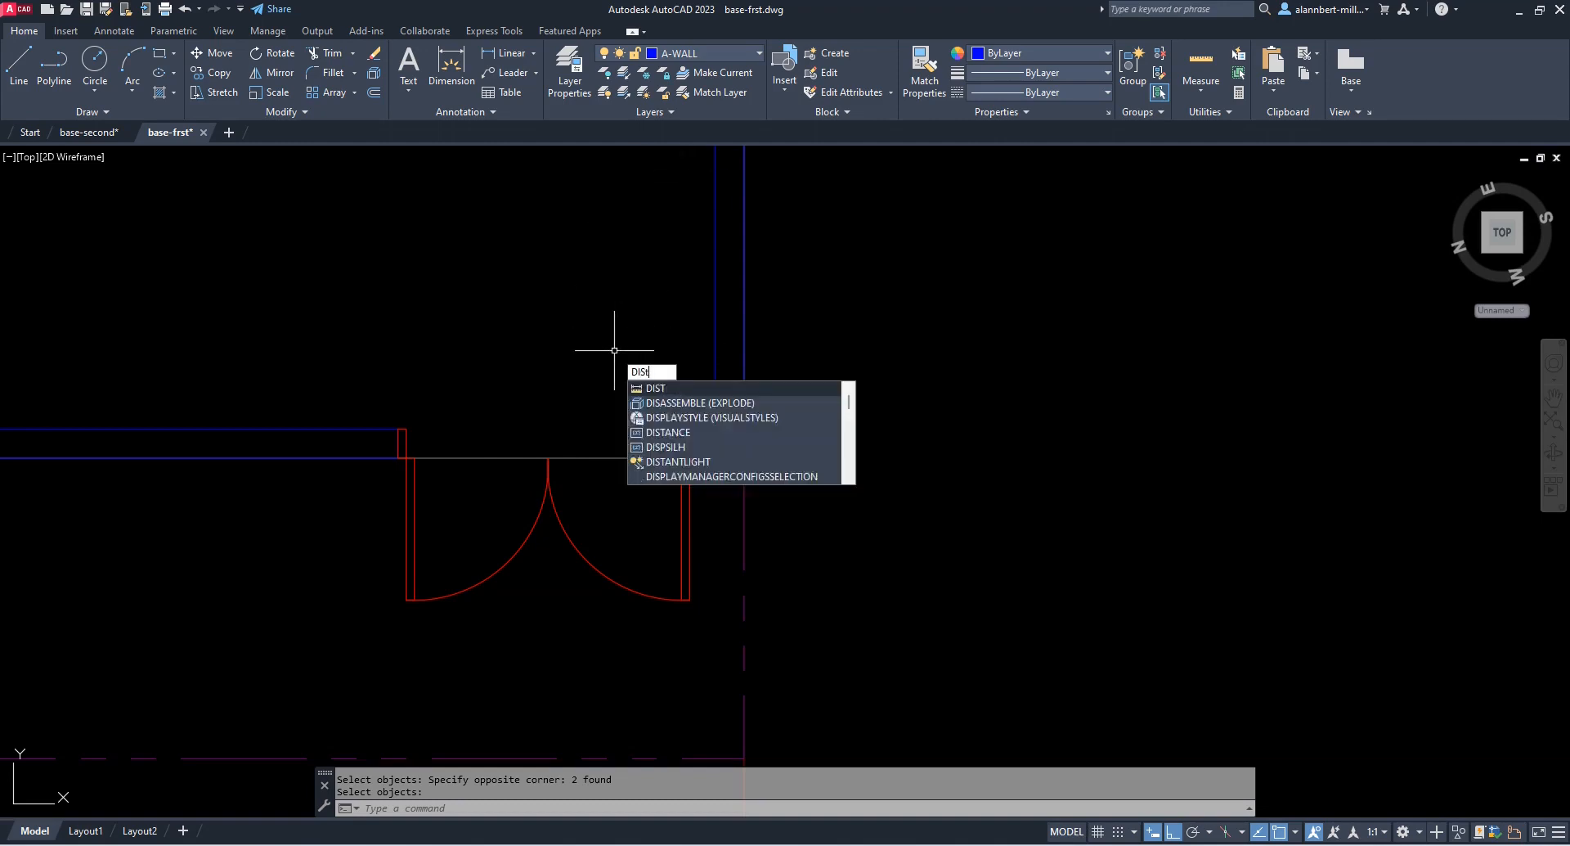
{"action": "key", "text": "Return"}
{"action": "left_click", "coordinate": [681, 458]}
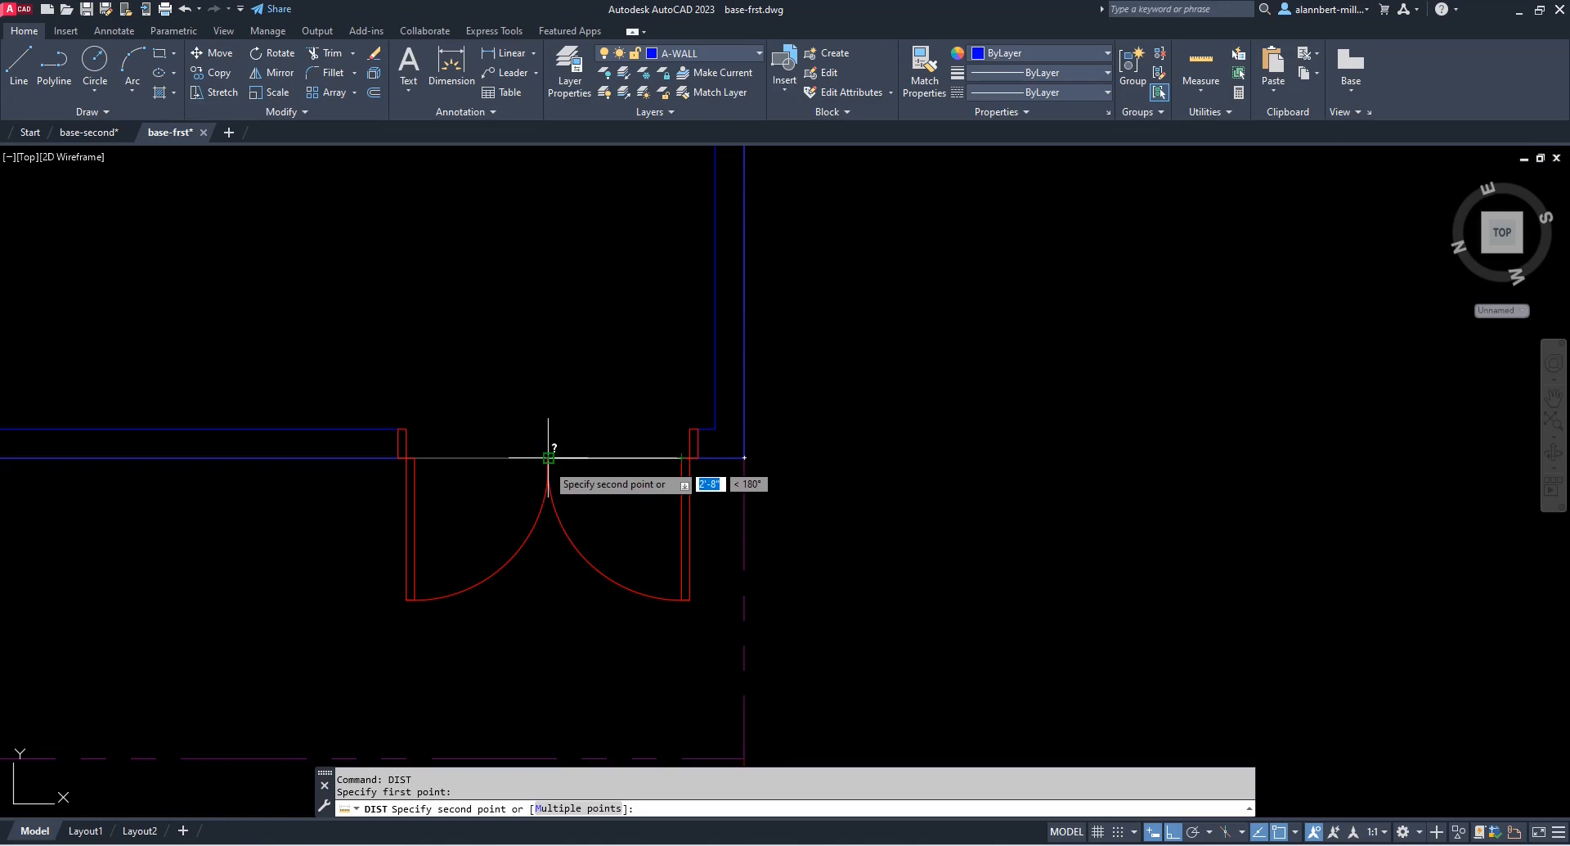
{"action": "key", "text": "Escape"}
{"action": "scroll", "coordinate": [667, 535], "scroll_direction": "down", "scroll_amount": 4}
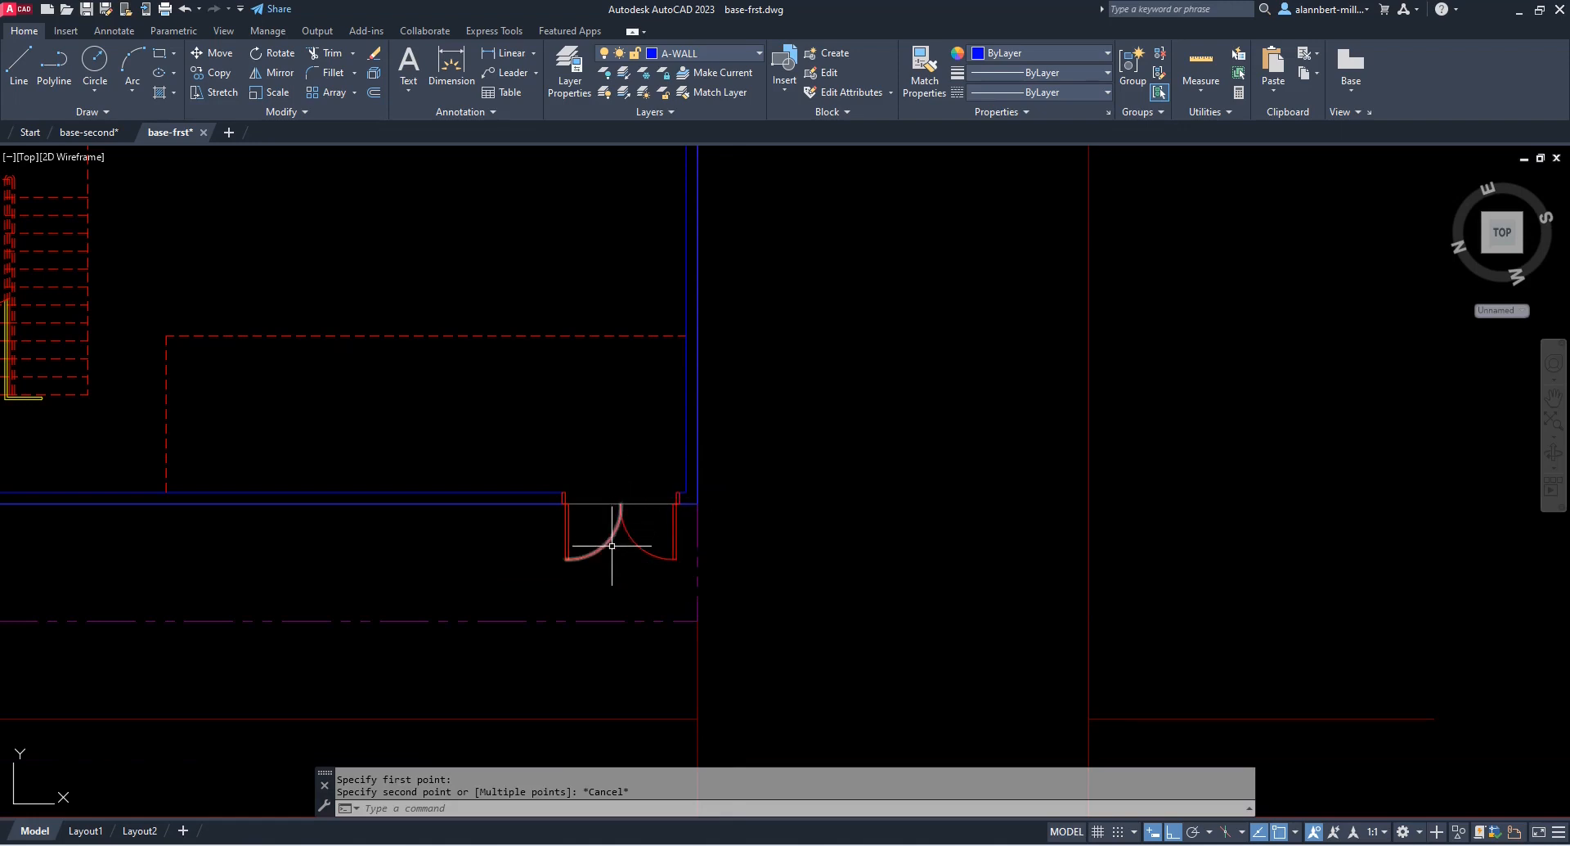
{"action": "scroll", "coordinate": [604, 565], "scroll_direction": "down", "scroll_amount": 2}
{"action": "scroll", "coordinate": [604, 565], "scroll_direction": "up", "scroll_amount": 4}
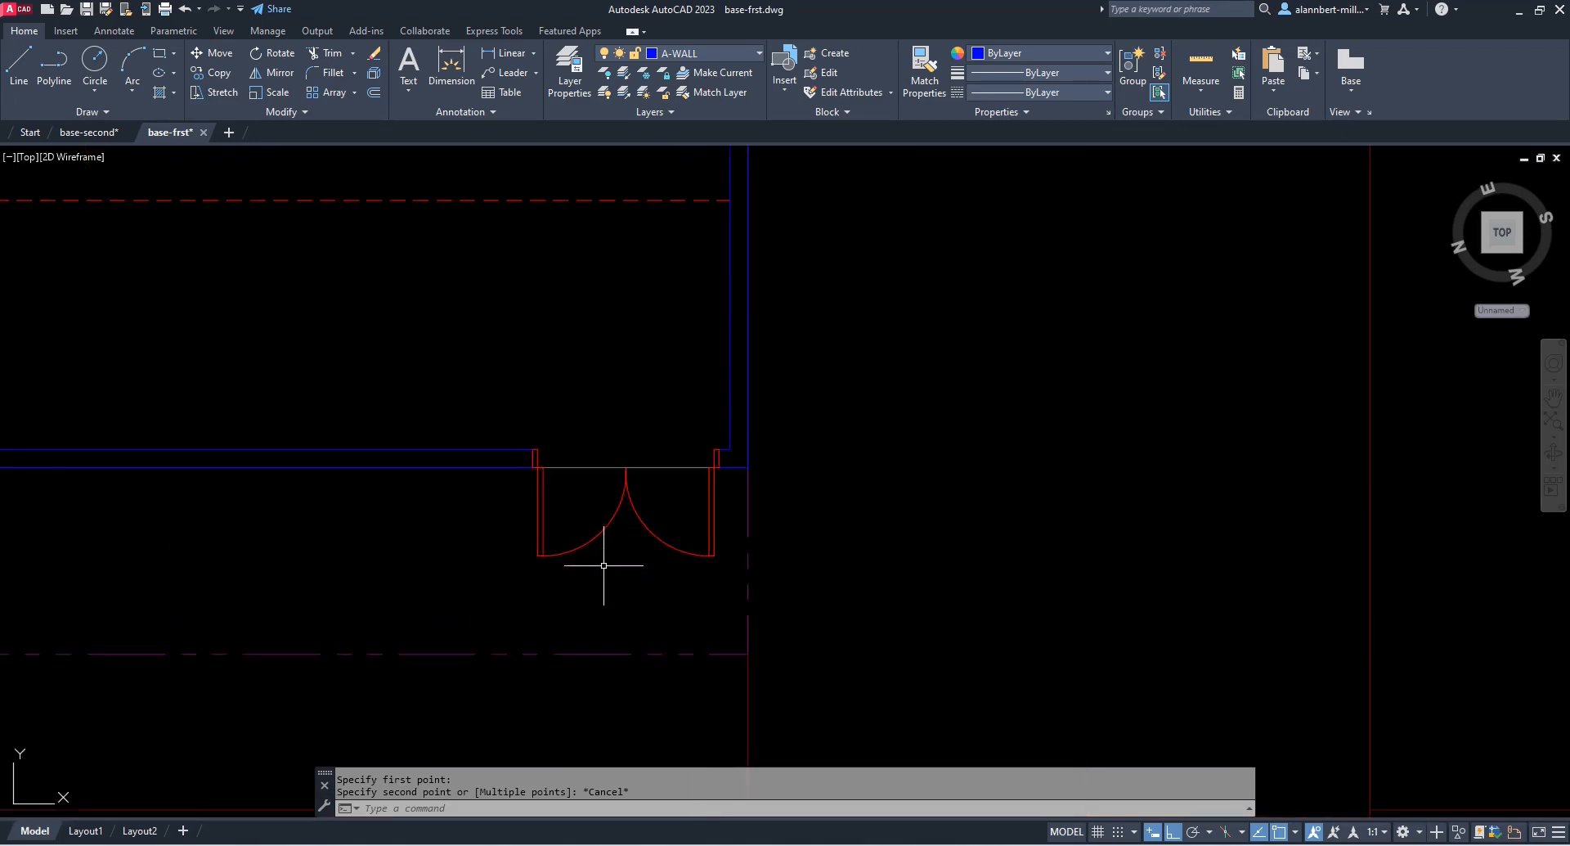
{"action": "scroll", "coordinate": [611, 562], "scroll_direction": "up", "scroll_amount": 2}
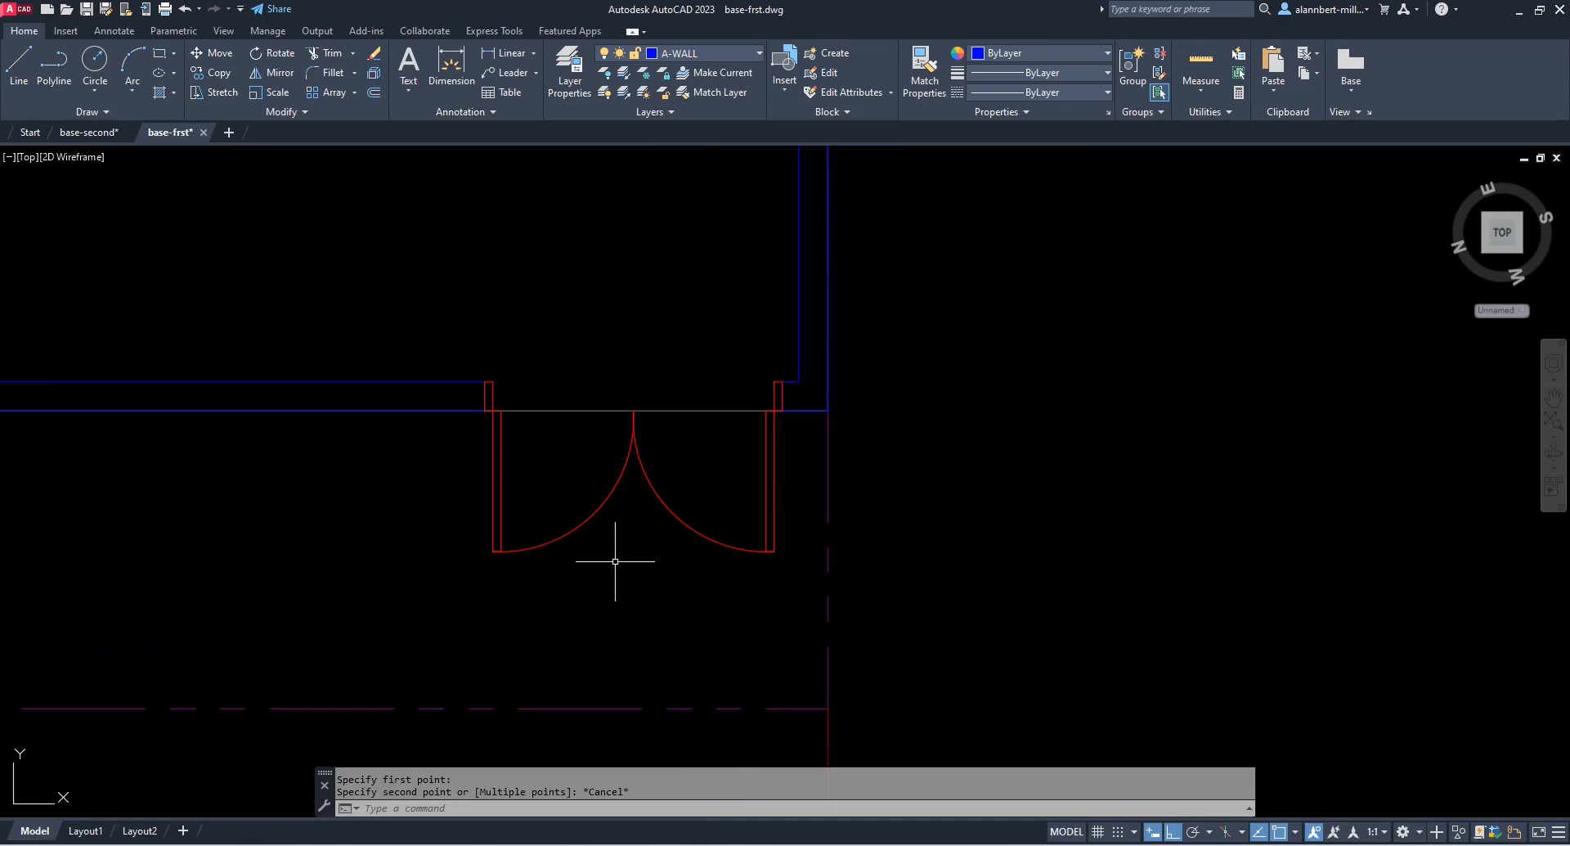
{"action": "scroll", "coordinate": [633, 495], "scroll_direction": "down", "scroll_amount": 4}
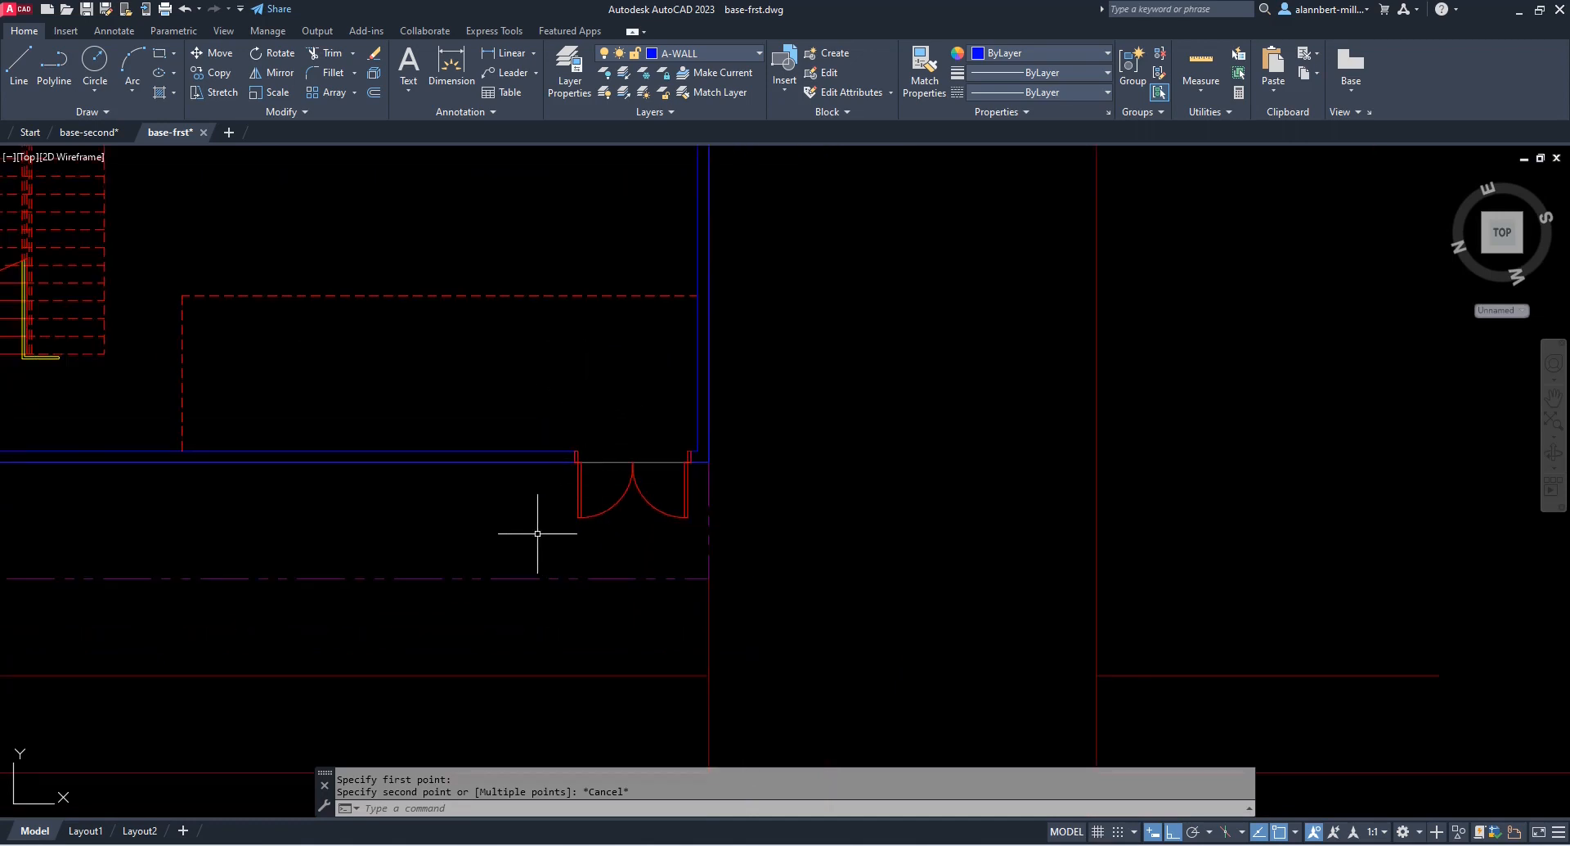
{"action": "scroll", "coordinate": [607, 471], "scroll_direction": "down", "scroll_amount": 2}
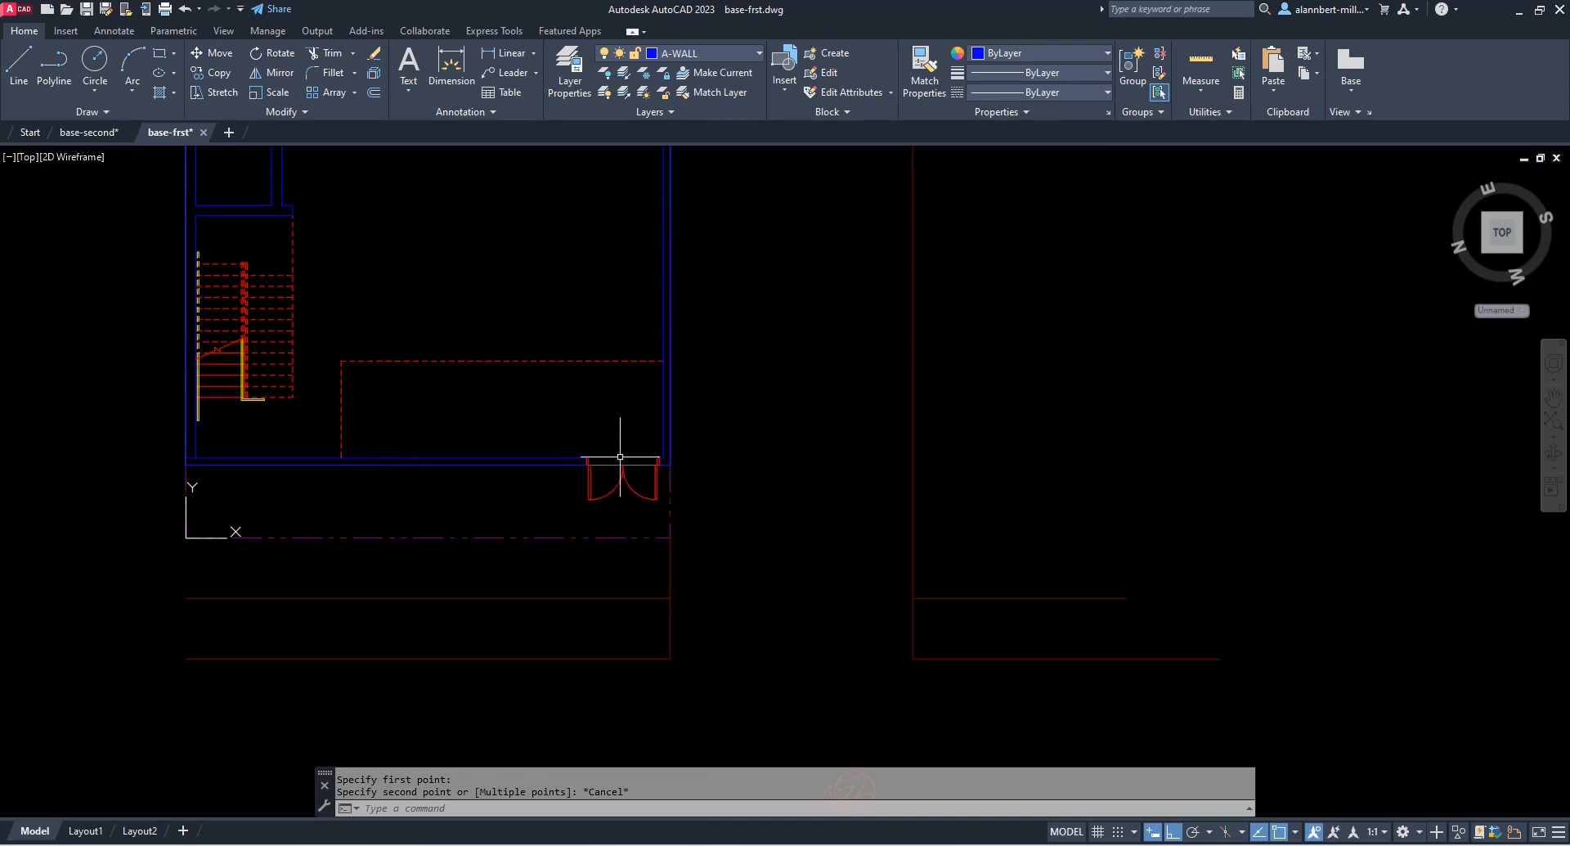
Mirror the leaf and swing arc of the upper stairwell's door about the midpoint between its jambs, erasing the source objects
{"action": "scroll", "coordinate": [535, 397], "scroll_direction": "down", "scroll_amount": 6}
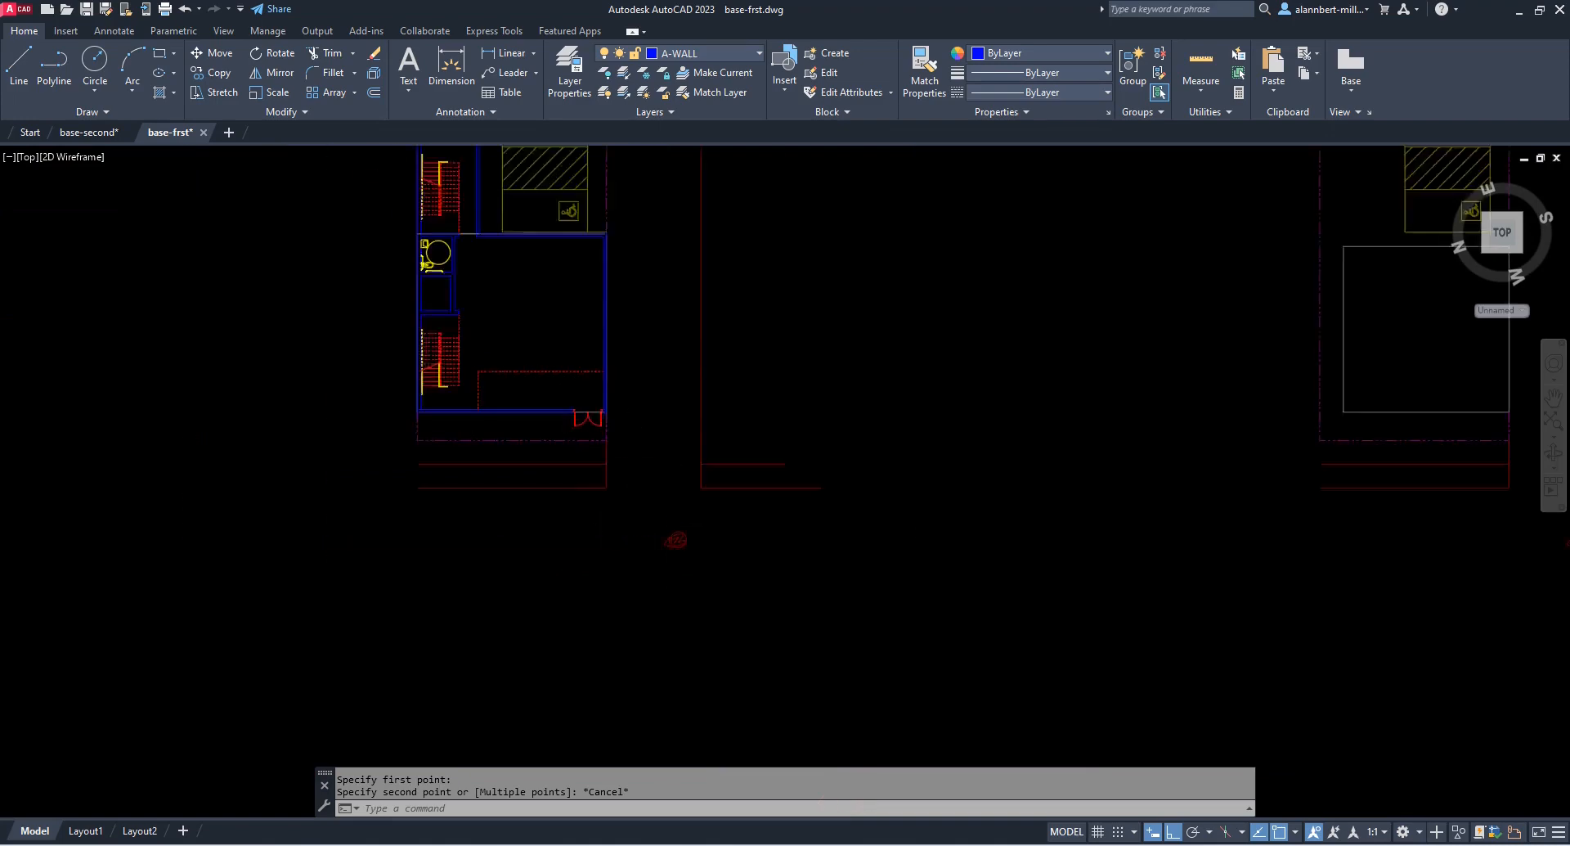
{"action": "scroll", "coordinate": [535, 397], "scroll_direction": "up", "scroll_amount": 5}
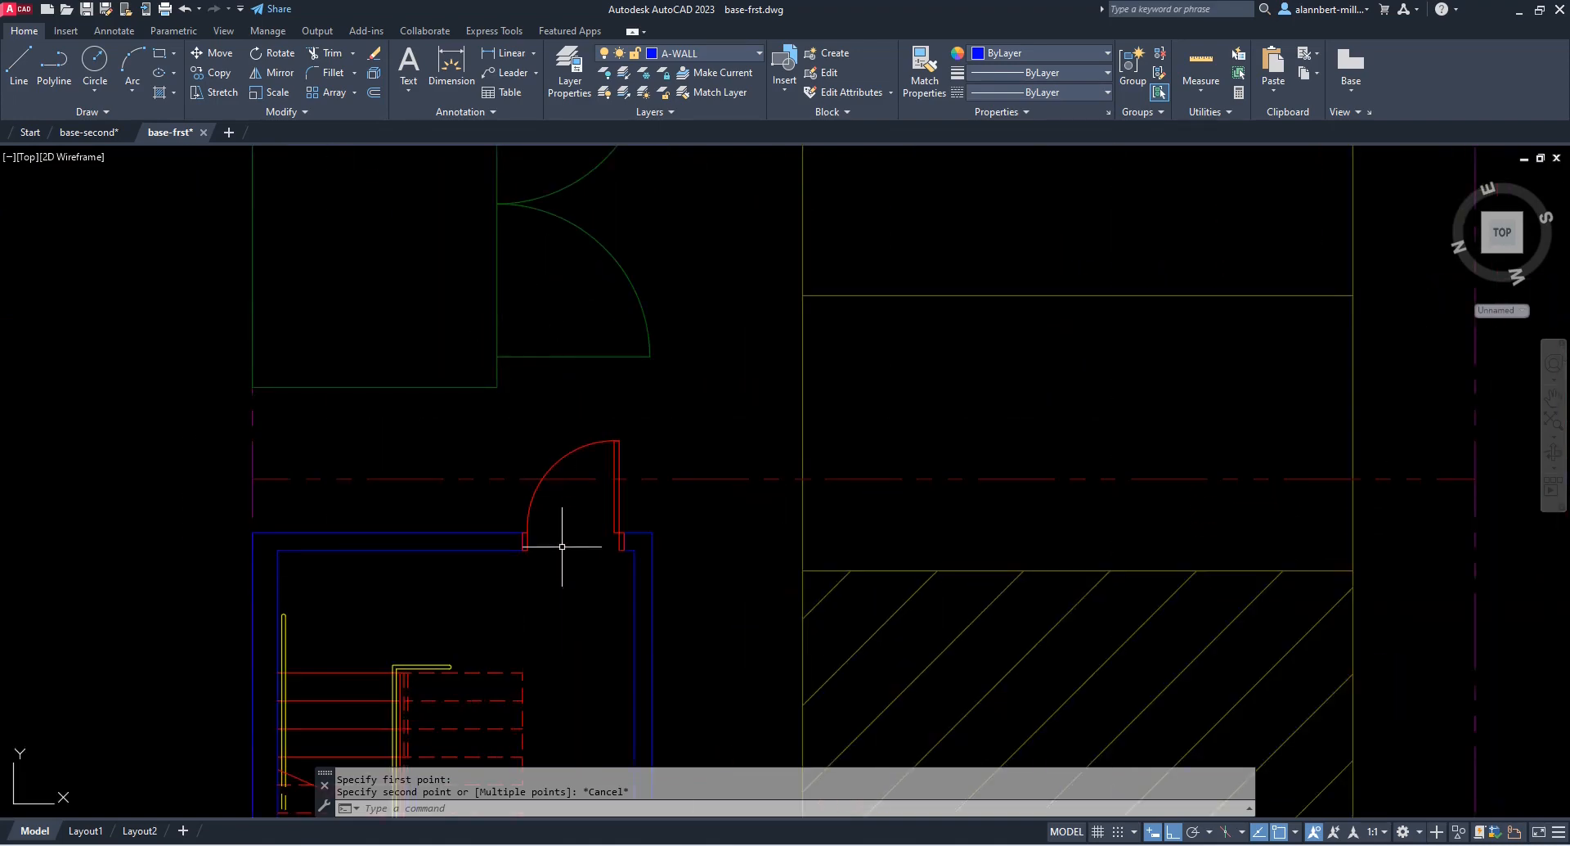
{"action": "scroll", "coordinate": [570, 547], "scroll_direction": "up", "scroll_amount": 2}
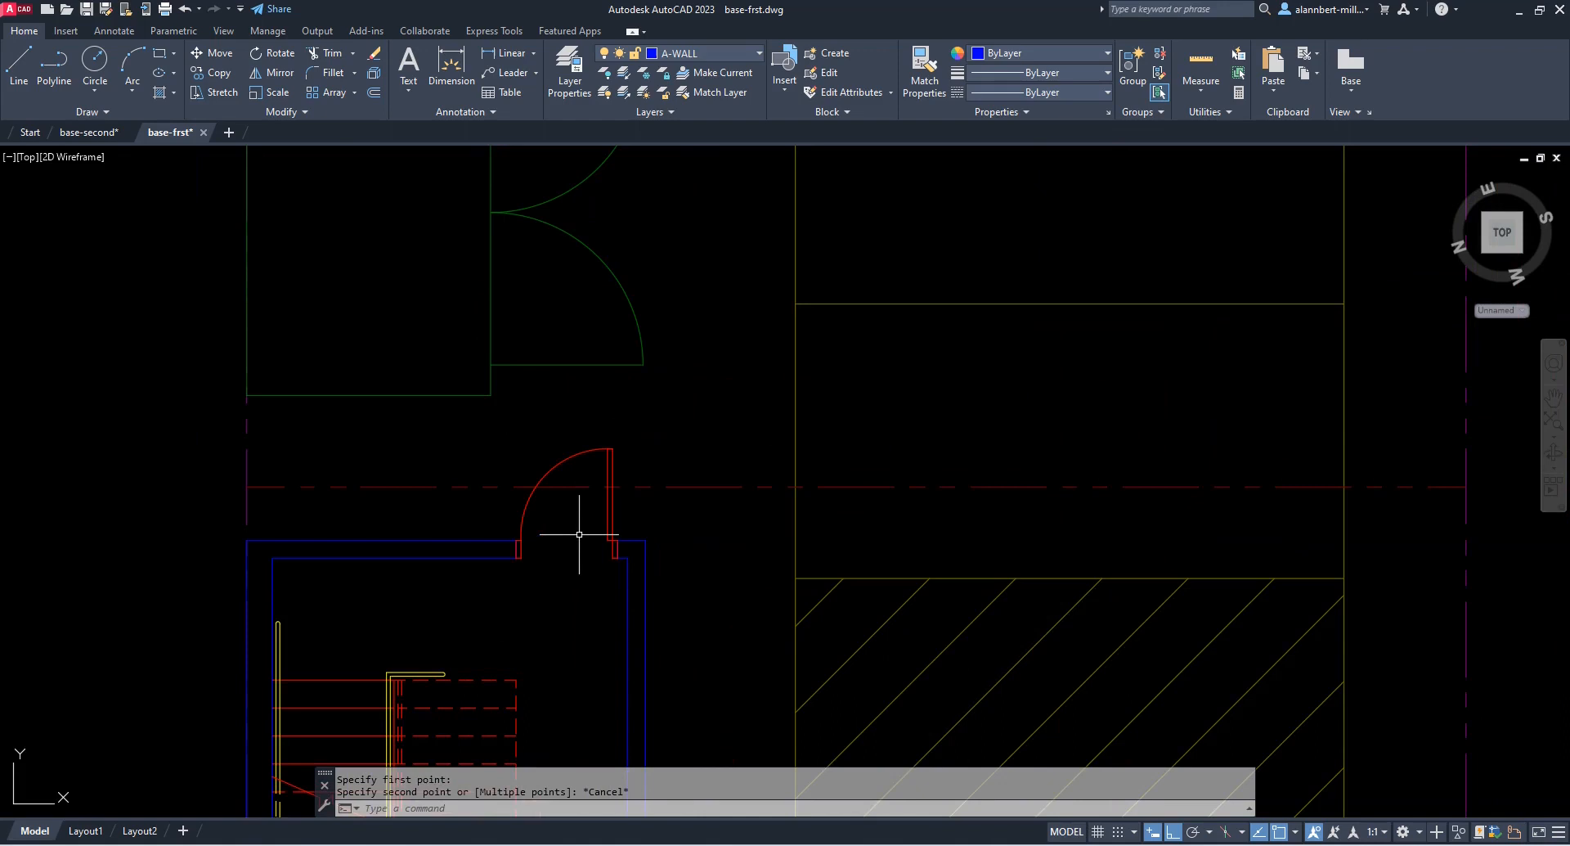
{"action": "type", "text": "mi"}
{"action": "key", "text": "Return"}
{"action": "left_click", "coordinate": [632, 514]}
{"action": "left_click", "coordinate": [520, 493]}
{"action": "key", "text": "Return"}
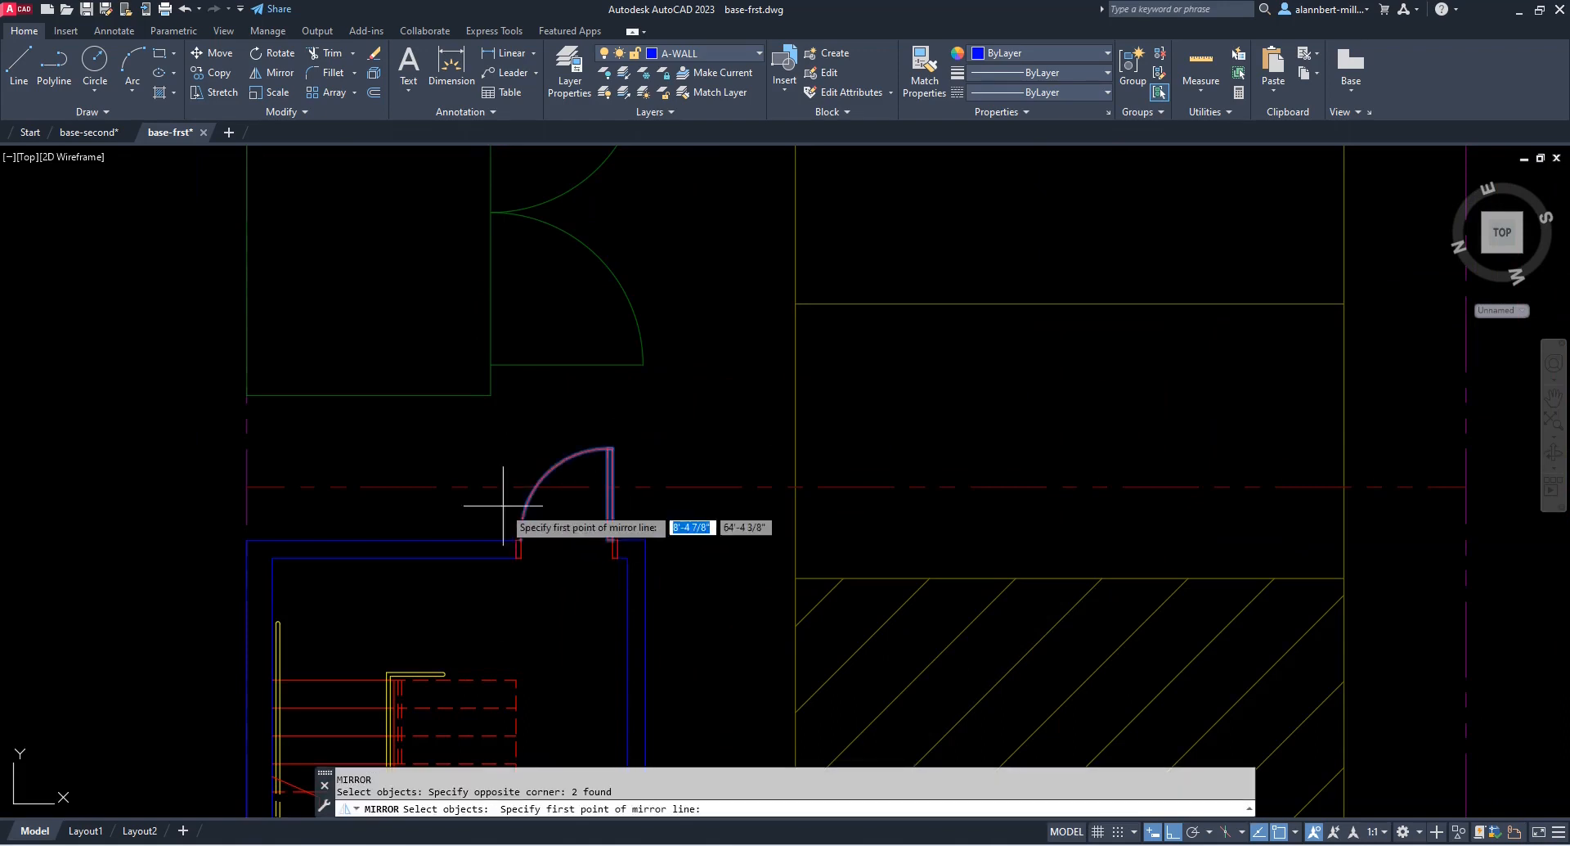
{"action": "right_click", "coordinate": [562, 521], "text": "shift"}
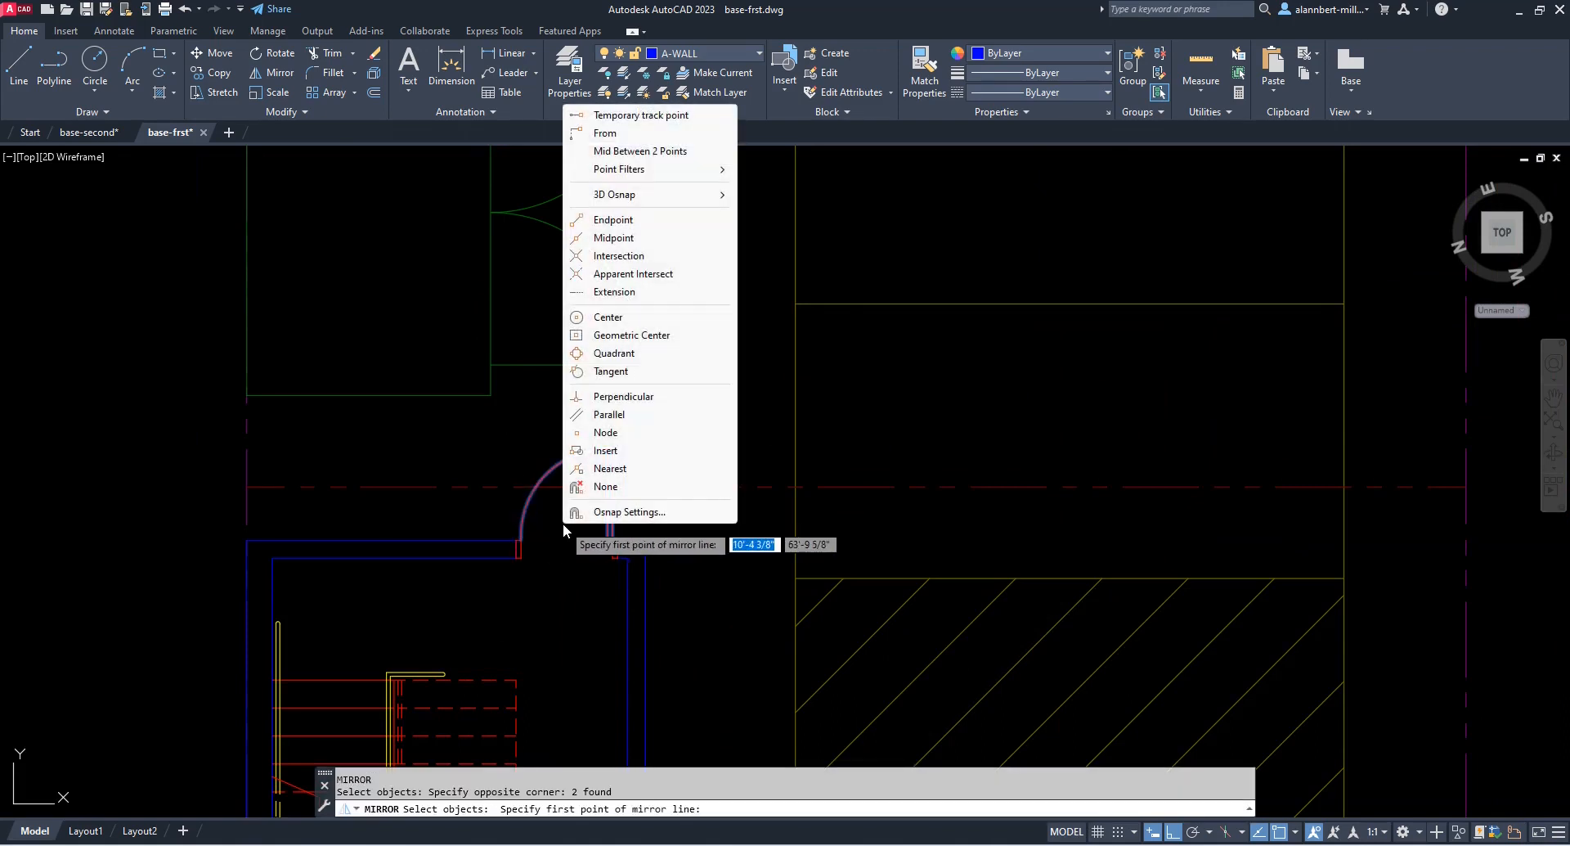
{"action": "left_click", "coordinate": [642, 155]}
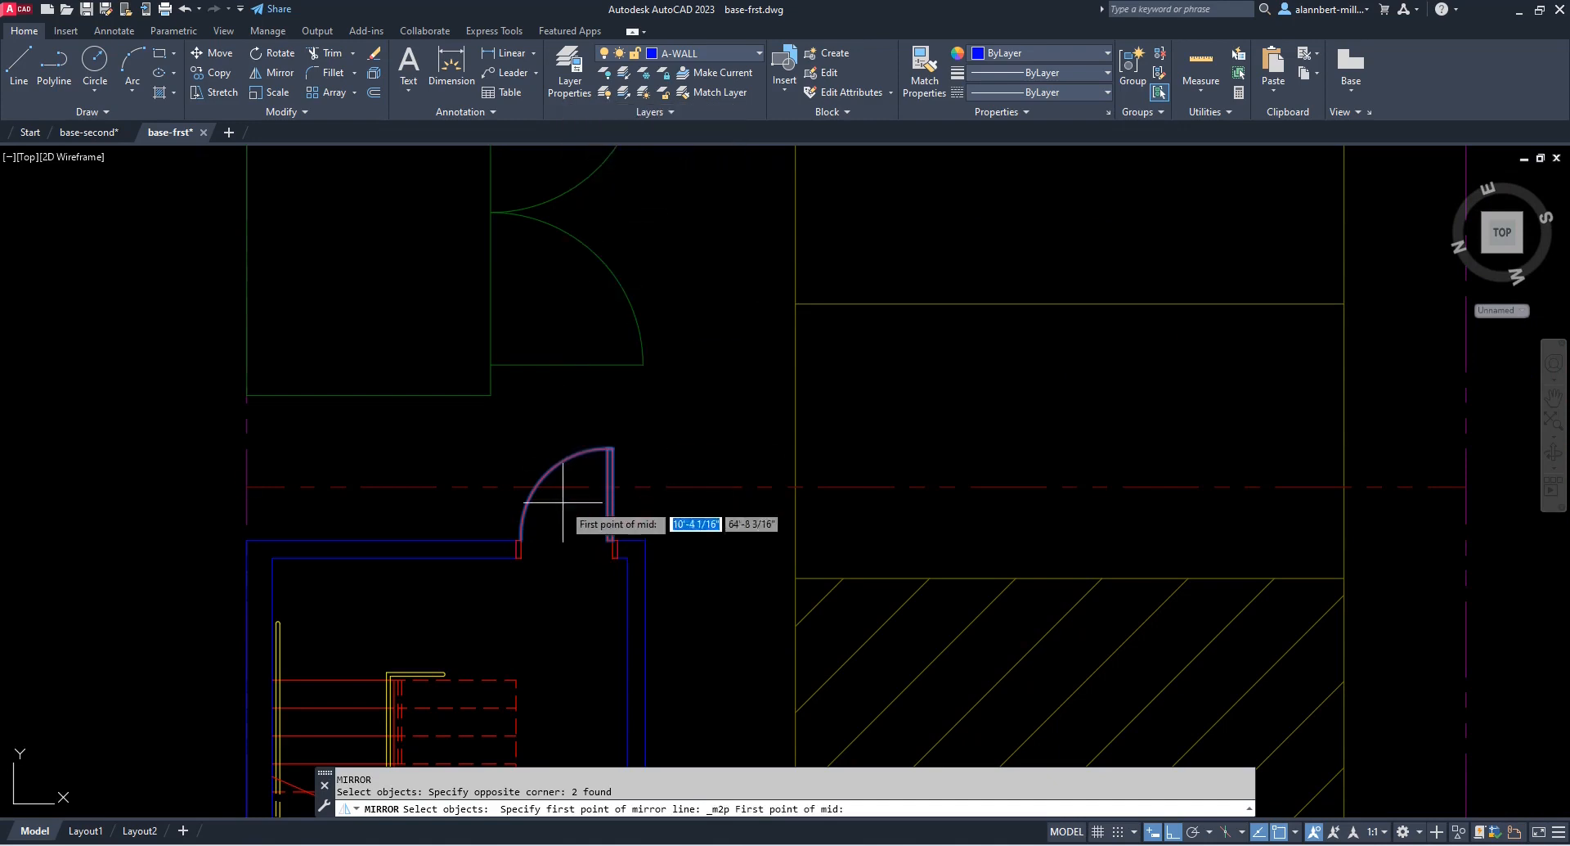
{"action": "left_click", "coordinate": [543, 547]}
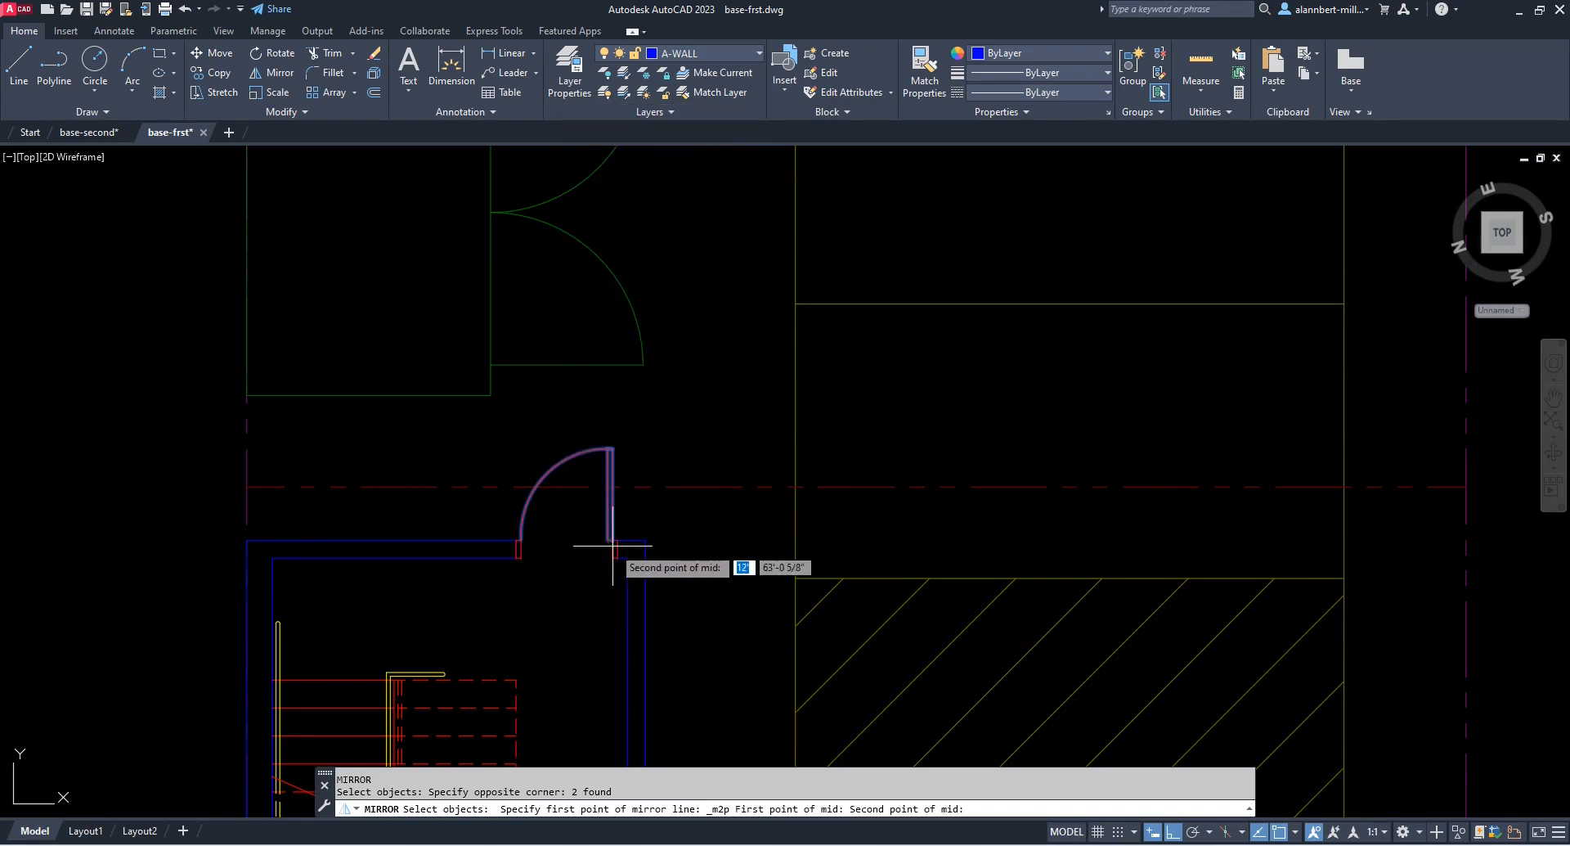
{"action": "left_click", "coordinate": [524, 546]}
{"action": "left_click", "coordinate": [580, 411]}
{"action": "type", "text": "y"}
{"action": "key", "text": "Return"}
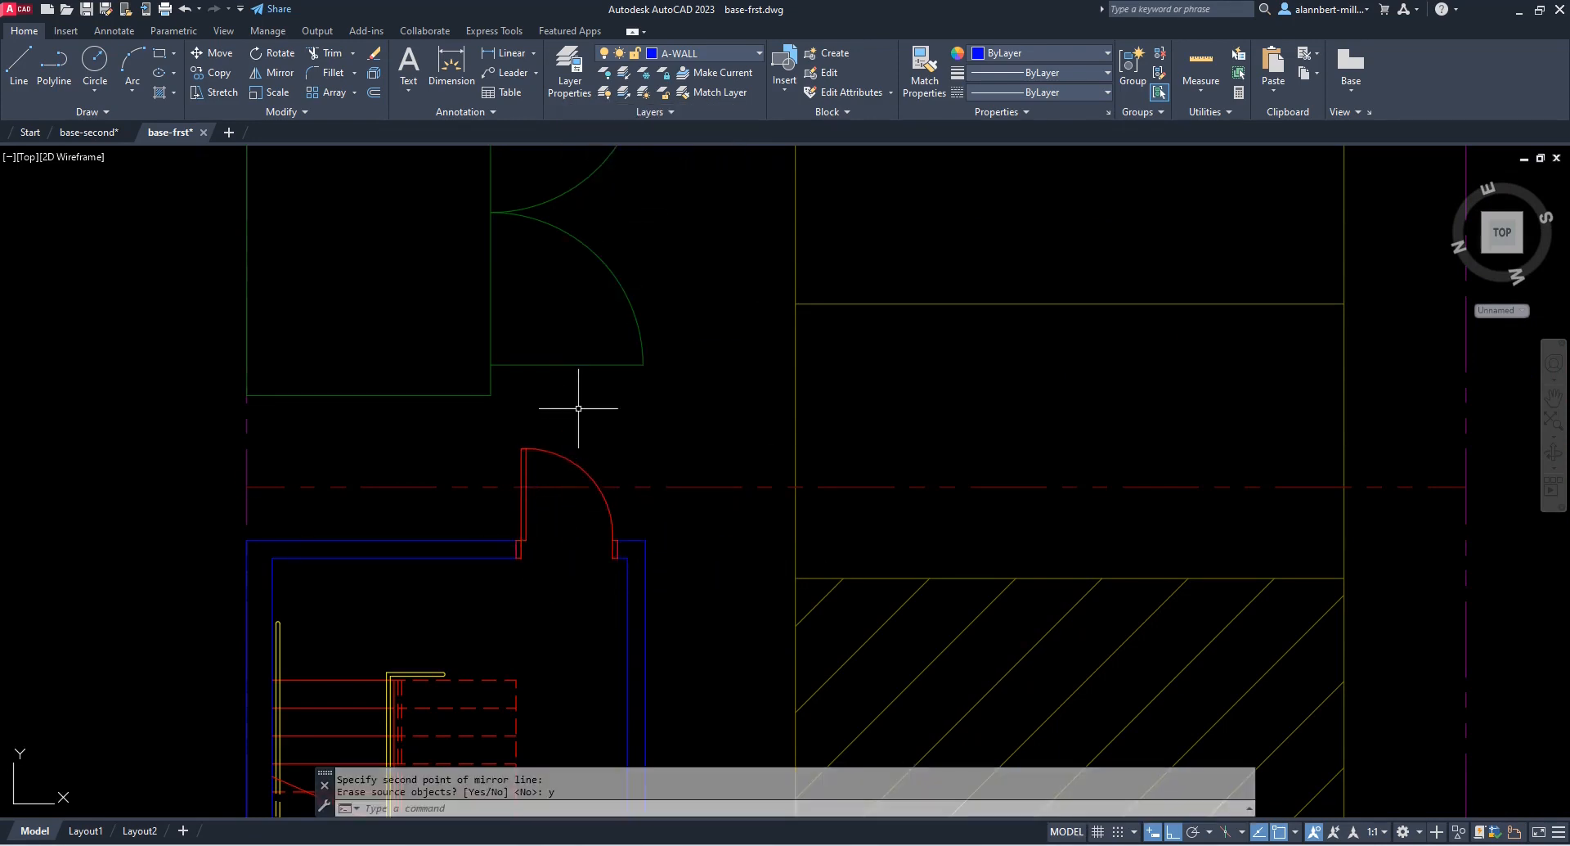
Review the whole first-floor plan and the revised base-second-rev and base-frst-rev plans around the upper stair and its exit door
{"action": "scroll", "coordinate": [591, 529], "scroll_direction": "down", "scroll_amount": 2}
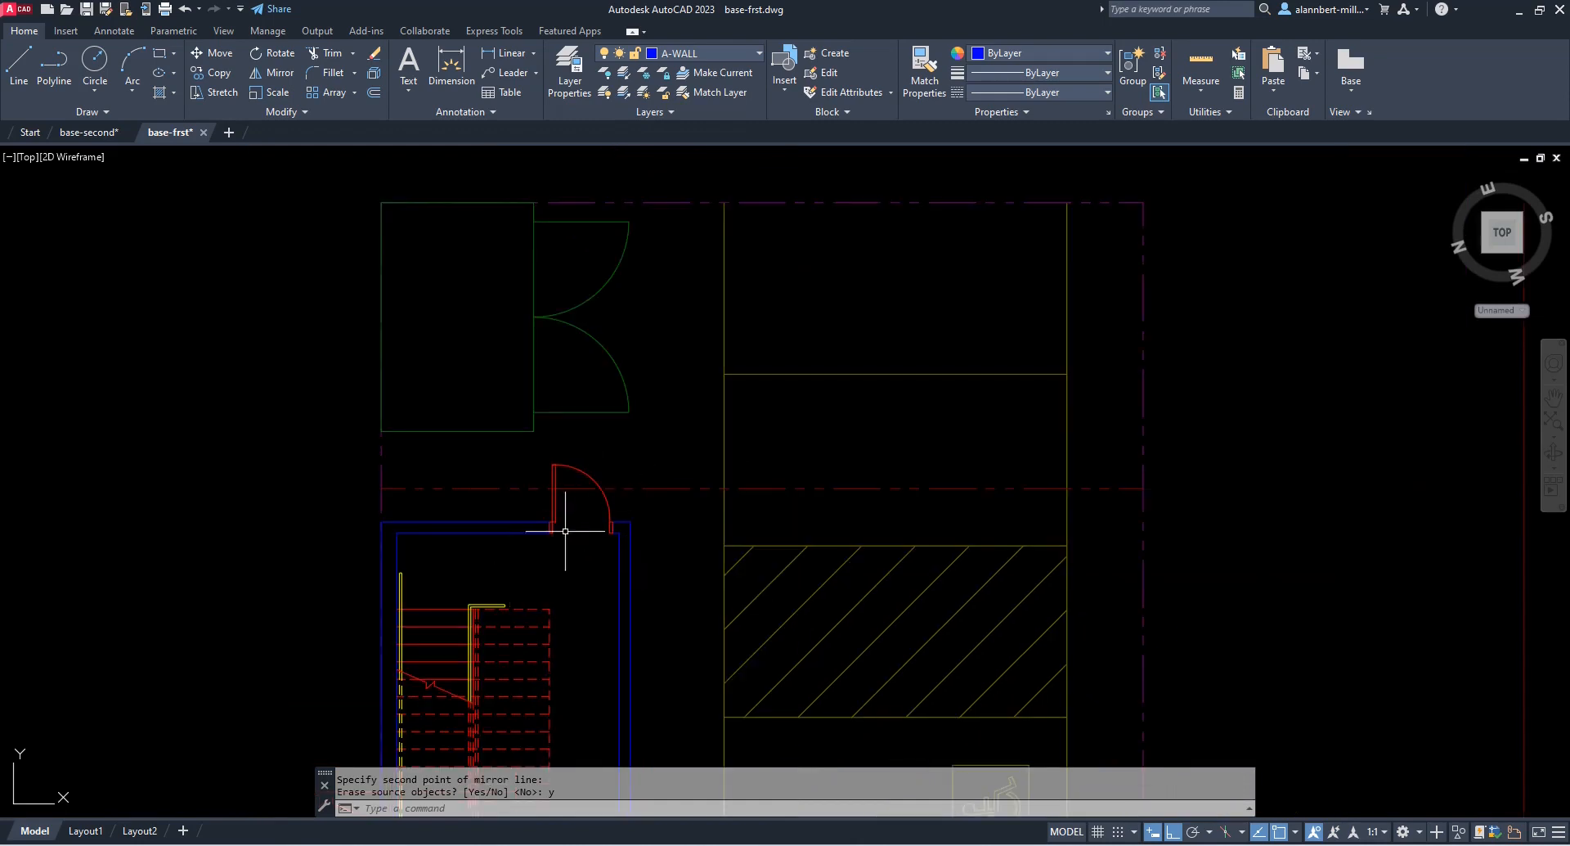
{"action": "scroll", "coordinate": [666, 523], "scroll_direction": "down", "scroll_amount": 4}
{"action": "middle_click_drag", "start_coordinate": [676, 553], "coordinate": [600, 286]}
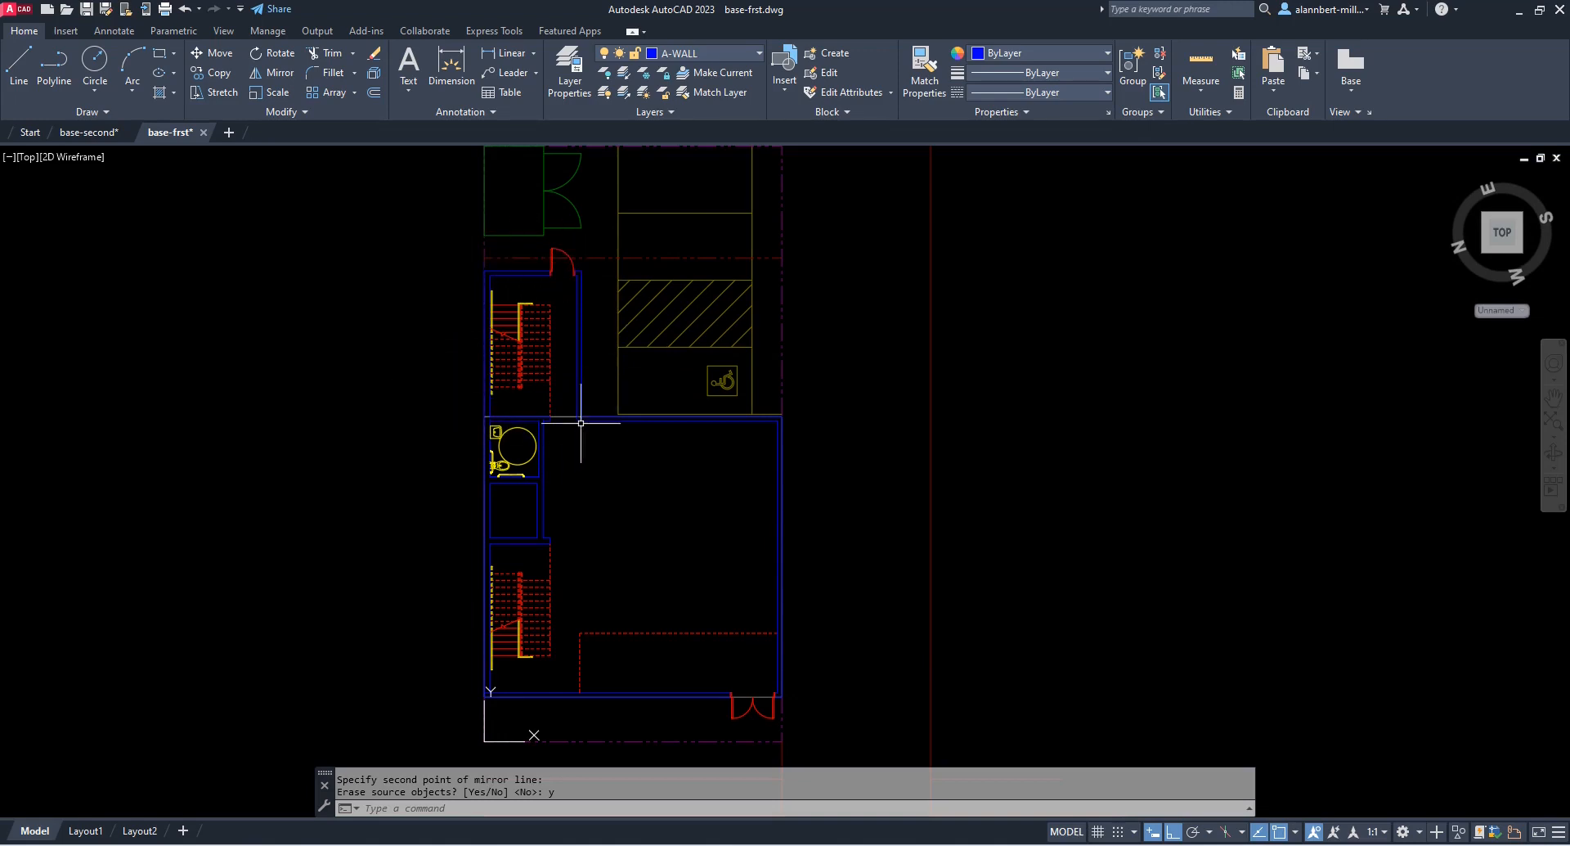
{"action": "right_click", "coordinate": [604, 433]}
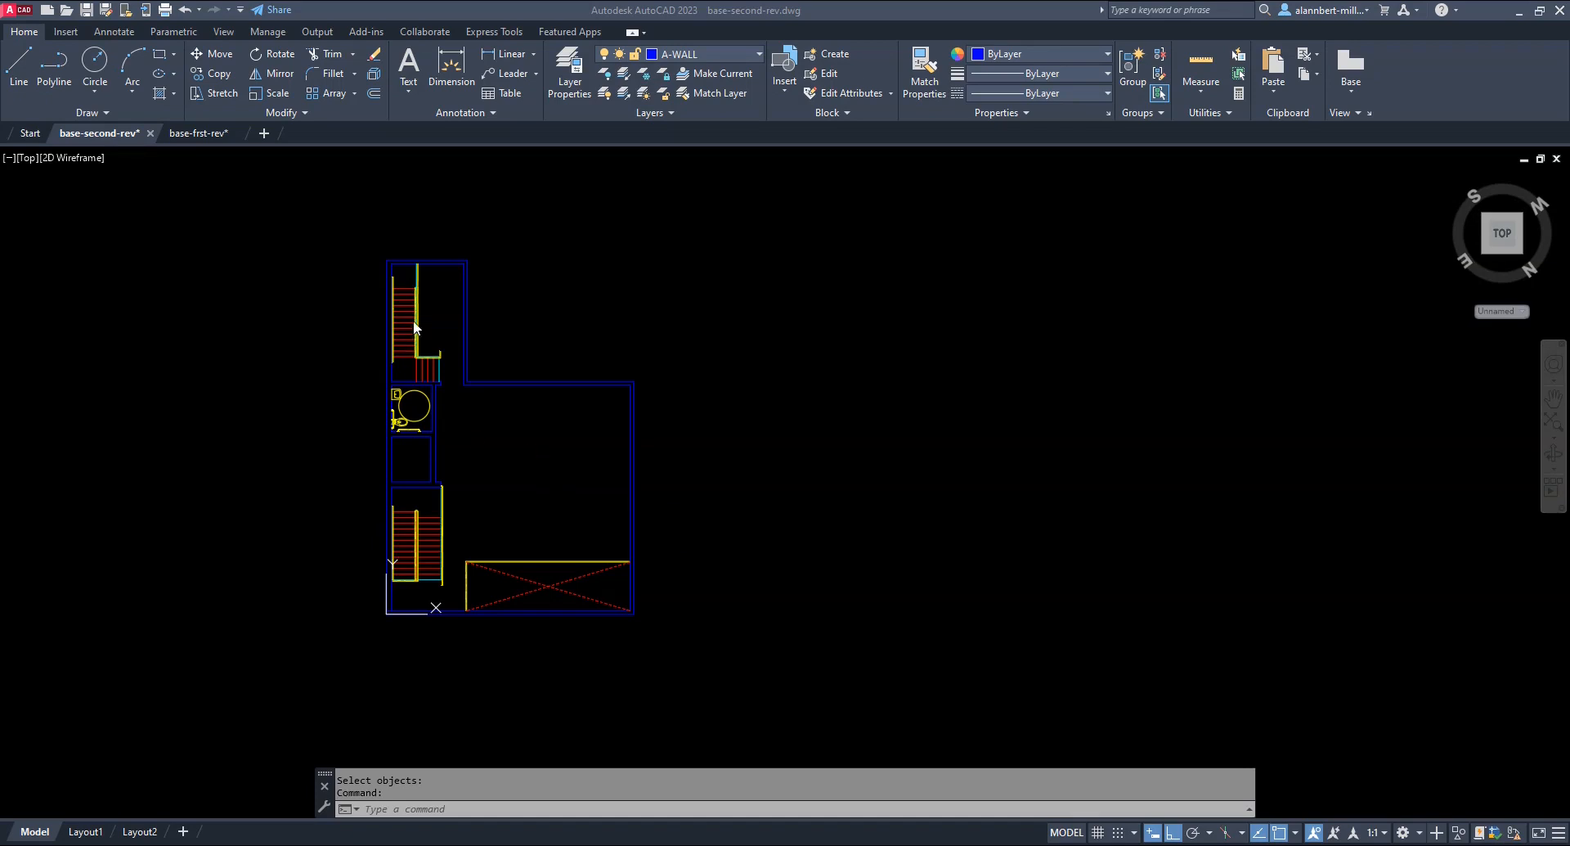
{"action": "scroll", "coordinate": [414, 323], "scroll_direction": "up", "scroll_amount": 2}
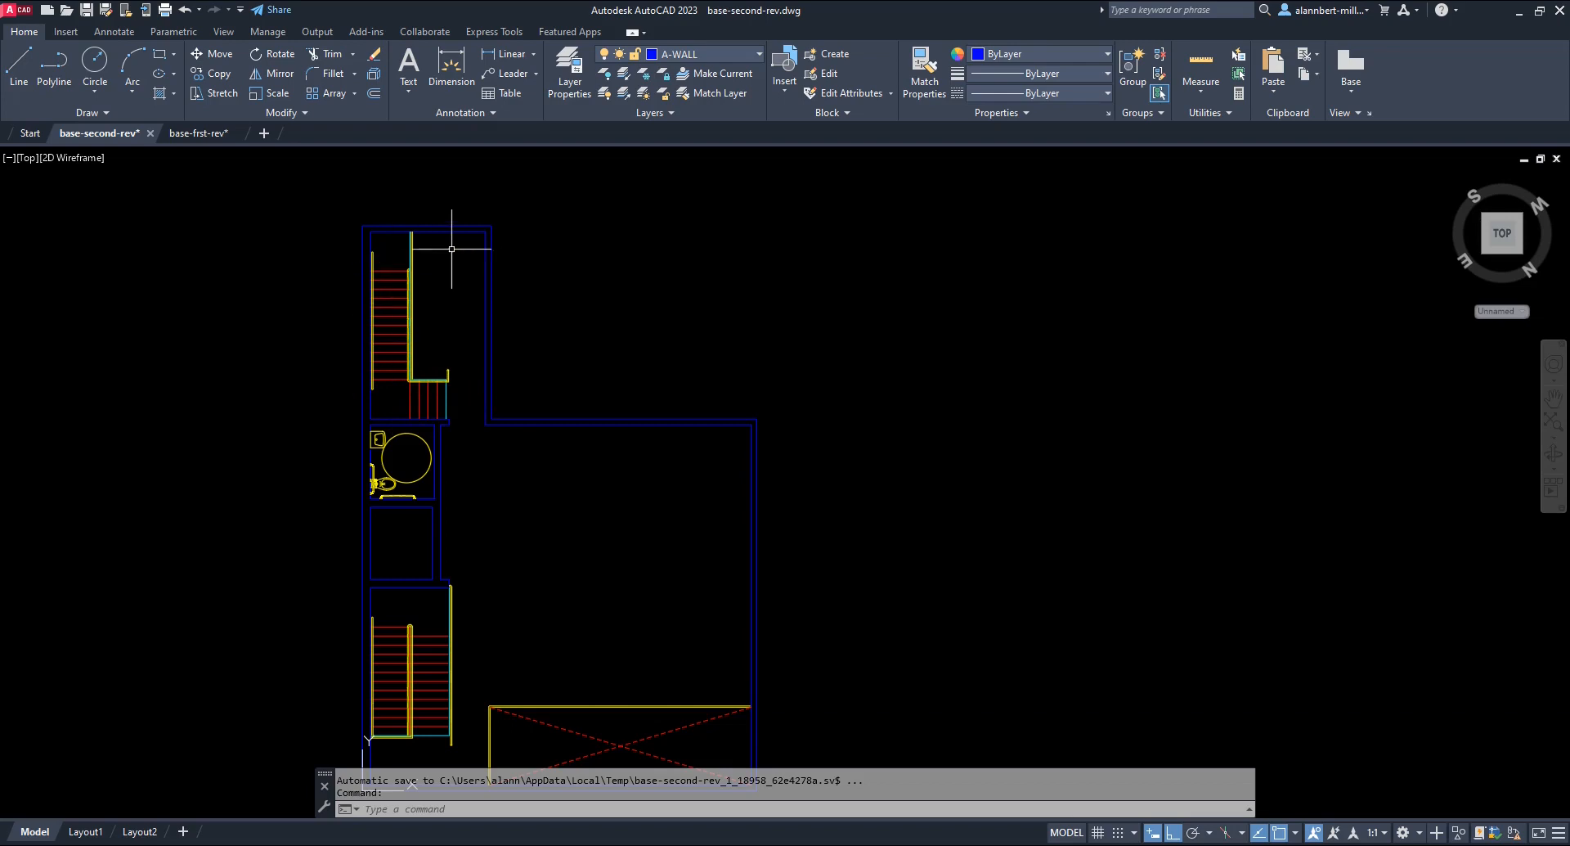
{"action": "left_click", "coordinate": [216, 134]}
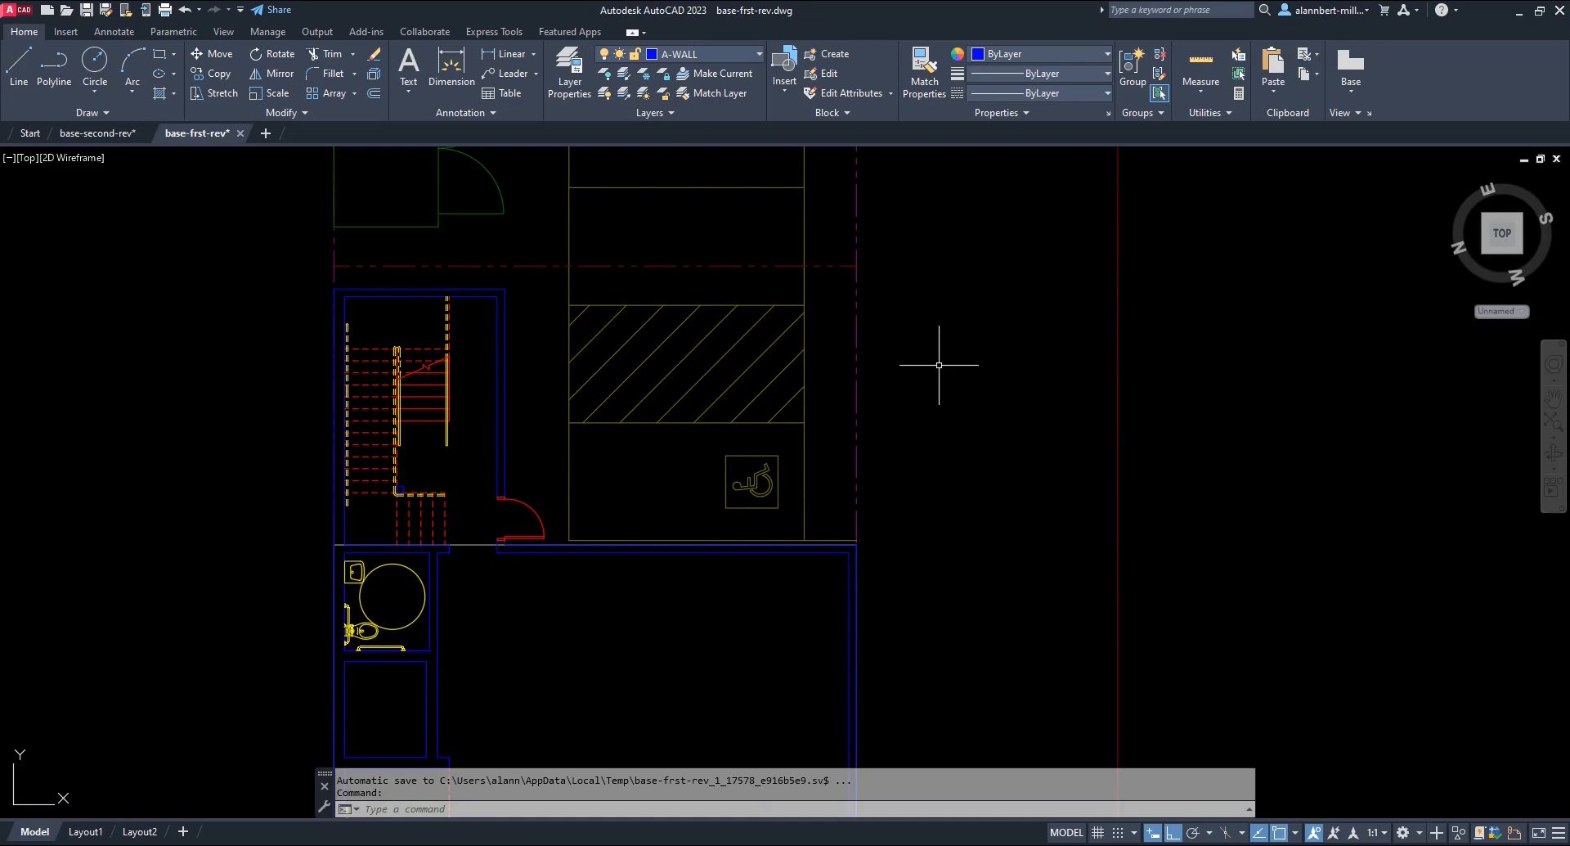
{"action": "scroll", "coordinate": [472, 484], "scroll_direction": "down", "scroll_amount": 2}
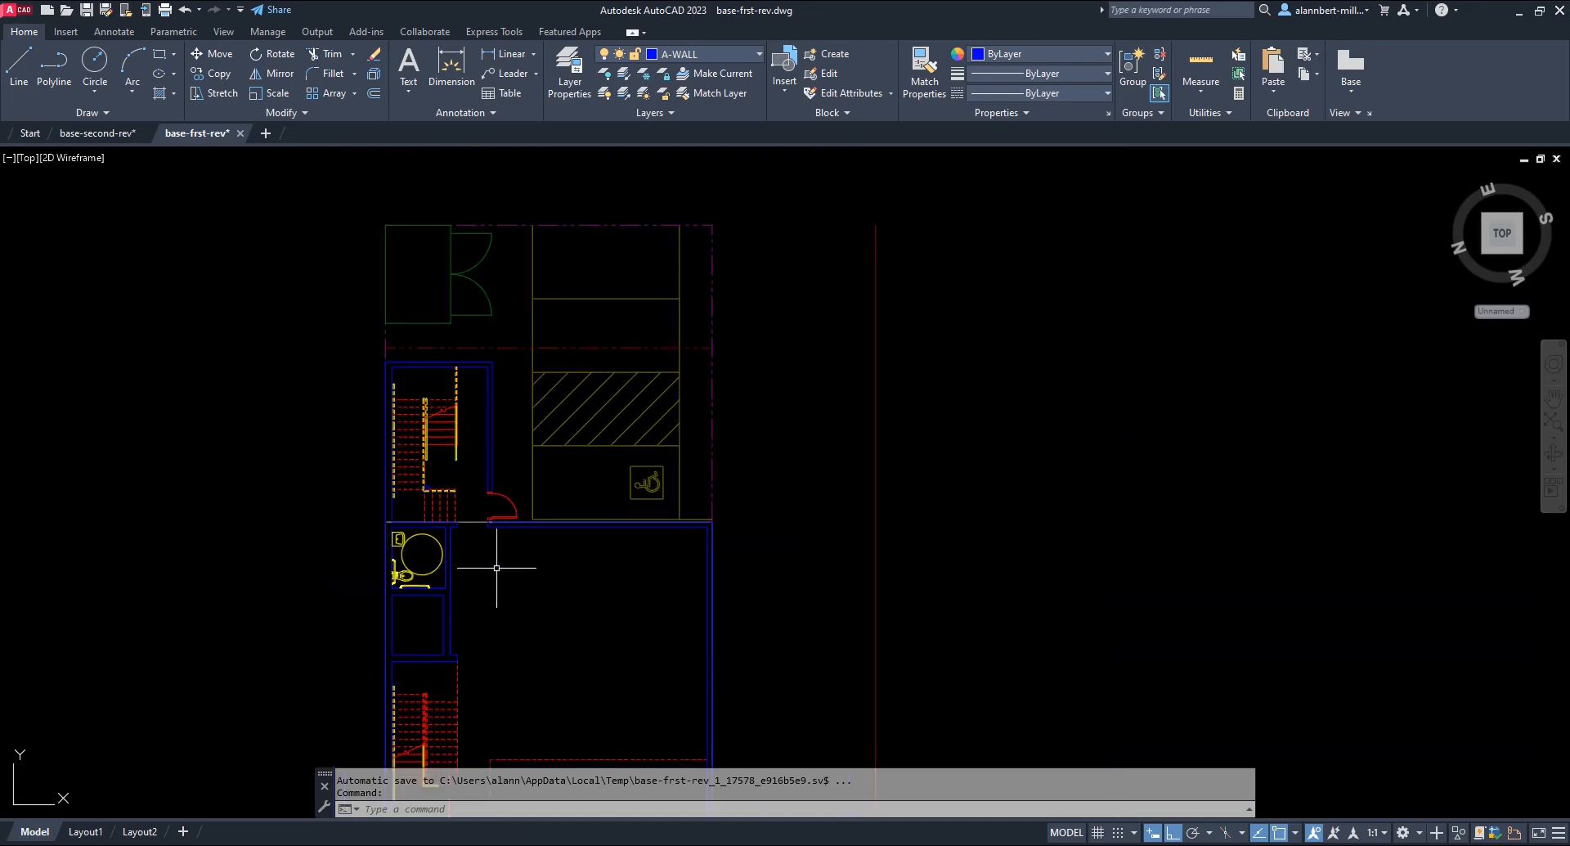
{"action": "middle_click_drag", "start_coordinate": [496, 568], "coordinate": [476, 468]}
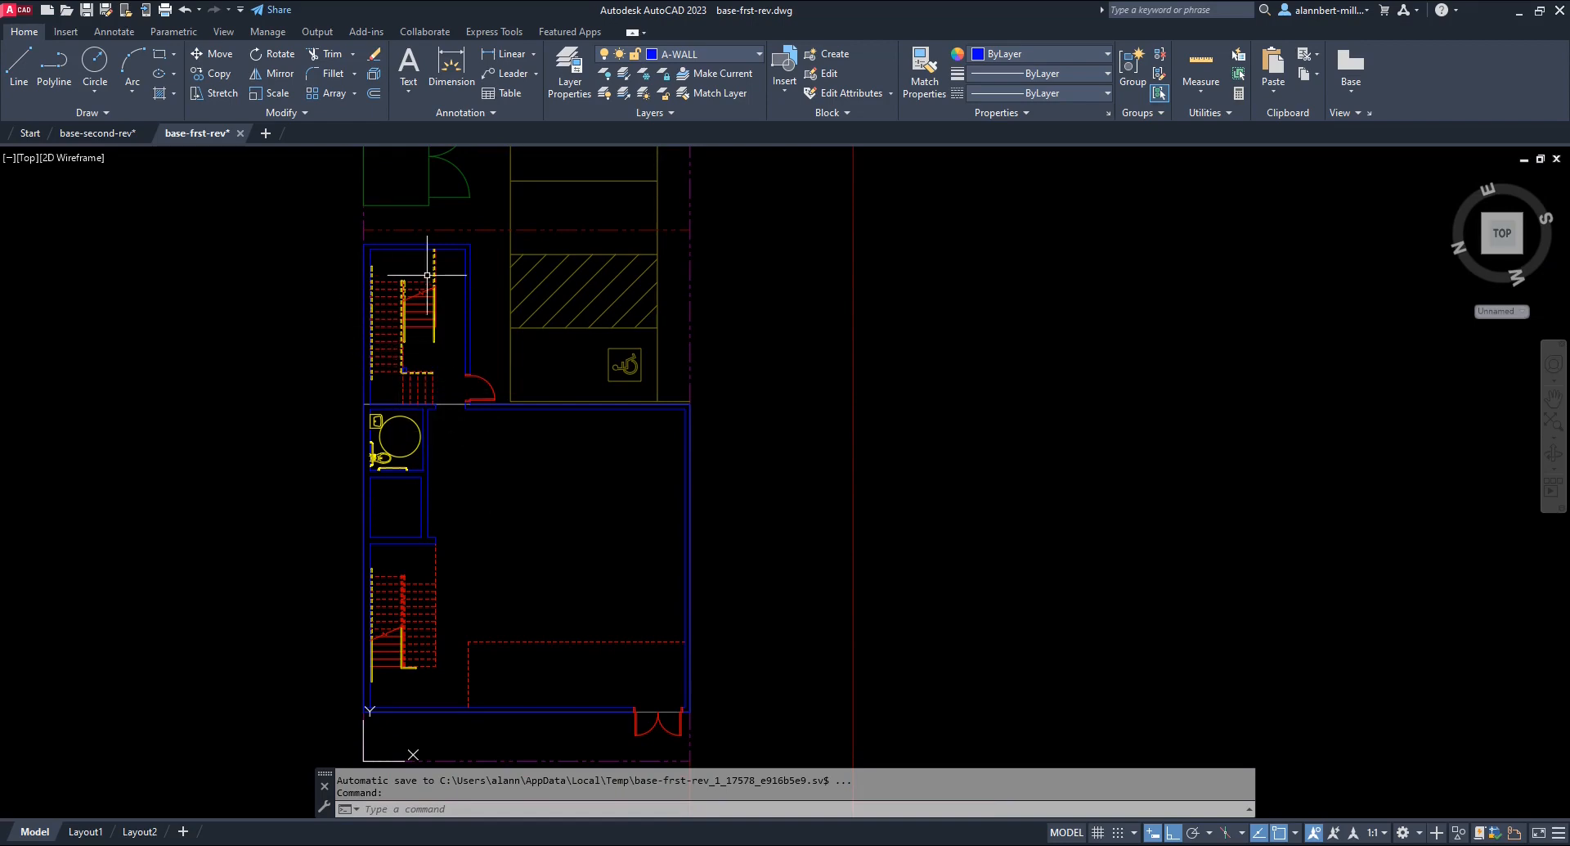
{"action": "scroll", "coordinate": [435, 386], "scroll_direction": "up", "scroll_amount": 3}
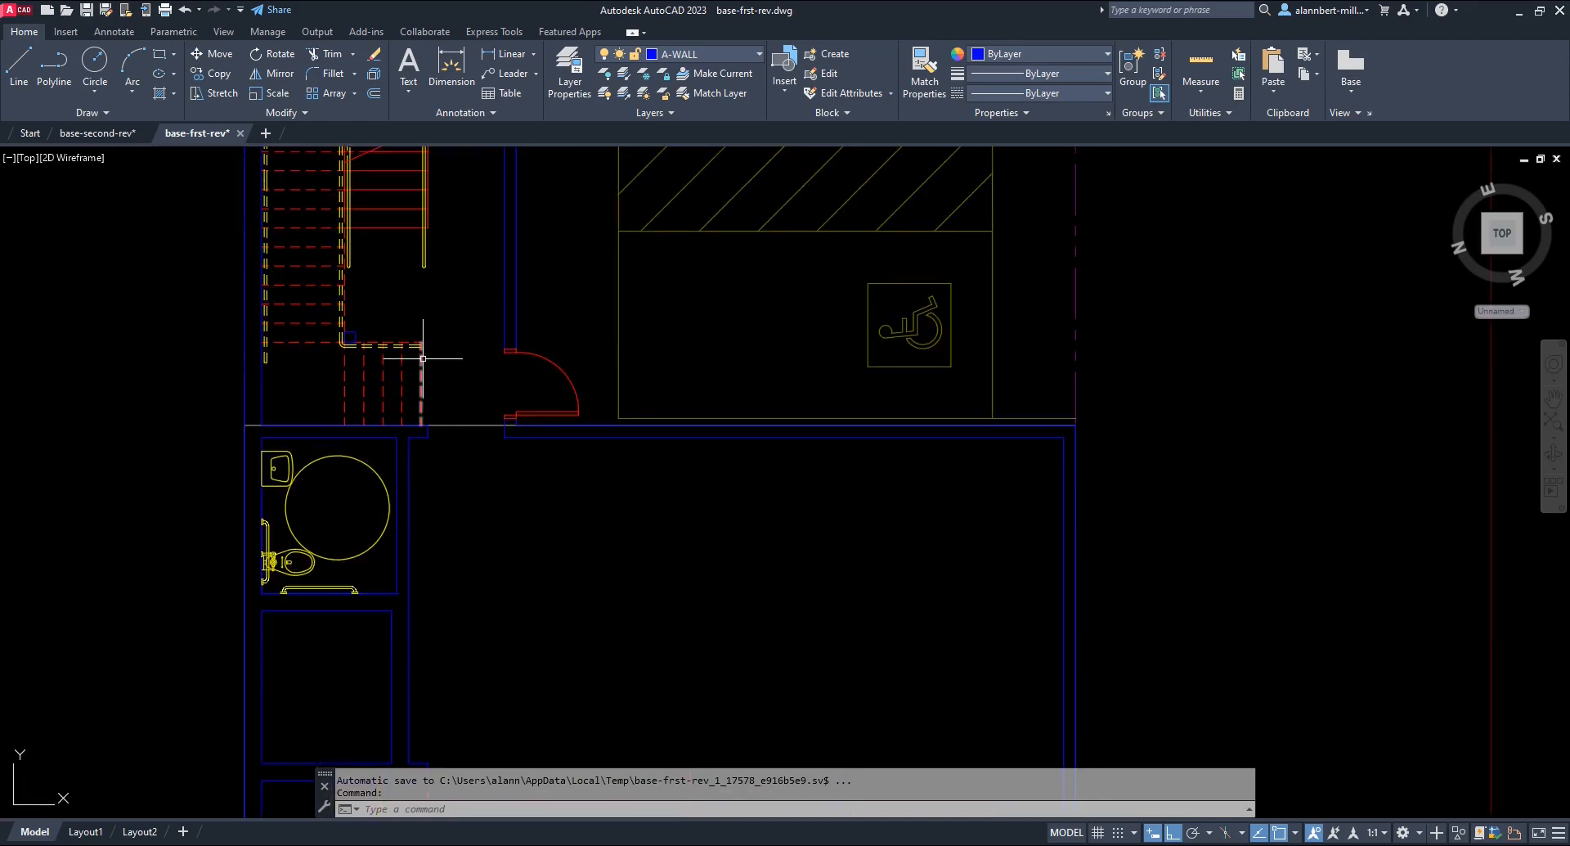
Examine the upper stair and its landing in the base-second-rev plan
{"action": "left_click", "coordinate": [117, 131]}
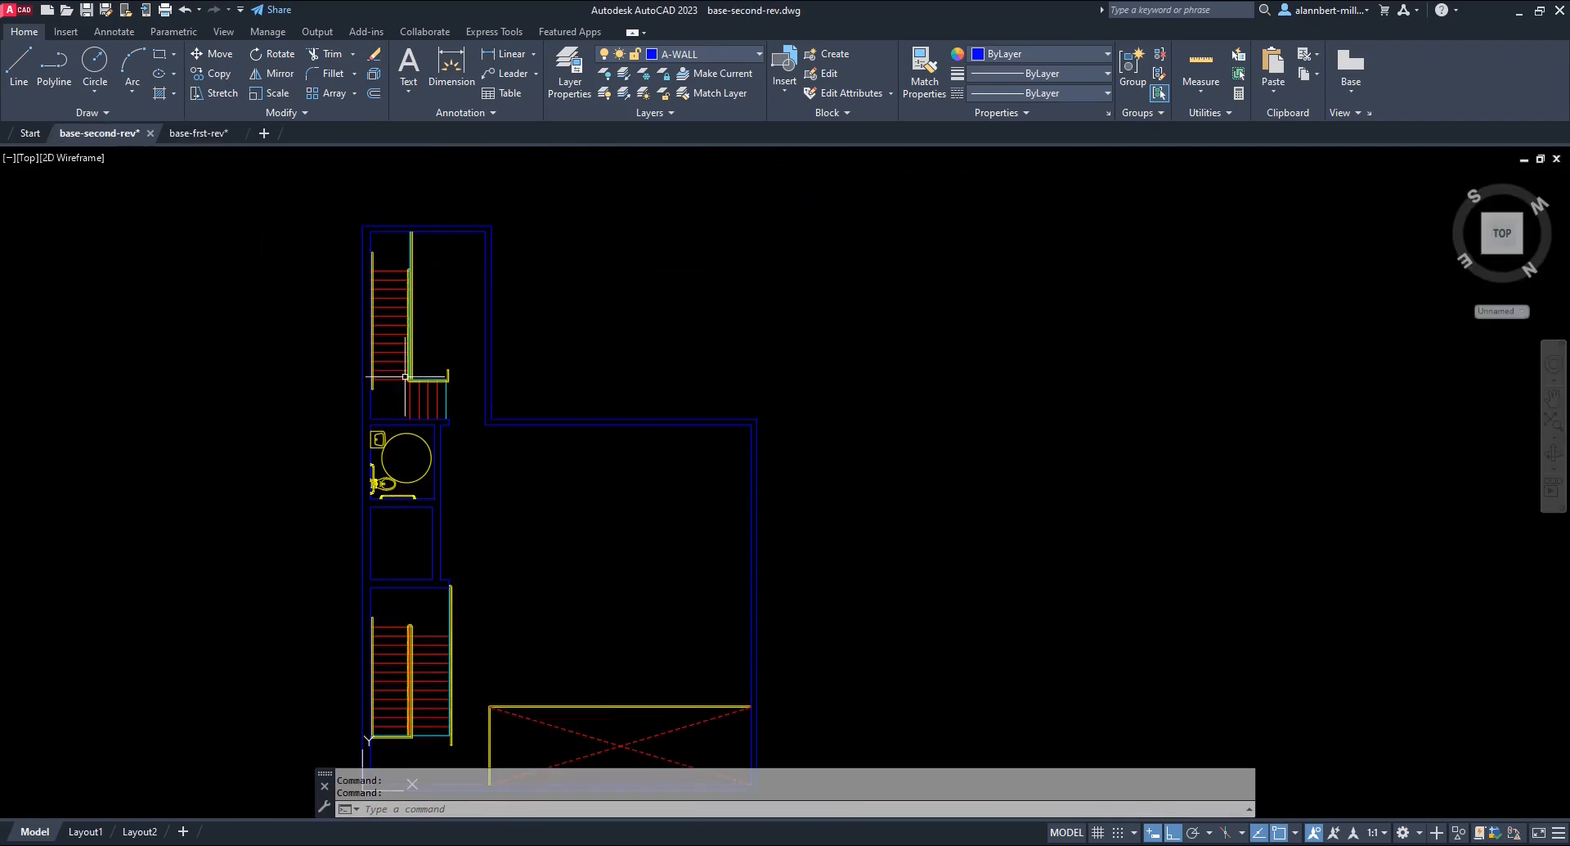
{"action": "scroll", "coordinate": [466, 414], "scroll_direction": "up", "scroll_amount": 4}
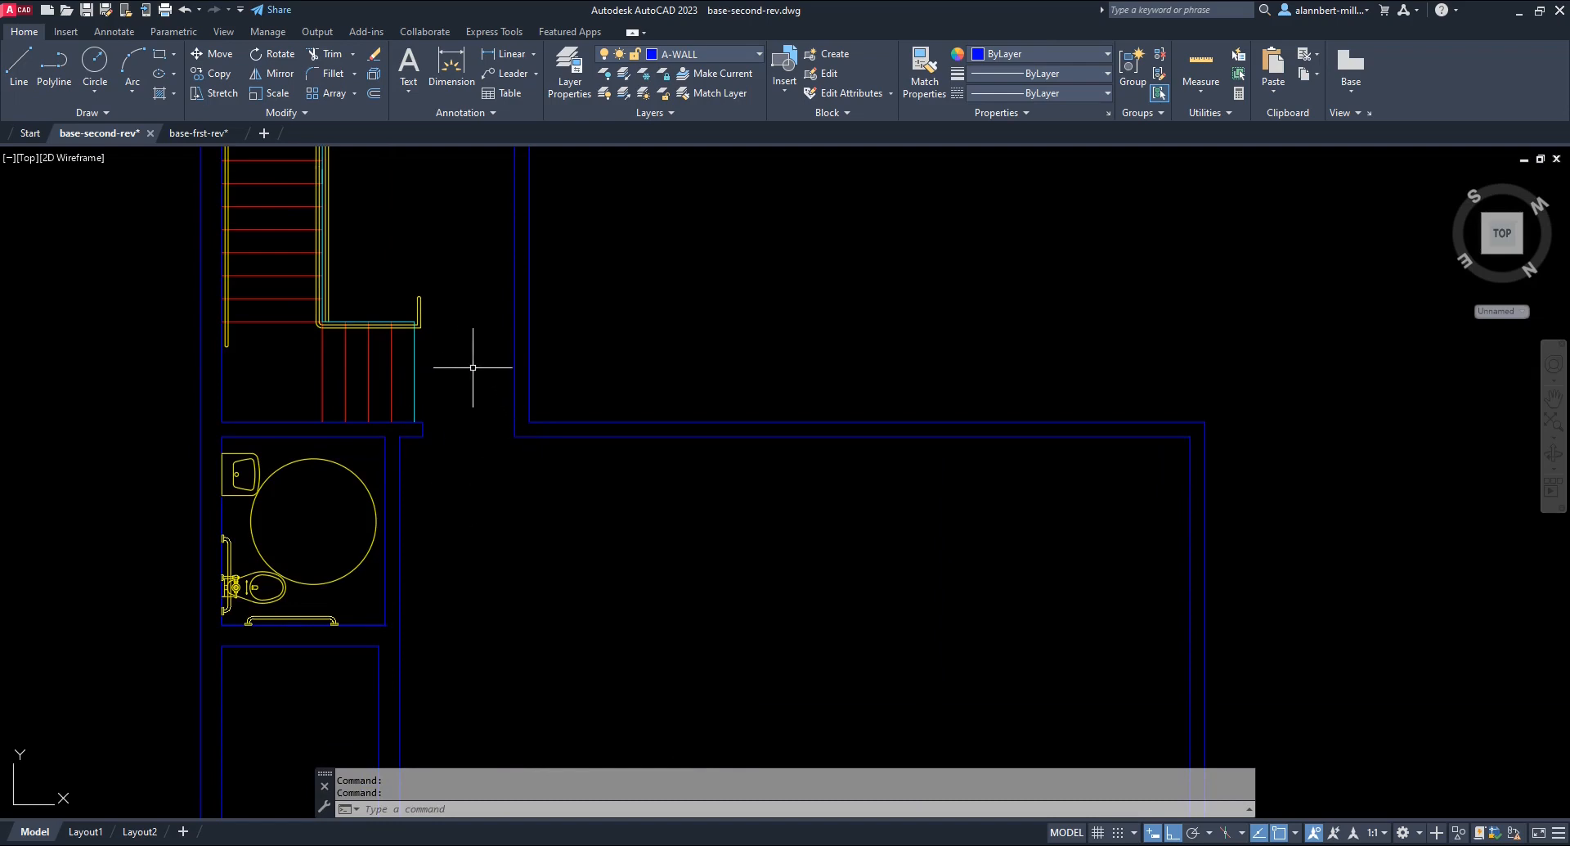
{"action": "scroll", "coordinate": [307, 388], "scroll_direction": "down", "scroll_amount": 4}
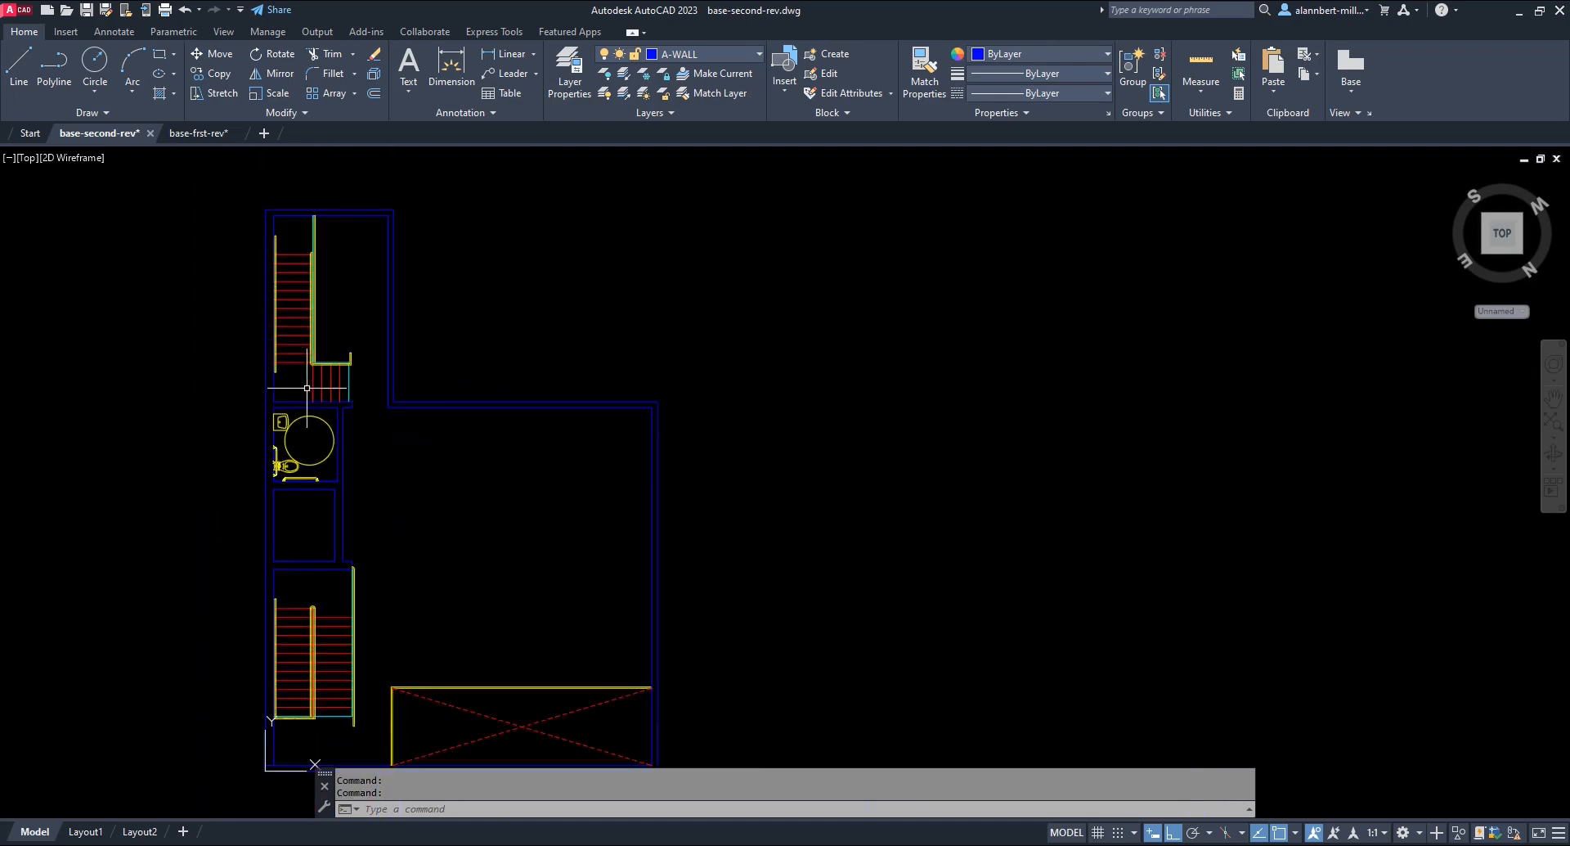
{"action": "middle_click_drag", "start_coordinate": [400, 379], "coordinate": [459, 512]}
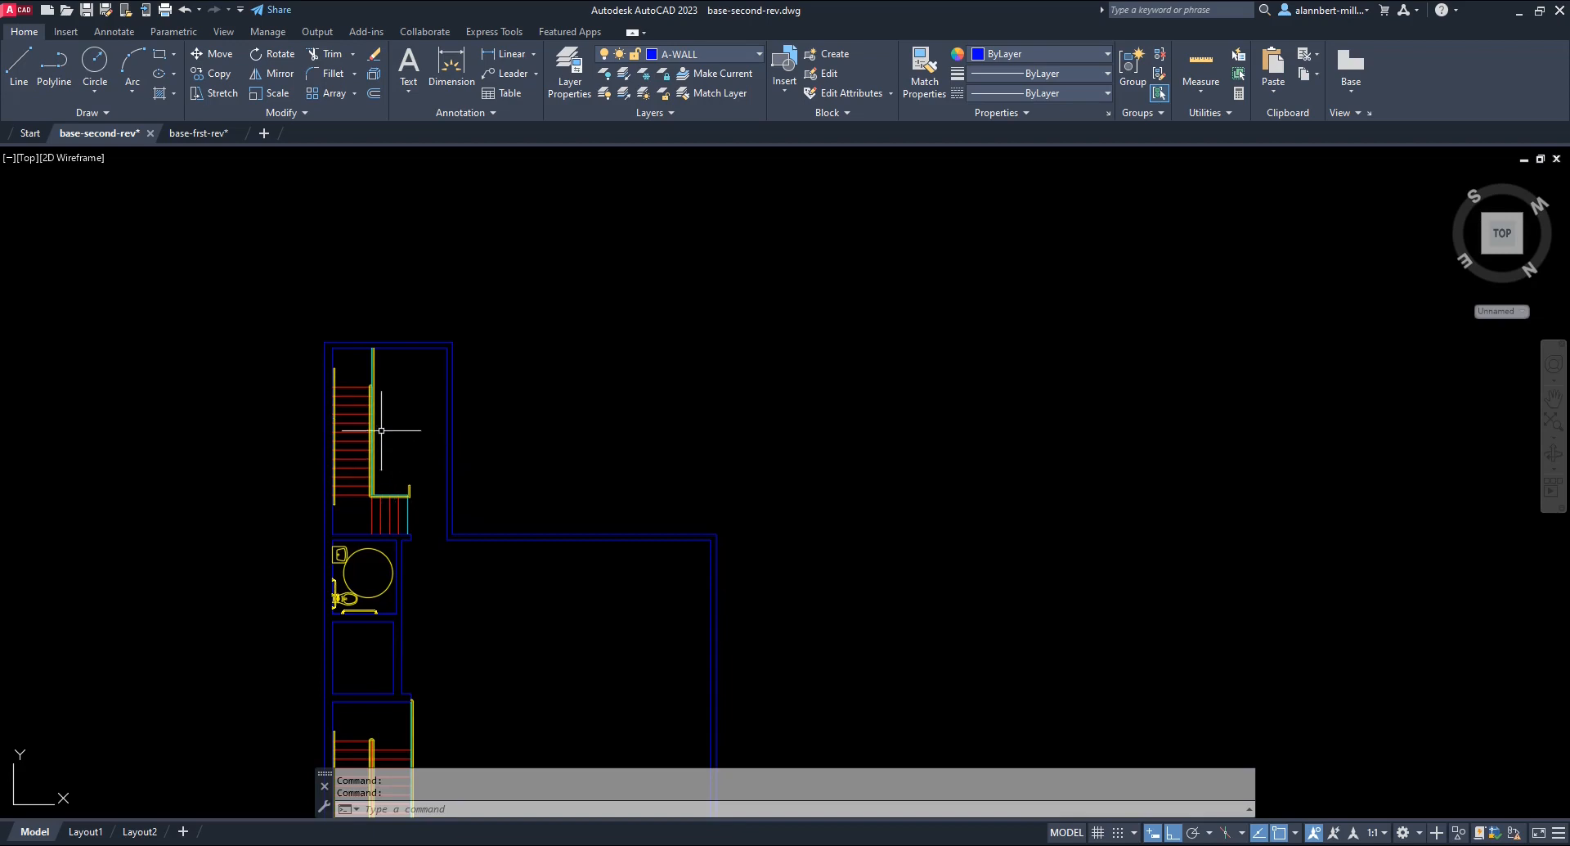
Return to base-frst-rev and inspect the small square column at the upper stair's handrail corner, then review the overall first-floor plan
{"action": "left_click", "coordinate": [216, 135]}
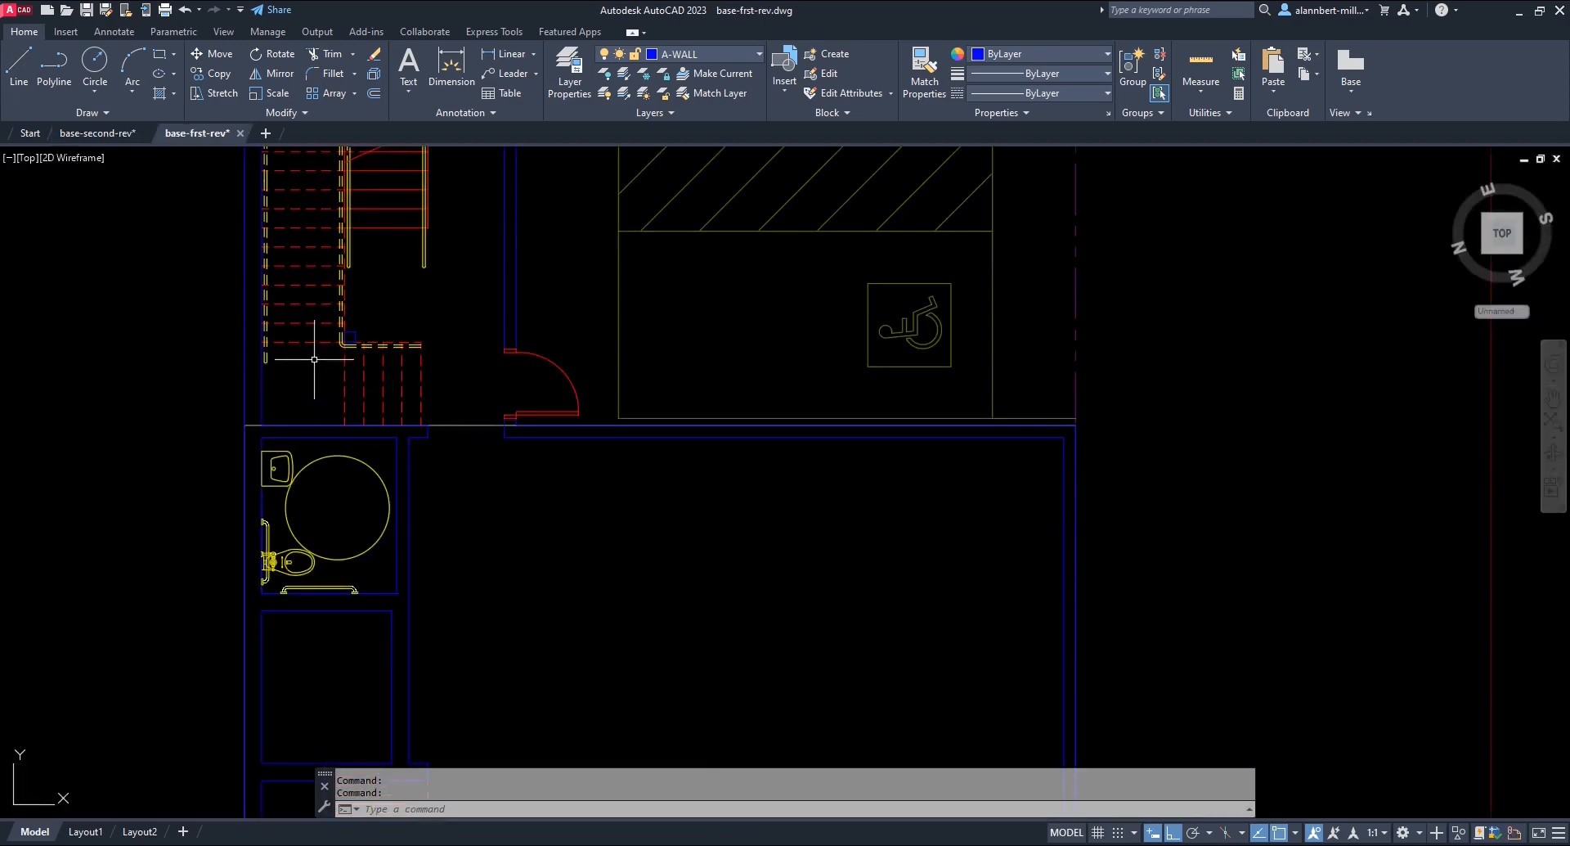
{"action": "middle_click_drag", "start_coordinate": [411, 337], "coordinate": [467, 455]}
{"action": "scroll", "coordinate": [381, 466], "scroll_direction": "up", "scroll_amount": 4}
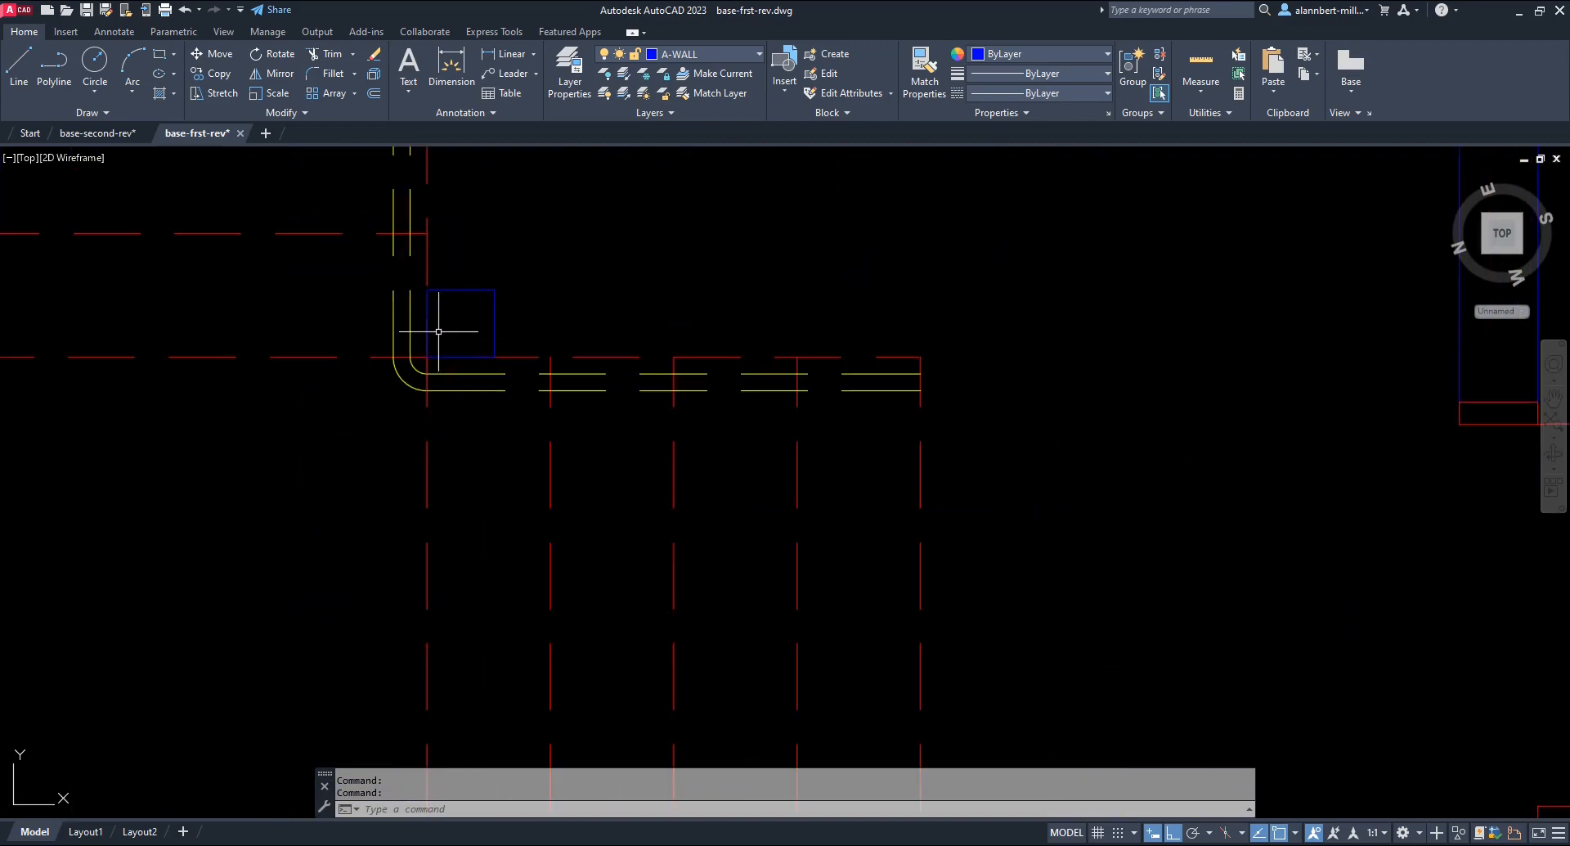
{"action": "scroll", "coordinate": [469, 320], "scroll_direction": "down", "scroll_amount": 4}
{"action": "middle_click_drag", "start_coordinate": [533, 299], "coordinate": [411, 461]}
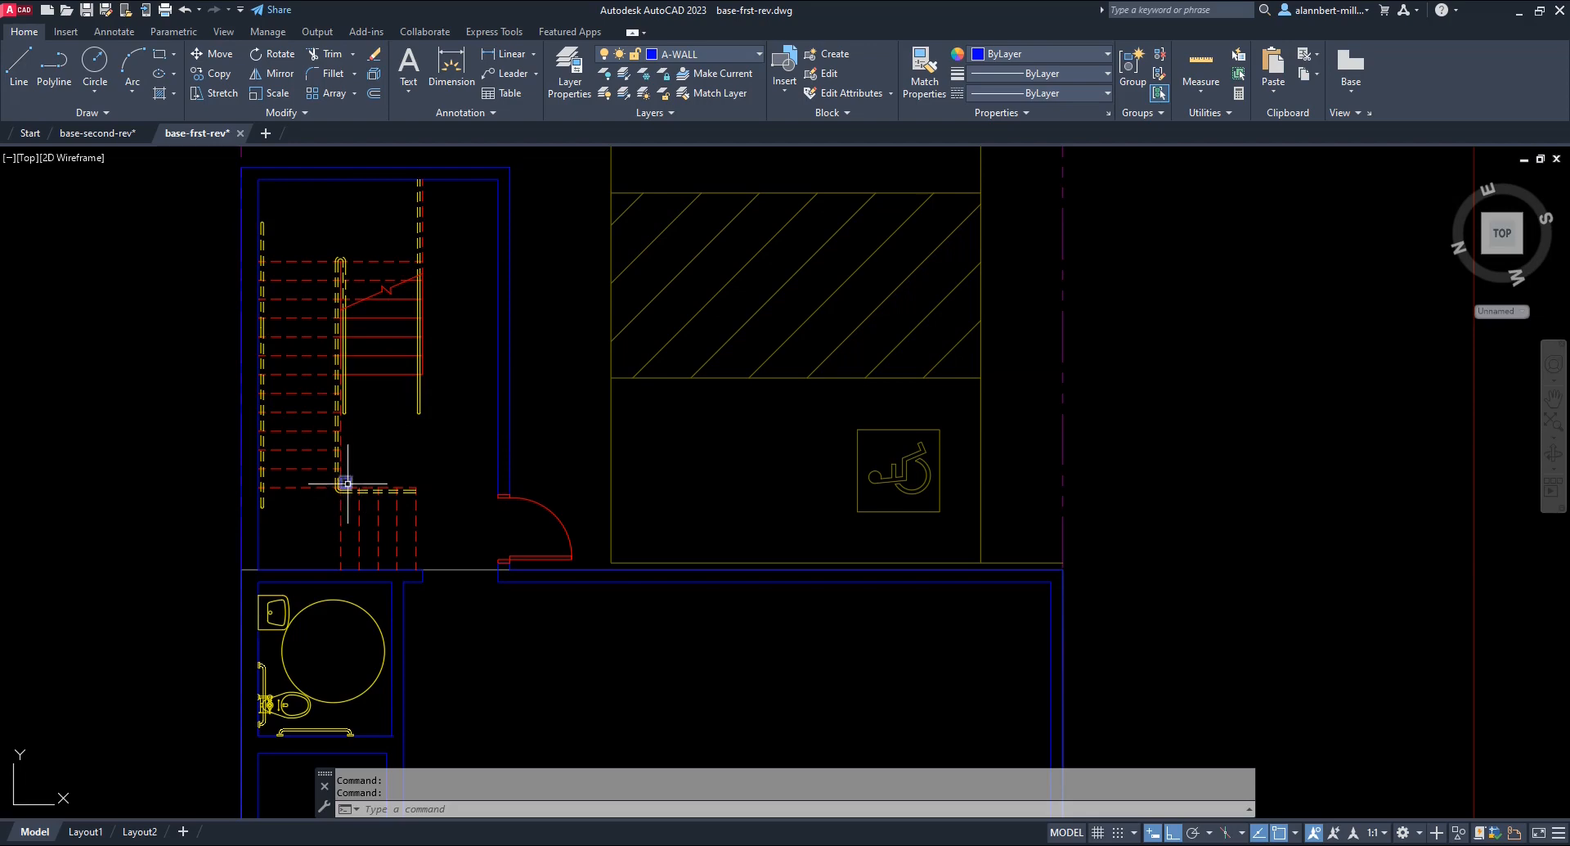
{"action": "scroll", "coordinate": [342, 482], "scroll_direction": "up", "scroll_amount": 4}
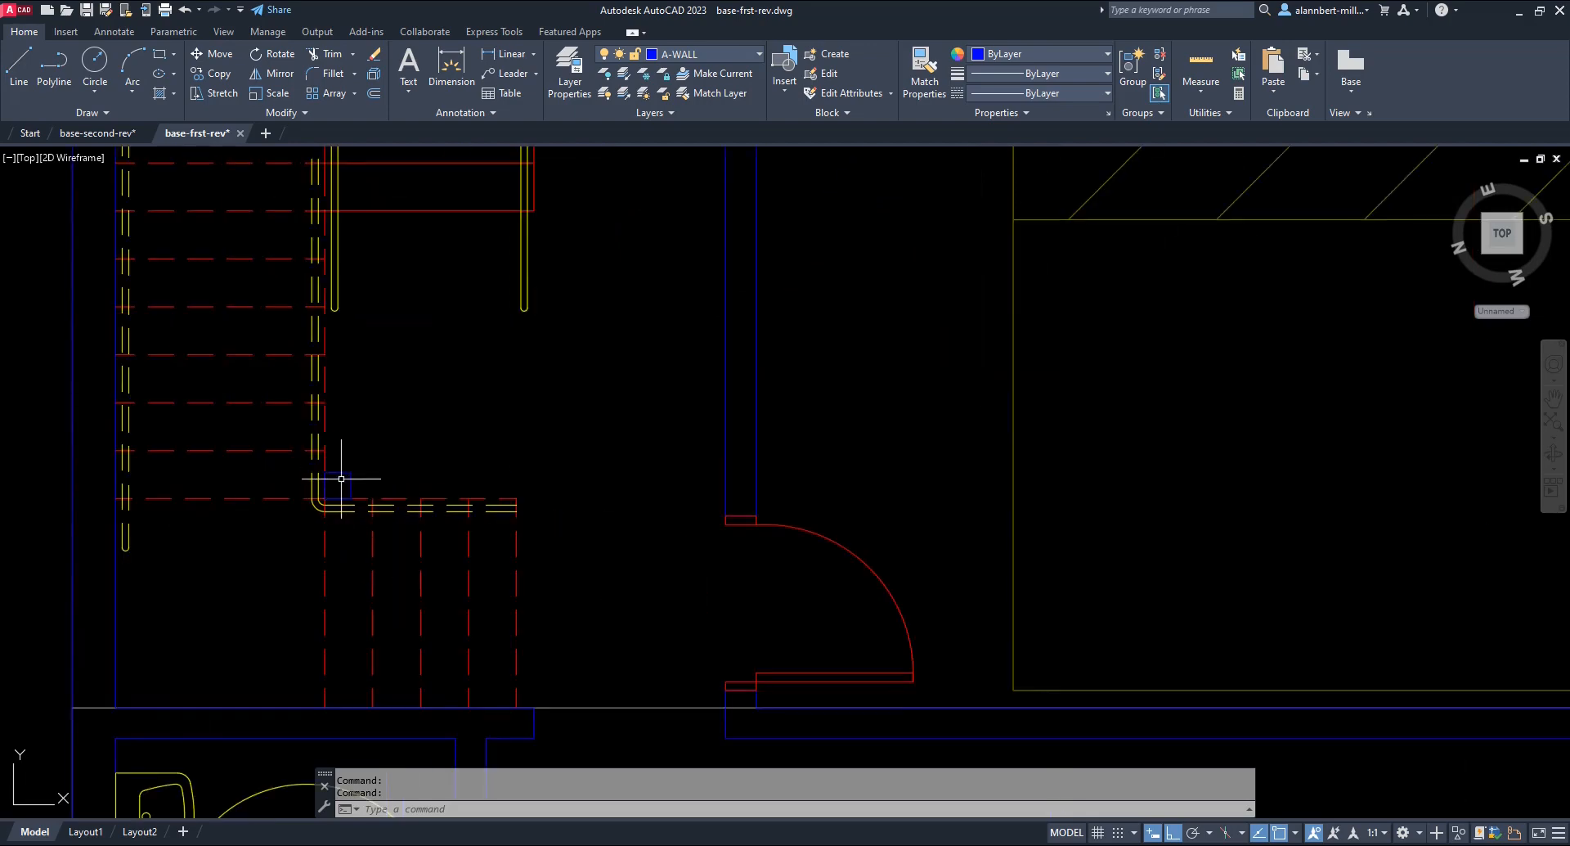
{"action": "scroll", "coordinate": [341, 478], "scroll_direction": "up", "scroll_amount": 2}
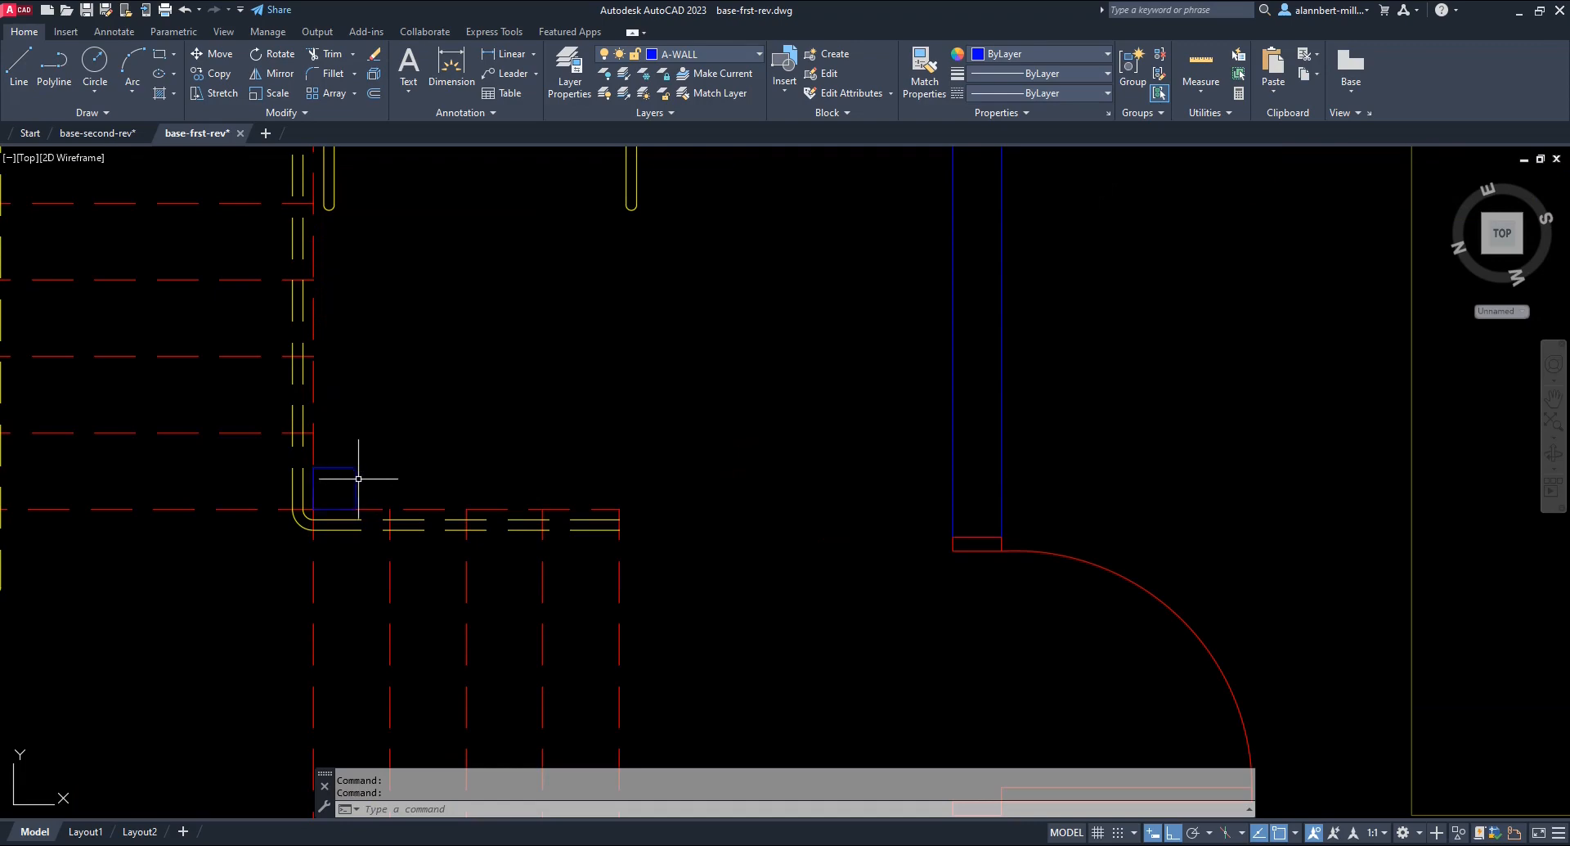
{"action": "scroll", "coordinate": [363, 462], "scroll_direction": "down", "scroll_amount": 6}
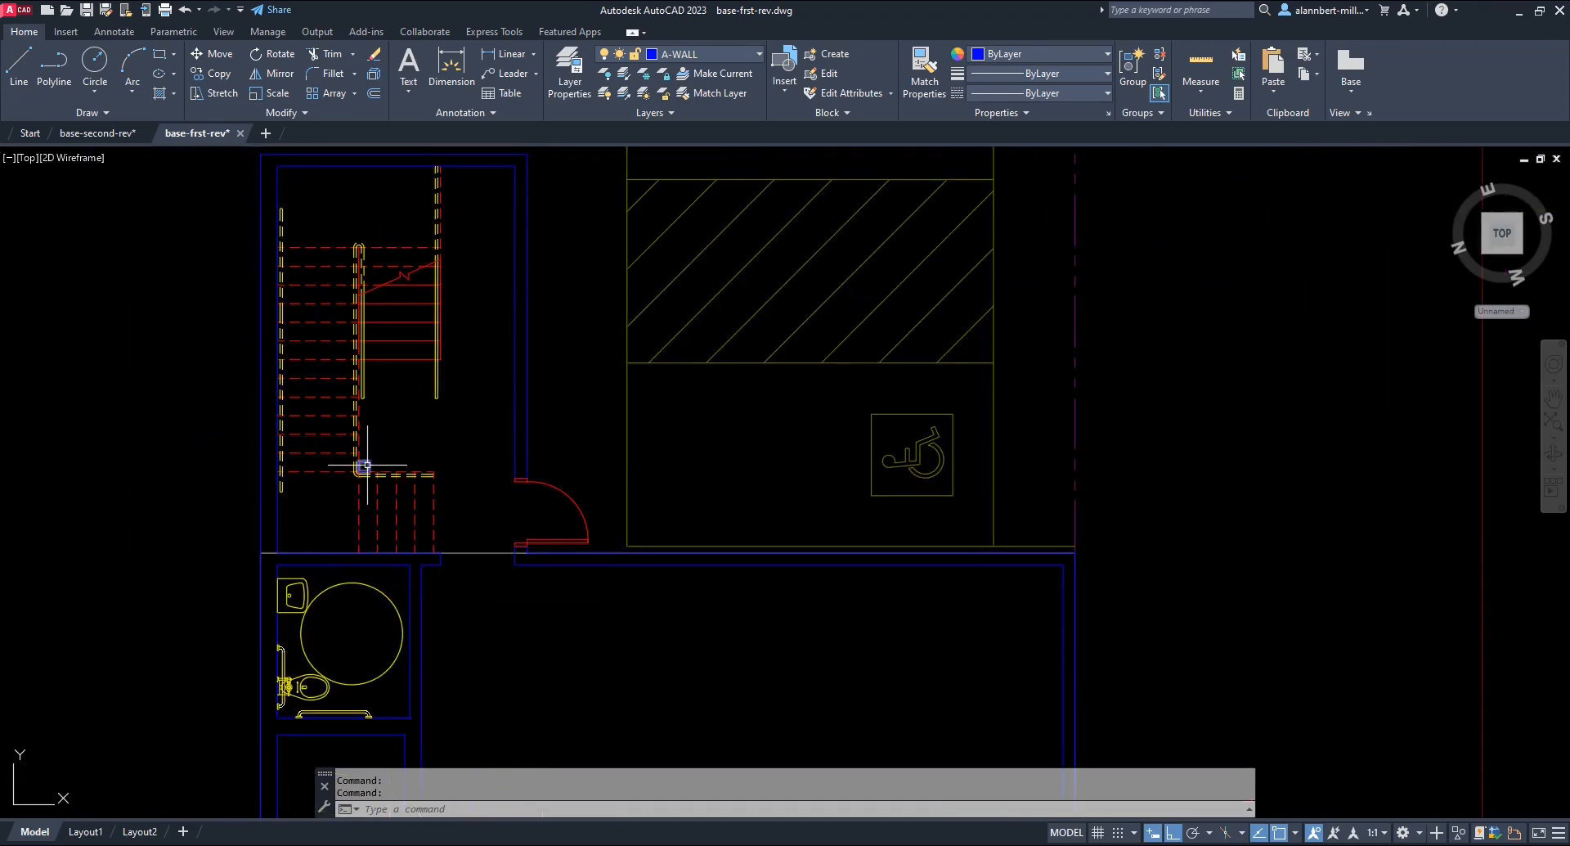
{"action": "mouse_move", "coordinate": [367, 464]}
{"action": "scroll", "coordinate": [573, 523], "scroll_direction": "down", "scroll_amount": 5}
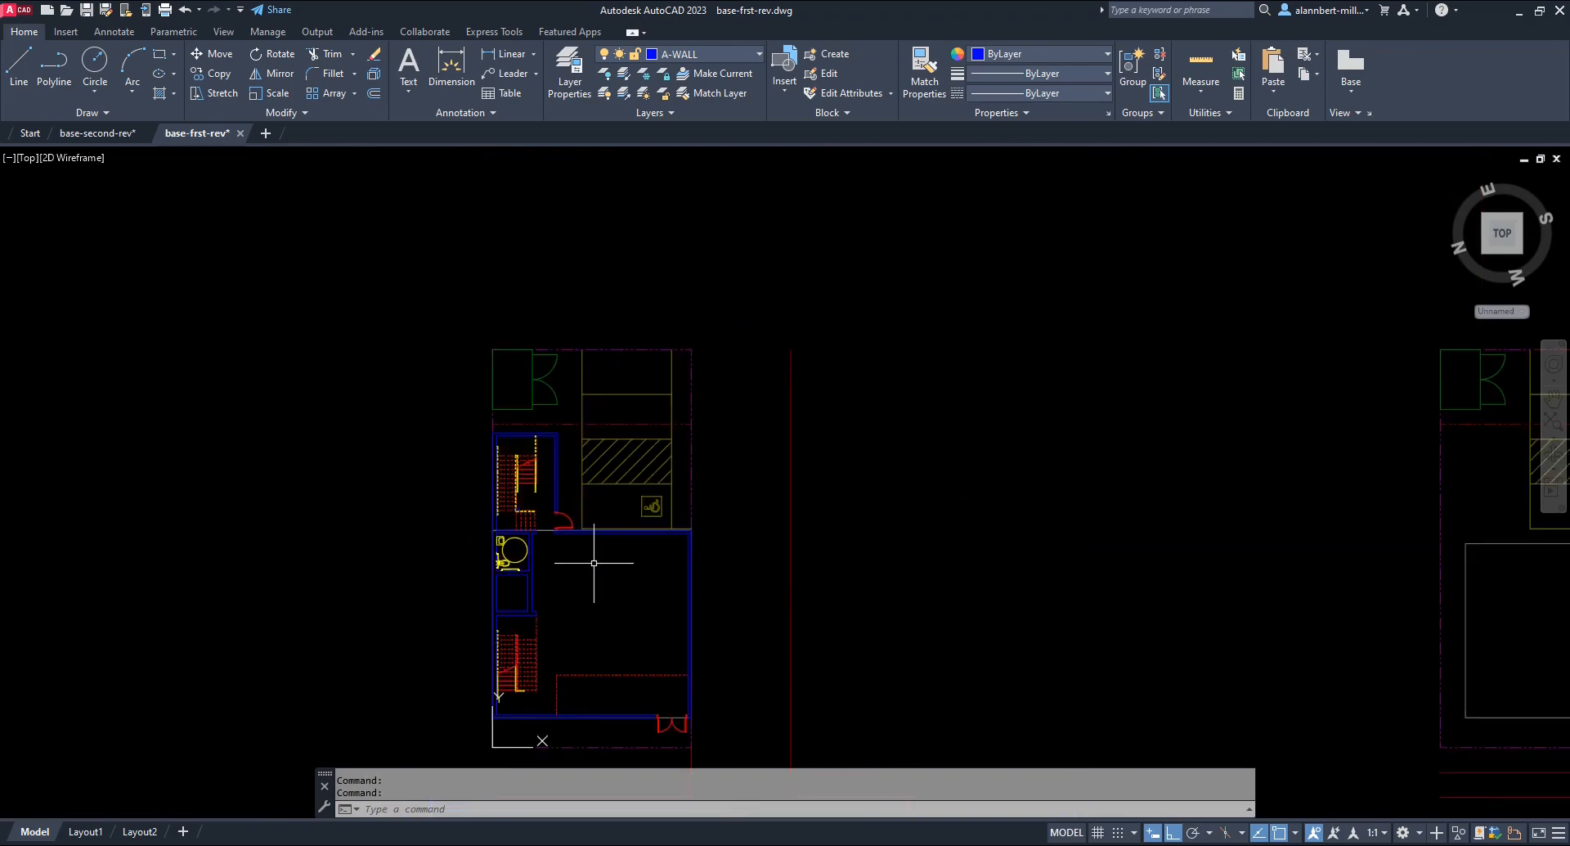
{"action": "middle_click_drag", "start_coordinate": [593, 563], "coordinate": [496, 482]}
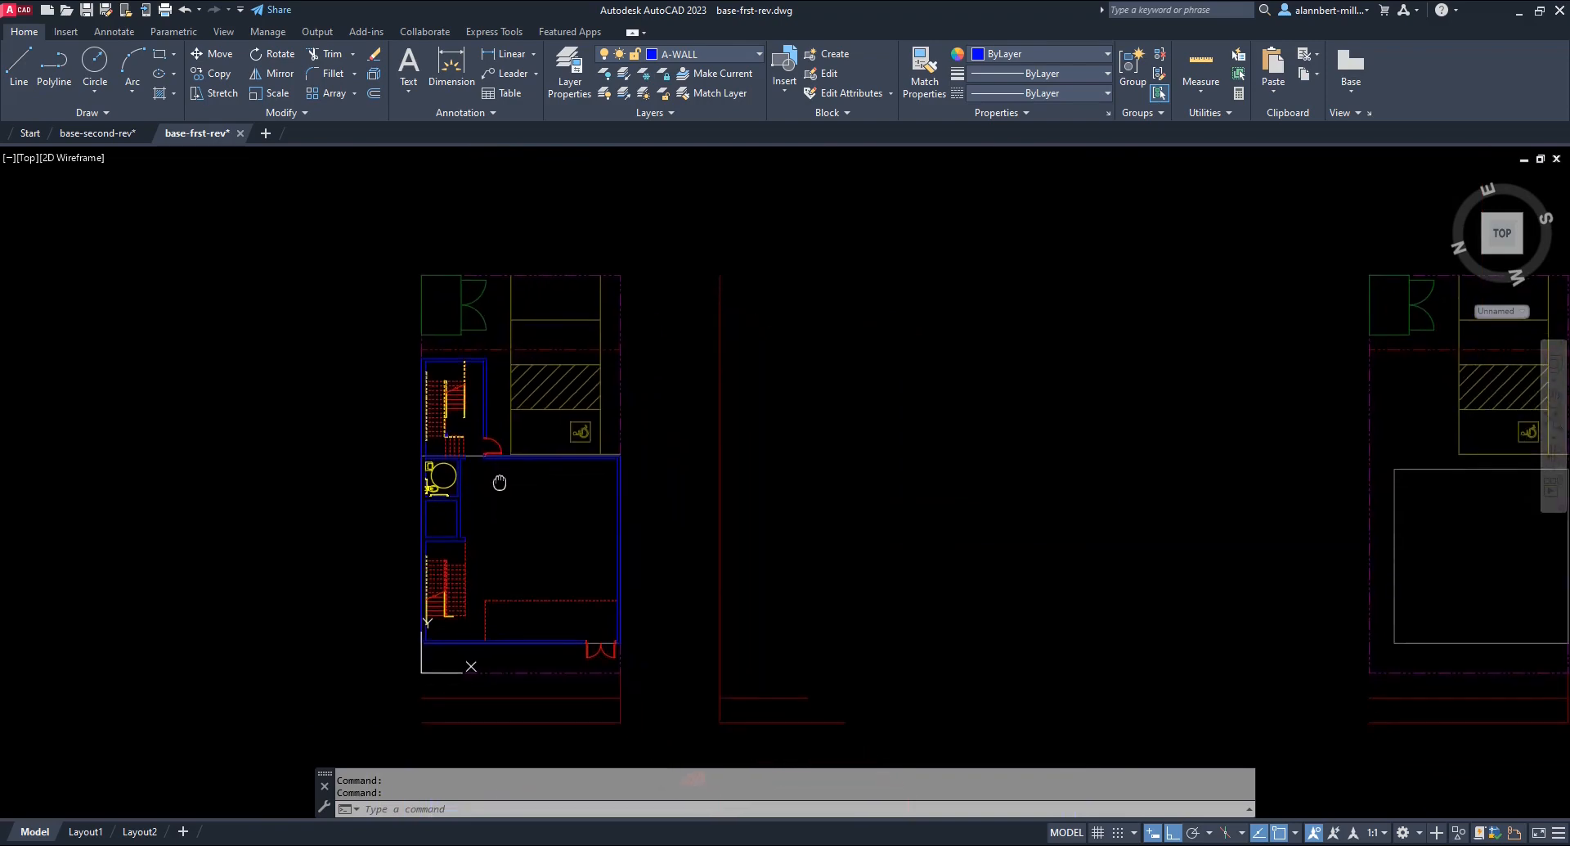